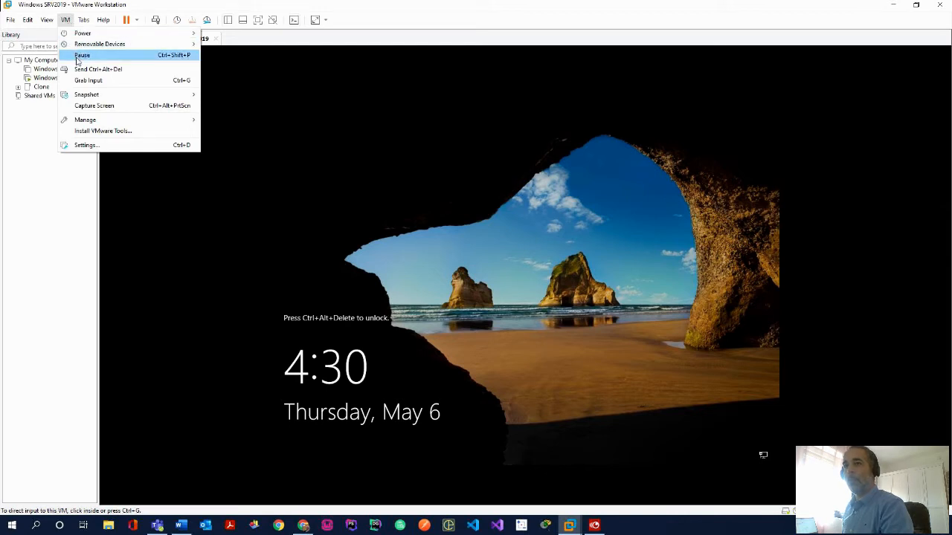
Sign in to the guest as Administrator and dismiss the Shutdown Event Tracker
{"action": "left_click", "coordinate": [99, 69]}
{"action": "left_click", "coordinate": [535, 316]}
{"action": "type", "text": "••"}
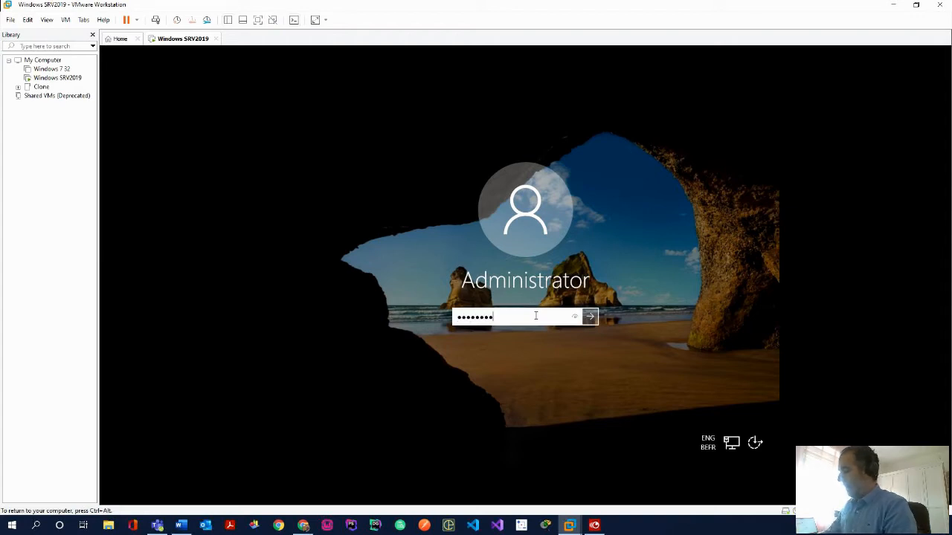
{"action": "type", "text": "••••••••"}
{"action": "key", "text": "Return"}
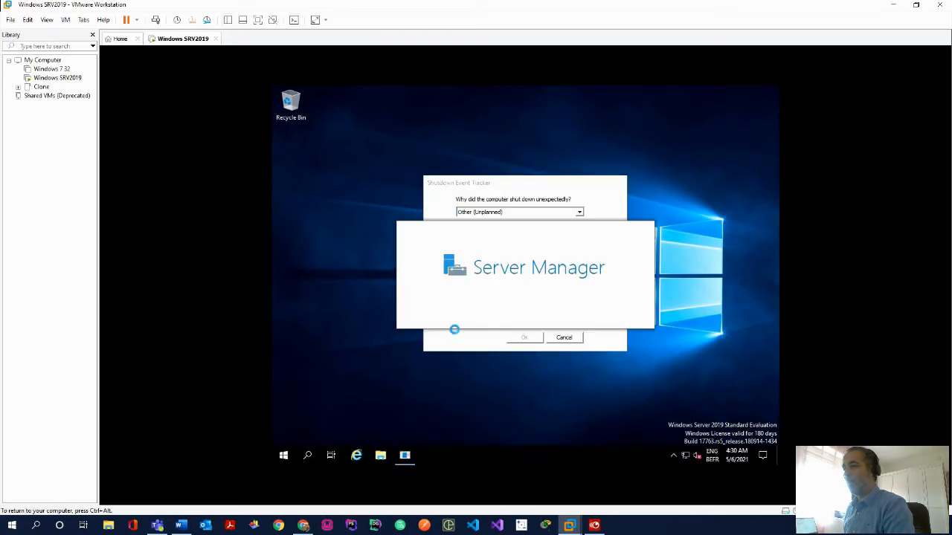
{"action": "left_click", "coordinate": [577, 338]}
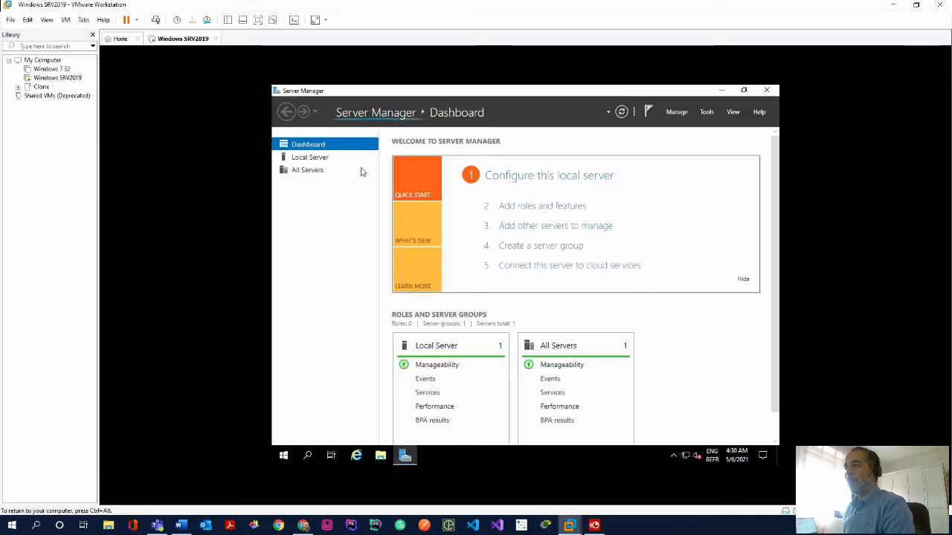
Change the computer name to thanos from Local Server's System Properties
{"action": "left_click", "coordinate": [312, 160]}
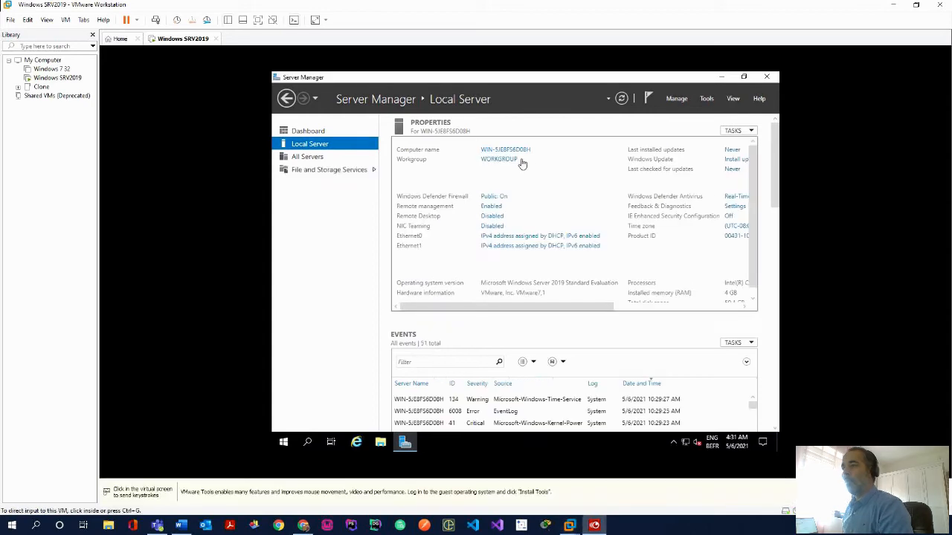
{"action": "left_click", "coordinate": [522, 151]}
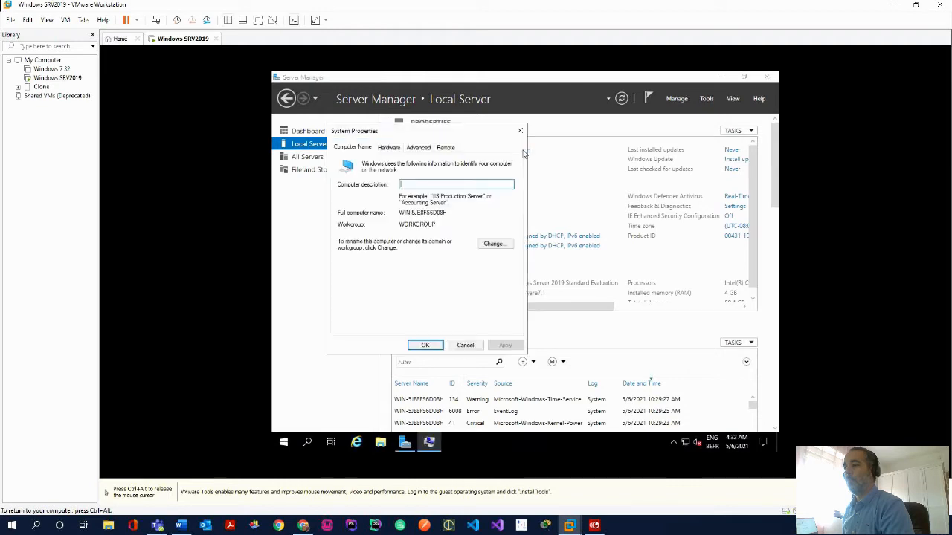
{"action": "left_click", "coordinate": [496, 244]}
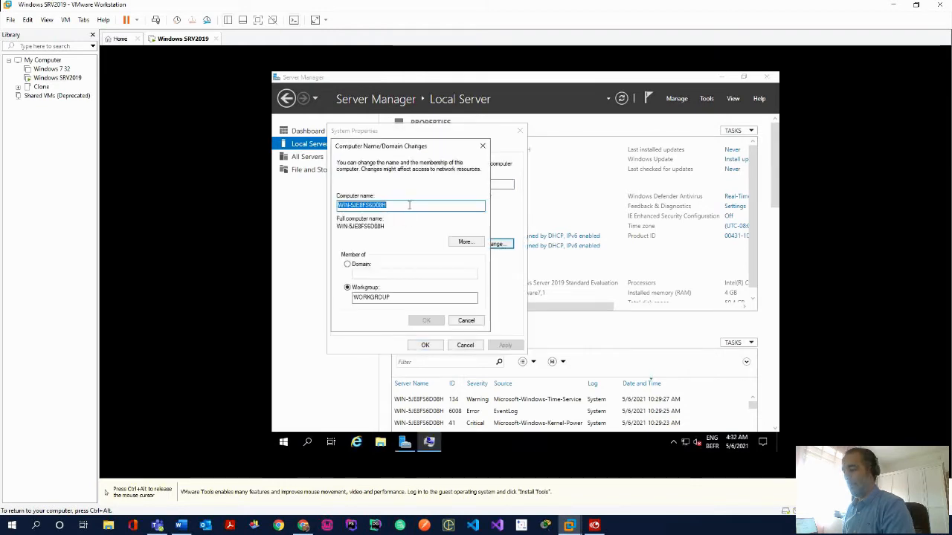
{"action": "type", "text": "th"}
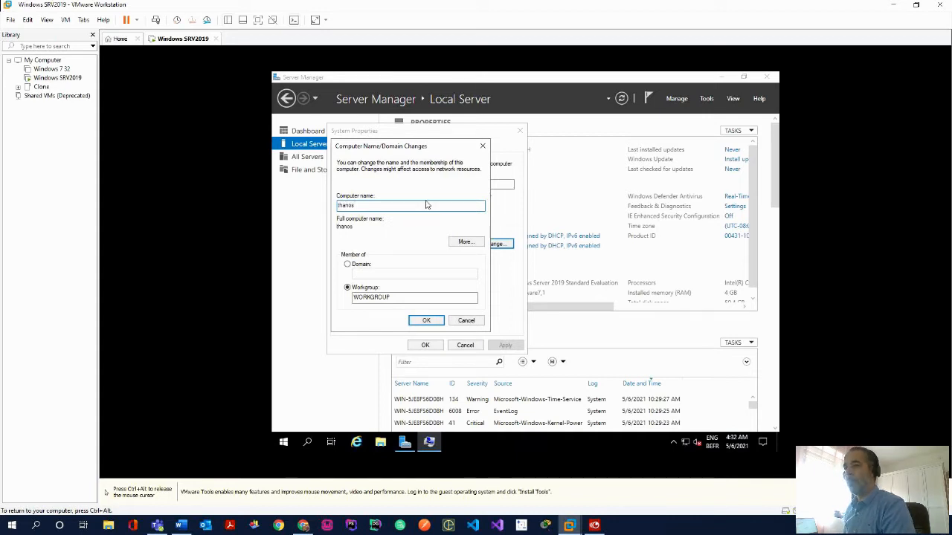
{"action": "type", "text": "anos"}
{"action": "left_click", "coordinate": [427, 320]}
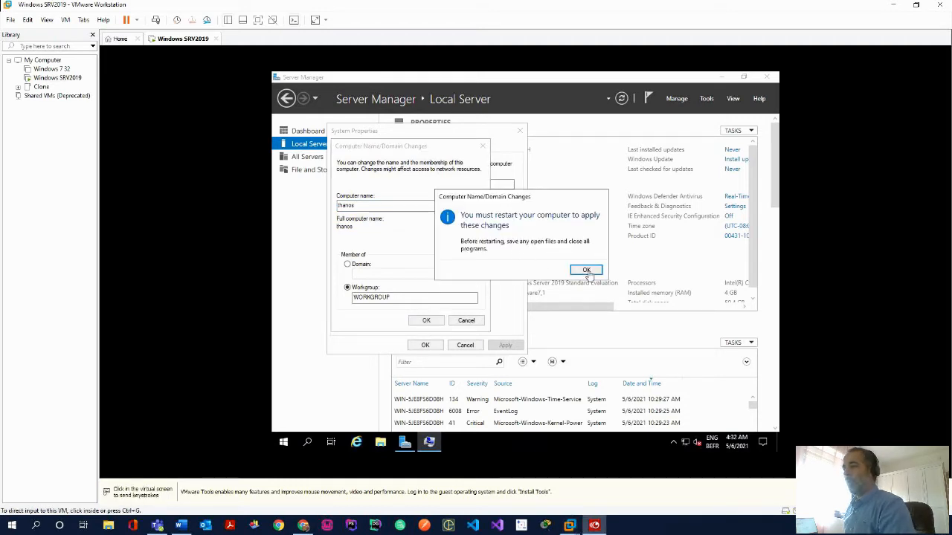
Acknowledge the restart prompt and restart the server now to apply the rename
{"action": "left_click", "coordinate": [587, 272]}
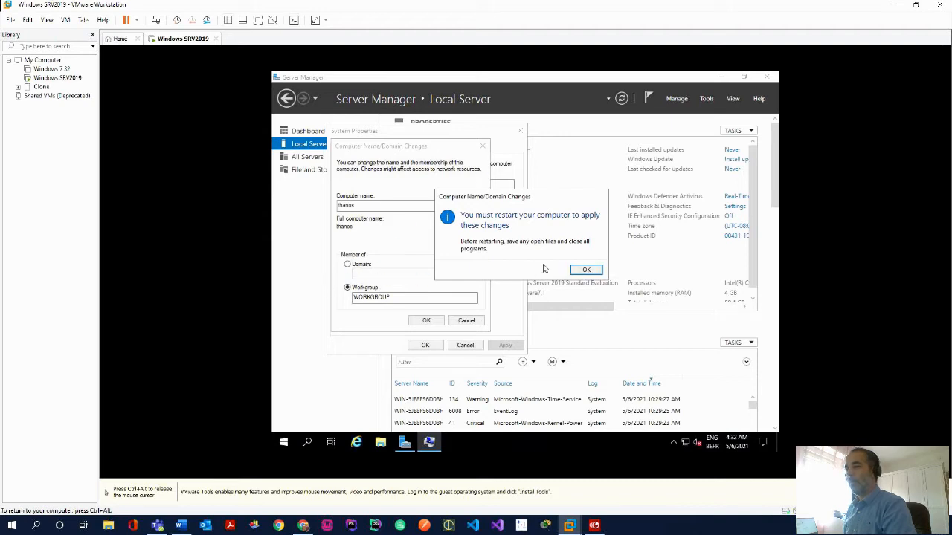
{"action": "key", "text": "ctrl+alt"}
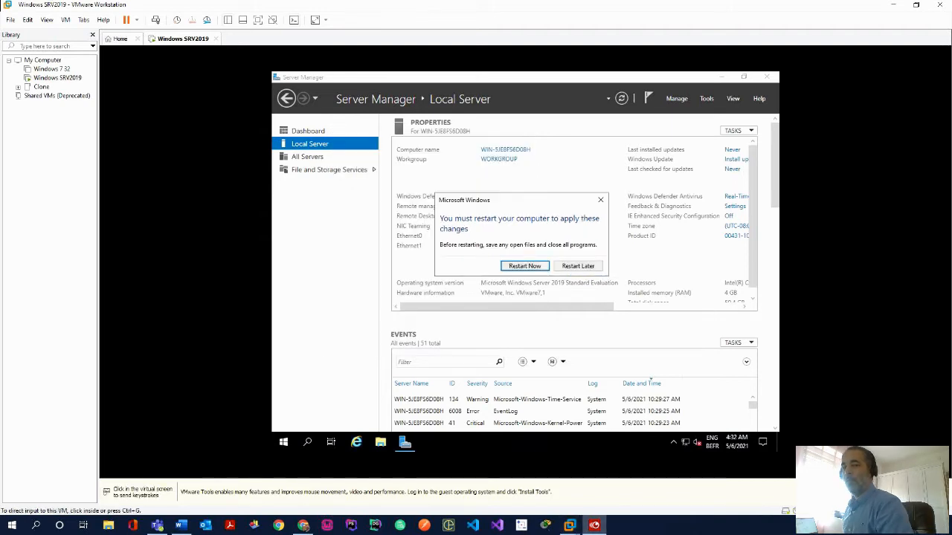
{"action": "left_click", "coordinate": [520, 271]}
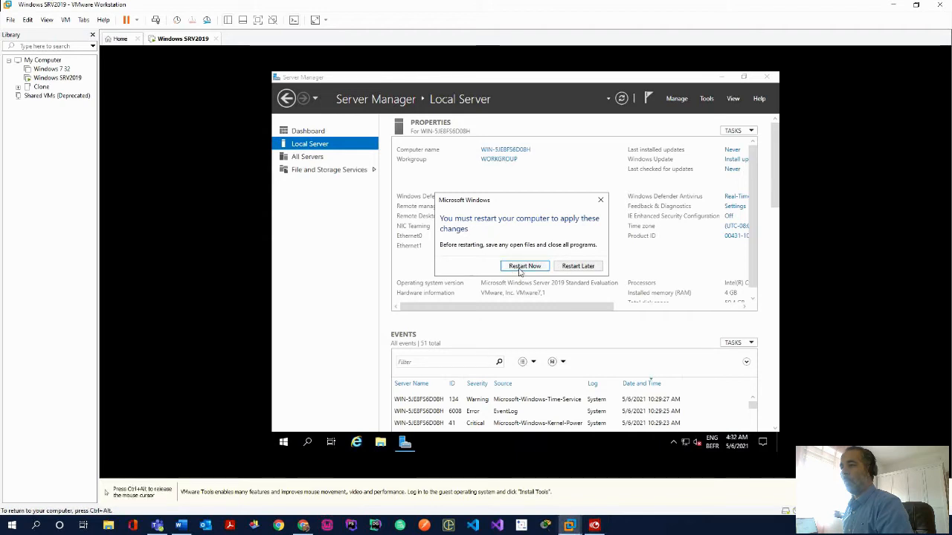
{"action": "key", "text": "ctrl+alt"}
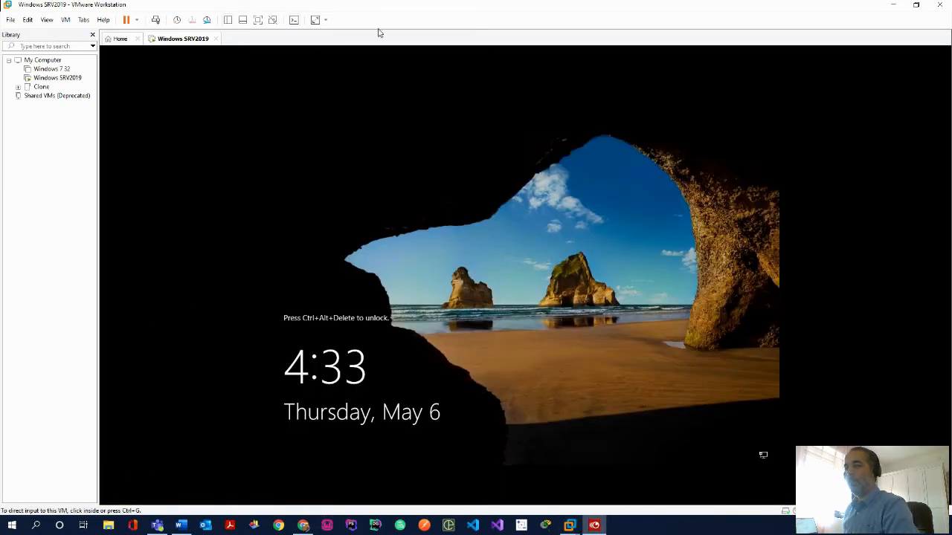
Sign back in as Administrator after the restart and bring up the Start menu
{"action": "left_click", "coordinate": [66, 19]}
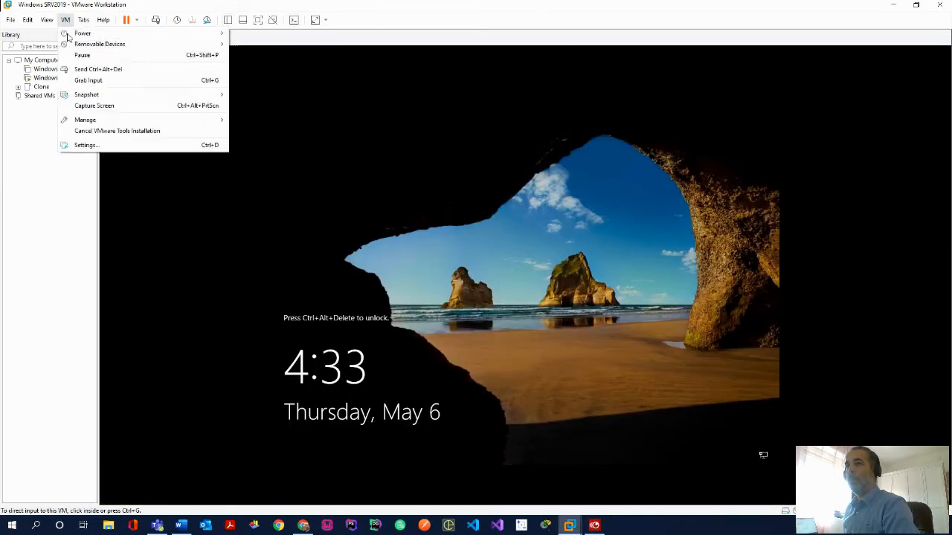
{"action": "left_click", "coordinate": [100, 69]}
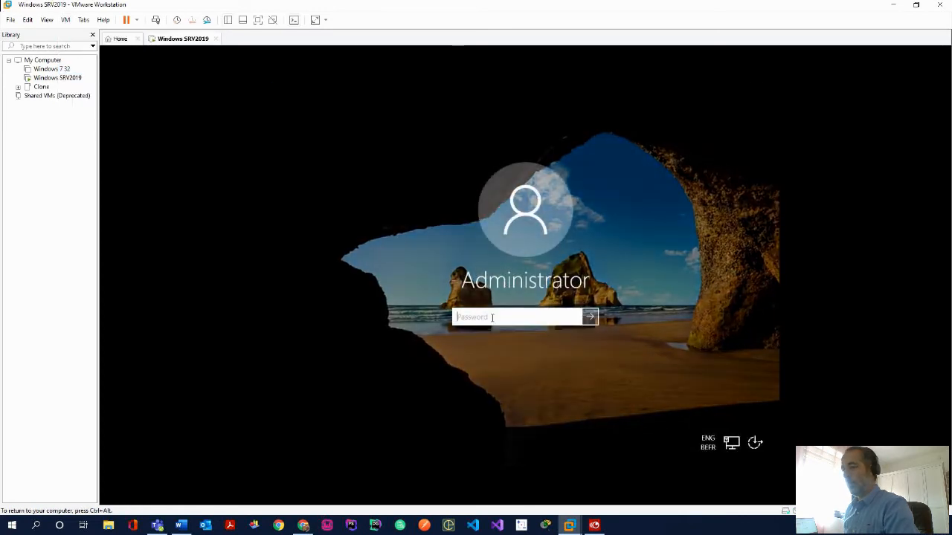
{"action": "type", "text": "•••••••"}
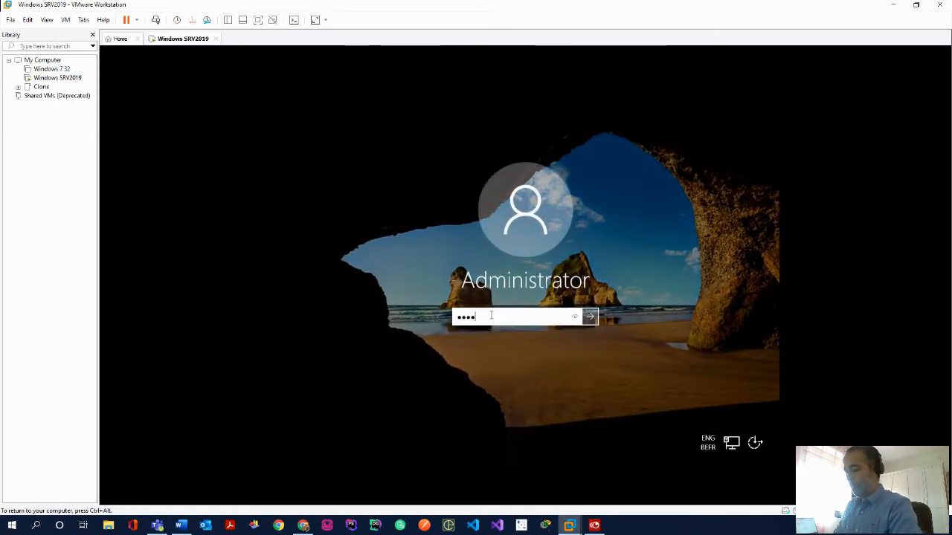
{"action": "type", "text": "••••"}
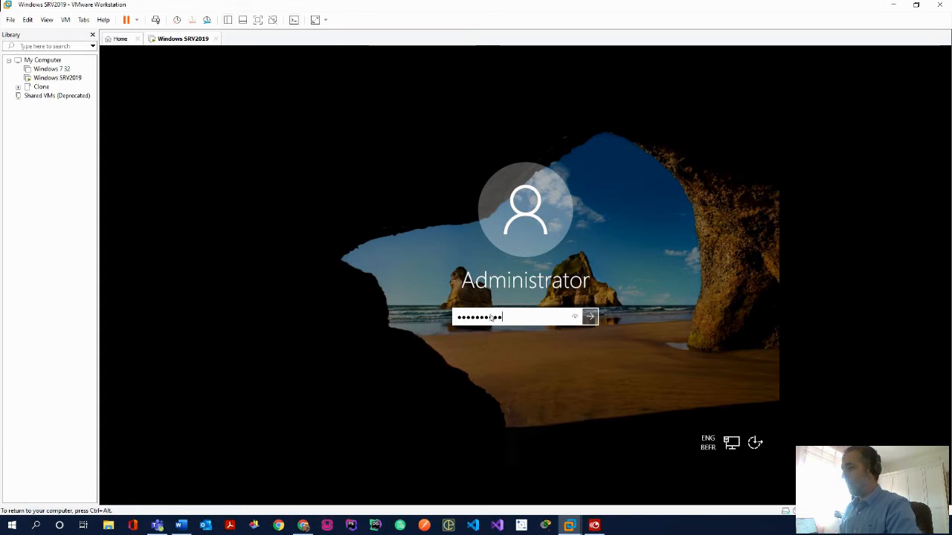
{"action": "key", "text": "Return"}
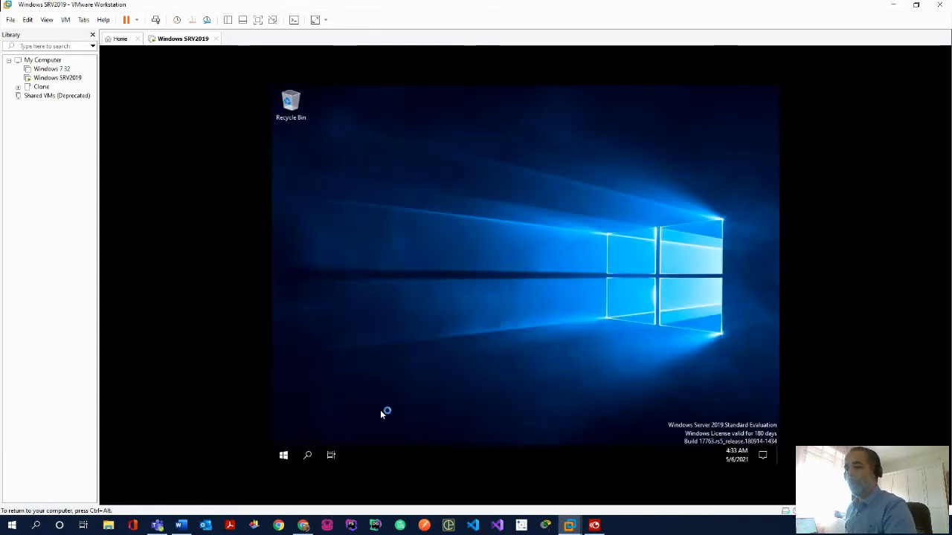
{"action": "left_click", "coordinate": [284, 455]}
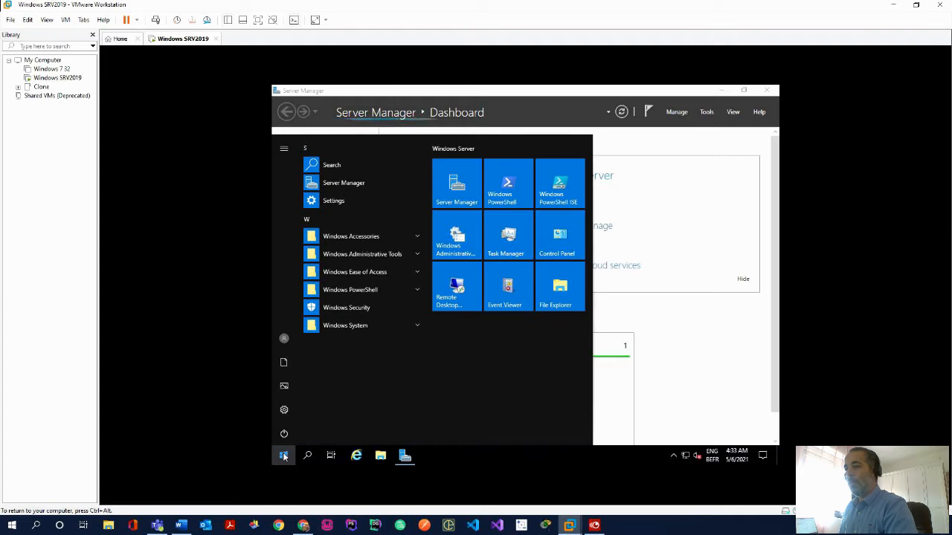
Open Command Prompt and run ipconfig, showing Ethernet0 at 192.168.137.130
{"action": "type", "text": "cm"}
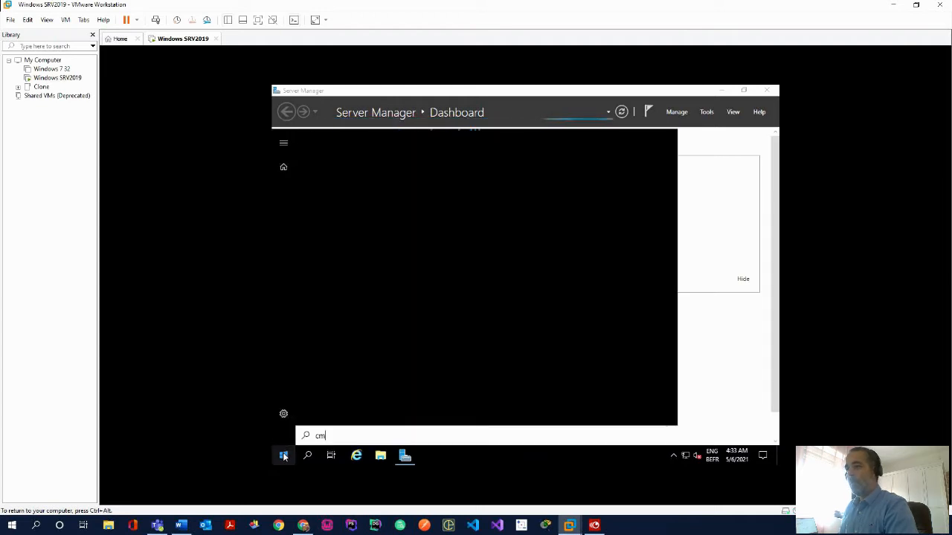
{"action": "type", "text": "d"}
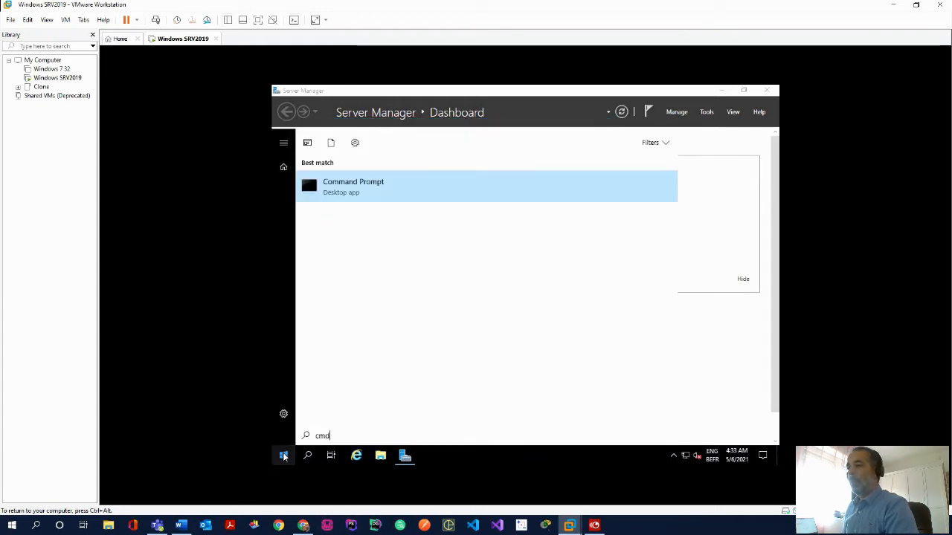
{"action": "key", "text": "Return"}
{"action": "type", "text": "ipconfig"}
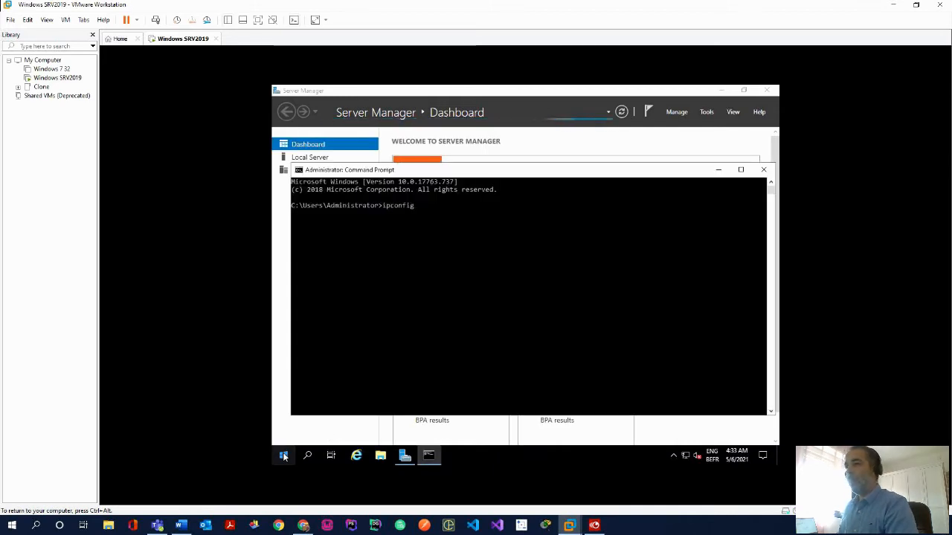
{"action": "key", "text": "Return"}
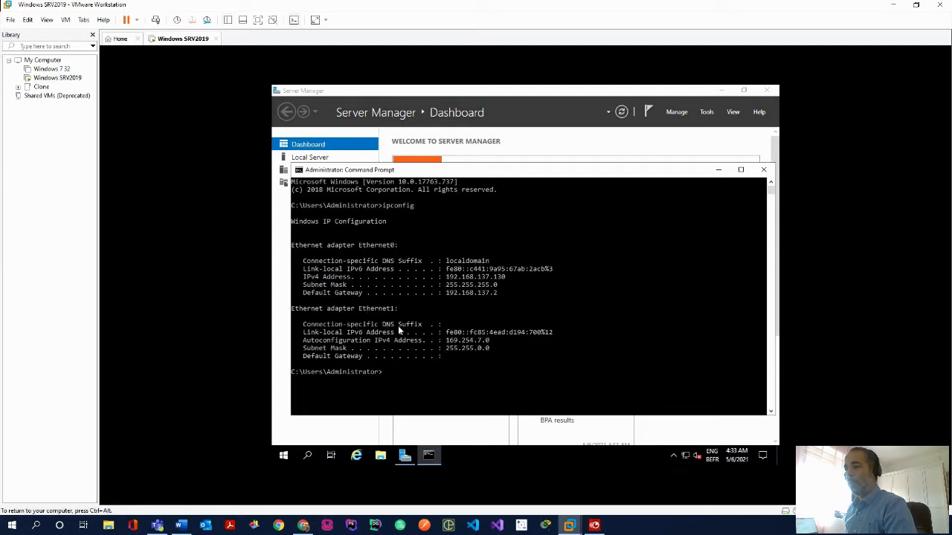
{"action": "key", "text": "ctrl+alt"}
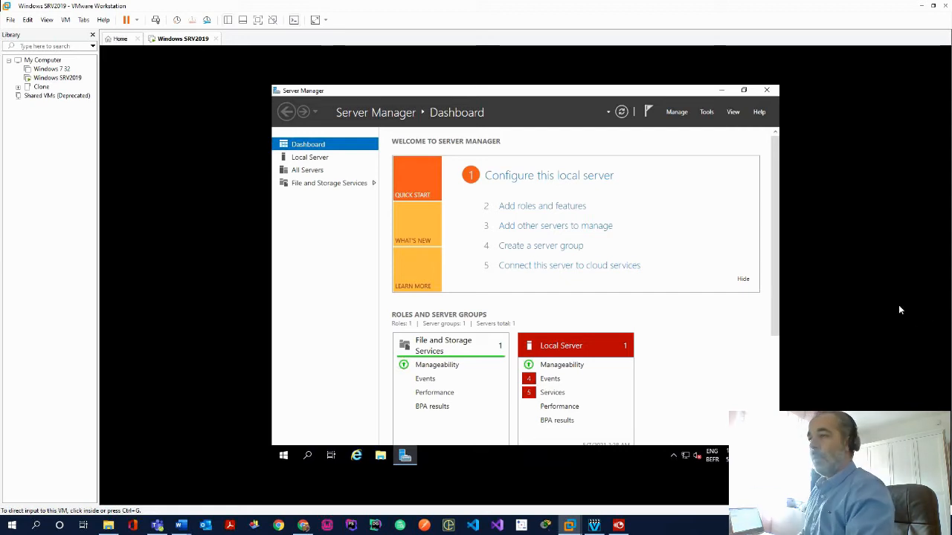
Start the Add Roles and Features wizard with role-based installation targeting thanos
{"action": "left_click", "coordinate": [548, 208]}
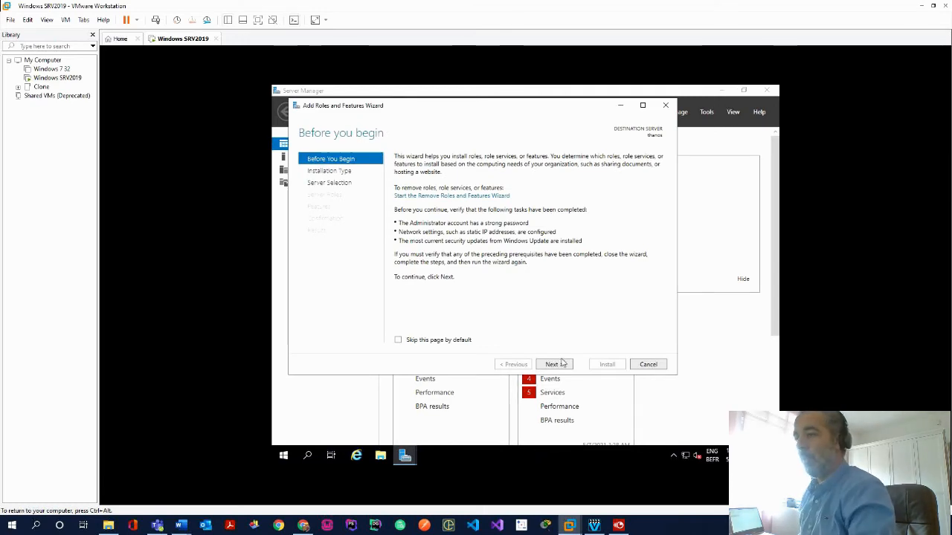
{"action": "left_click", "coordinate": [433, 344]}
{"action": "left_click", "coordinate": [567, 364]}
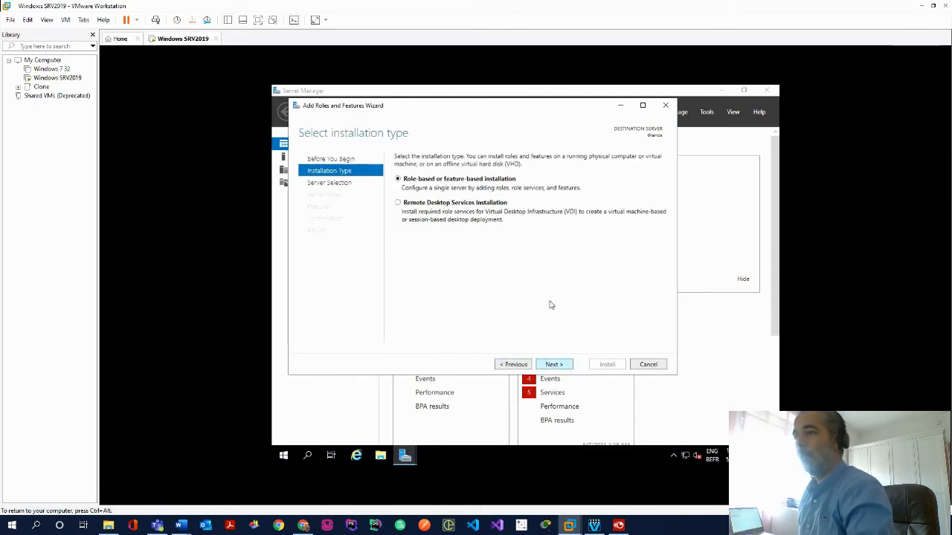
{"action": "left_click", "coordinate": [553, 364]}
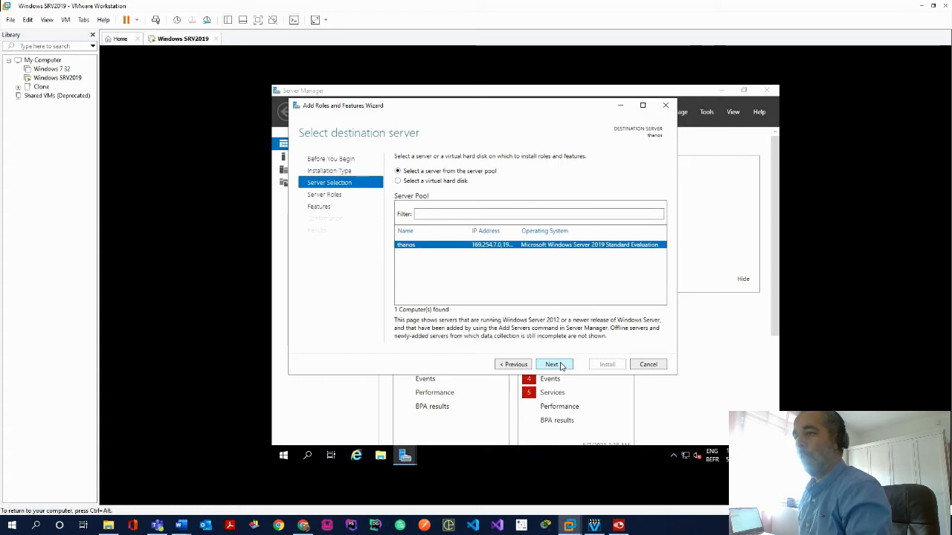
{"action": "left_click", "coordinate": [555, 365]}
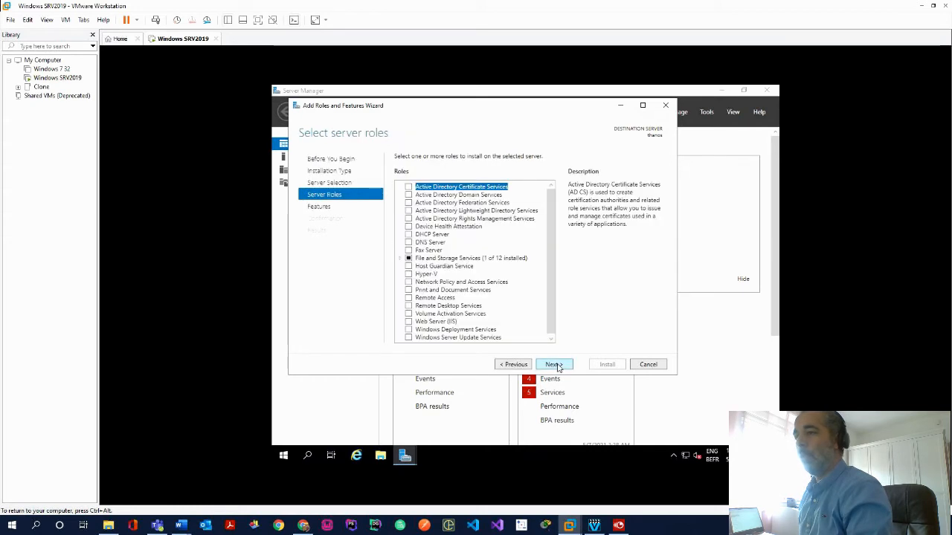
Add the DHCP Server role with its management tools, install it, and close the wizard
{"action": "left_click", "coordinate": [408, 234]}
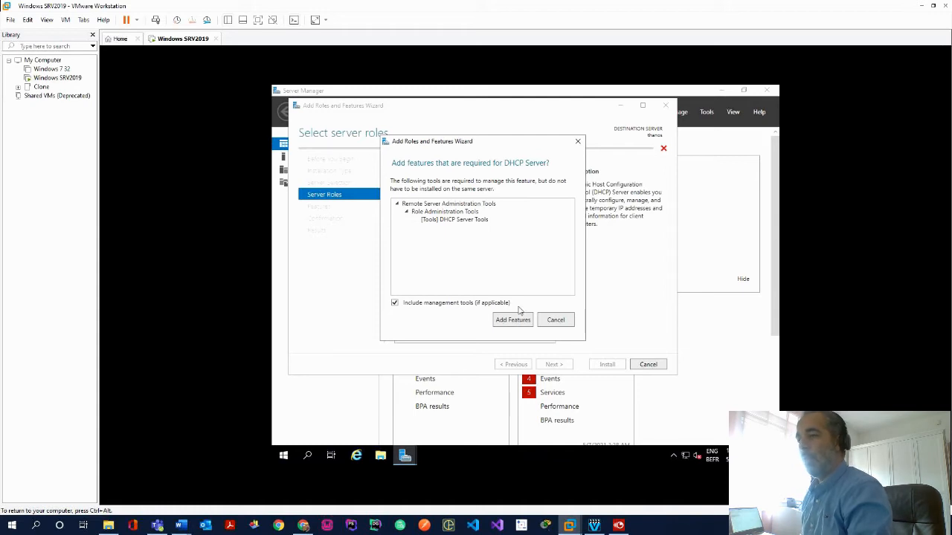
{"action": "left_click", "coordinate": [503, 321]}
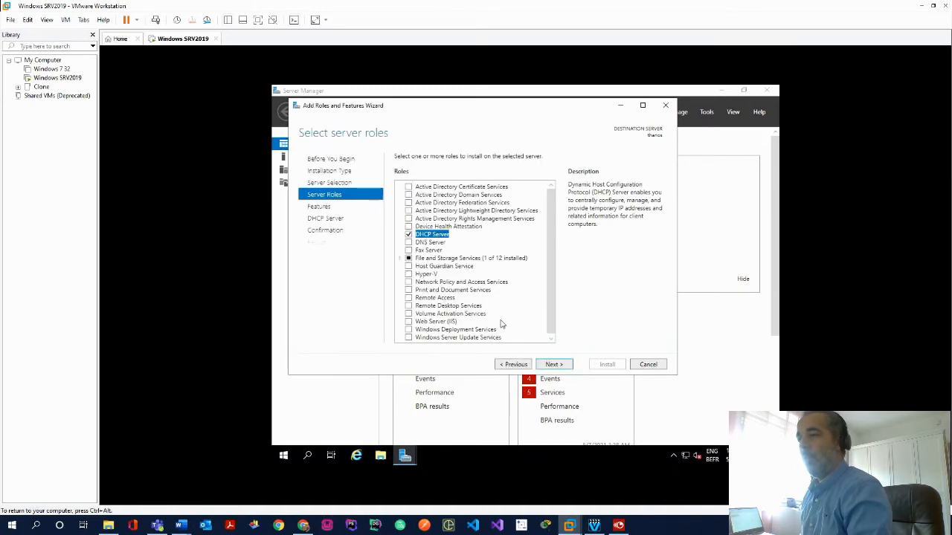
{"action": "left_click", "coordinate": [554, 365]}
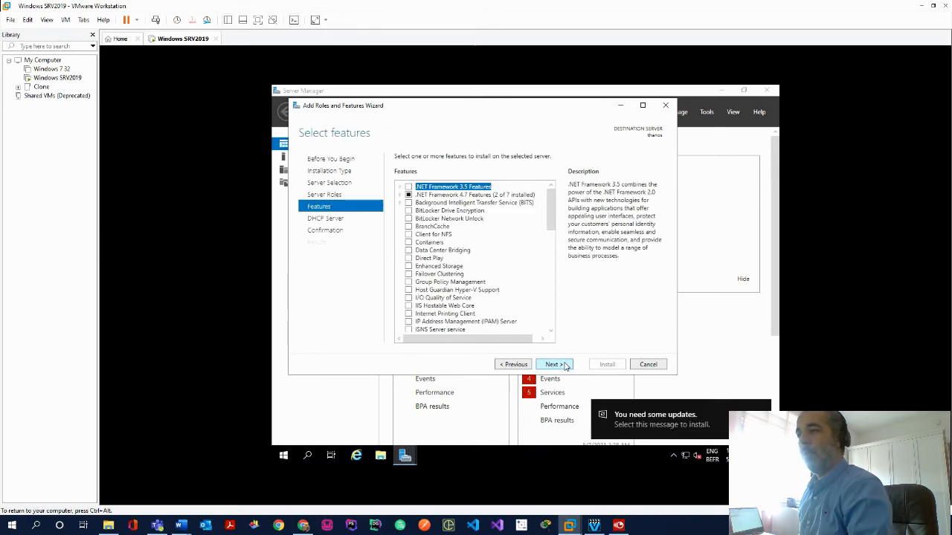
{"action": "left_click", "coordinate": [563, 364]}
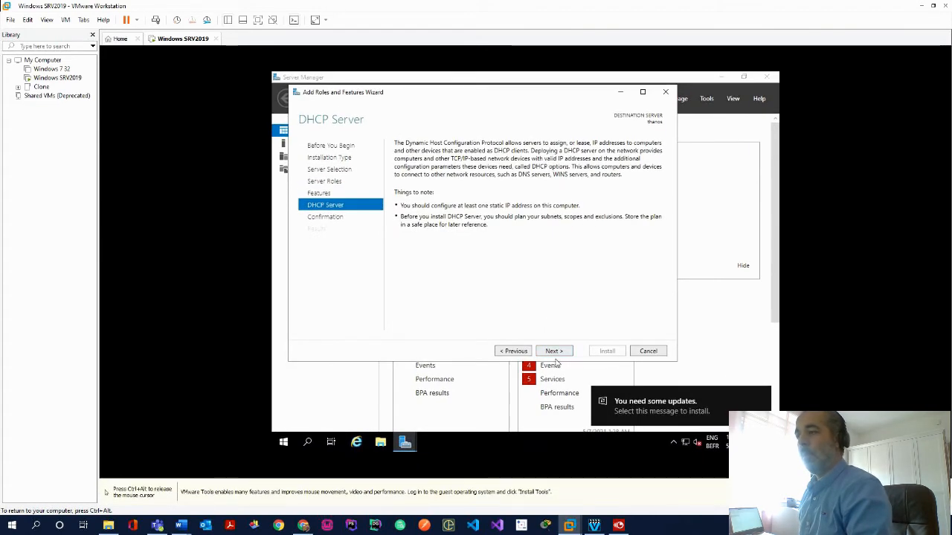
{"action": "left_click", "coordinate": [555, 351]}
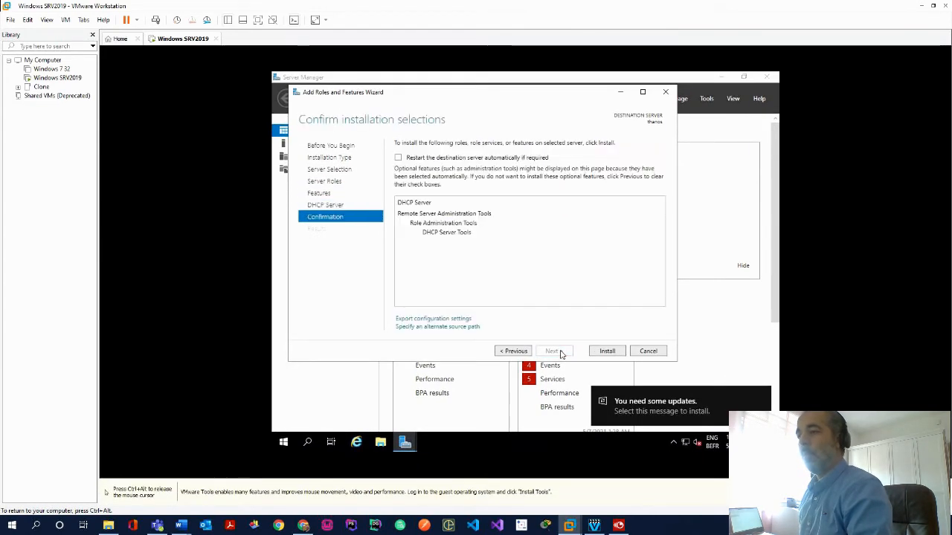
{"action": "left_click", "coordinate": [606, 352]}
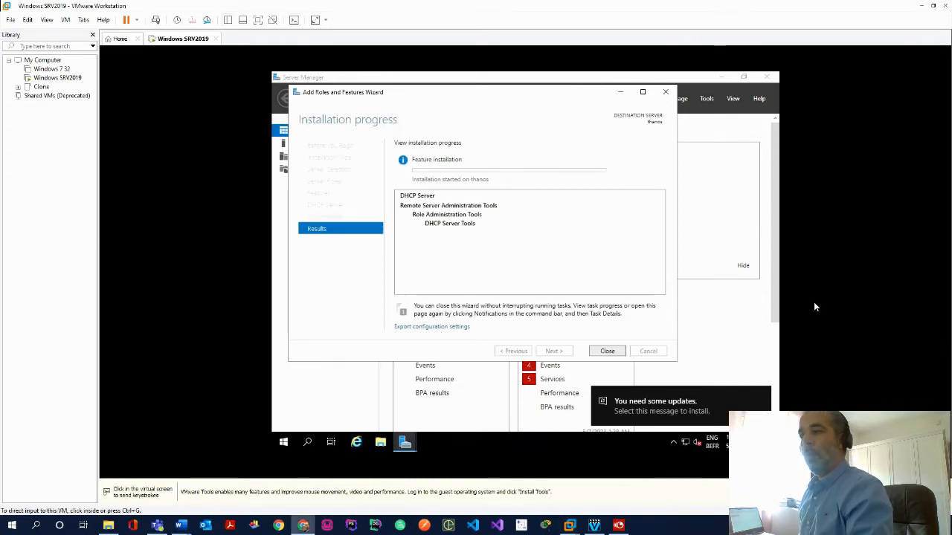
{"action": "left_click", "coordinate": [599, 354]}
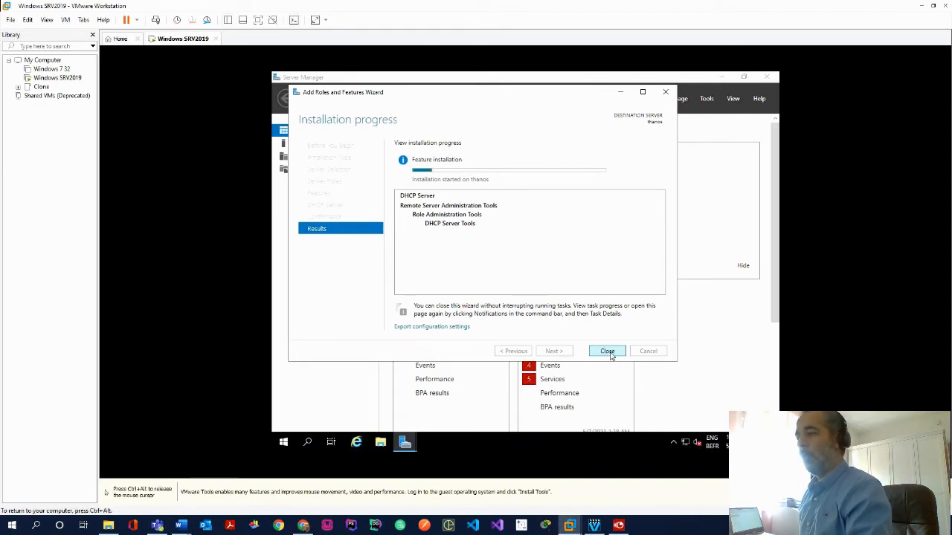
{"action": "left_click", "coordinate": [608, 354]}
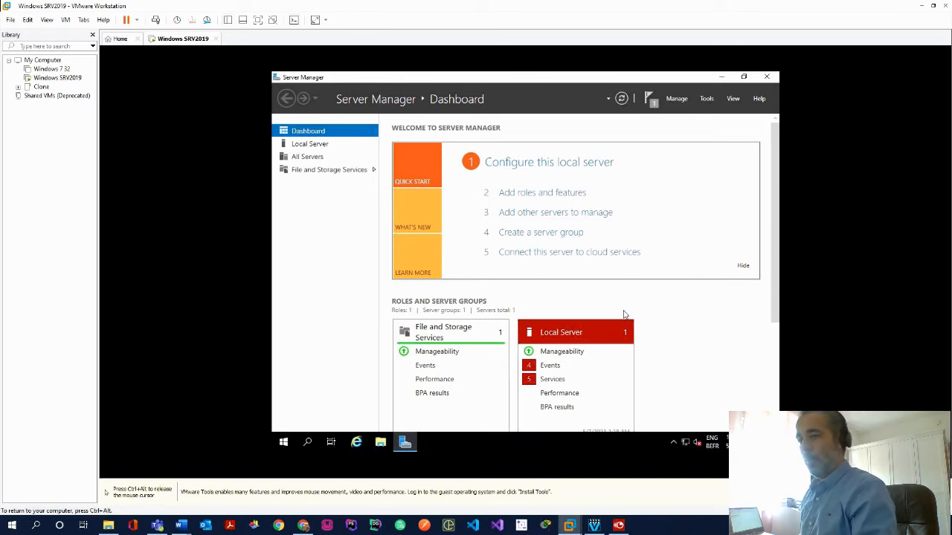
{"action": "key", "text": "super"}
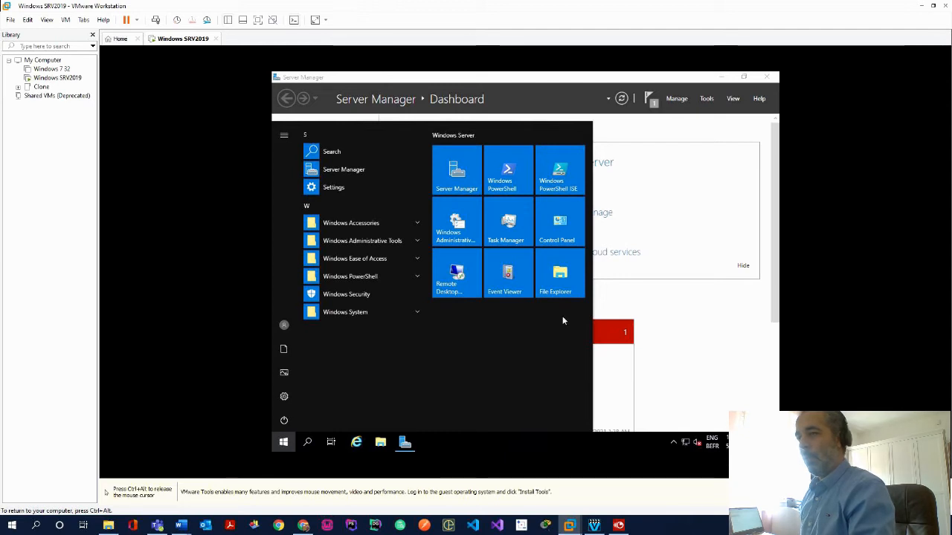
{"action": "type", "text": "c"}
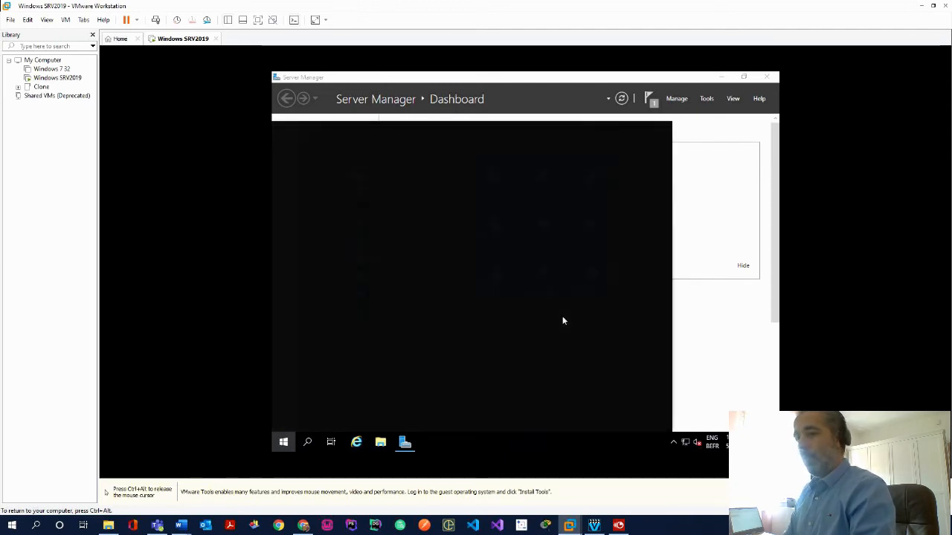
{"action": "type", "text": "md"}
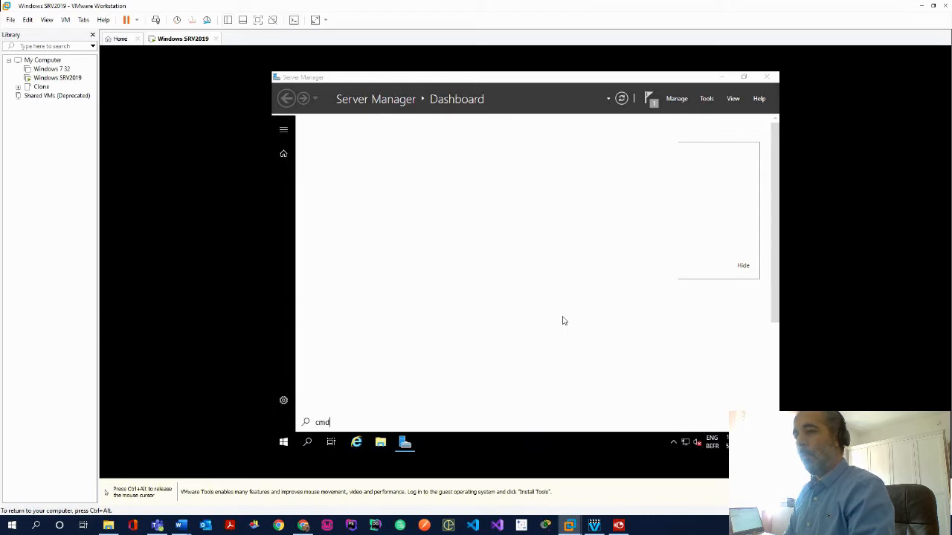
{"action": "key", "text": "Return"}
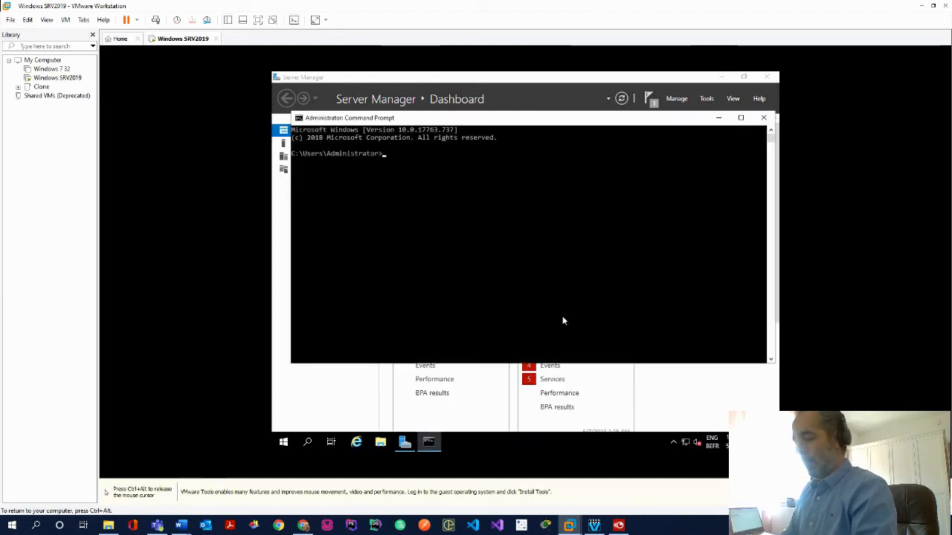
{"action": "type", "text": "ipconfig"}
{"action": "key", "text": "Return"}
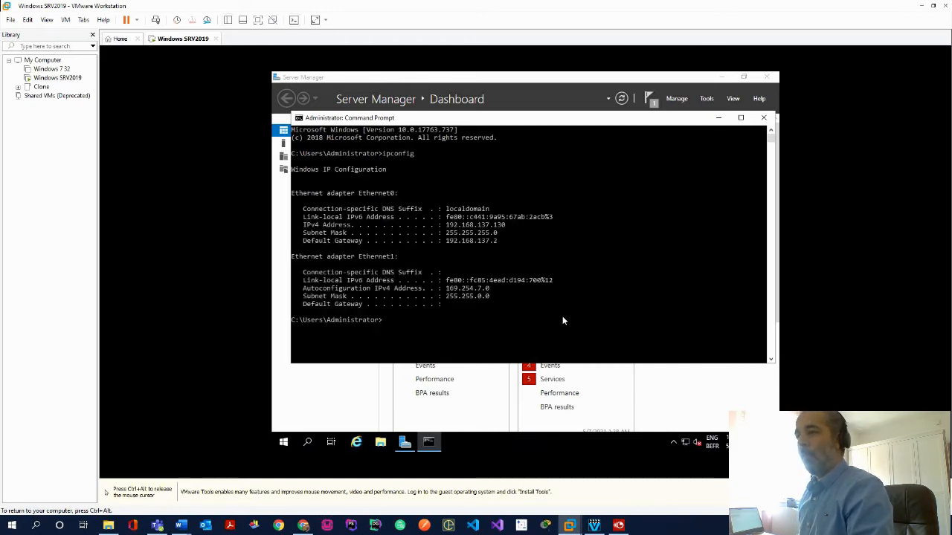
{"action": "left_click", "coordinate": [763, 119]}
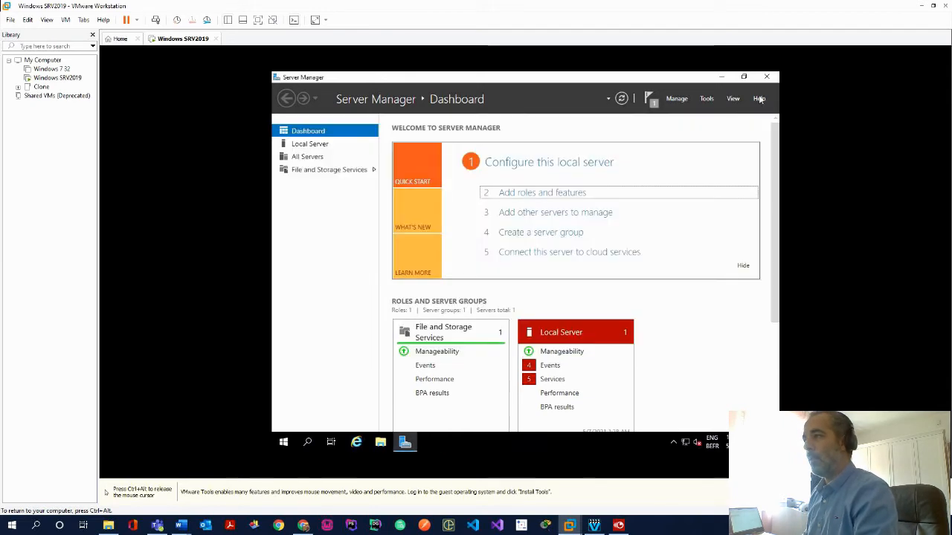
Close Server Manager and open Network & Internet settings from the network tray icon
{"action": "left_click", "coordinate": [766, 77]}
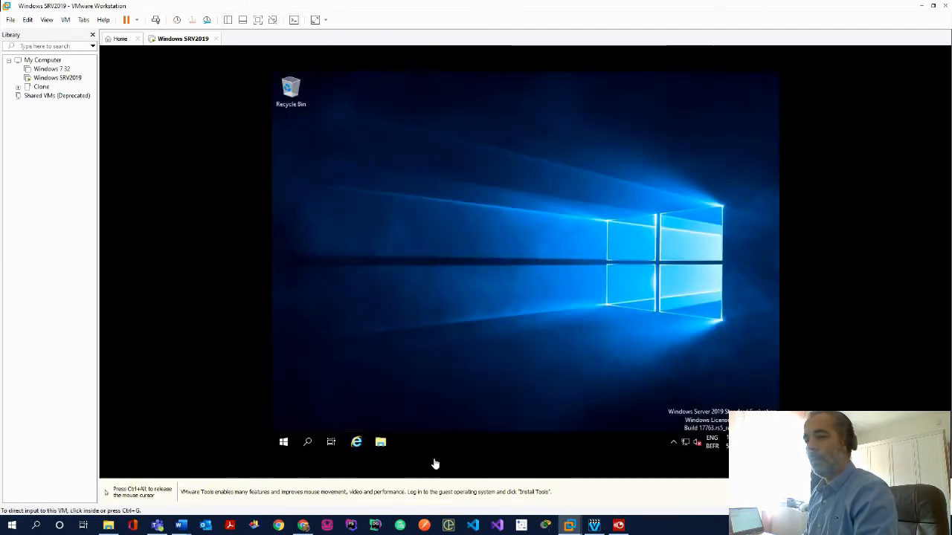
{"action": "left_click", "coordinate": [283, 443]}
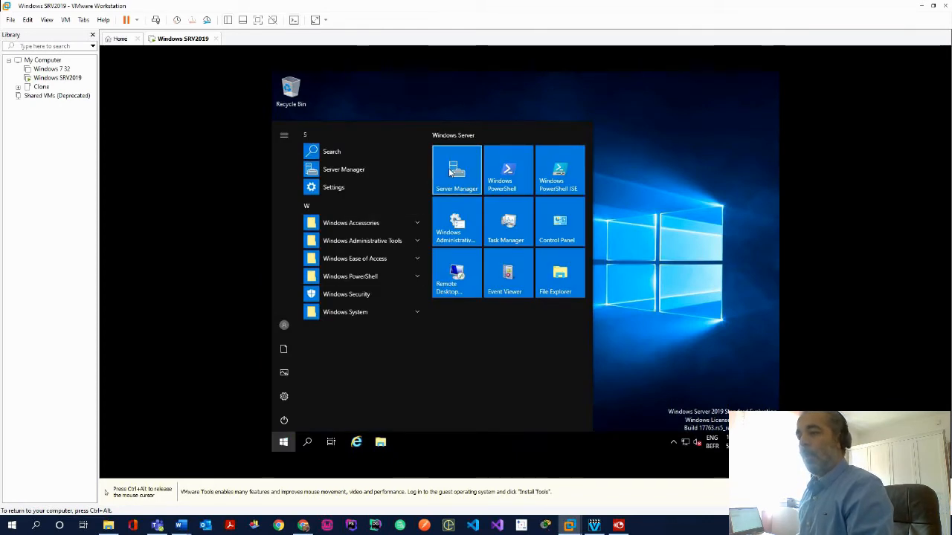
{"action": "left_click", "coordinate": [685, 445]}
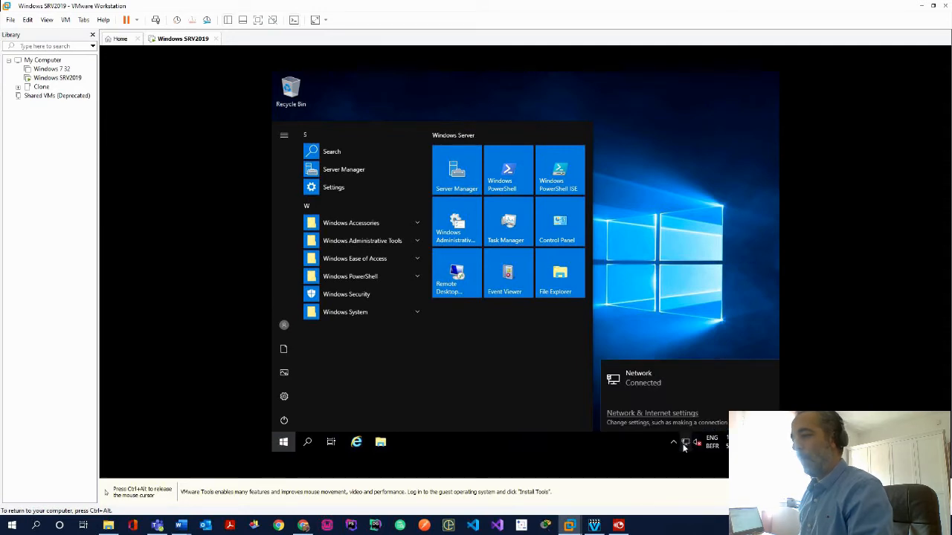
{"action": "left_click", "coordinate": [644, 415]}
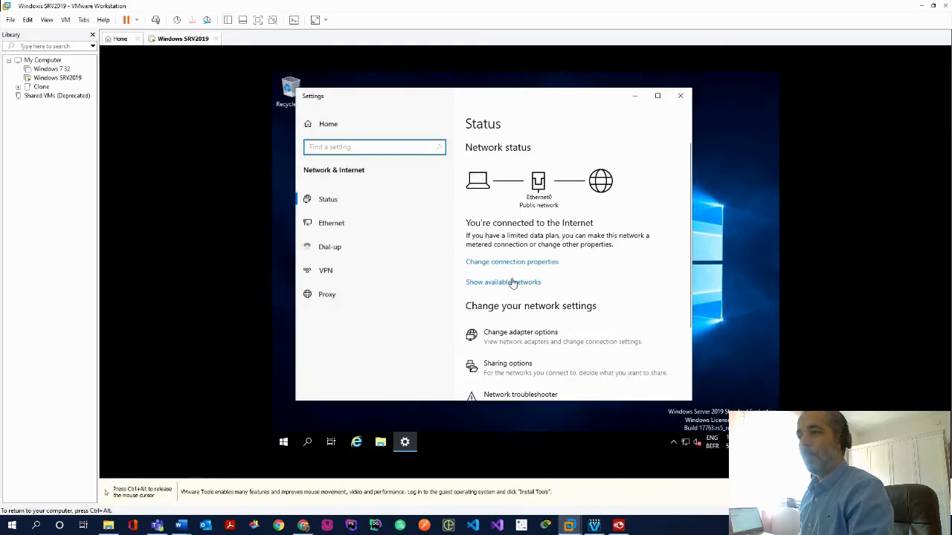
Open the Internet Protocol Version 4 properties of the Ethernet1 adapter
{"action": "left_click", "coordinate": [493, 263]}
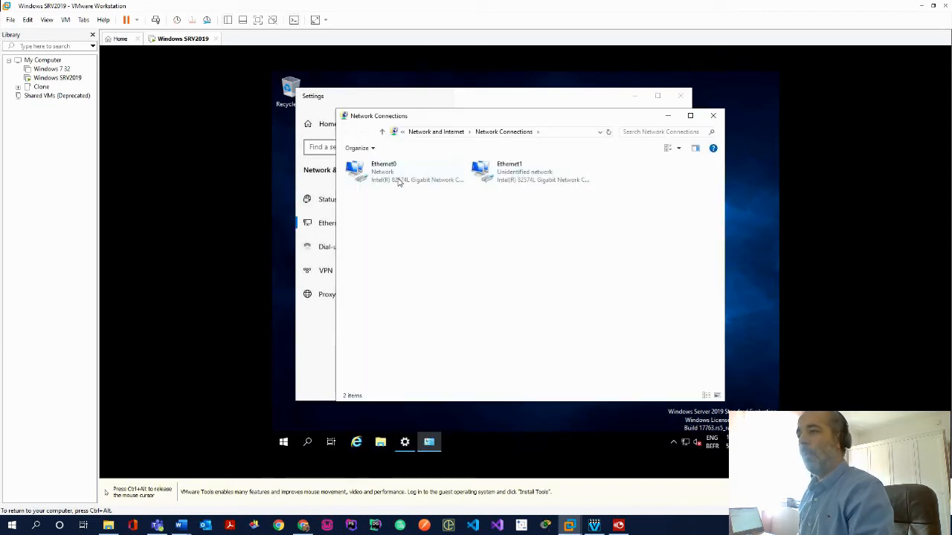
{"action": "left_click", "coordinate": [398, 181]}
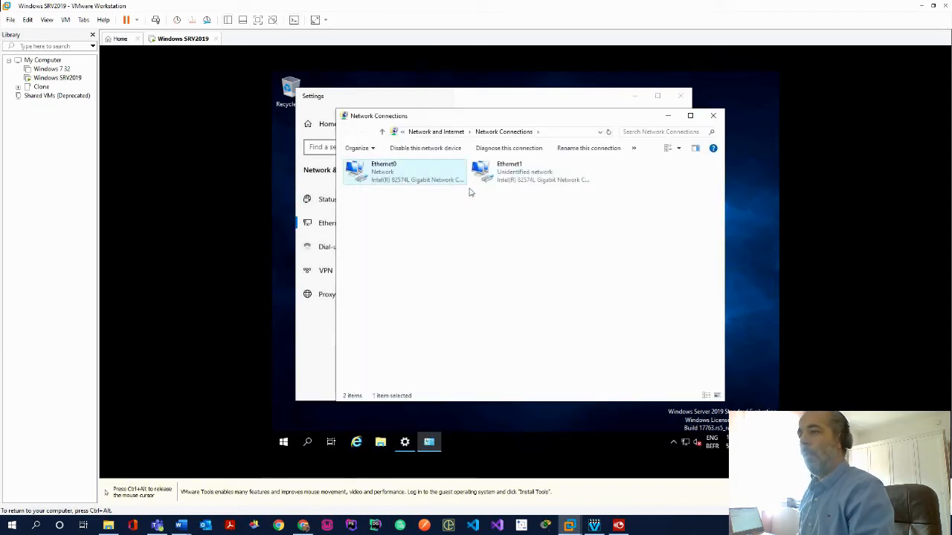
{"action": "left_click", "coordinate": [498, 174]}
{"action": "right_click", "coordinate": [505, 173]}
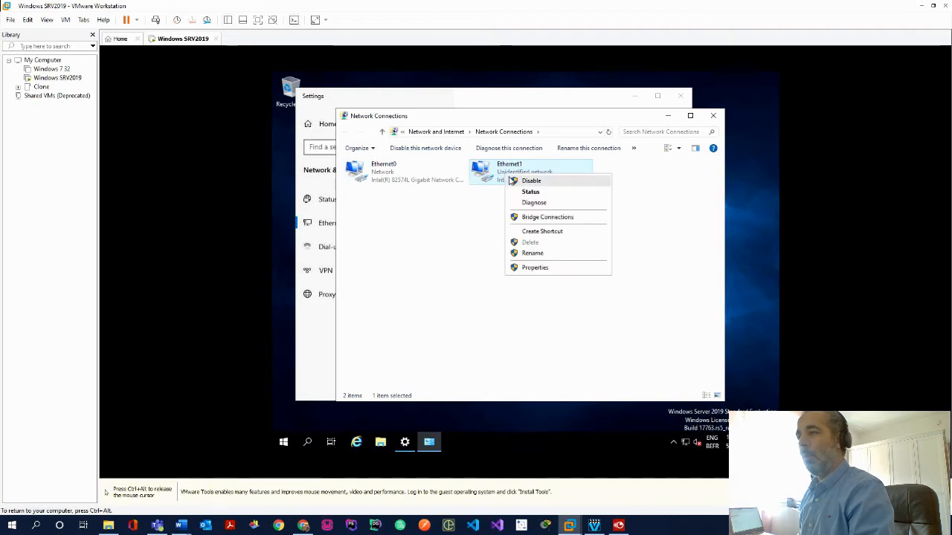
{"action": "left_click", "coordinate": [536, 268]}
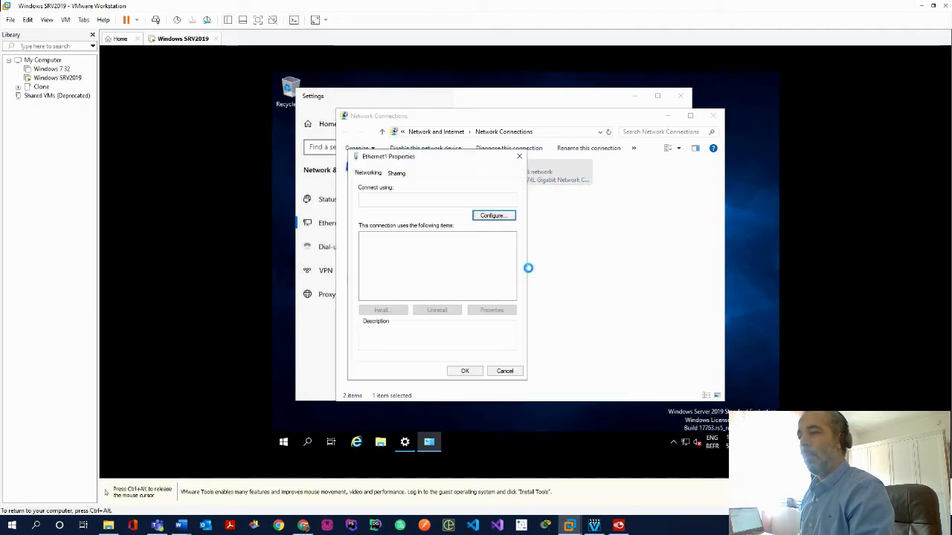
{"action": "left_click", "coordinate": [420, 263]}
{"action": "left_click", "coordinate": [492, 311]}
Give Ethernet1 manual IPv4 address 192.168.160.177 with subnet mask 255.255.255.240
{"action": "left_click", "coordinate": [439, 266]}
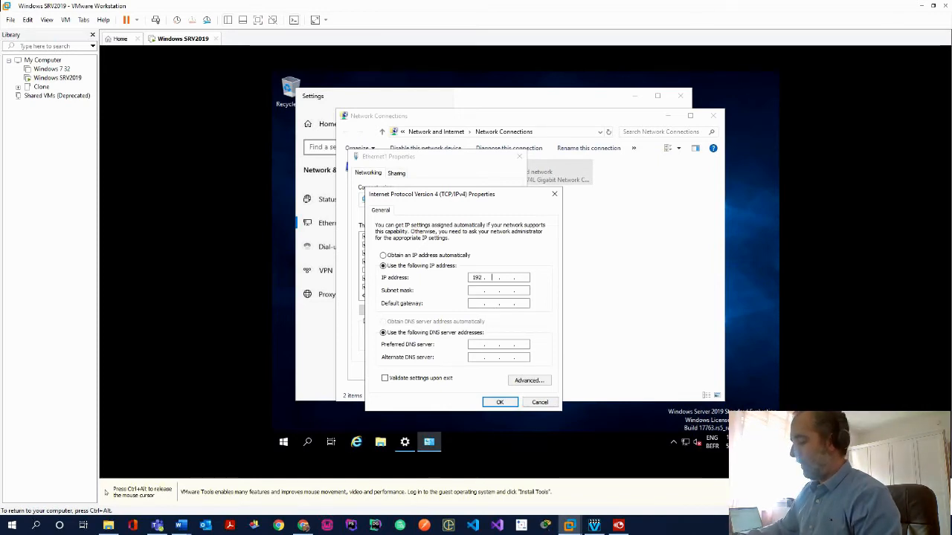
{"action": "type", "text": "168 . 160 . 177"}
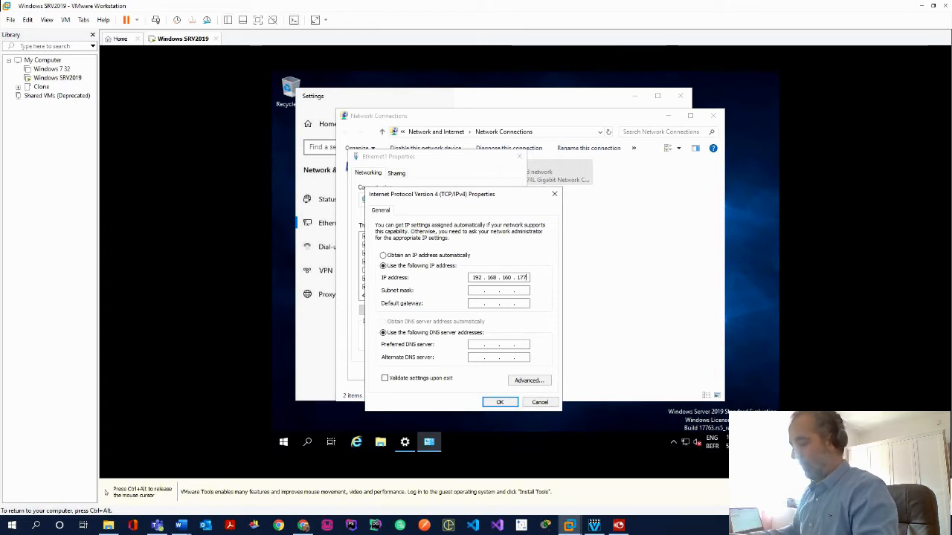
{"action": "key", "text": "Tab"}
{"action": "type", "text": "255"}
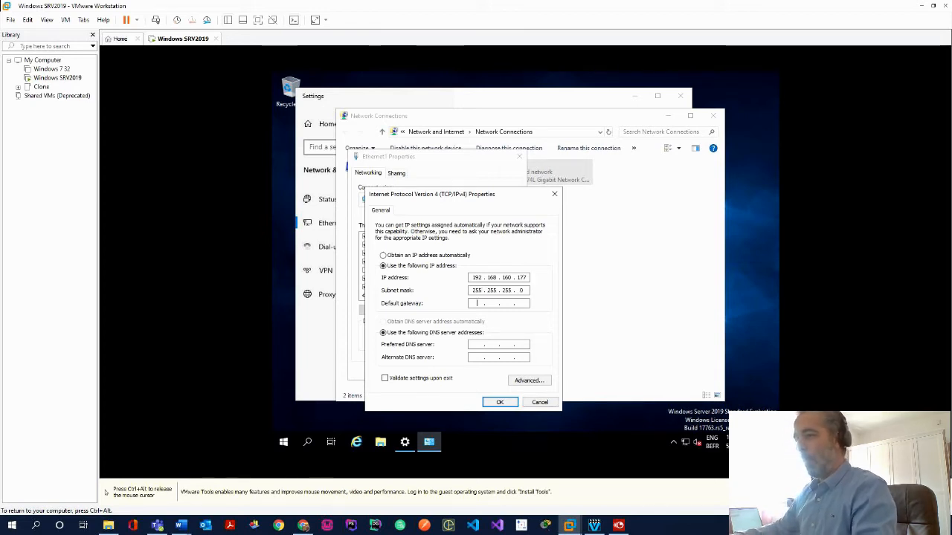
{"action": "key", "text": "Tab"}
{"action": "key", "text": "Tab"}
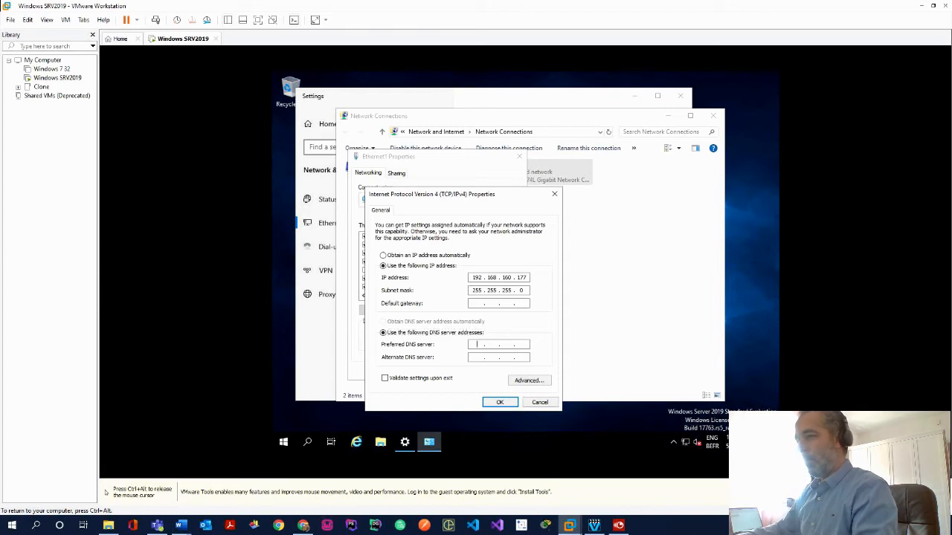
{"action": "key", "text": "shift+Tab"}
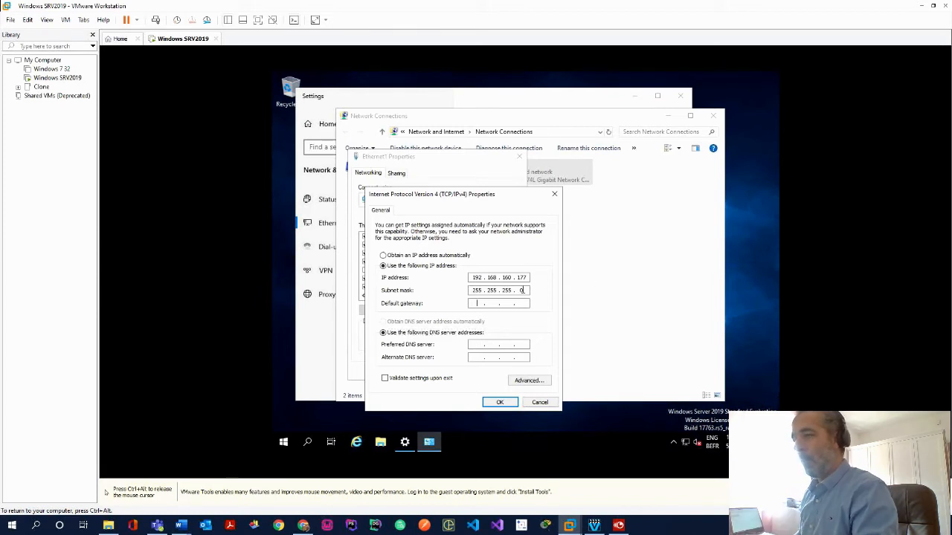
{"action": "key", "text": "BackSpace"}
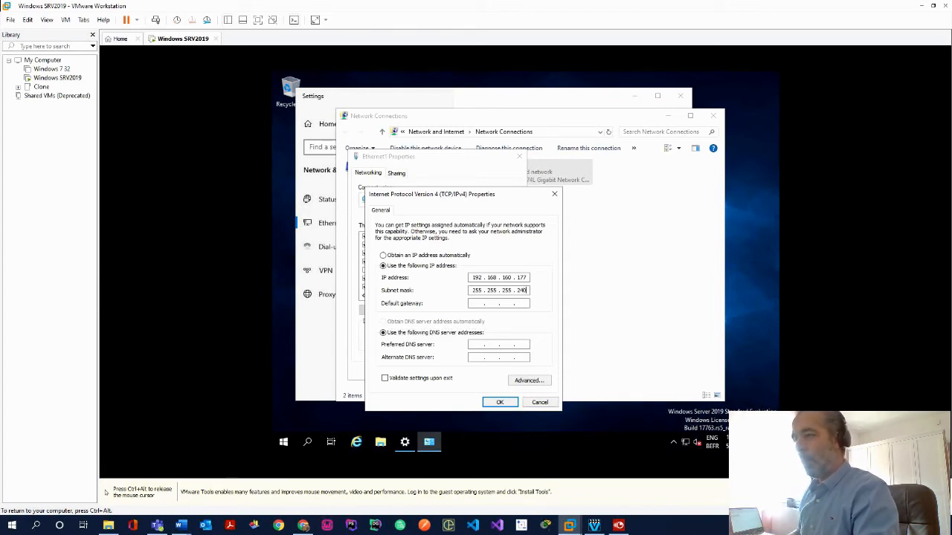
{"action": "left_click", "coordinate": [481, 305]}
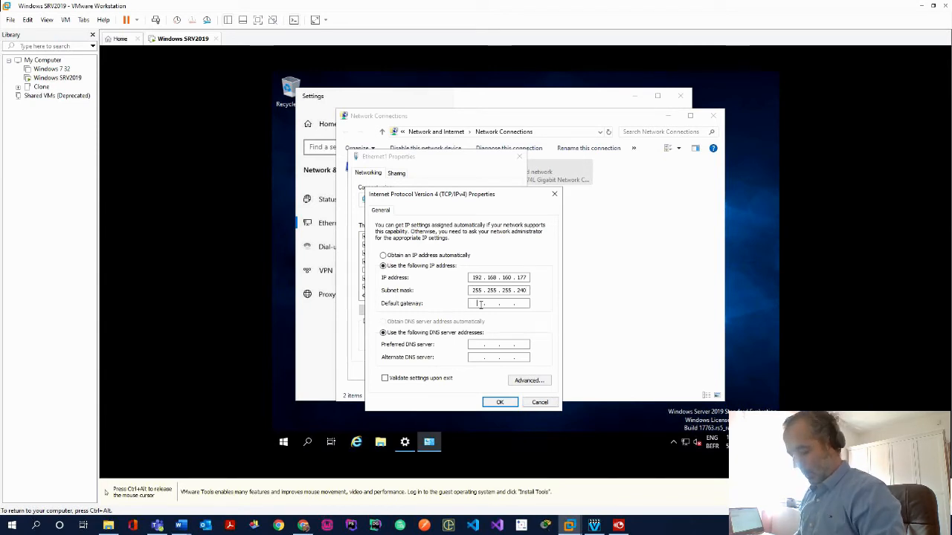
{"action": "key", "text": "ctrl+alt"}
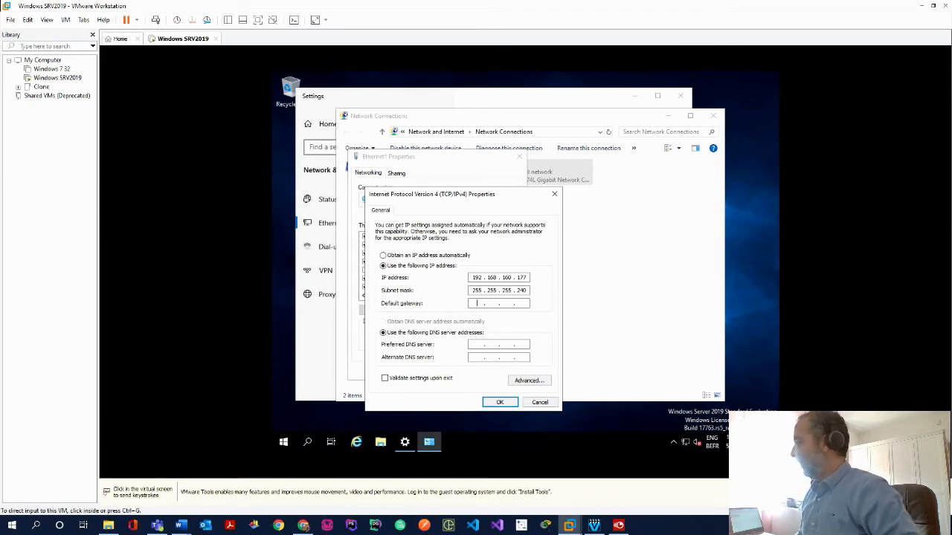
Set DNS servers 192.168.160.177 and 8.8.8.8 and confirm the IPv4 settings
{"action": "left_click", "coordinate": [480, 346]}
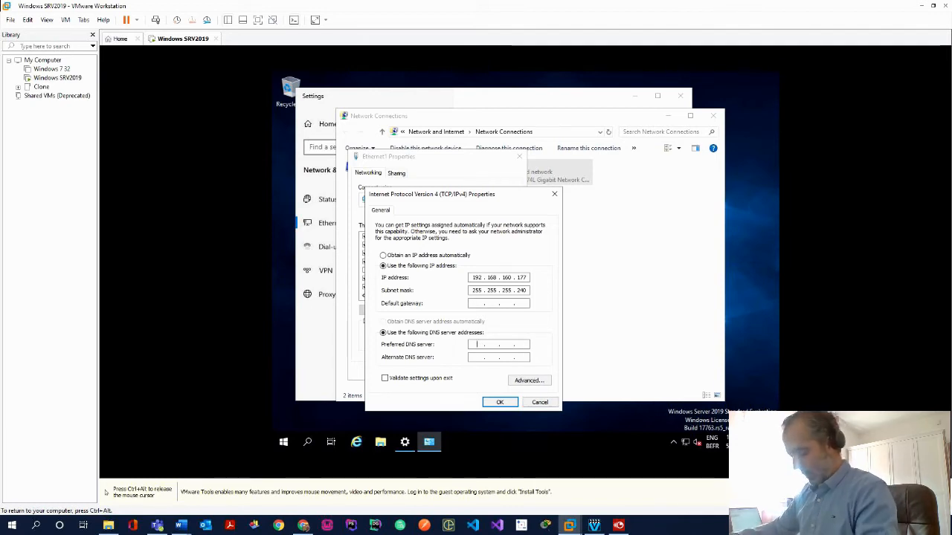
{"action": "type", "text": "192 . 168 . 160 . 177"}
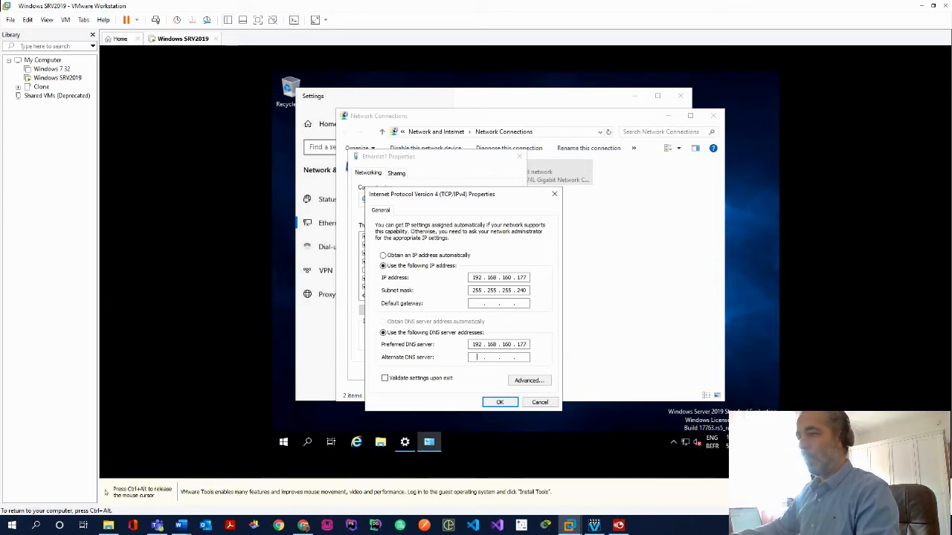
{"action": "left_click_drag", "start_coordinate": [474, 358], "coordinate": [538, 366]}
{"action": "type", "text": "8 "}
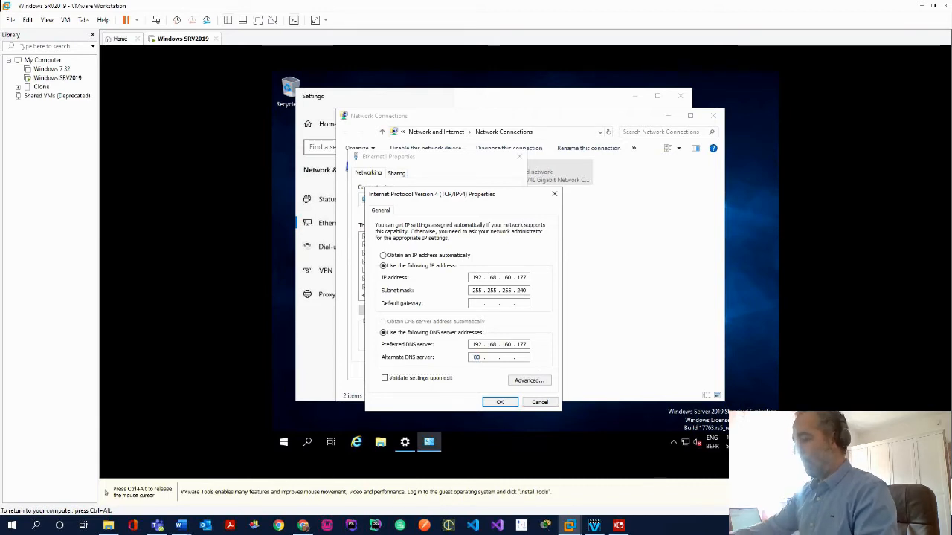
{"action": "type", "text": ". 8 . 8 . 8"}
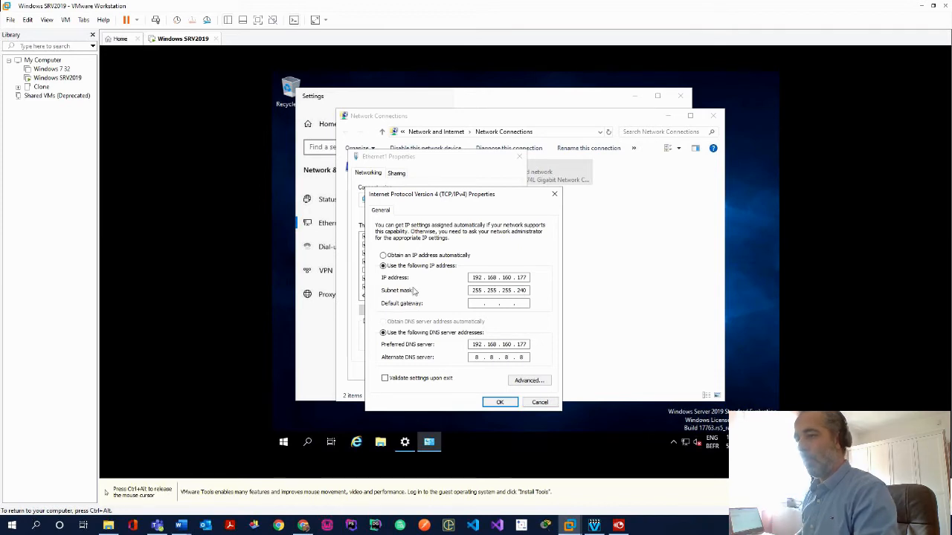
{"action": "left_click", "coordinate": [500, 403]}
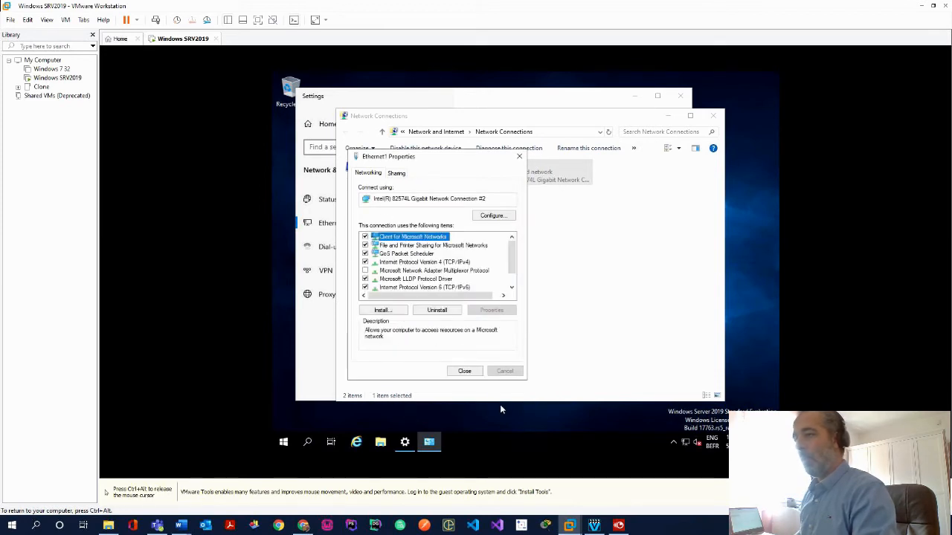
Close Ethernet1 Properties, Network Connections and the finished roles wizard
{"action": "left_click", "coordinate": [466, 375]}
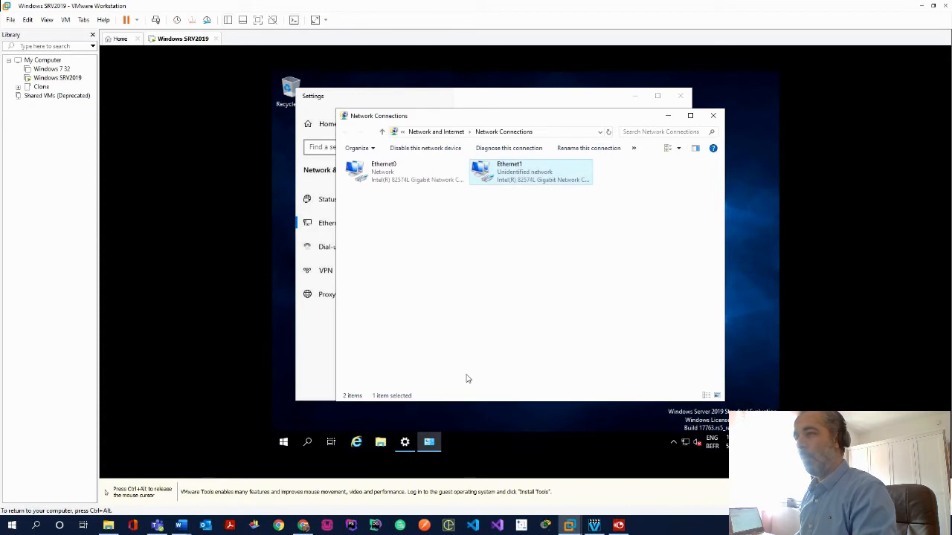
{"action": "left_click", "coordinate": [713, 115]}
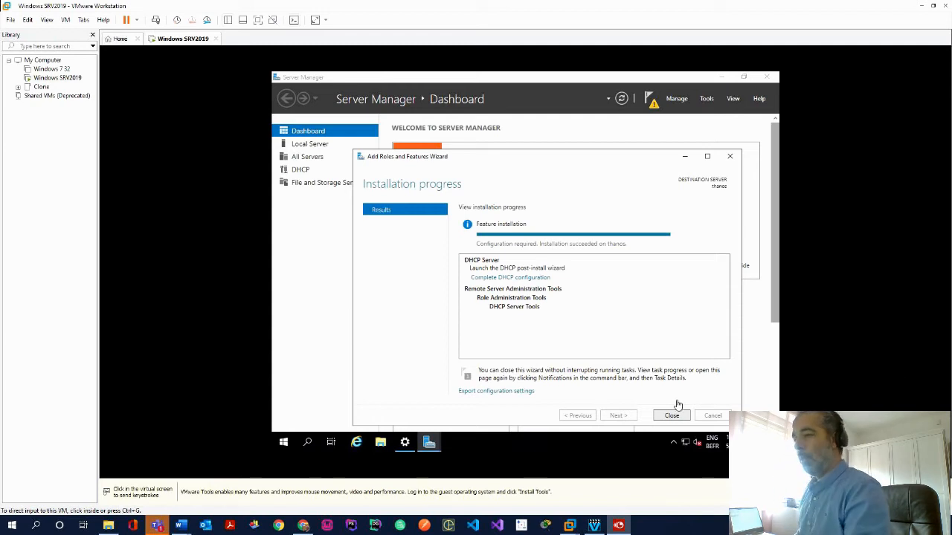
{"action": "left_click", "coordinate": [672, 416]}
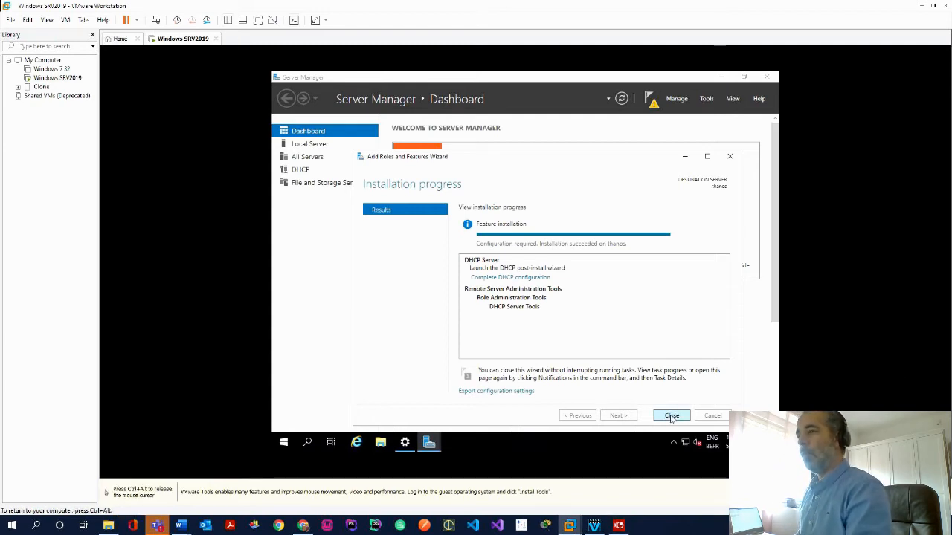
Complete the DHCP post-install configuration, creating the DHCP security groups
{"action": "left_click", "coordinate": [653, 105]}
{"action": "left_click", "coordinate": [559, 164]}
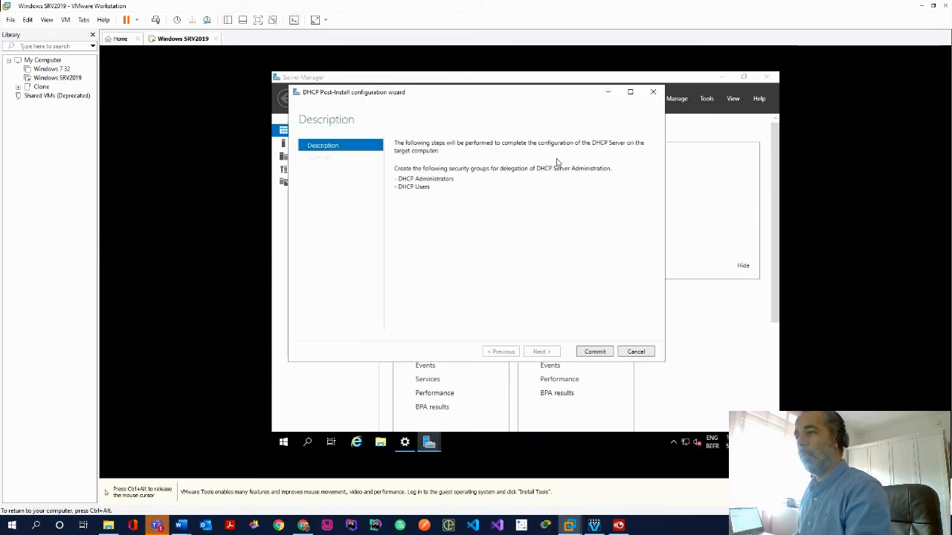
{"action": "left_click", "coordinate": [595, 352]}
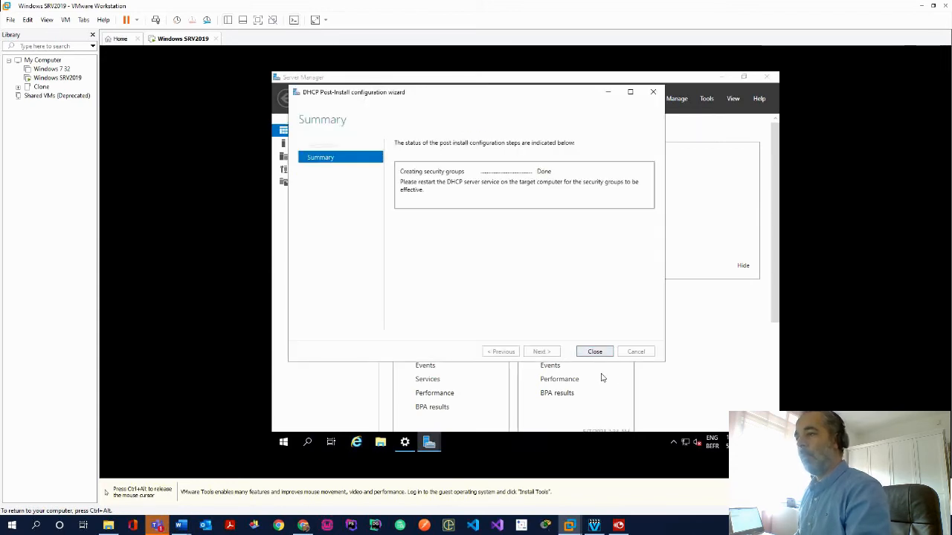
{"action": "left_click", "coordinate": [595, 352]}
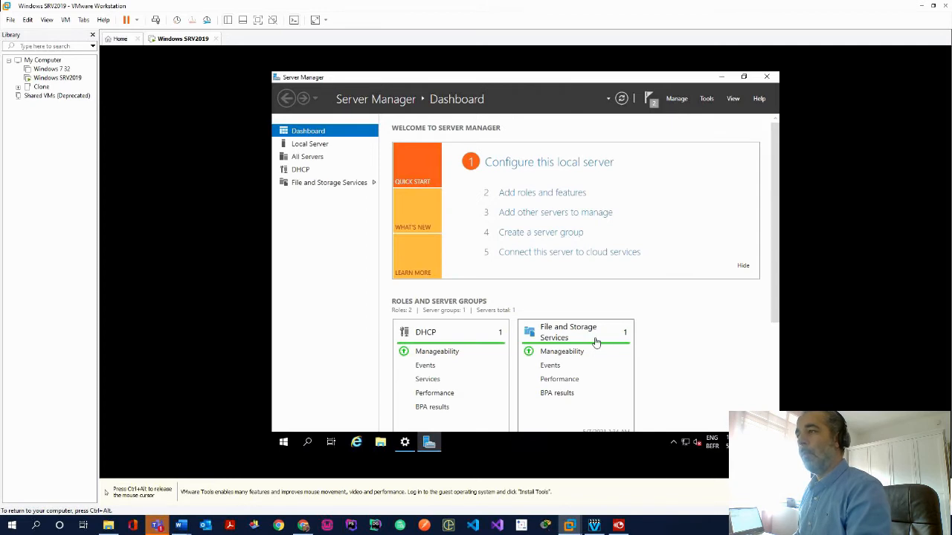
Launch the DHCP management console from Server Manager's Tools menu
{"action": "left_click", "coordinate": [708, 99]}
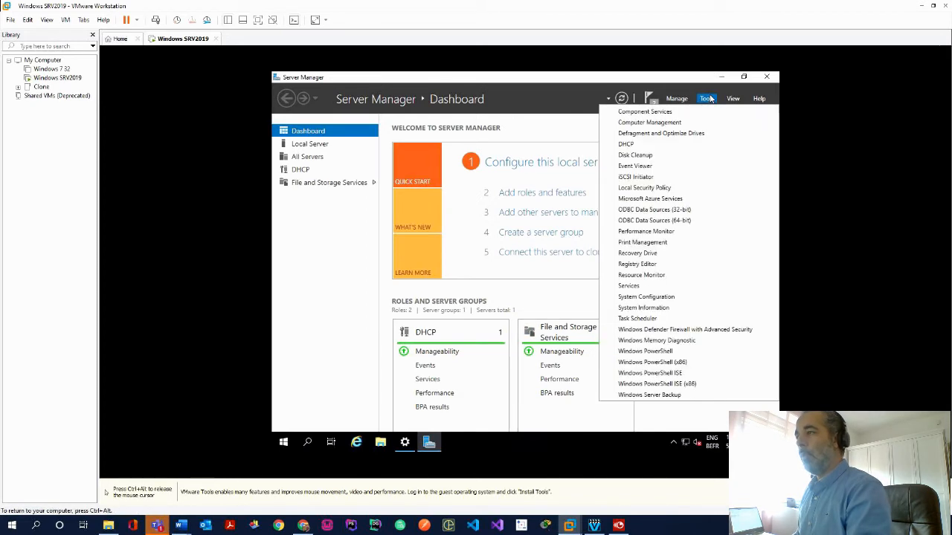
{"action": "left_click", "coordinate": [638, 145]}
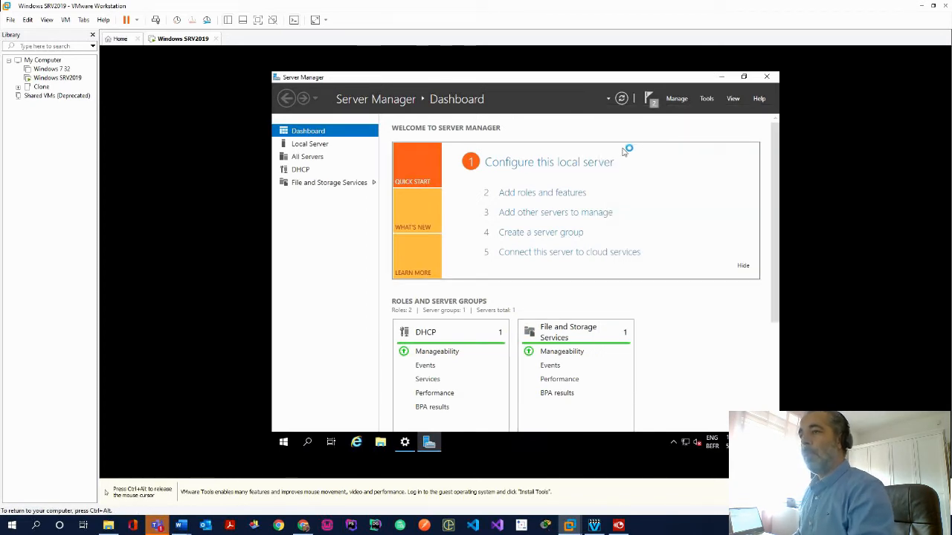
{"action": "key", "text": "ctrl+alt"}
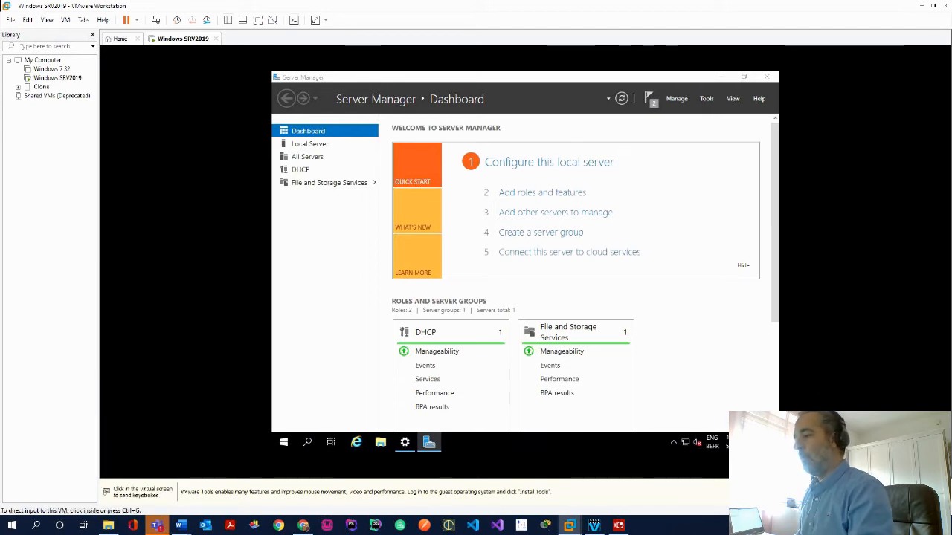
Create a New Scope under thanos's IPv4 node, name it local, and continue
{"action": "left_click", "coordinate": [699, 361]}
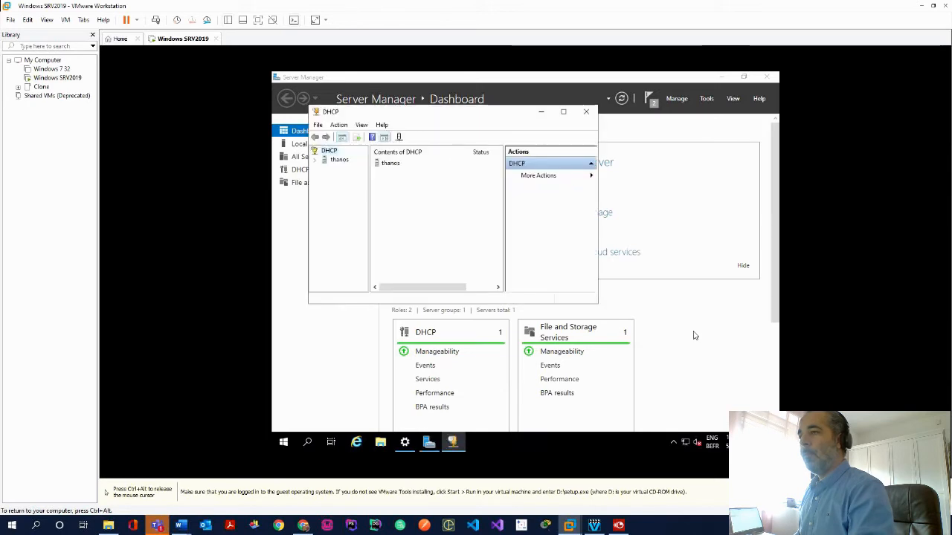
{"action": "left_click", "coordinate": [315, 161]}
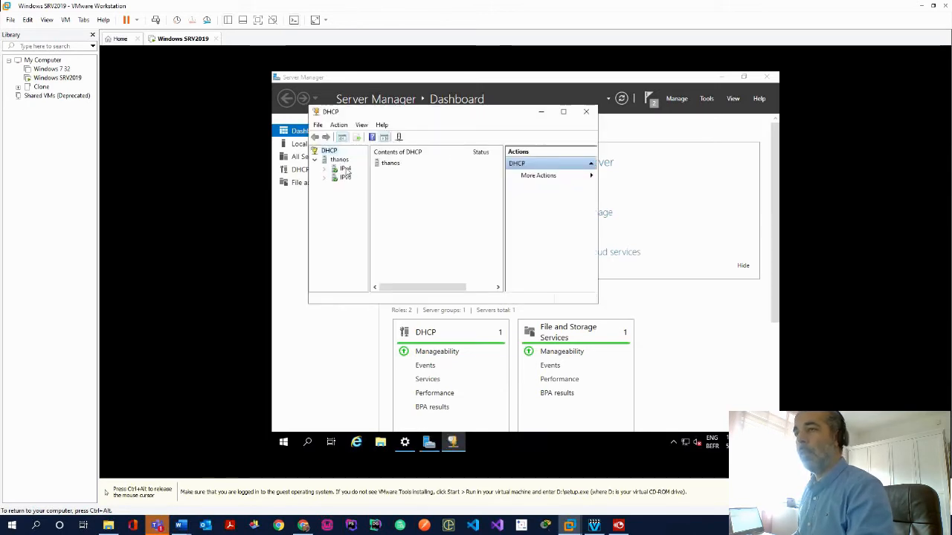
{"action": "left_click", "coordinate": [345, 170]}
{"action": "right_click", "coordinate": [345, 171]}
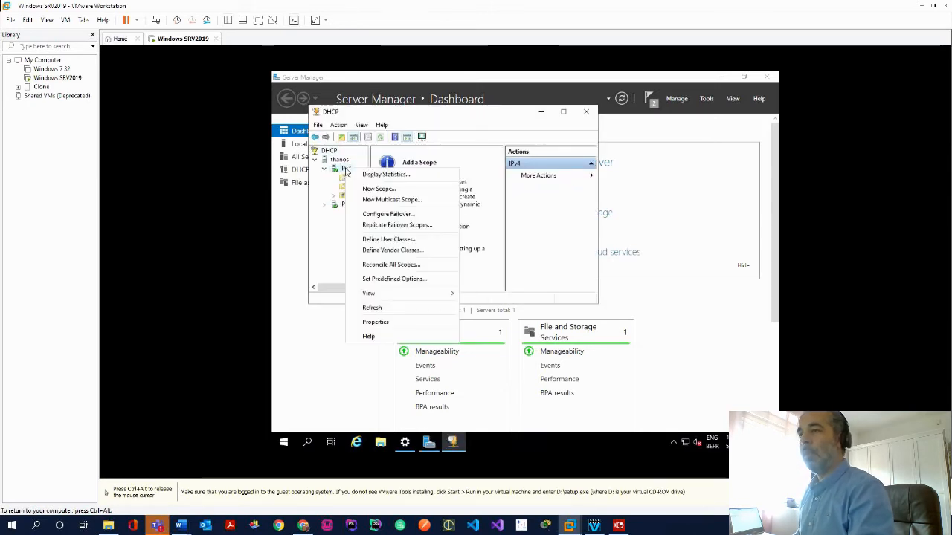
{"action": "left_click", "coordinate": [380, 191]}
{"action": "left_click", "coordinate": [513, 299]}
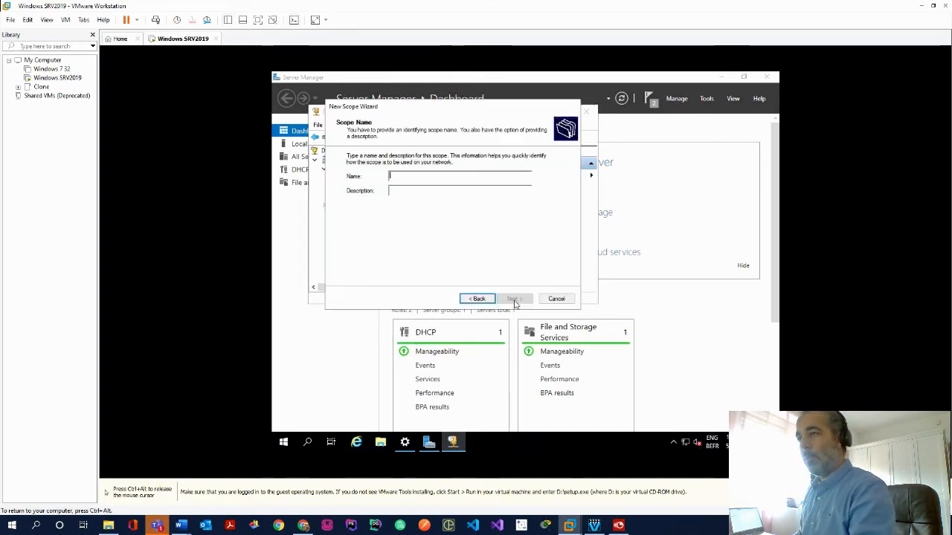
{"action": "type", "text": "local"}
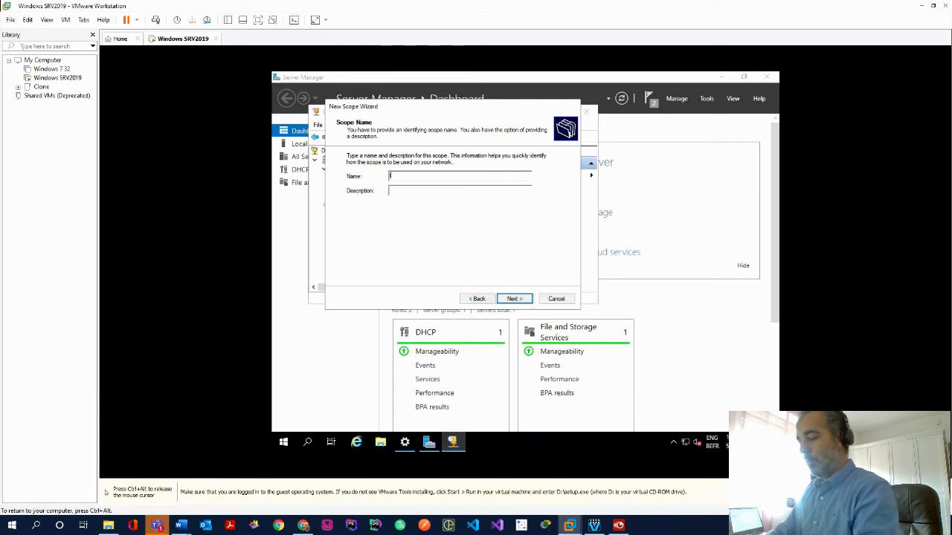
{"action": "left_click", "coordinate": [520, 299]}
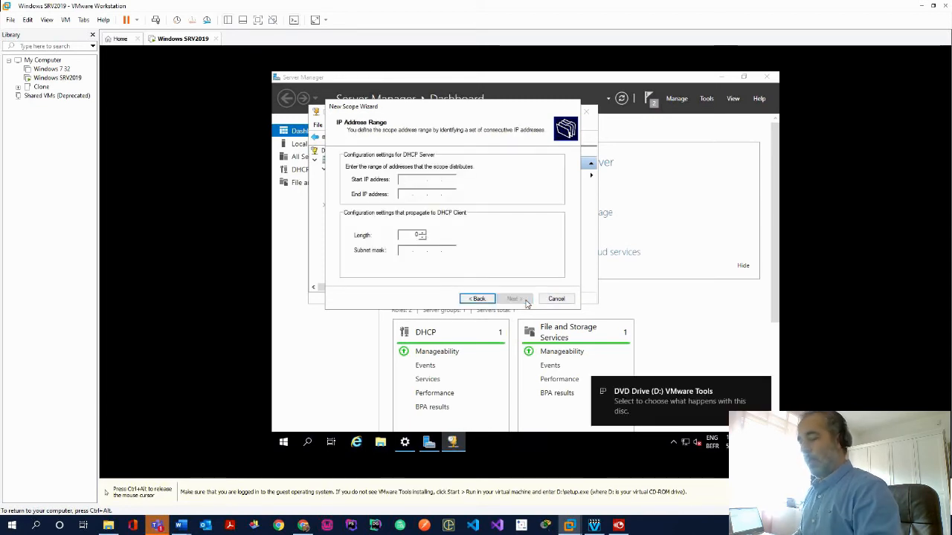
Set the scope range 192.168.160.180–192.168.160.190 with subnet mask 255.255.255.240
{"action": "type", "text": "192"}
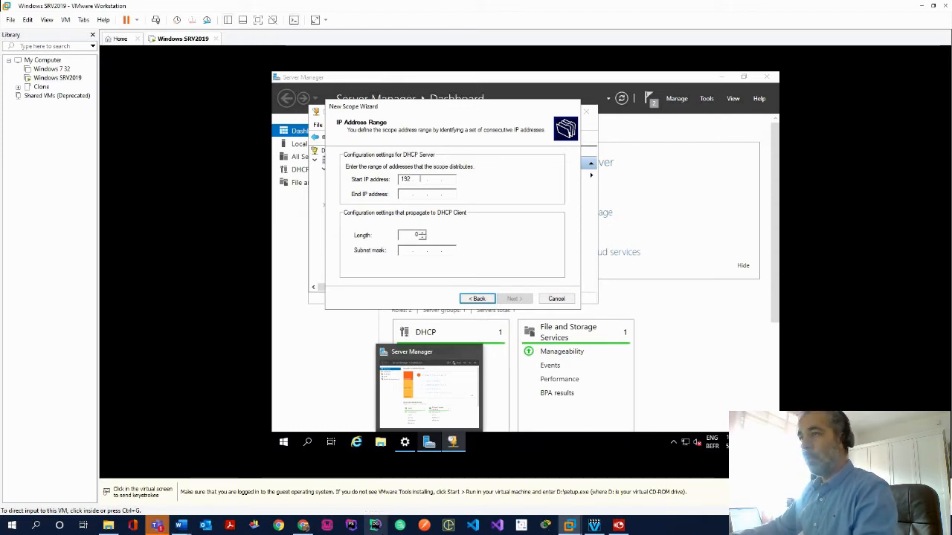
{"action": "left_click", "coordinate": [421, 179]}
{"action": "key", "text": "Tab"}
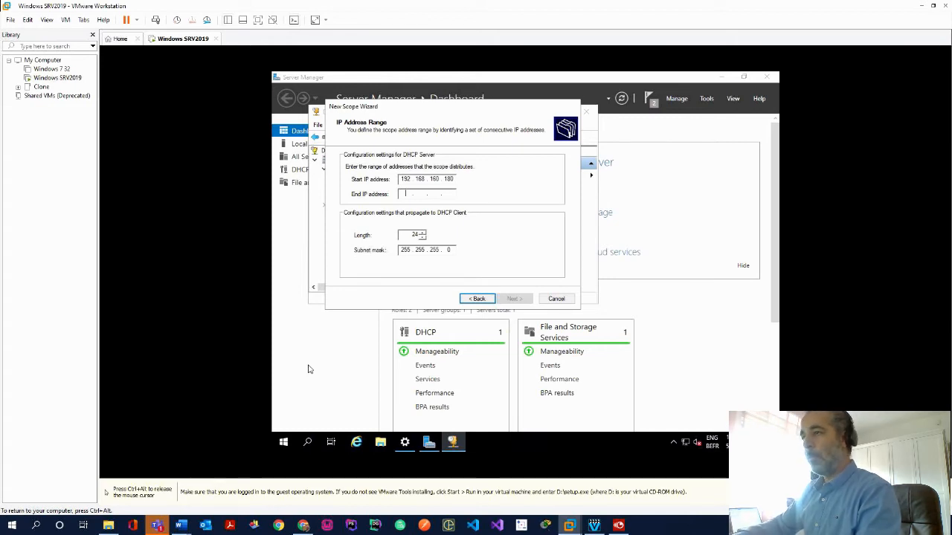
{"action": "type", "text": "192 . 168 . "}
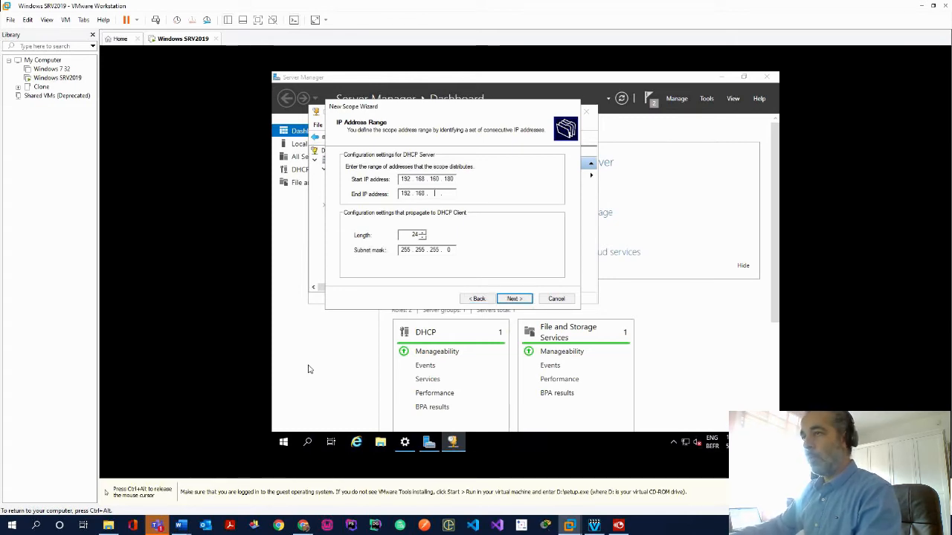
{"action": "type", "text": "160 . 190"}
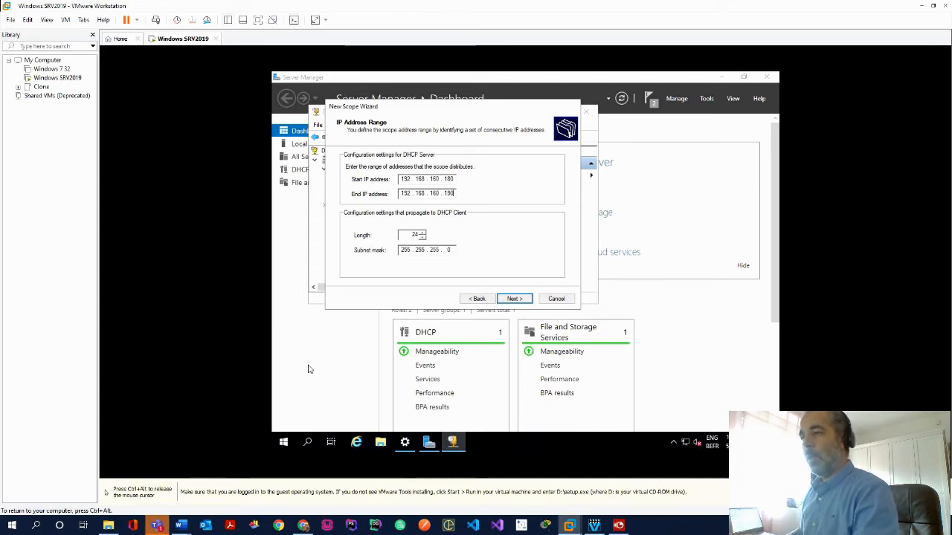
{"action": "double_click", "coordinate": [423, 233]}
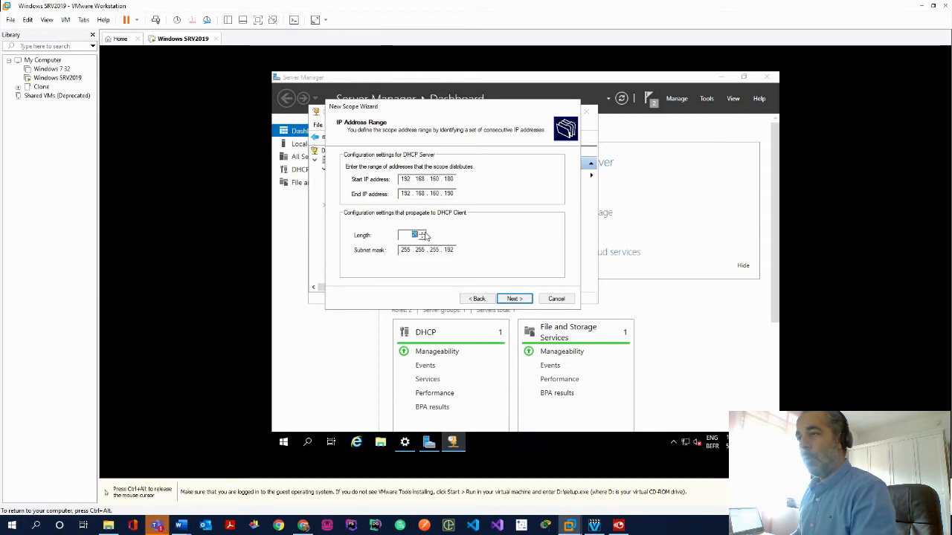
{"action": "left_click", "coordinate": [513, 299]}
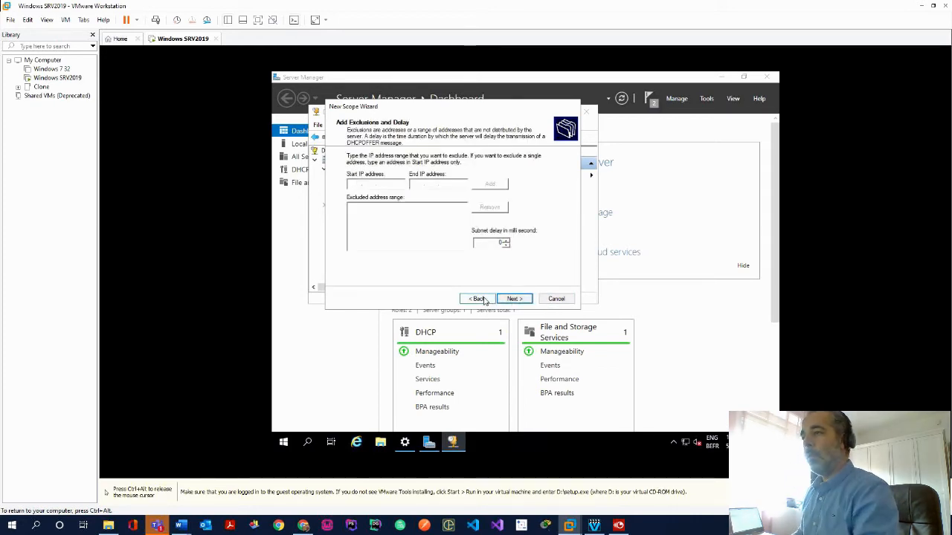
Skip exclusions and keep the default lease duration to reach the Router page
{"action": "left_click", "coordinate": [480, 299]}
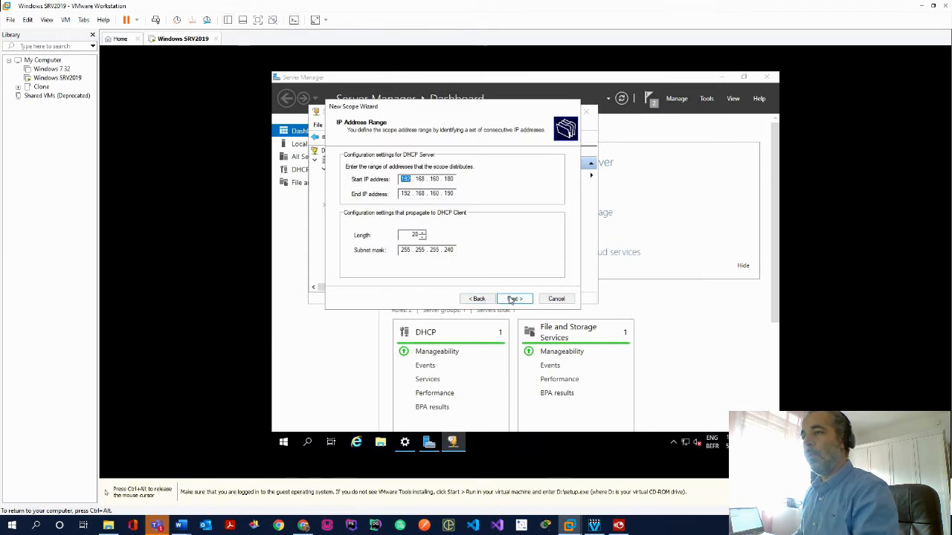
{"action": "left_click", "coordinate": [513, 300]}
{"action": "key", "text": "ctrl+alt"}
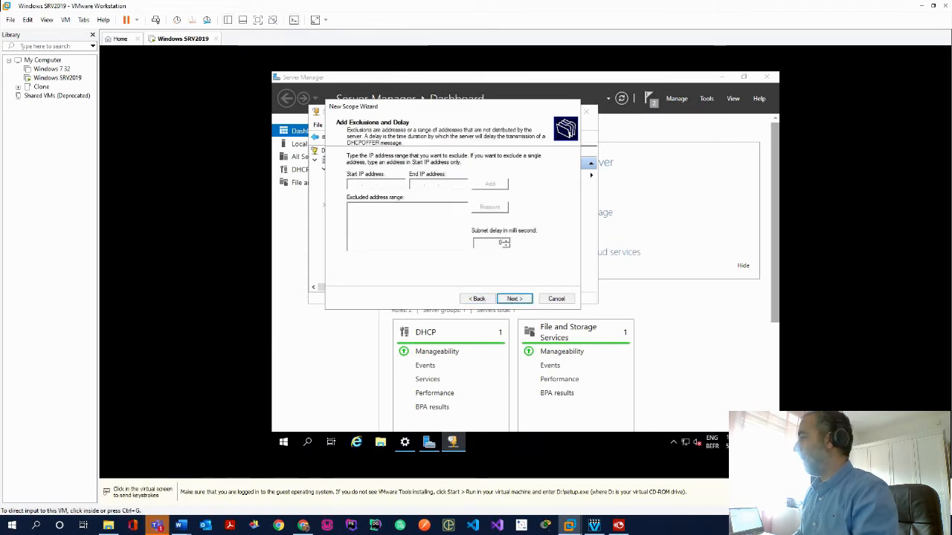
{"action": "left_click", "coordinate": [511, 298]}
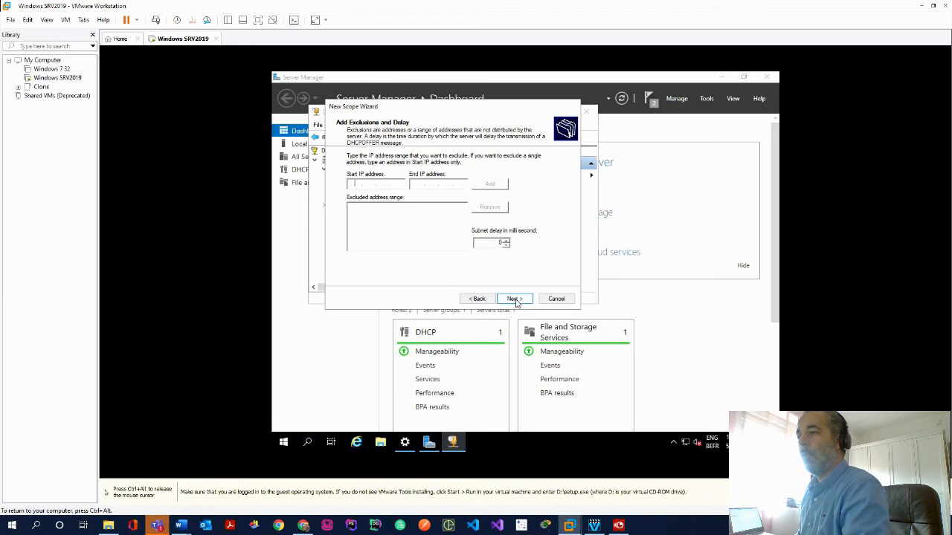
{"action": "left_click", "coordinate": [516, 299]}
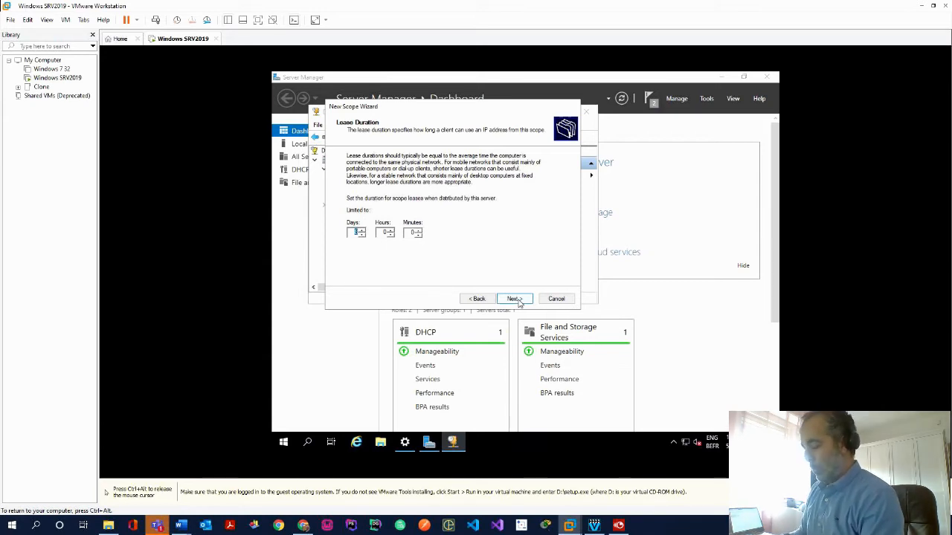
{"action": "left_click", "coordinate": [520, 301]}
{"action": "left_click", "coordinate": [515, 299]}
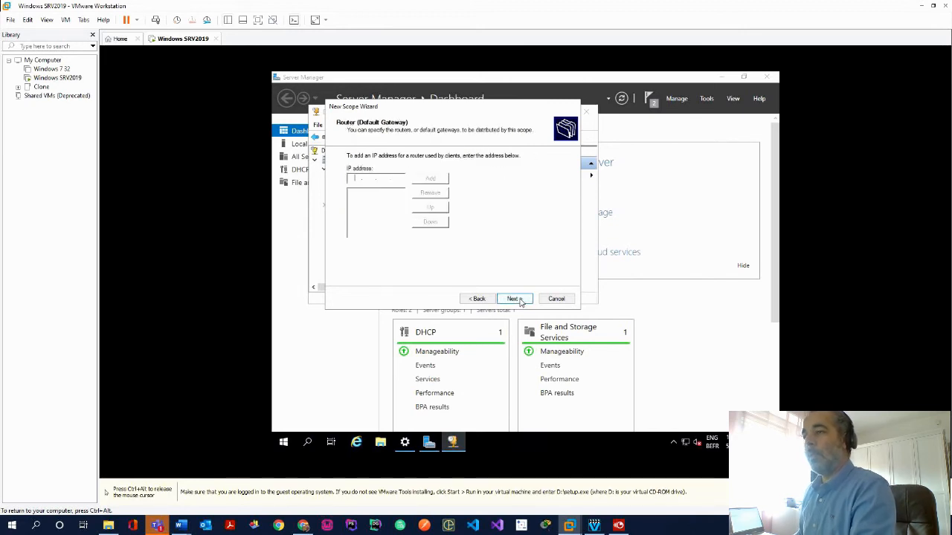
Add 192.168.160.177 as the scope's default gateway
{"action": "key", "text": "ctrl+alt"}
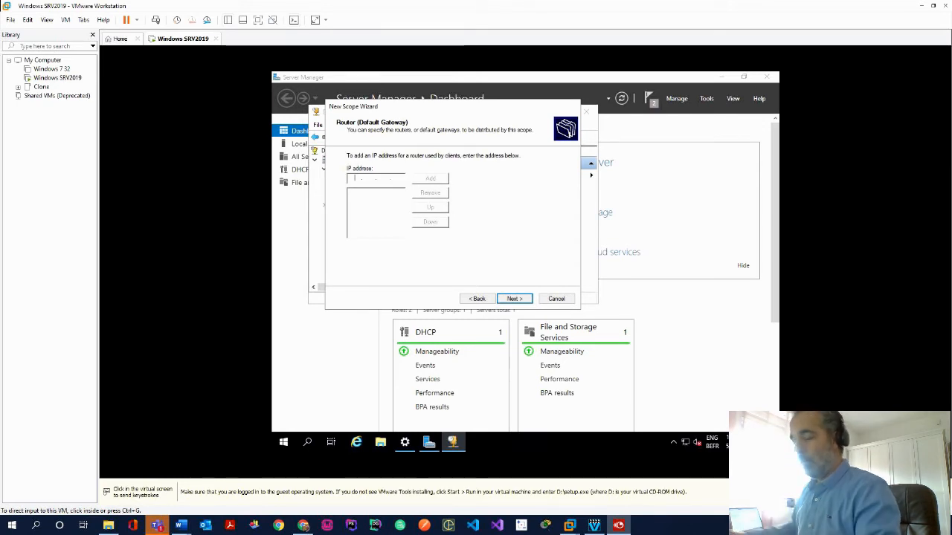
{"action": "left_click", "coordinate": [363, 193]}
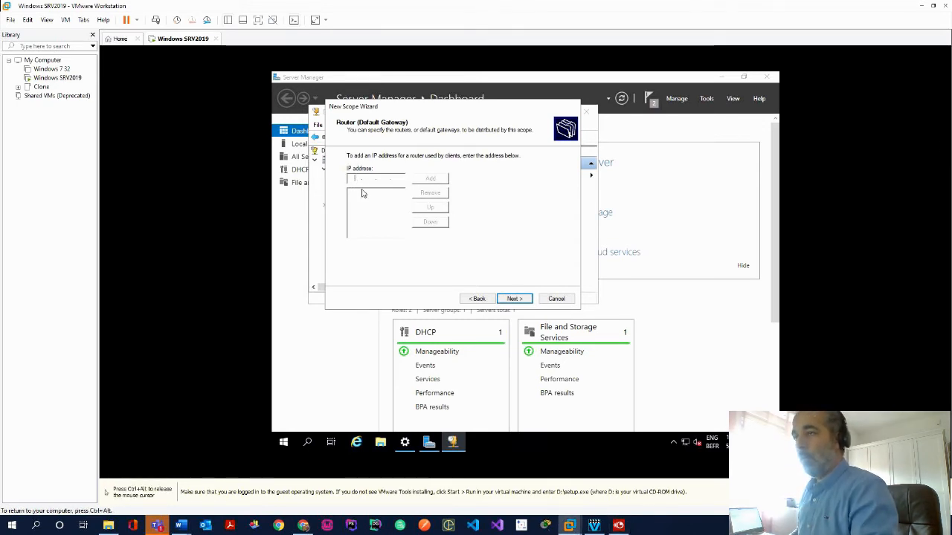
{"action": "type", "text": "192 . 168 . 160 . 177"}
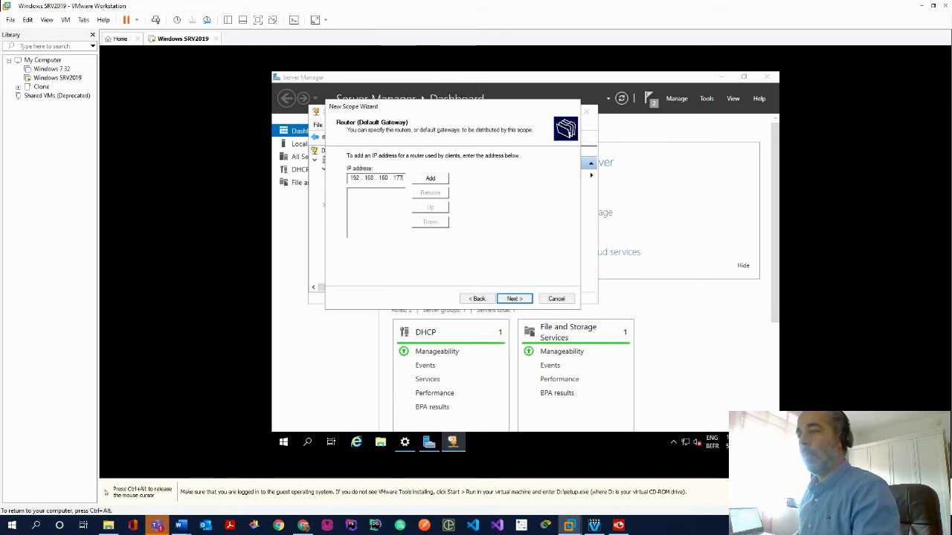
{"action": "key", "text": "ctrl+alt"}
{"action": "left_click", "coordinate": [431, 179]}
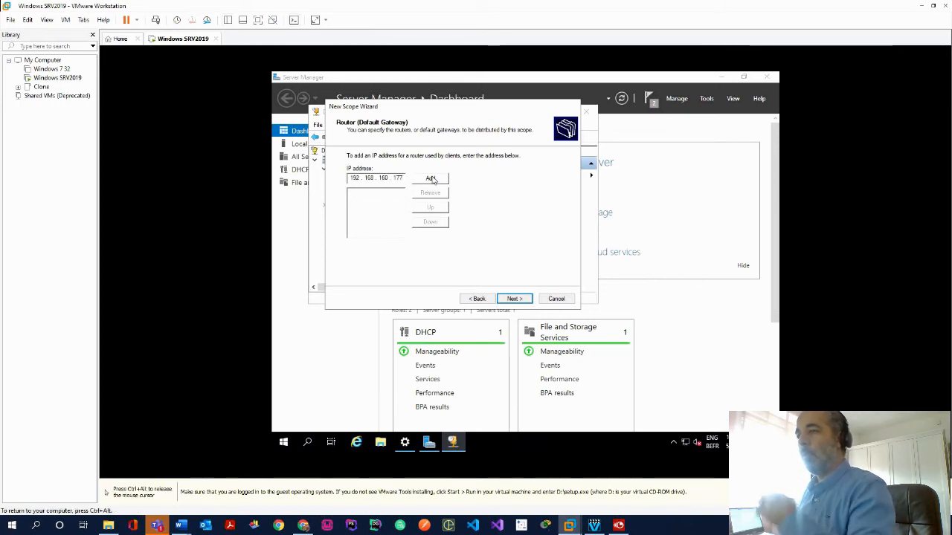
Enter avengers.lan as the parent domain and select the 192.168.160.177 DNS server
{"action": "left_click", "coordinate": [513, 298]}
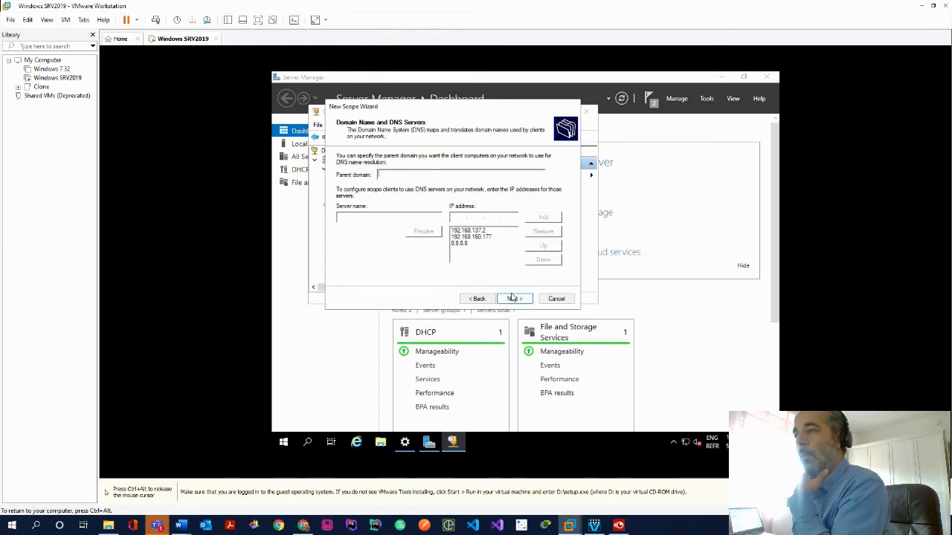
{"action": "type", "text": "avengers.lan"}
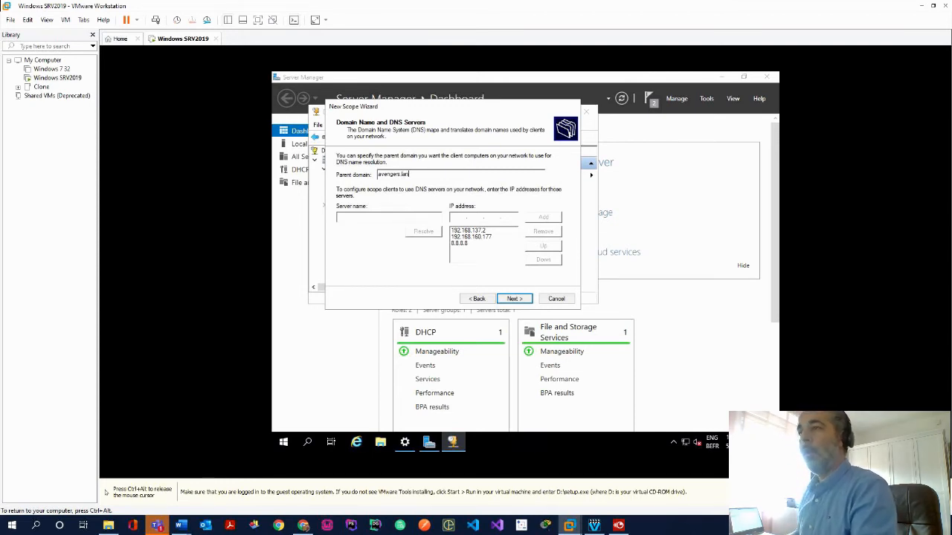
{"action": "left_click", "coordinate": [499, 237]}
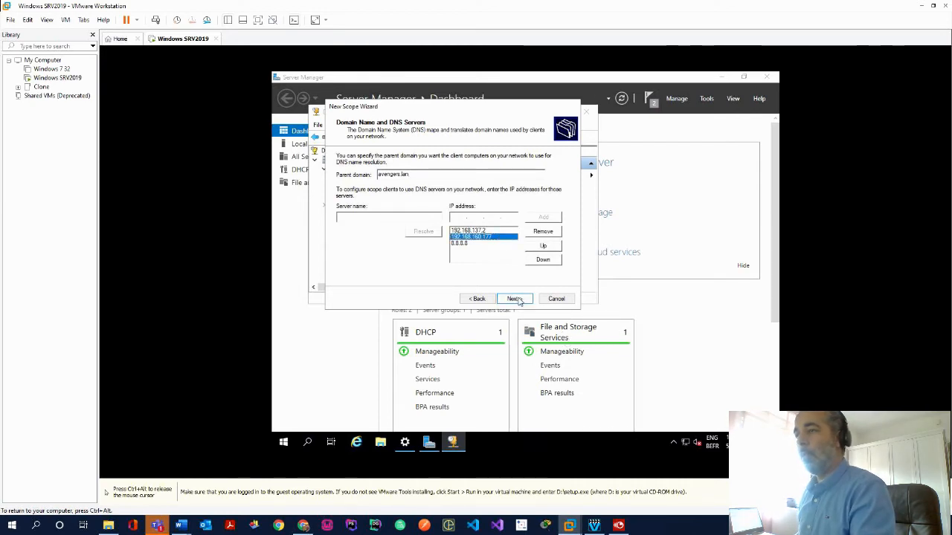
{"action": "key", "text": "alt+Tab"}
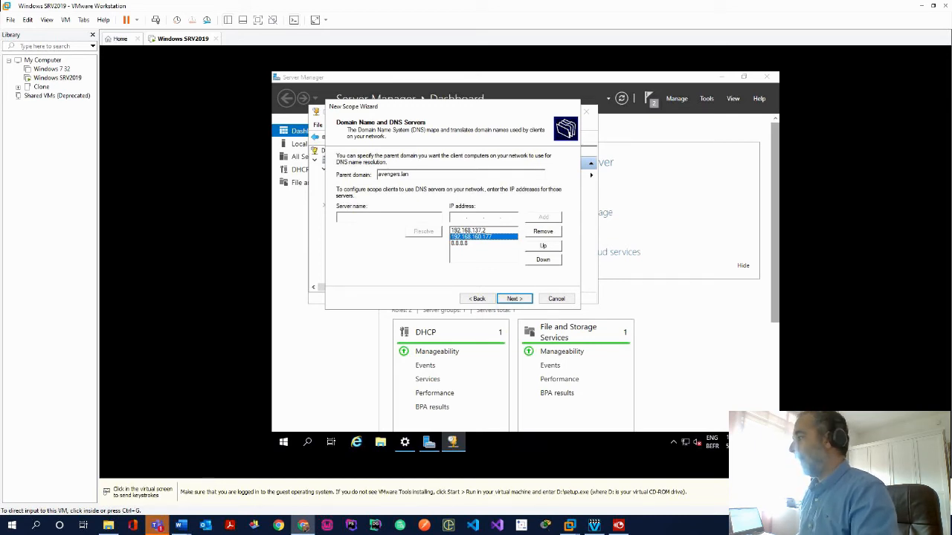
{"action": "left_click", "coordinate": [524, 299]}
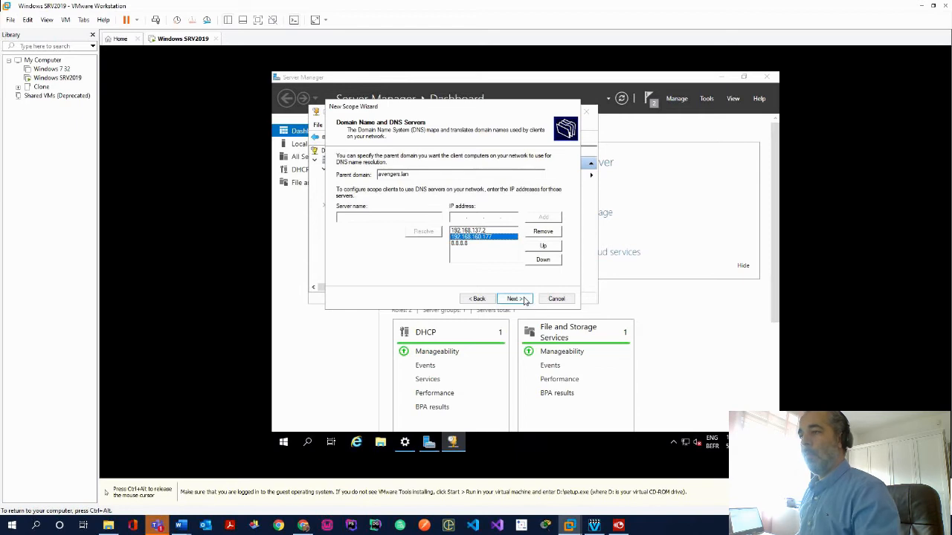
Accept the DNS and WINS settings, activate the scope and finish the wizard
{"action": "left_click", "coordinate": [518, 299]}
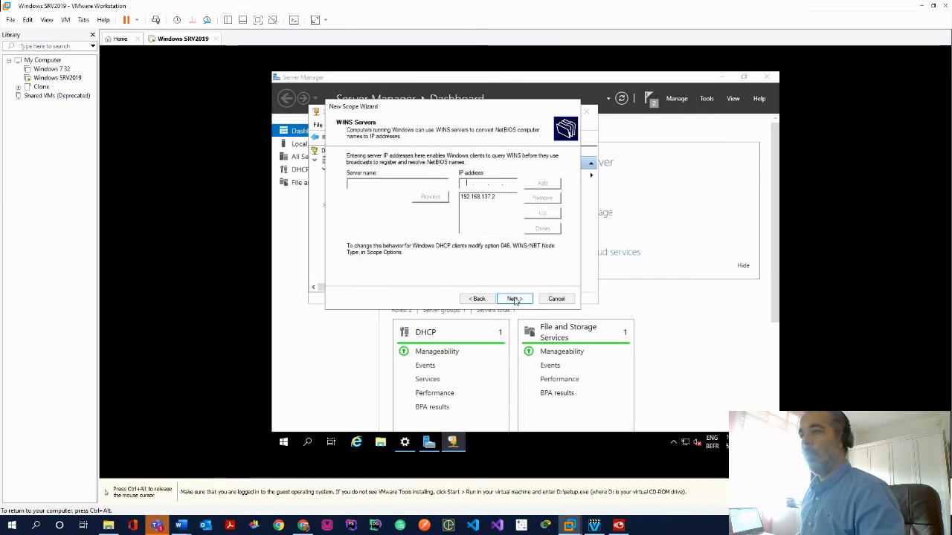
{"action": "left_click", "coordinate": [515, 299]}
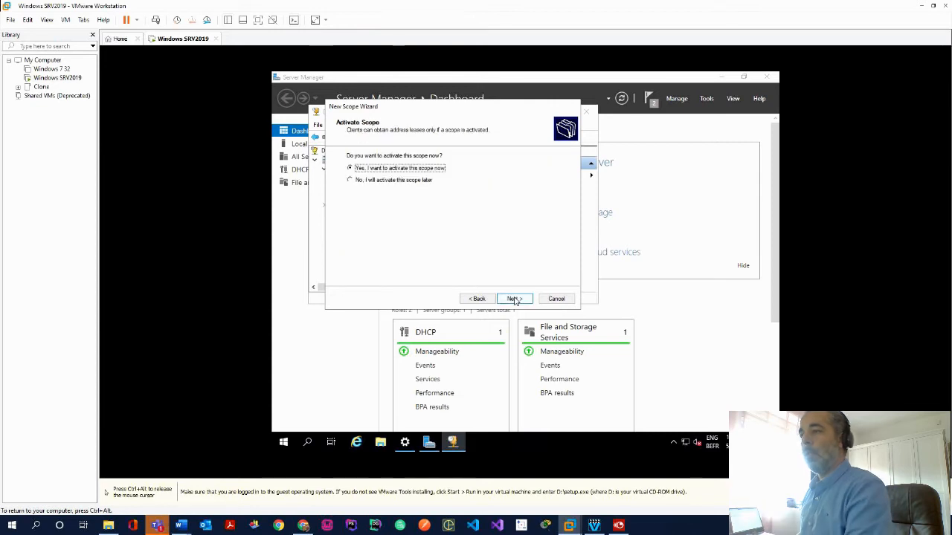
{"action": "left_click", "coordinate": [515, 299]}
{"action": "left_click", "coordinate": [515, 299]}
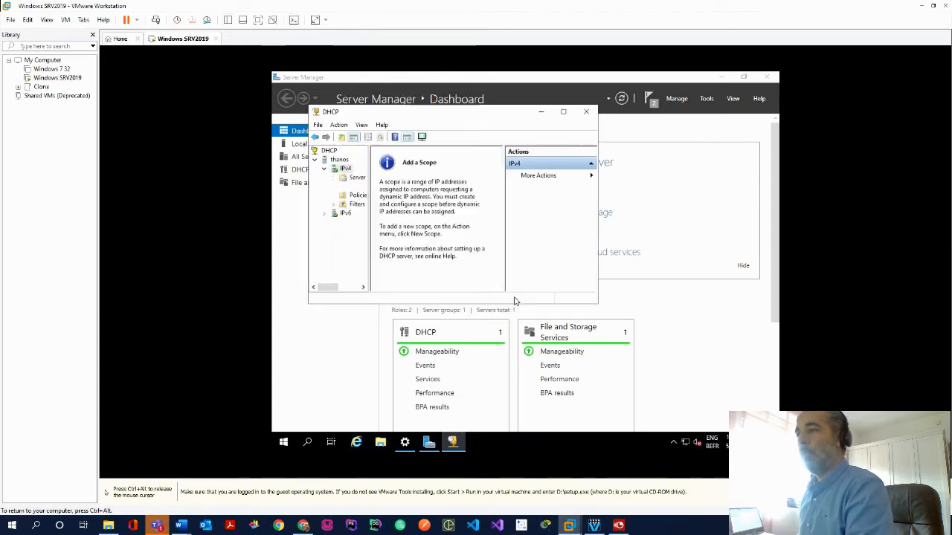
{"action": "key", "text": "ctrl+alt"}
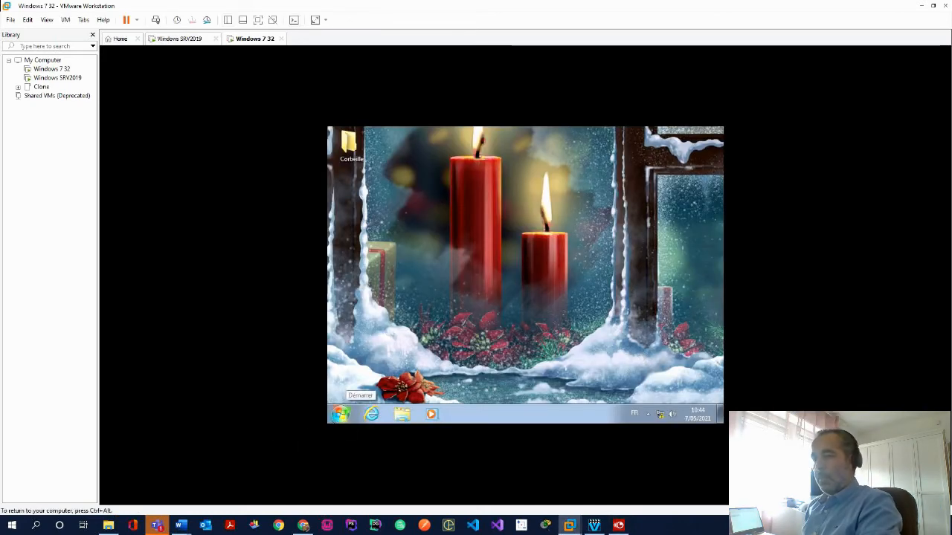
Open a command prompt on Windows 7 and run ipconfig /all
{"action": "left_click", "coordinate": [340, 416]}
{"action": "left_click", "coordinate": [369, 389]}
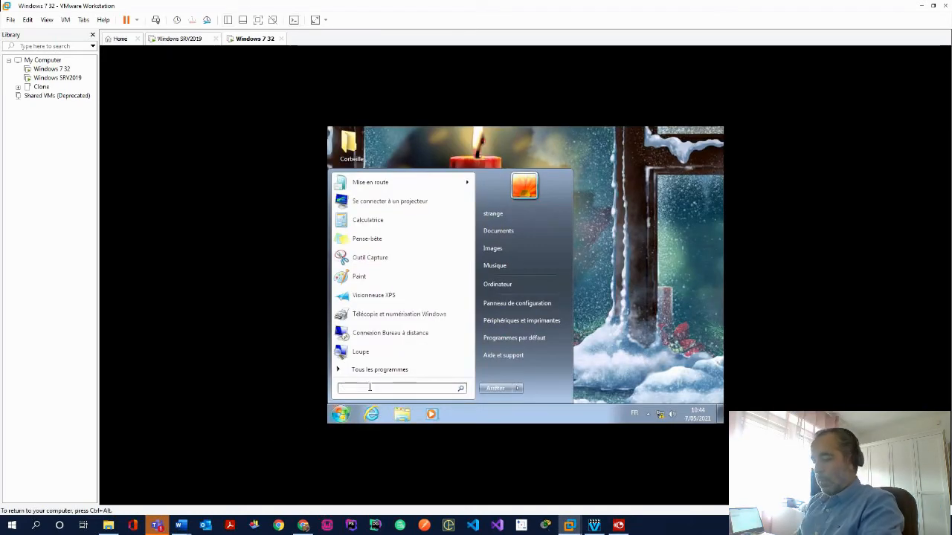
{"action": "type", "text": "cmd"}
{"action": "key", "text": "Return"}
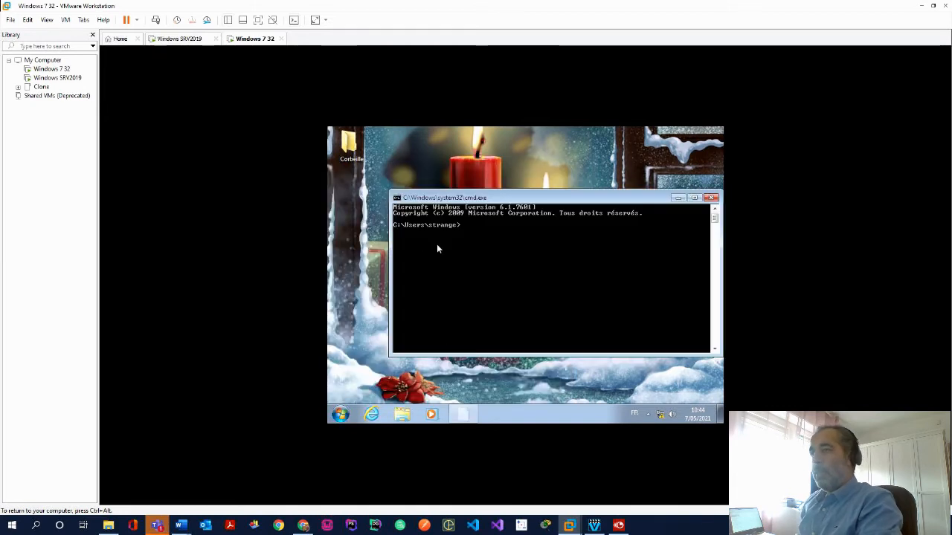
{"action": "type", "text": "ip"}
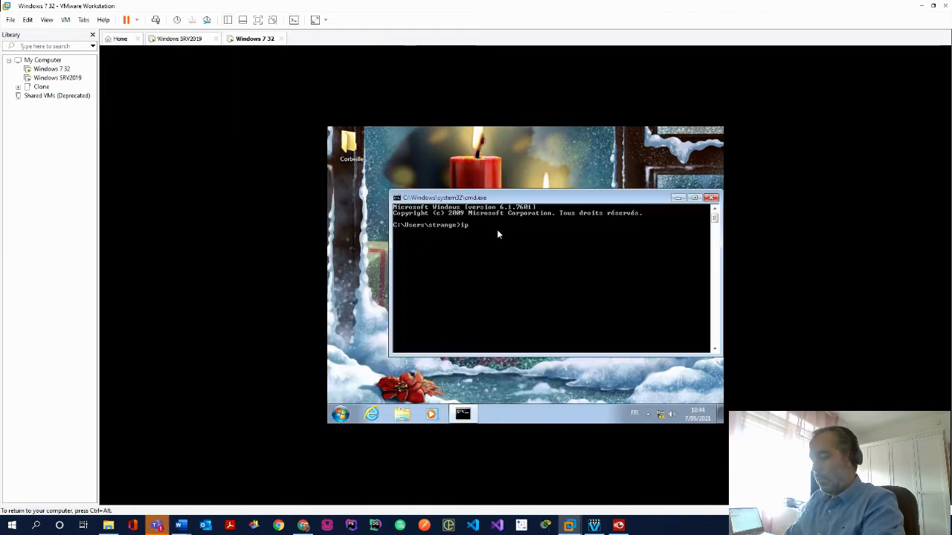
{"action": "type", "text": "config /all"}
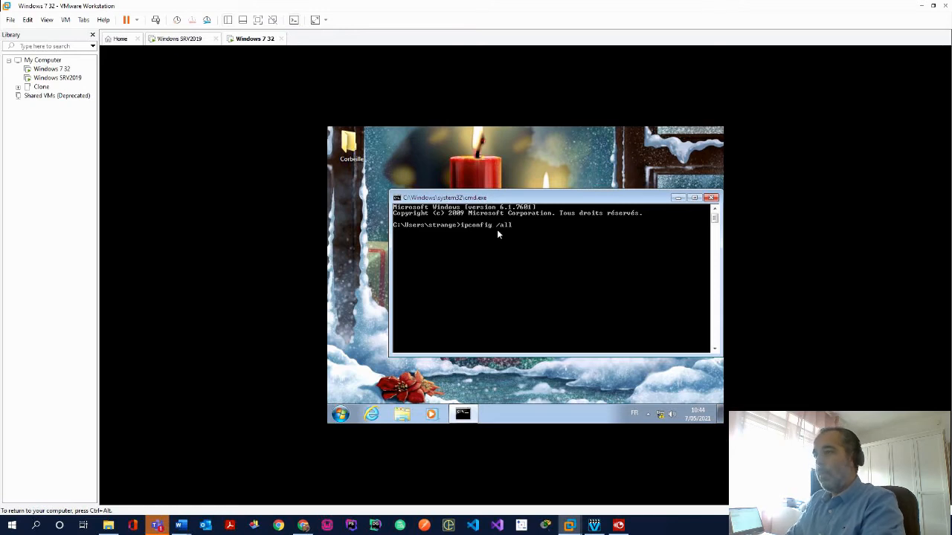
{"action": "key", "text": "Return"}
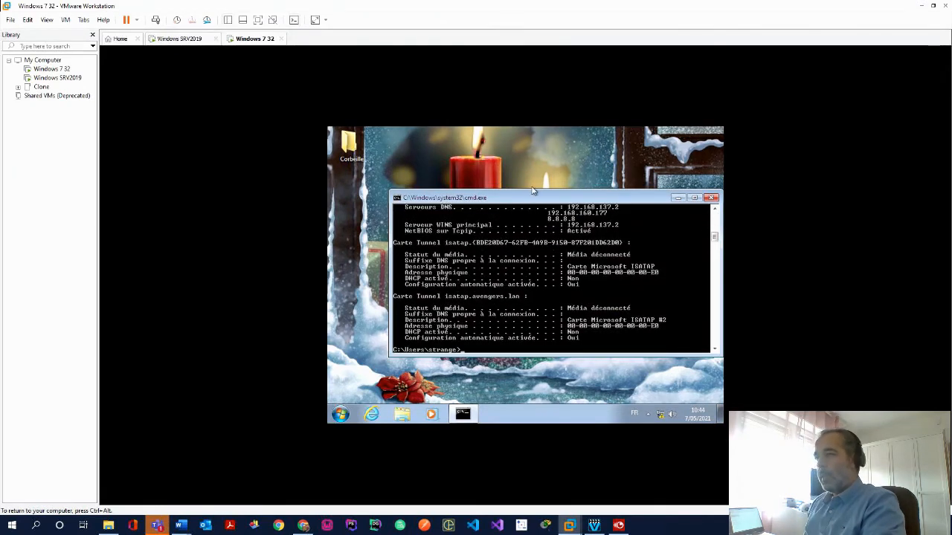
Enlarge the console and review the DHCP lease from server 192.168.160.177
{"action": "left_click_drag", "start_coordinate": [538, 206], "coordinate": [499, 145]}
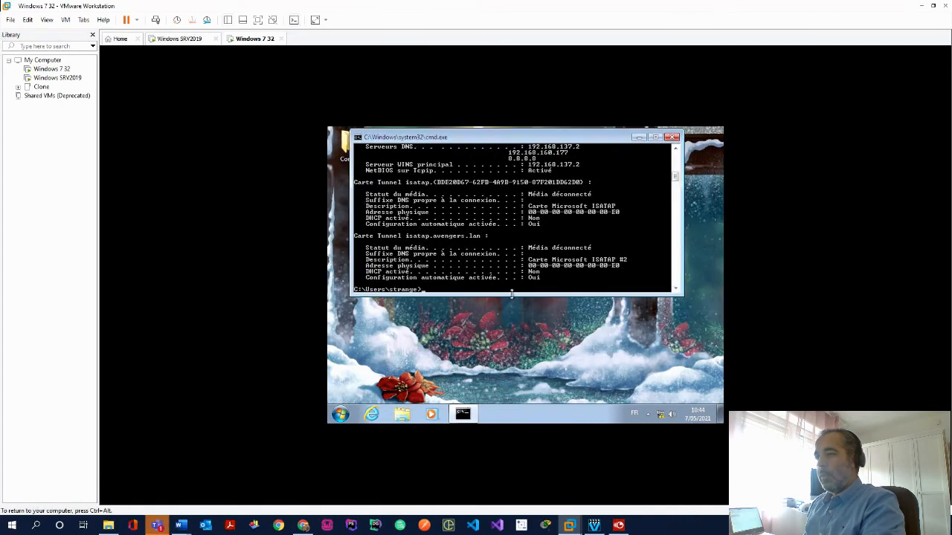
{"action": "left_click_drag", "start_coordinate": [513, 296], "coordinate": [513, 361]}
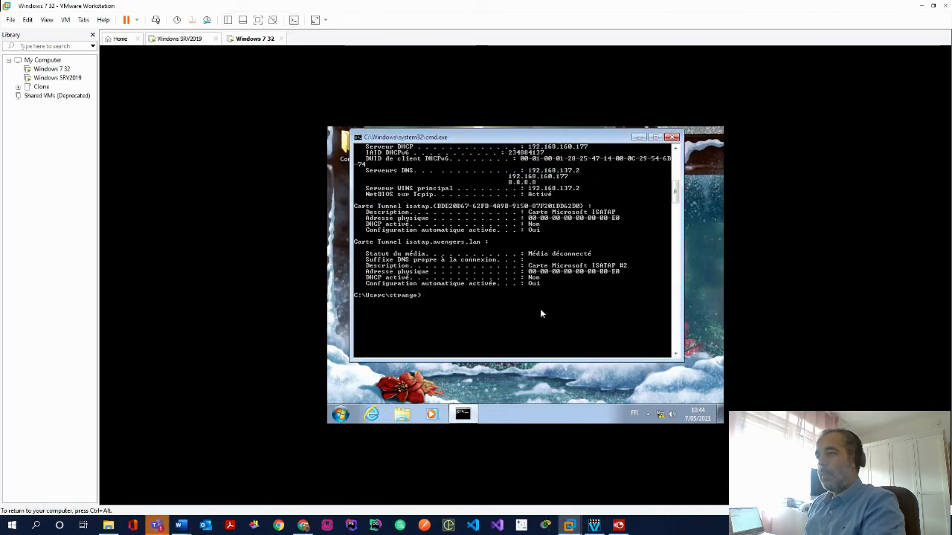
{"action": "scroll", "coordinate": [542, 309], "scroll_direction": "up", "scroll_amount": 9}
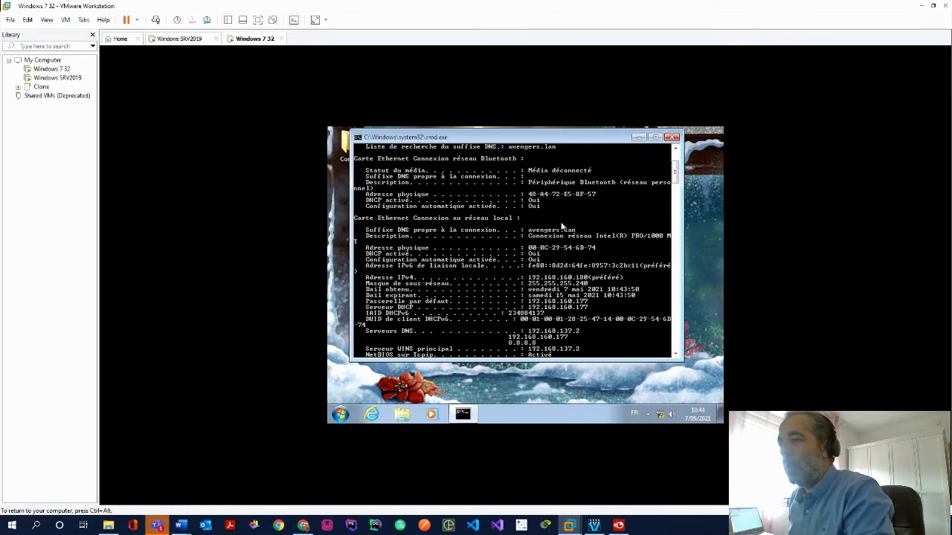
{"action": "scroll", "coordinate": [563, 227], "scroll_direction": "up", "scroll_amount": 4}
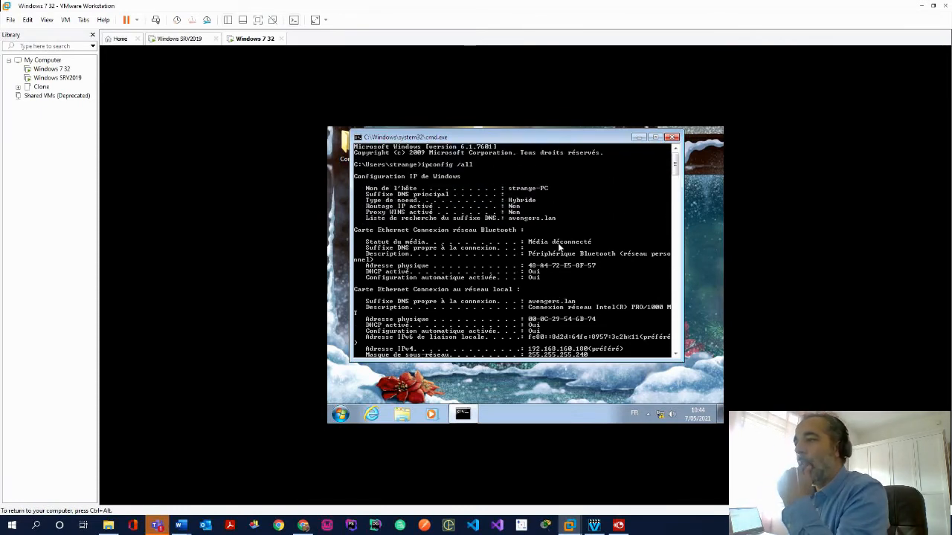
{"action": "scroll", "coordinate": [586, 310], "scroll_direction": "down", "scroll_amount": 3}
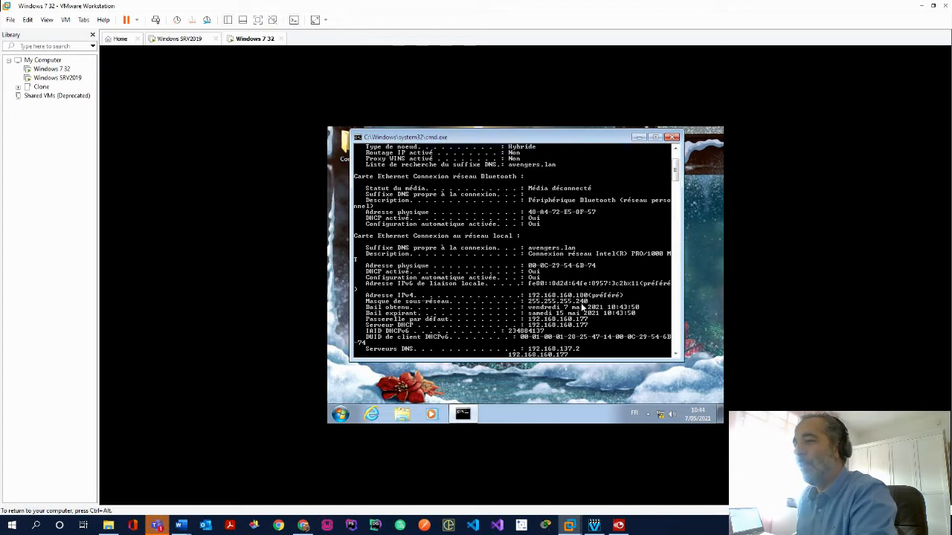
{"action": "scroll", "coordinate": [590, 307], "scroll_direction": "down", "scroll_amount": 3}
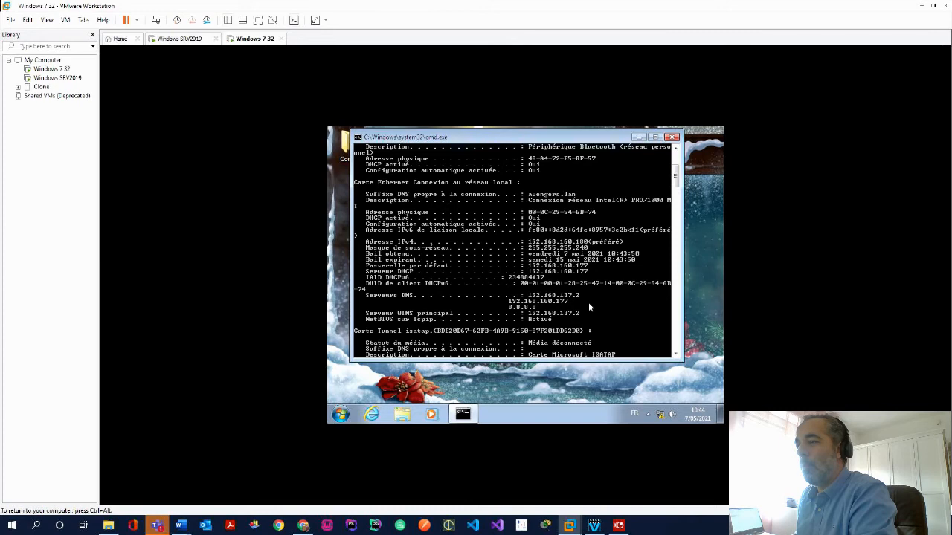
{"action": "scroll", "coordinate": [596, 306], "scroll_direction": "down", "scroll_amount": 5}
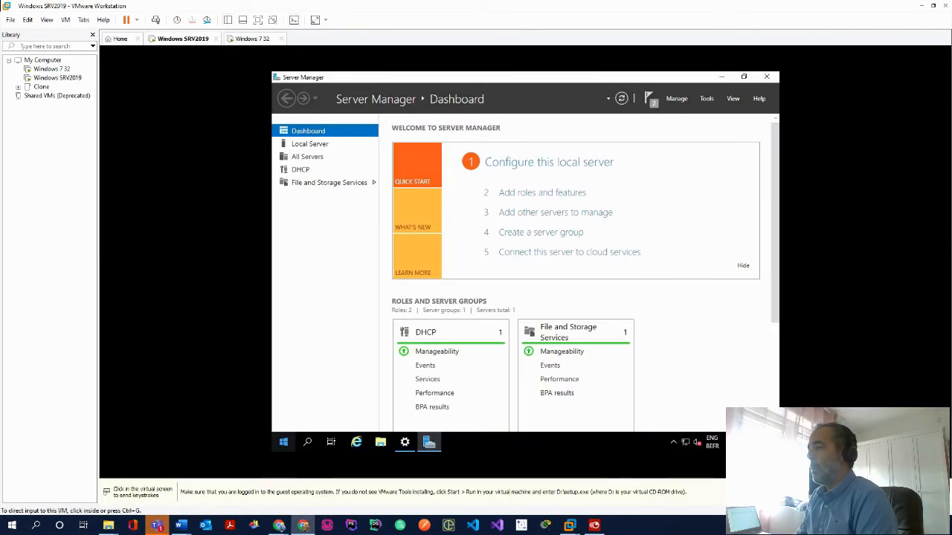
In Add Roles and Features, select the DNS Server role with its required tools
{"action": "left_click", "coordinate": [548, 195]}
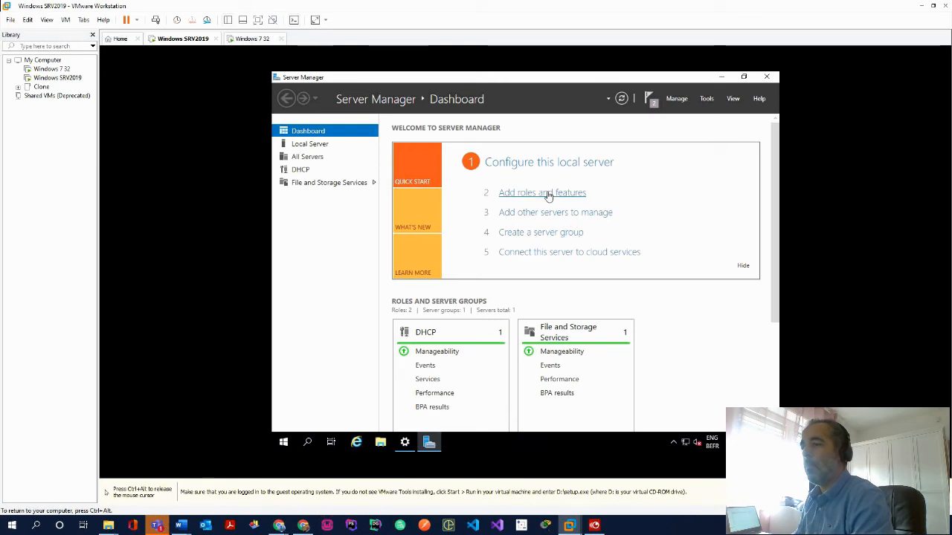
{"action": "left_click", "coordinate": [548, 195]}
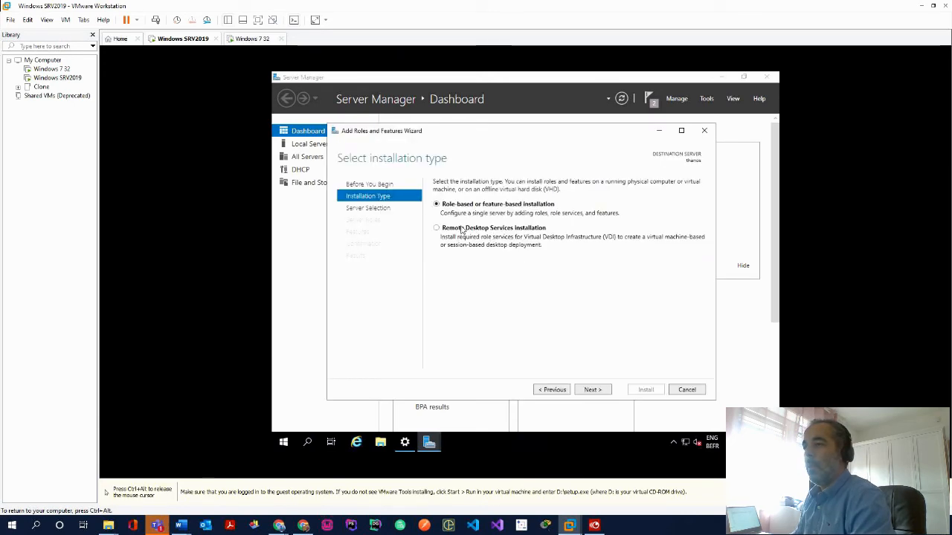
{"action": "left_click", "coordinate": [598, 389]}
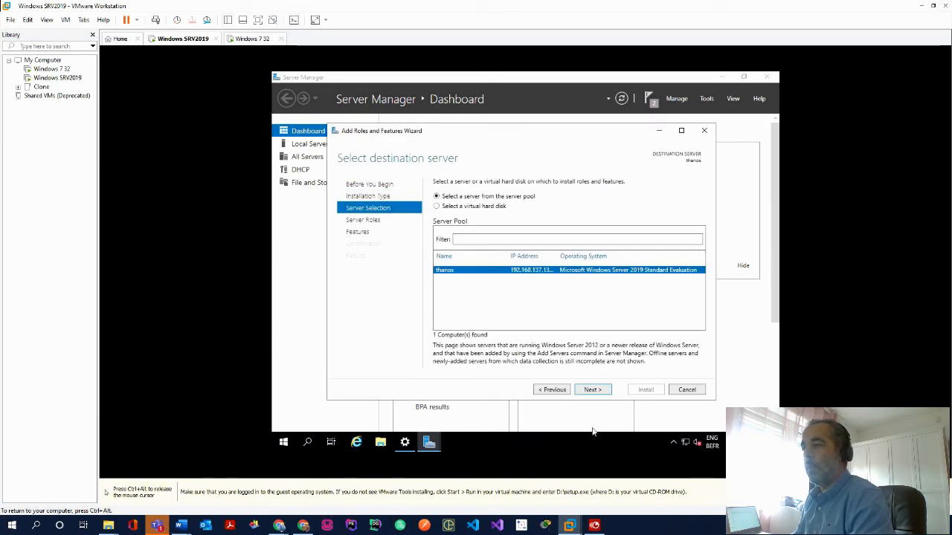
{"action": "left_click", "coordinate": [590, 391]}
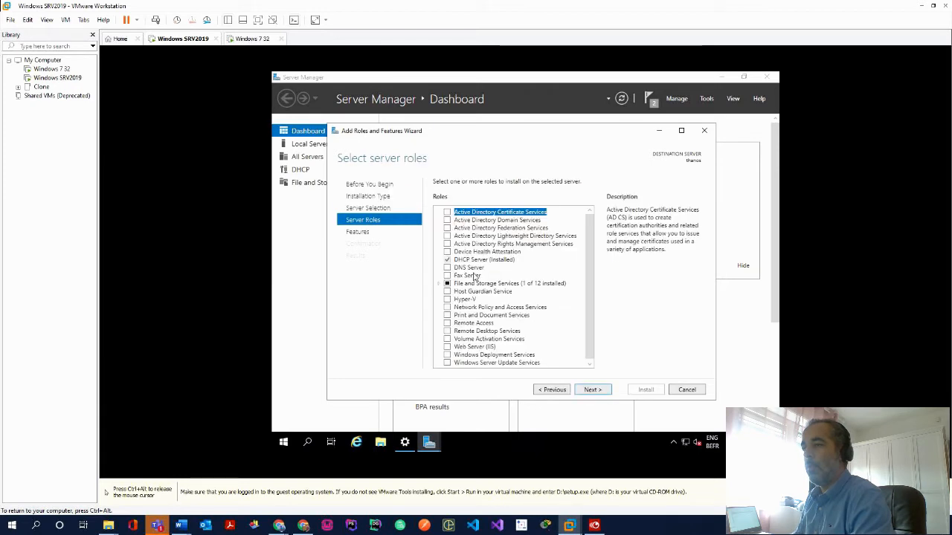
{"action": "left_click", "coordinate": [447, 267]}
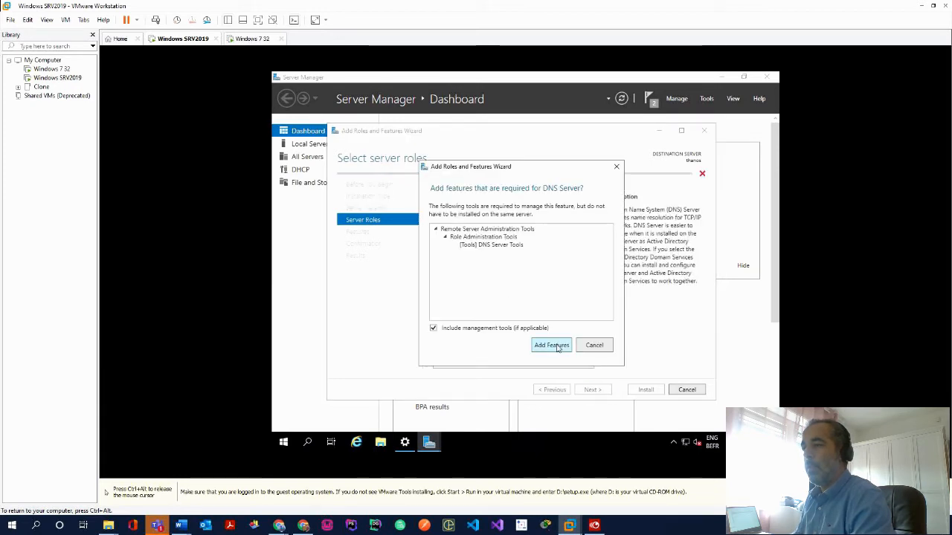
{"action": "left_click", "coordinate": [551, 345]}
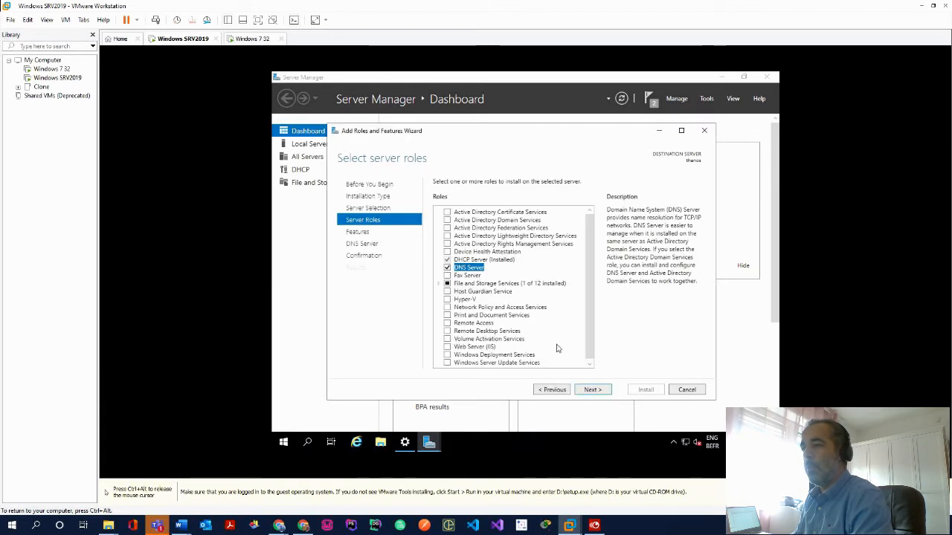
Install the DNS Server role, then close the wizard and the Ethernet settings window
{"action": "left_click", "coordinate": [593, 389]}
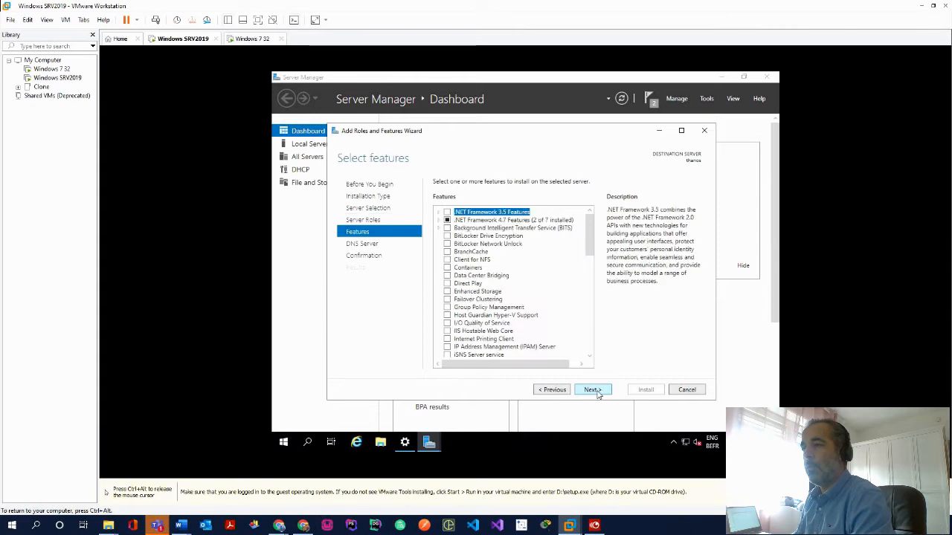
{"action": "left_click", "coordinate": [593, 390]}
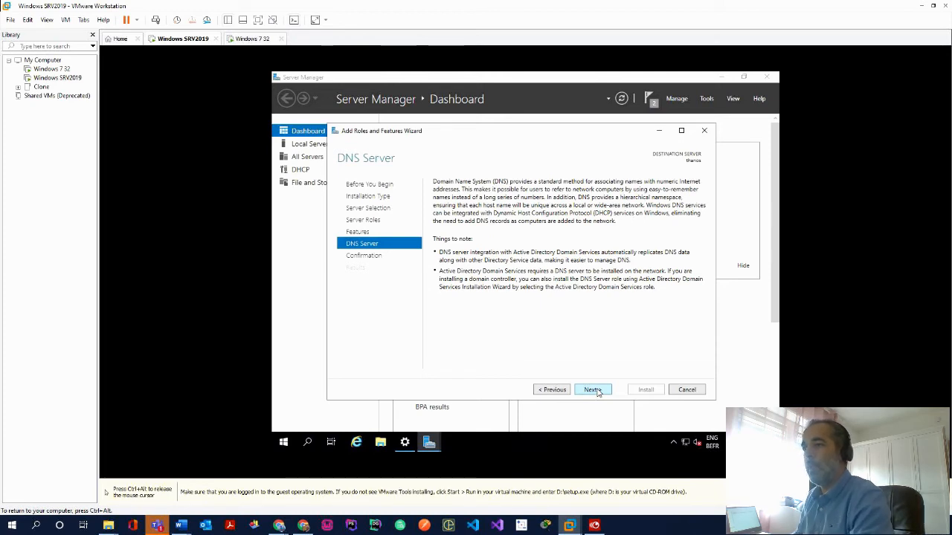
{"action": "left_click", "coordinate": [593, 389]}
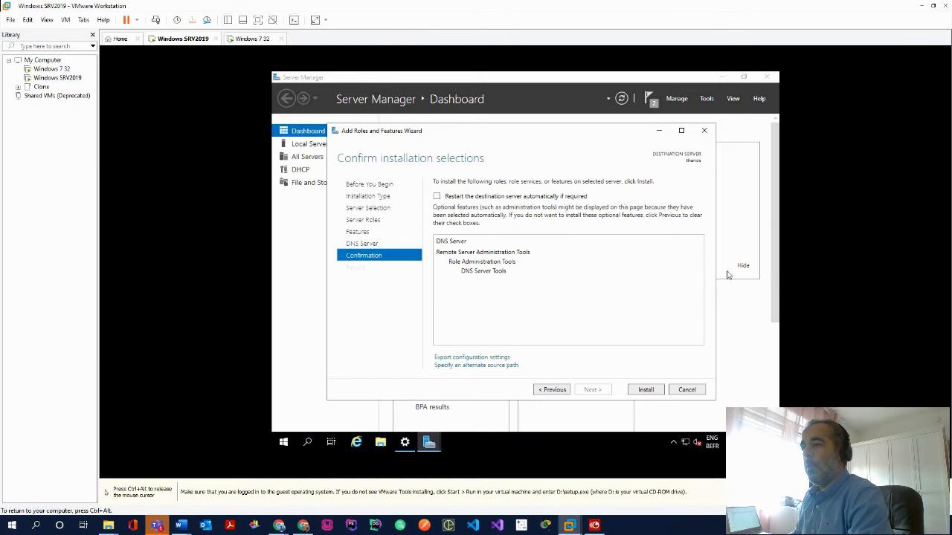
{"action": "left_click", "coordinate": [646, 390]}
{"action": "key", "text": "ctrl+alt"}
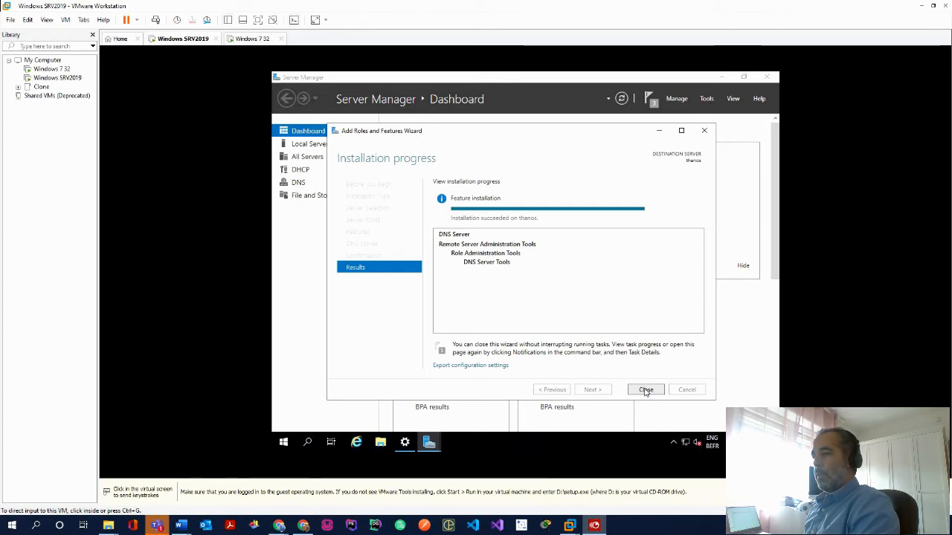
{"action": "left_click", "coordinate": [646, 391]}
{"action": "left_click", "coordinate": [679, 98]}
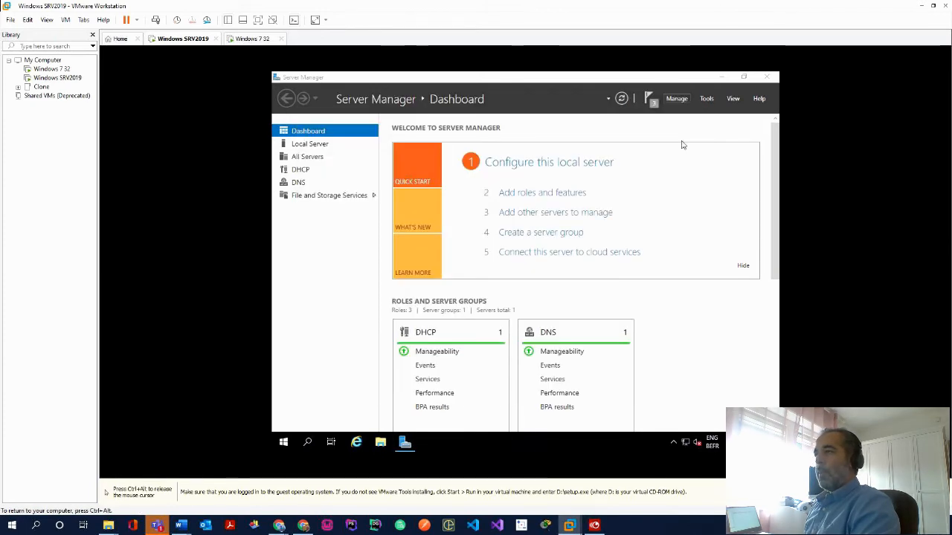
Open DNS Manager and configure the THANOS DNS server with root hints only
{"action": "left_click", "coordinate": [706, 99]}
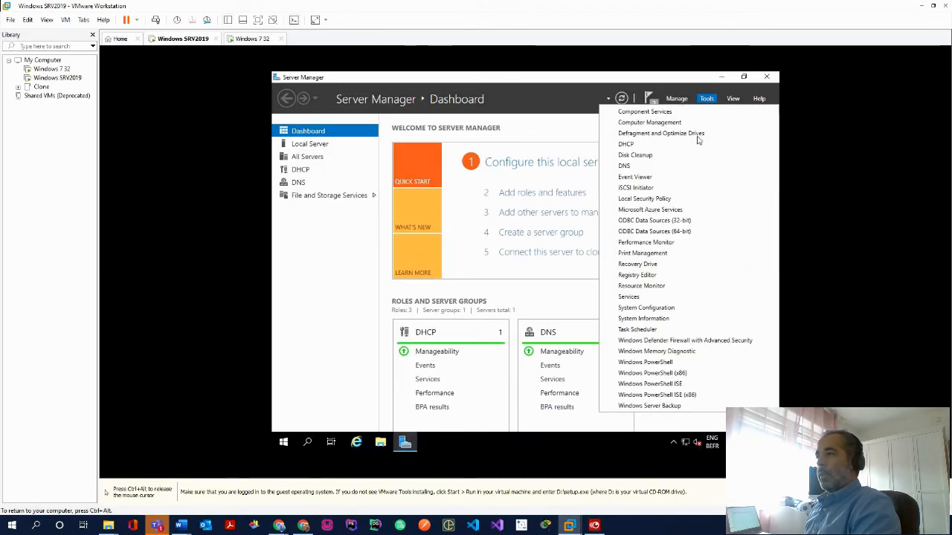
{"action": "left_click", "coordinate": [649, 166]}
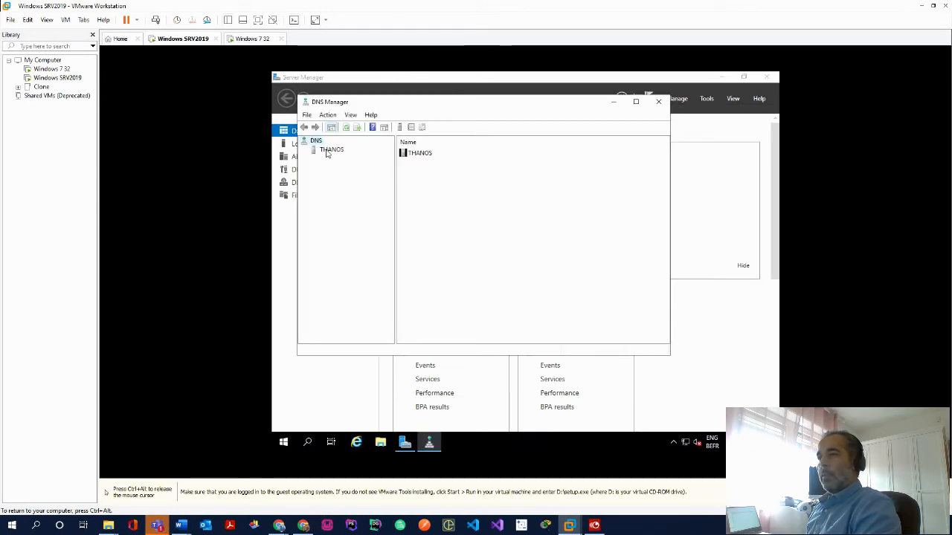
{"action": "left_click", "coordinate": [328, 151]}
{"action": "right_click", "coordinate": [333, 151]}
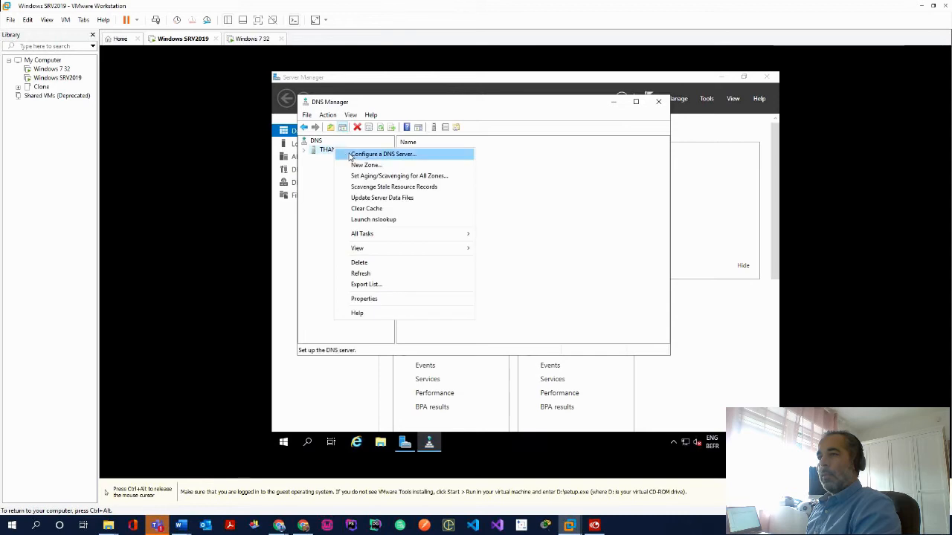
{"action": "left_click", "coordinate": [350, 155]}
{"action": "left_click", "coordinate": [484, 285]}
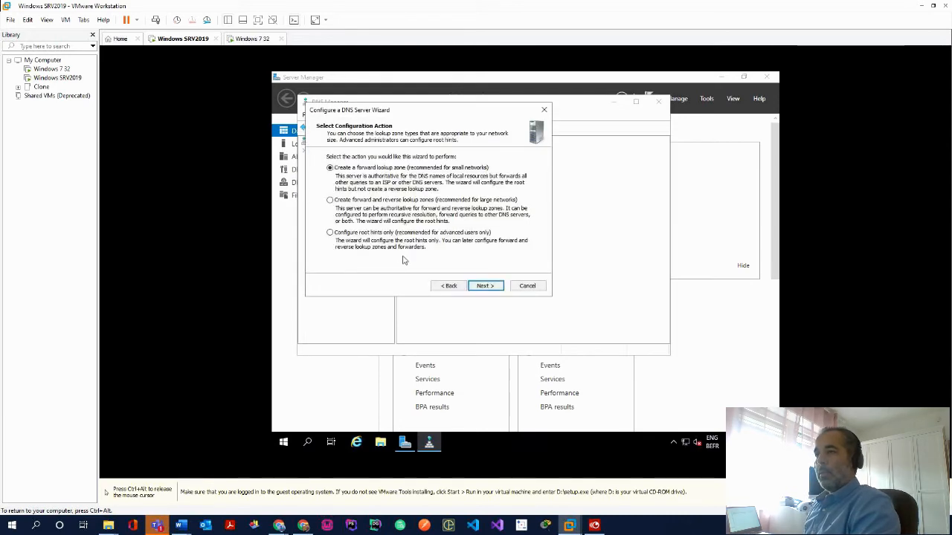
{"action": "left_click", "coordinate": [496, 286]}
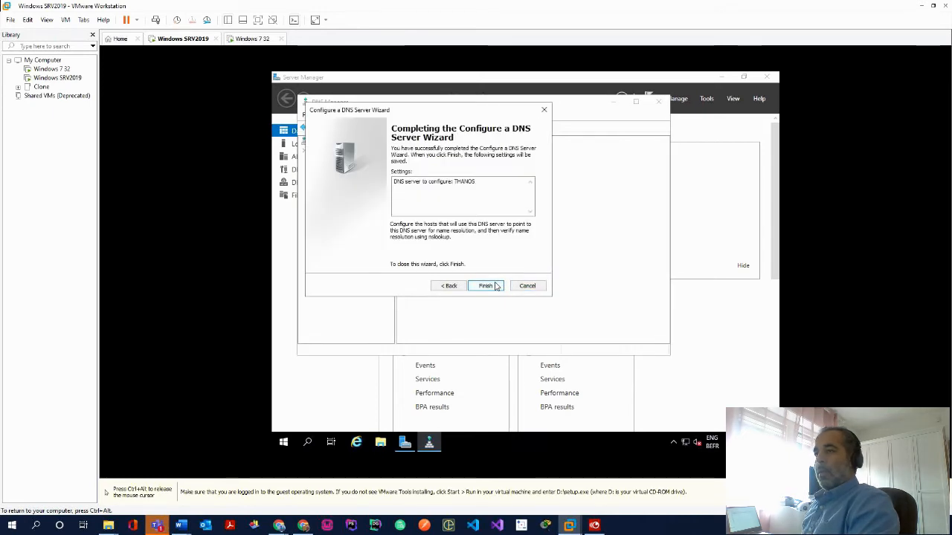
{"action": "left_click", "coordinate": [495, 288]}
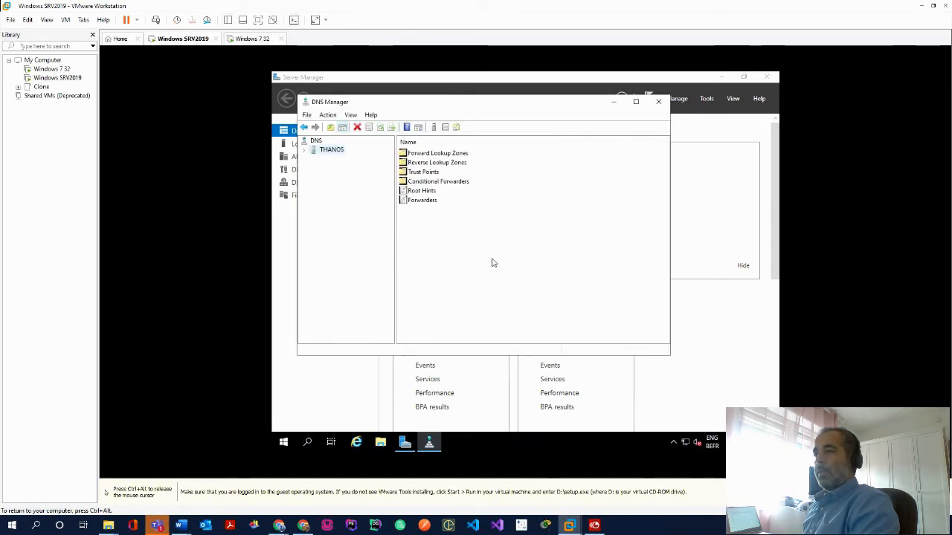
{"action": "left_click", "coordinate": [430, 192]}
Inspect the ROOT-SERVERS.NET name servers in THANOS Root Hints properties, then close them
{"action": "right_click", "coordinate": [430, 195]}
{"action": "left_click", "coordinate": [459, 201]}
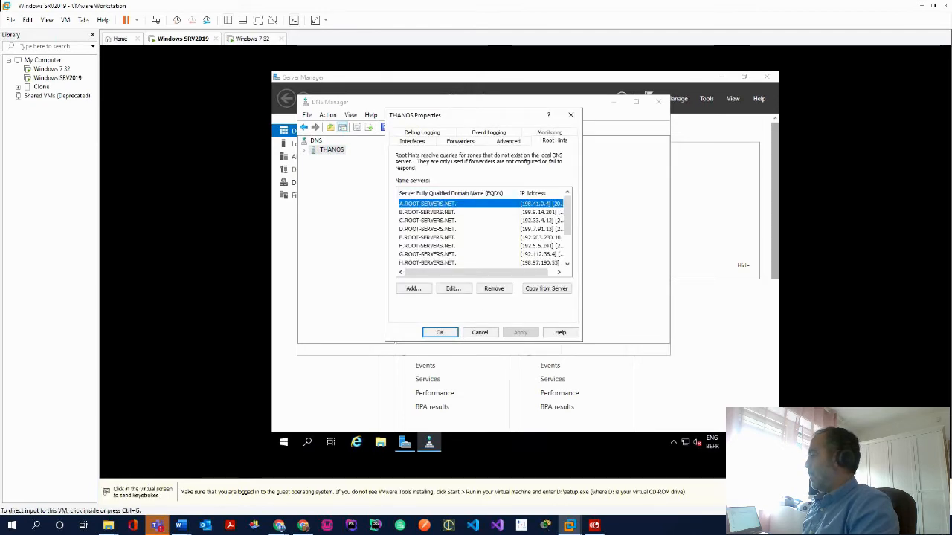
{"action": "left_click", "coordinate": [352, 204]}
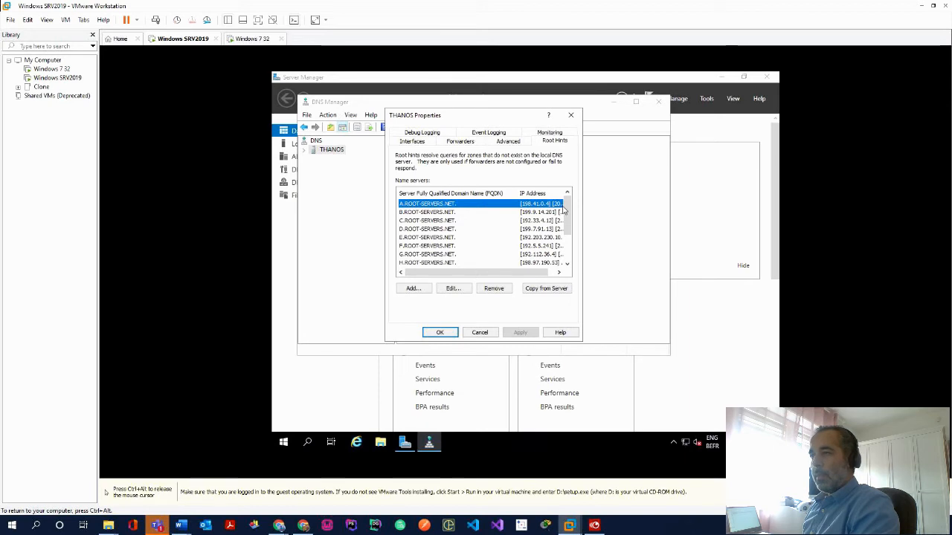
{"action": "scroll", "coordinate": [569, 229], "scroll_direction": "down", "scroll_amount": 1}
{"action": "left_click_drag", "start_coordinate": [568, 228], "coordinate": [573, 205]}
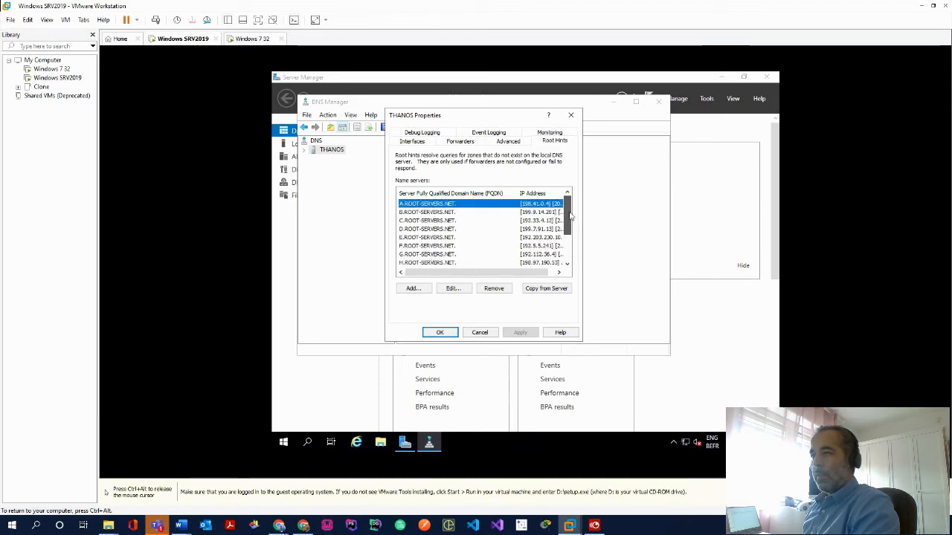
{"action": "left_click", "coordinate": [558, 272]}
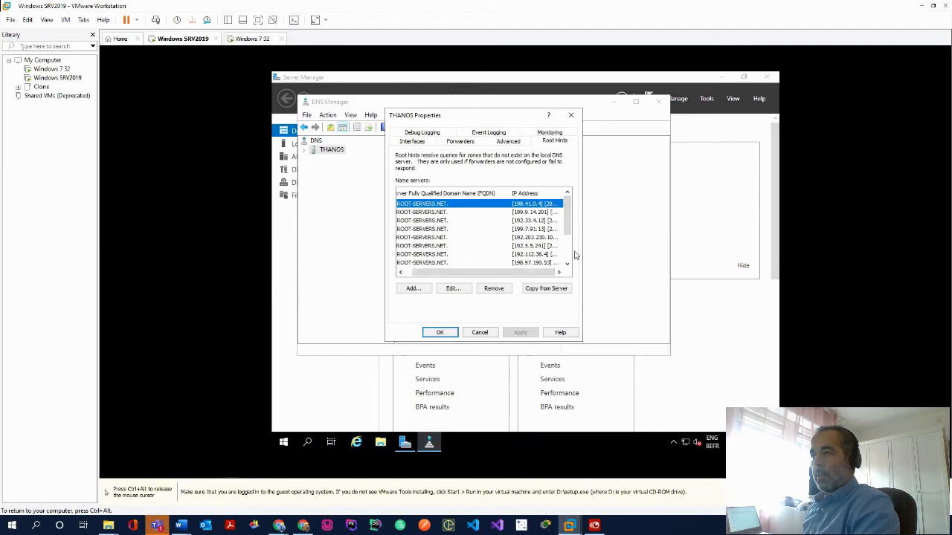
{"action": "left_click_drag", "start_coordinate": [510, 193], "coordinate": [488, 193]}
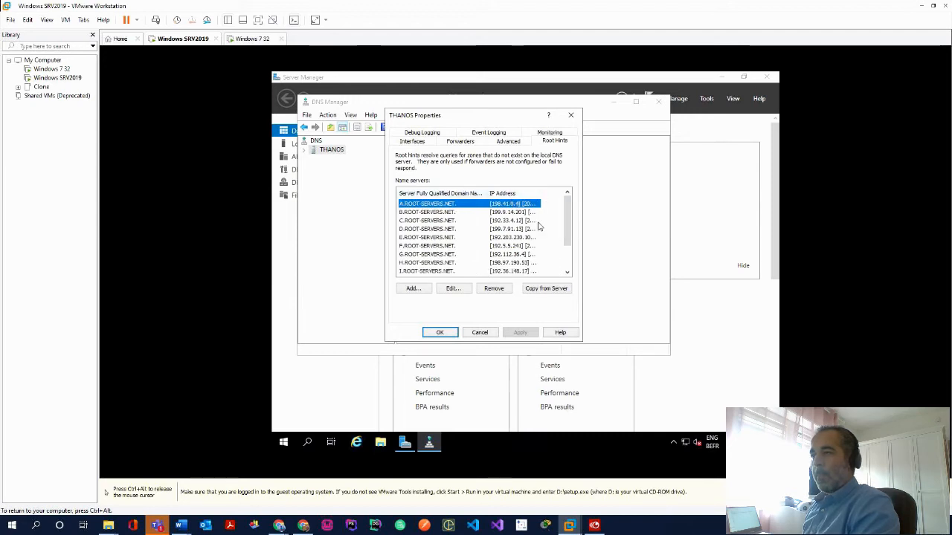
{"action": "double_click", "coordinate": [540, 193]}
{"action": "left_click_drag", "start_coordinate": [487, 273], "coordinate": [521, 275]}
{"action": "scroll", "coordinate": [520, 245], "scroll_direction": "down", "scroll_amount": 2}
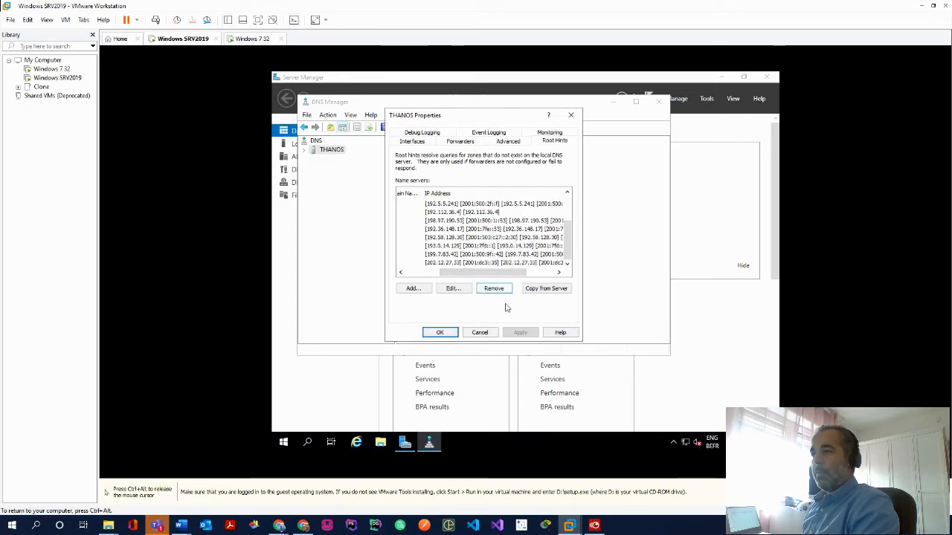
{"action": "left_click", "coordinate": [441, 333]}
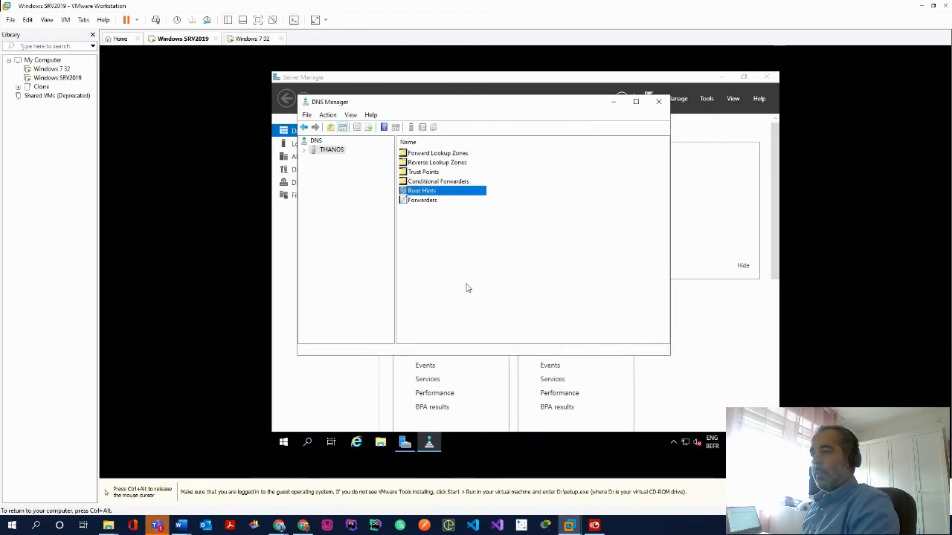
Close DNS Manager and select the Remote Access role in Add Roles and Features
{"action": "left_click", "coordinate": [658, 103]}
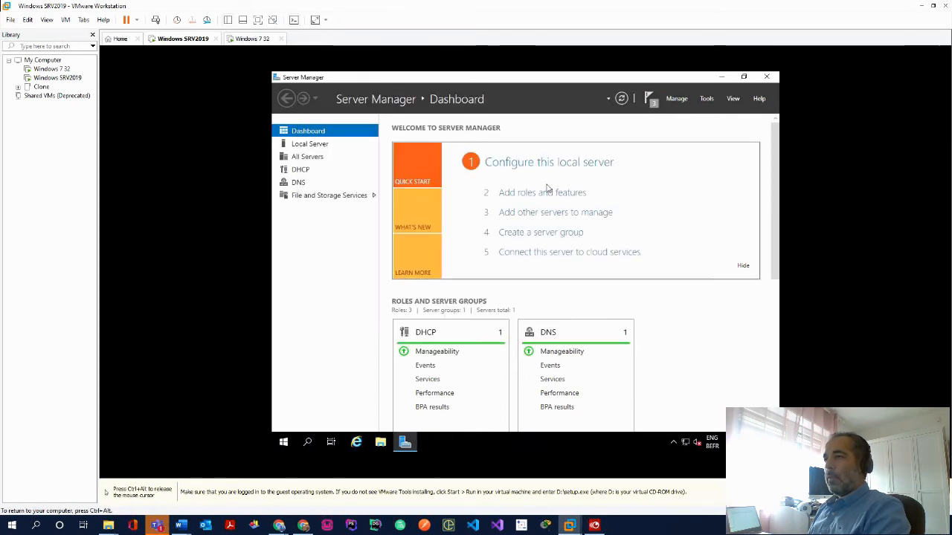
{"action": "left_click", "coordinate": [527, 194]}
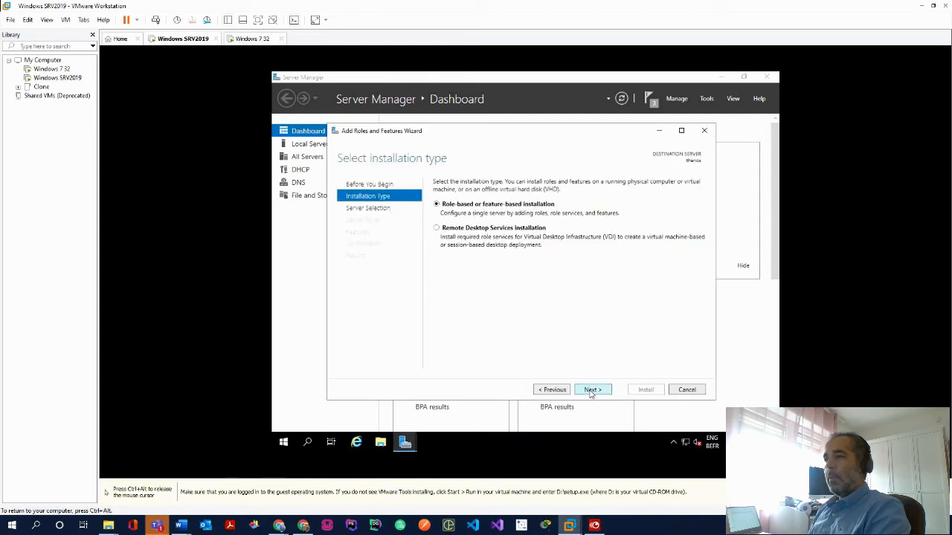
{"action": "left_click", "coordinate": [593, 392]}
{"action": "left_click", "coordinate": [593, 393]}
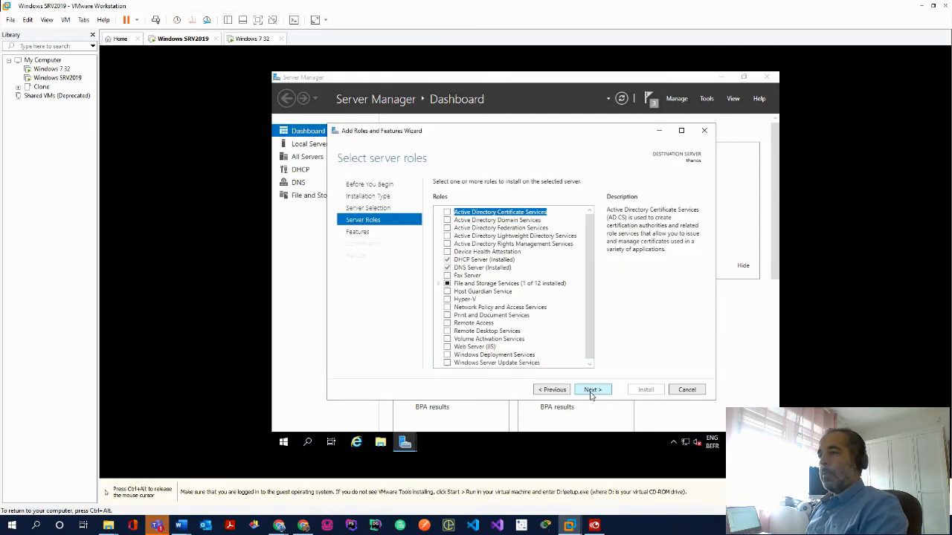
{"action": "left_click", "coordinate": [448, 323]}
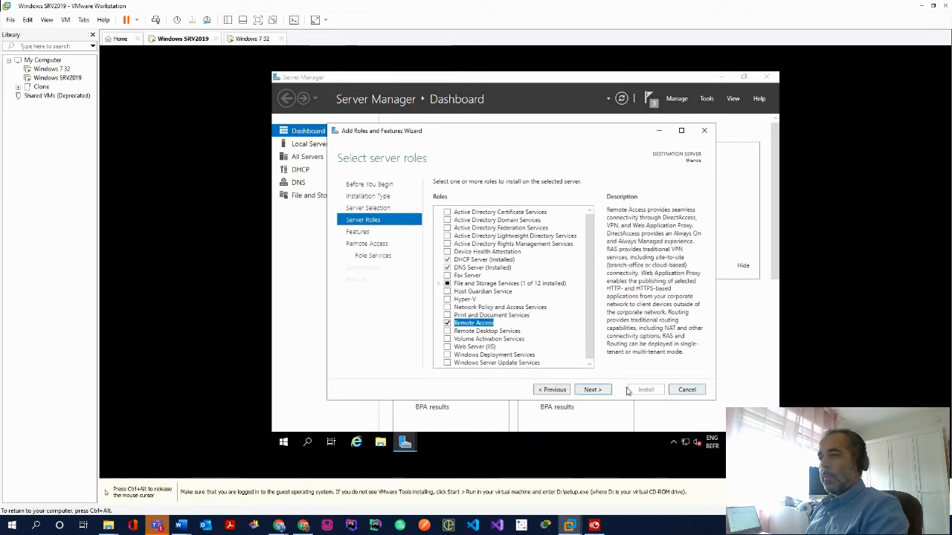
Add the Routing role service with its required features, install, and close the wizard
{"action": "left_click", "coordinate": [592, 390]}
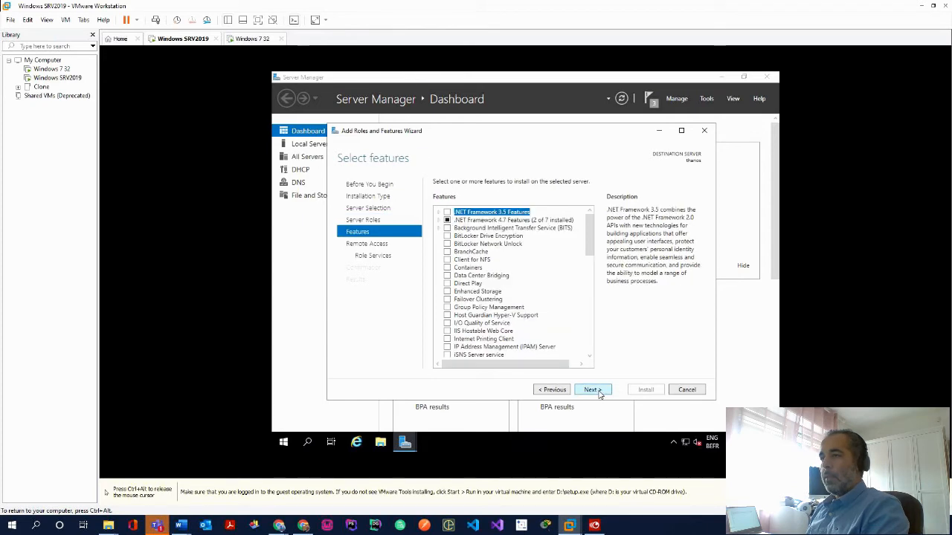
{"action": "left_click", "coordinate": [593, 390]}
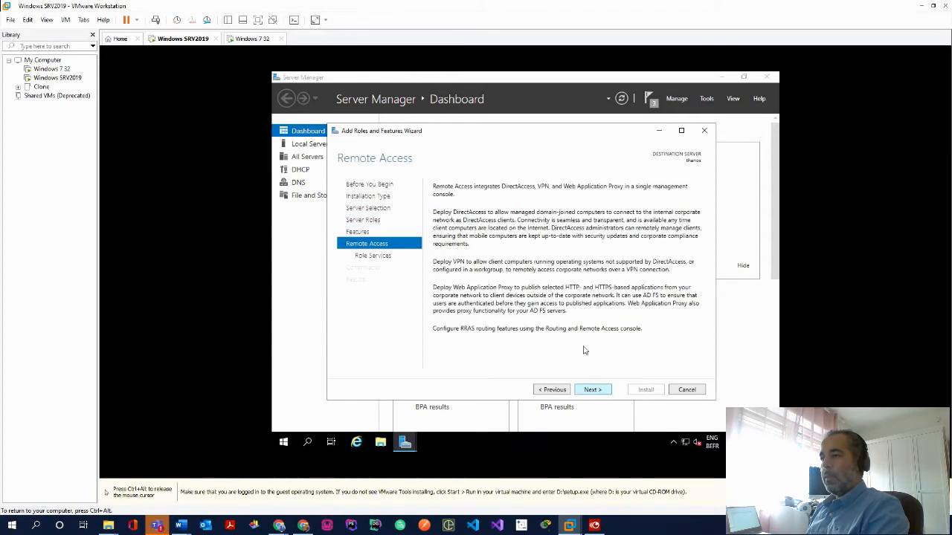
{"action": "left_click", "coordinate": [593, 390]}
{"action": "left_click", "coordinate": [447, 221]}
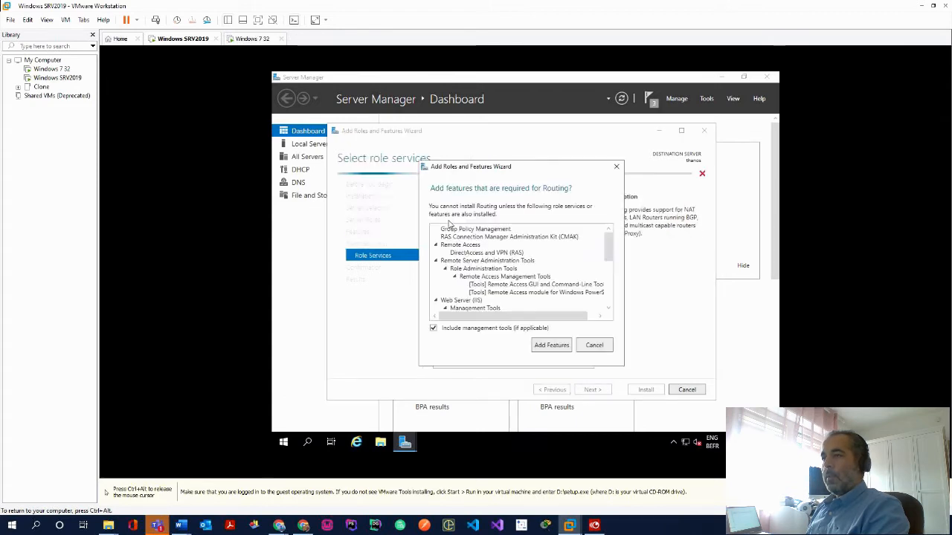
{"action": "left_click", "coordinate": [554, 346]}
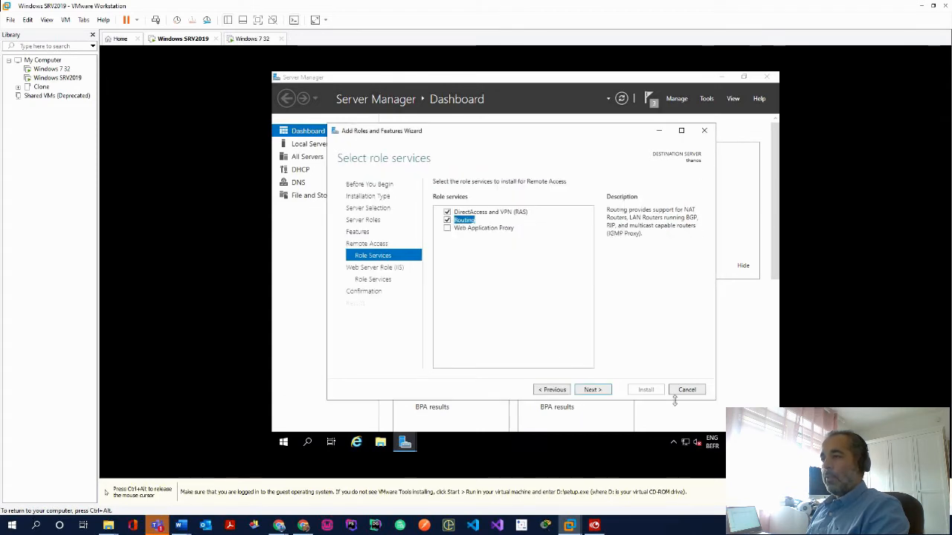
{"action": "left_click", "coordinate": [599, 390]}
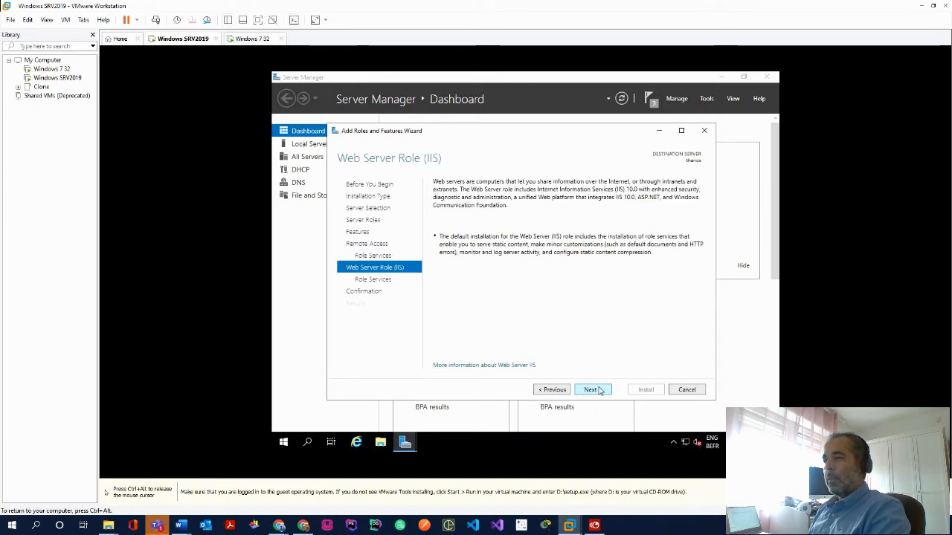
{"action": "left_click", "coordinate": [604, 392]}
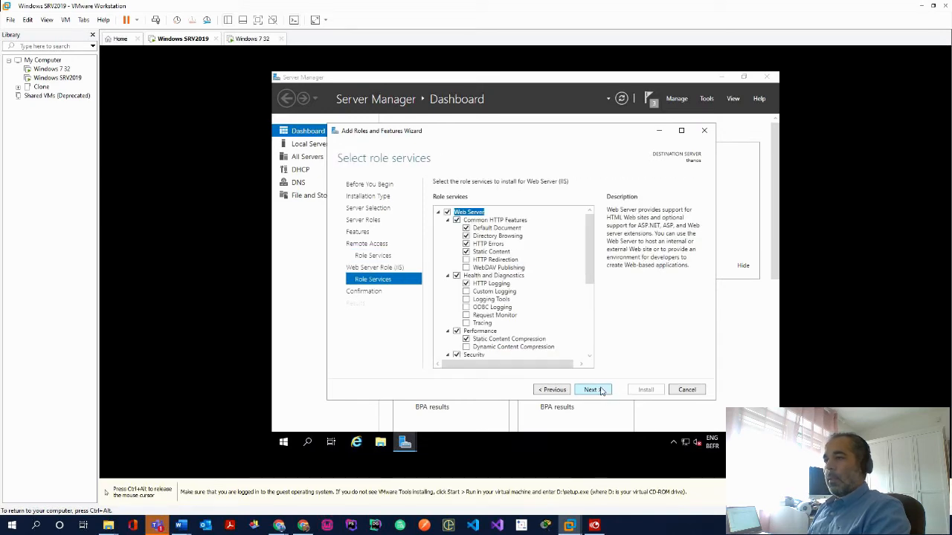
{"action": "left_click", "coordinate": [601, 391]}
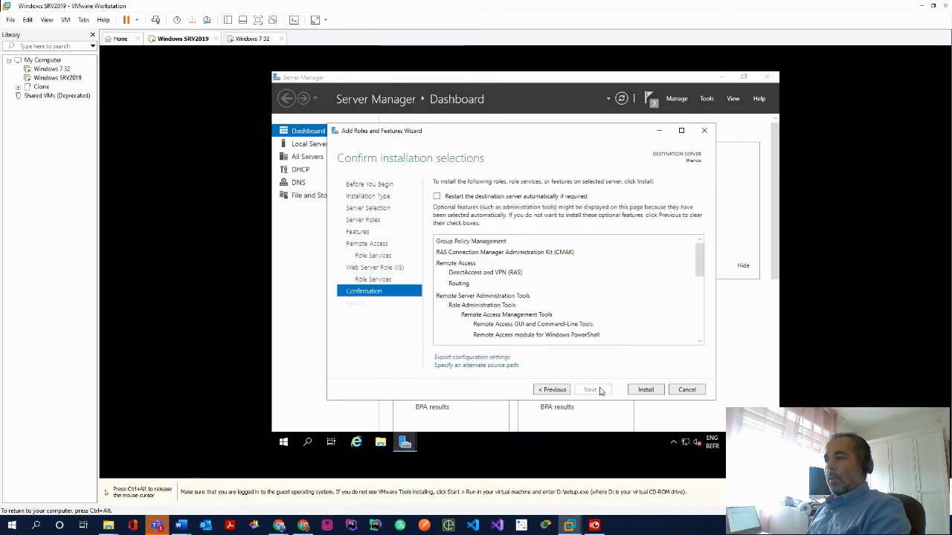
{"action": "left_click", "coordinate": [647, 390]}
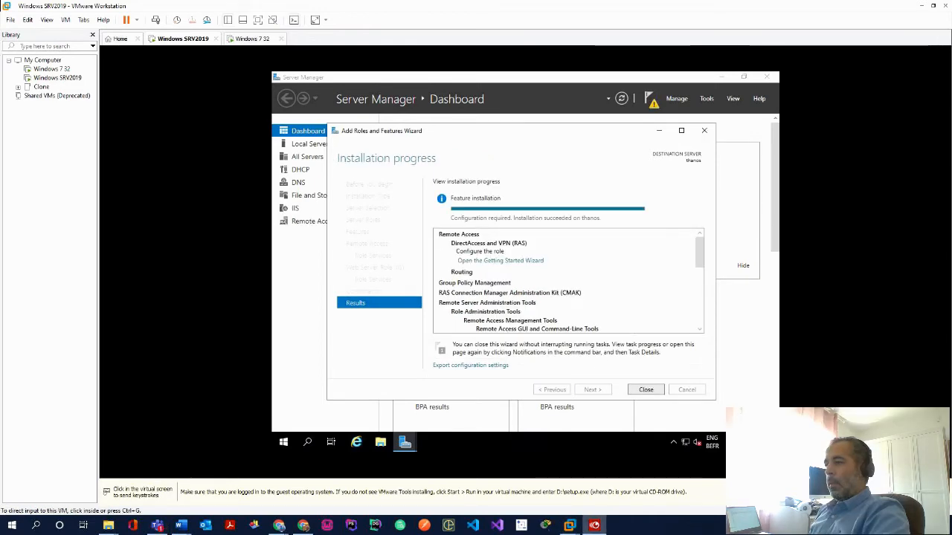
{"action": "left_click", "coordinate": [644, 389]}
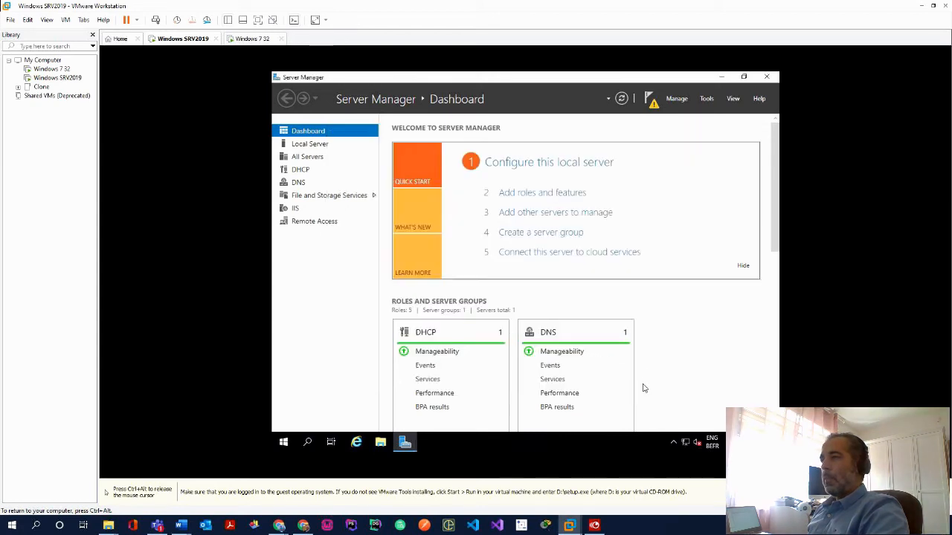
Dismiss the notifications and launch Routing and Remote Access from Server Manager Tools
{"action": "left_click", "coordinate": [651, 100]}
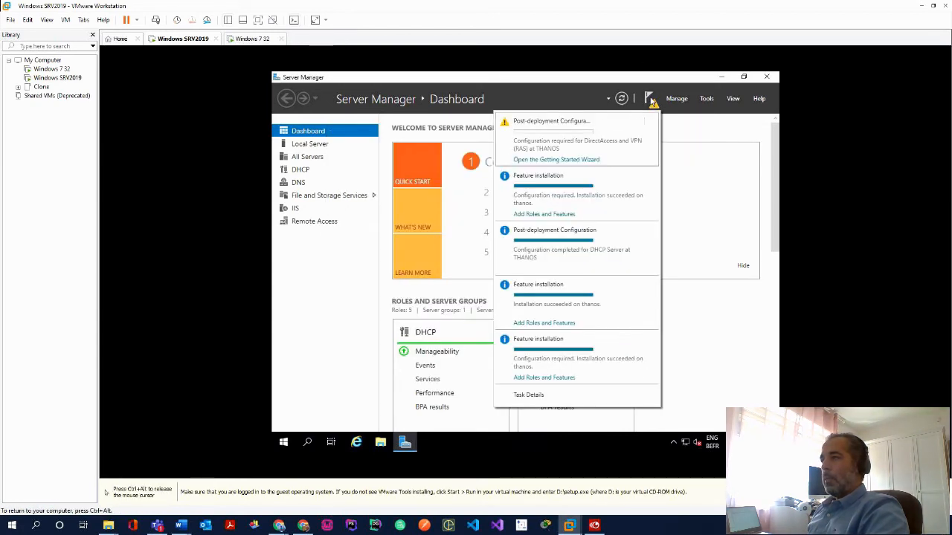
{"action": "left_click", "coordinate": [579, 160]}
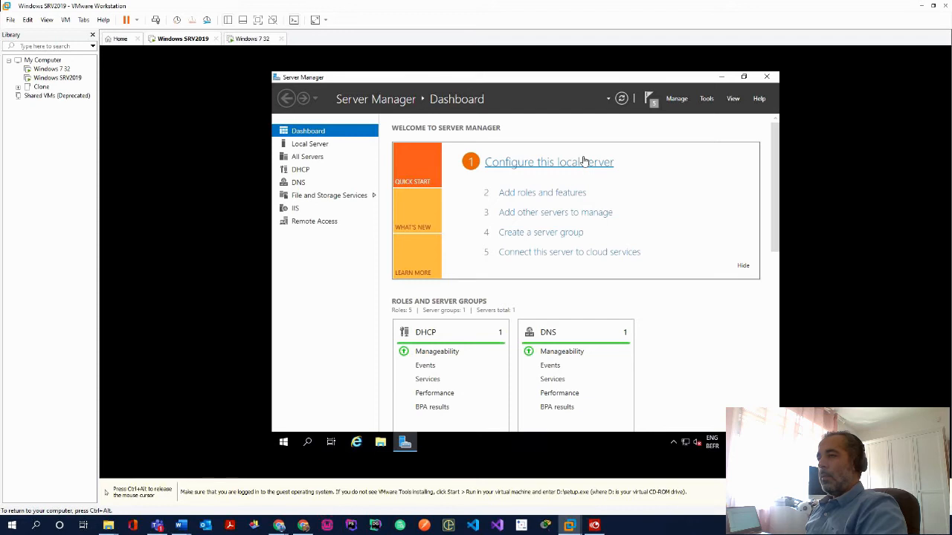
{"action": "key", "text": "ctrl+alt"}
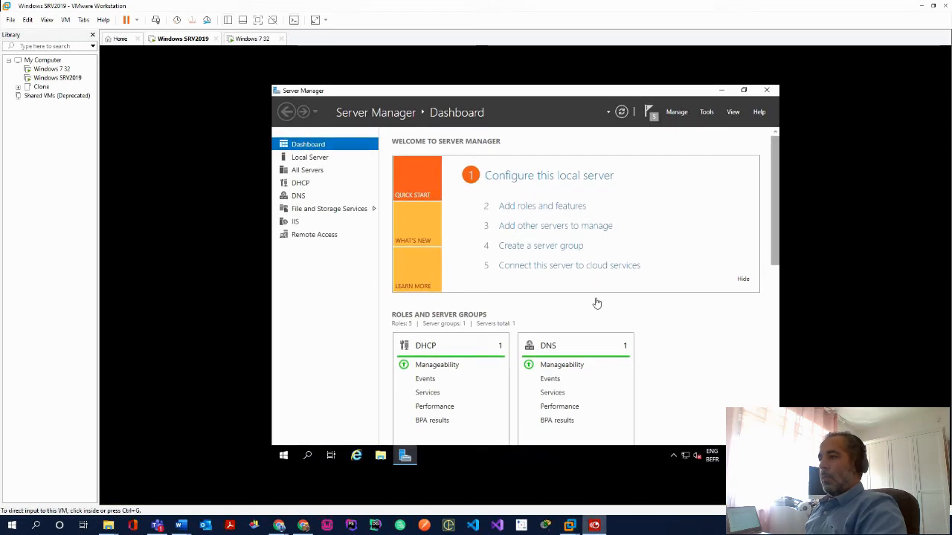
{"action": "left_click", "coordinate": [705, 112]}
{"action": "left_click", "coordinate": [704, 112]}
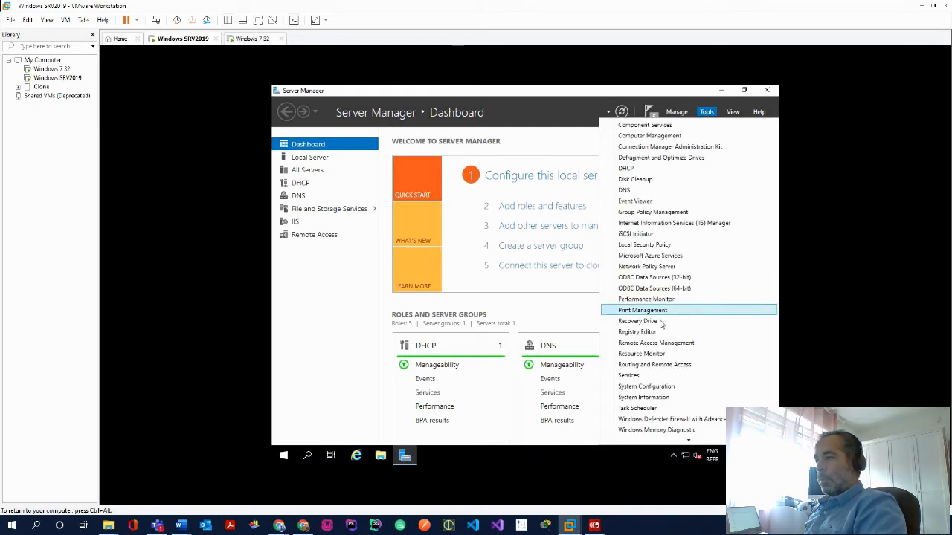
{"action": "left_click", "coordinate": [679, 365]}
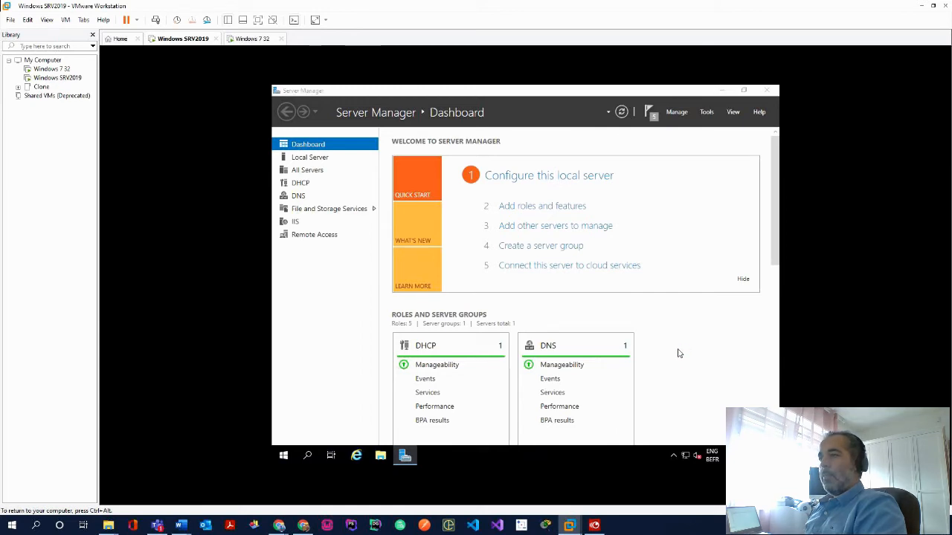
Start the Routing and Remote Access setup on THANOS (local) and choose NAT
{"action": "left_click", "coordinate": [362, 165]}
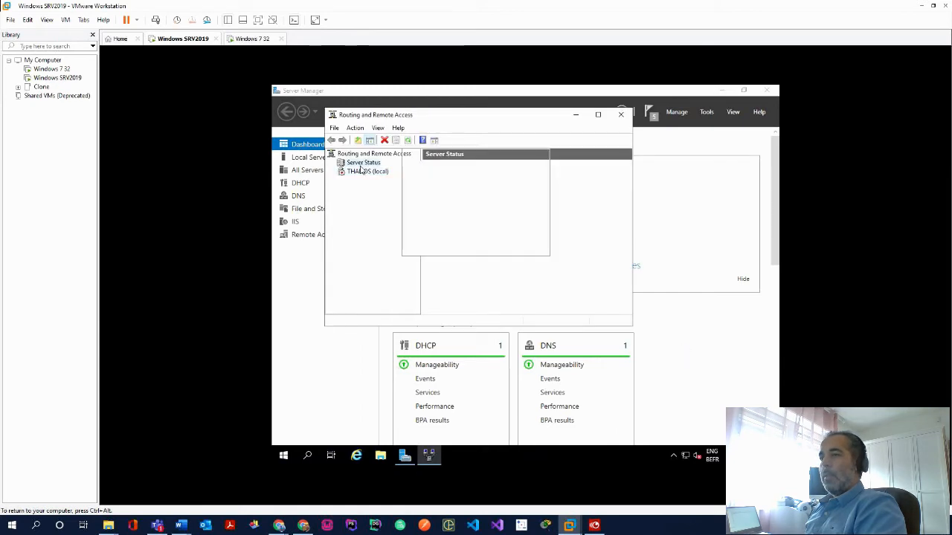
{"action": "left_click", "coordinate": [361, 172]}
{"action": "right_click", "coordinate": [363, 174]}
{"action": "left_click", "coordinate": [375, 179]}
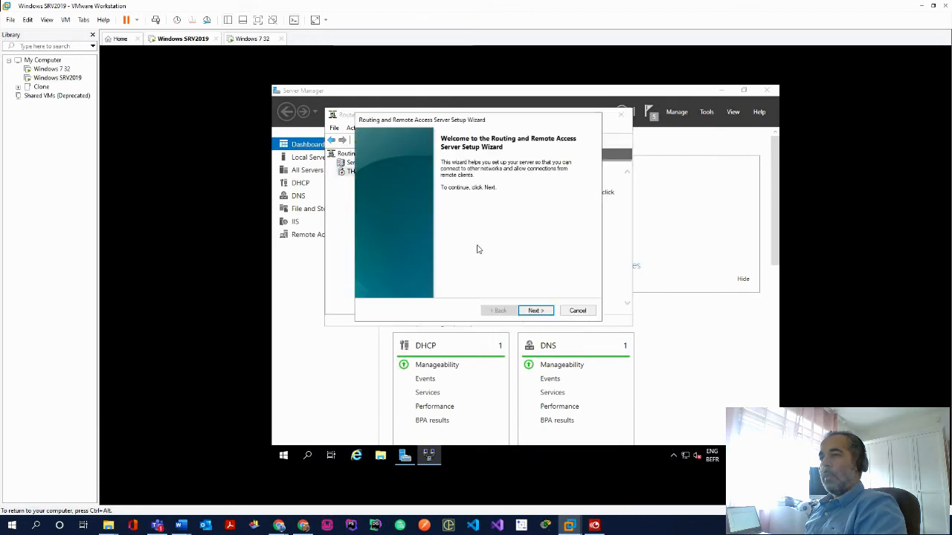
{"action": "left_click", "coordinate": [534, 312]}
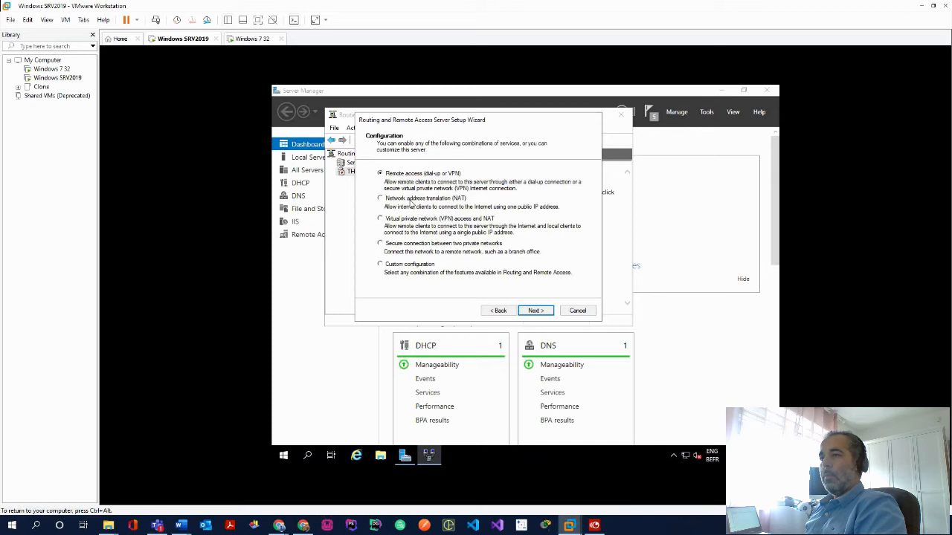
{"action": "left_click", "coordinate": [543, 312]}
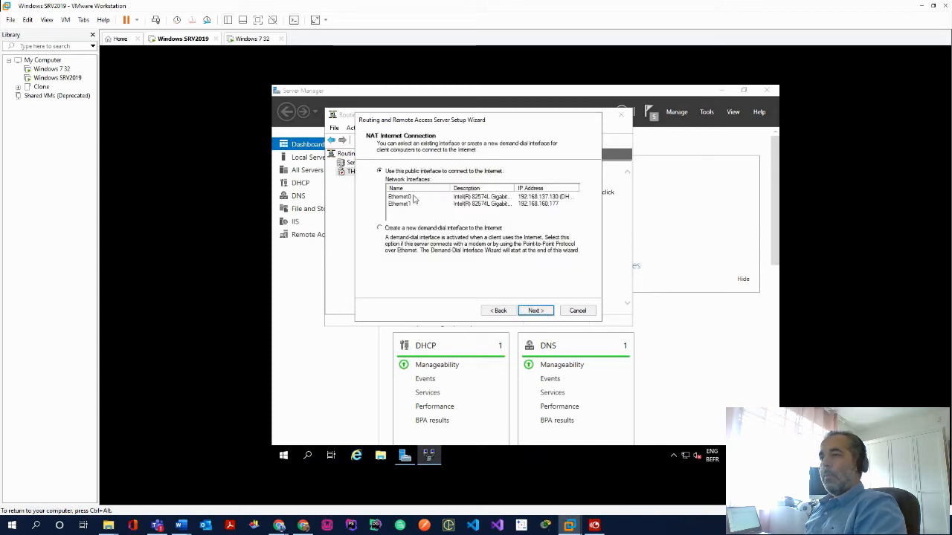
Select Ethernet0 as the public Internet interface and finish the setup
{"action": "left_click", "coordinate": [414, 198]}
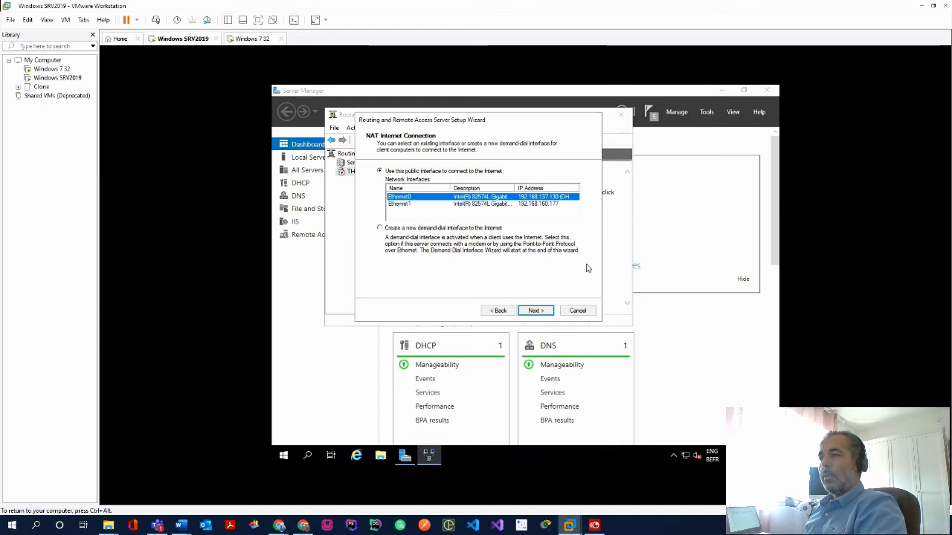
{"action": "left_click", "coordinate": [548, 312]}
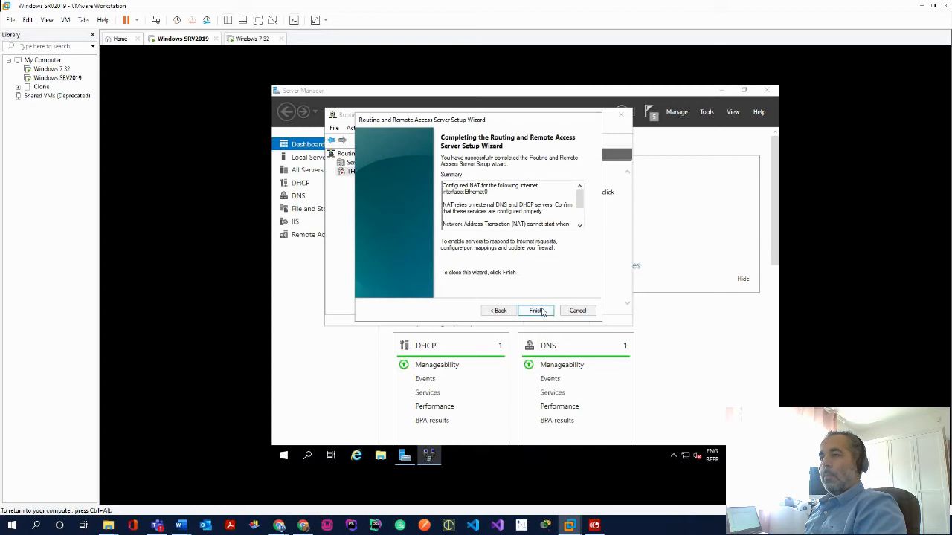
{"action": "left_click", "coordinate": [535, 311]}
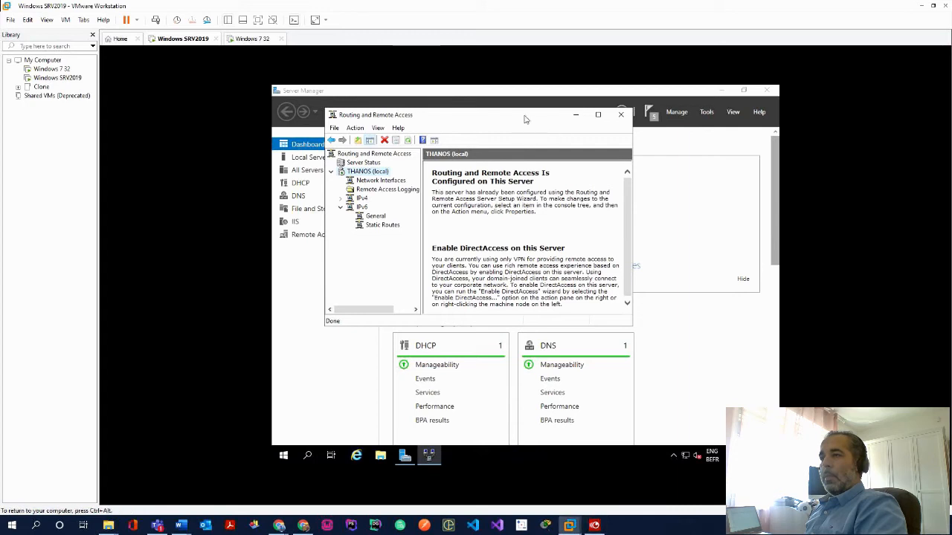
{"action": "right_click", "coordinate": [359, 173]}
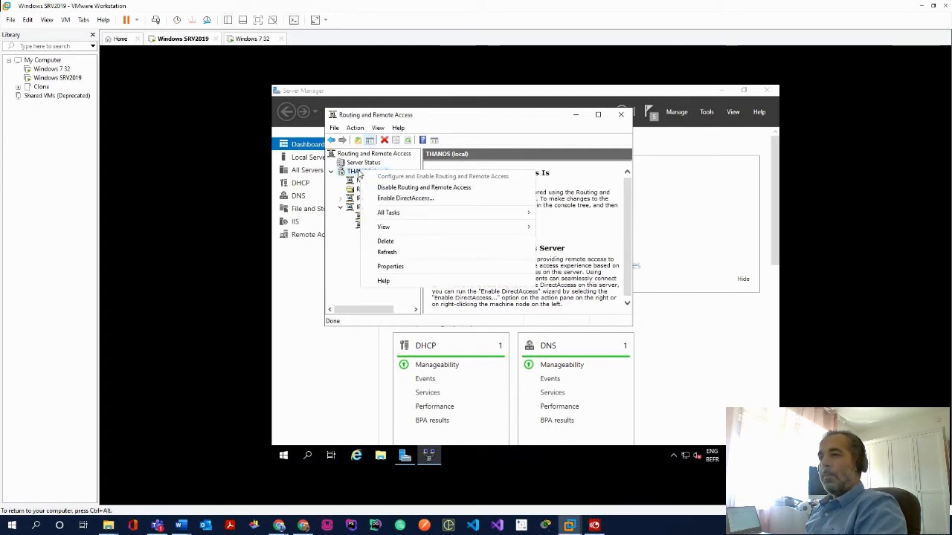
{"action": "key", "text": "Escape"}
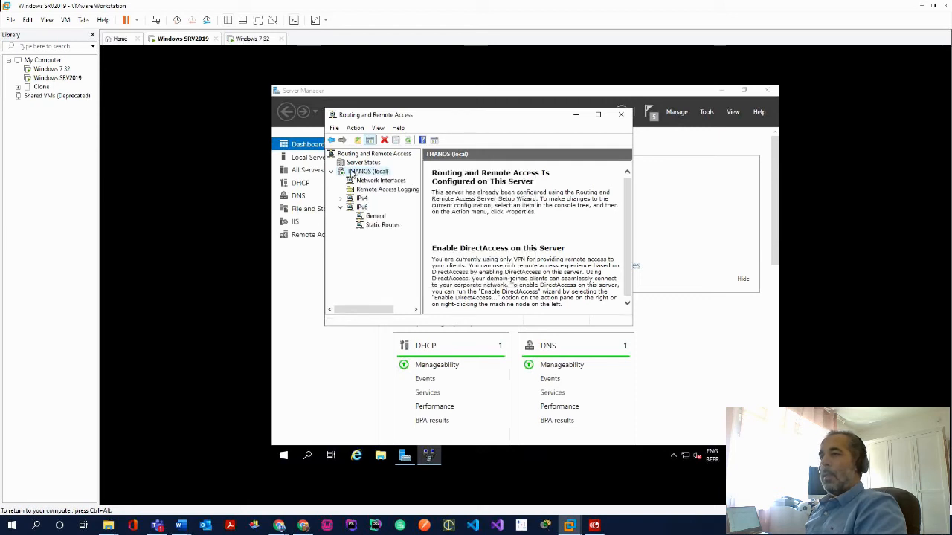
On the Windows 7 32 client, ping 8.8.8.8 and stop it with Ctrl+C once replies arrive
{"action": "left_click", "coordinate": [248, 40]}
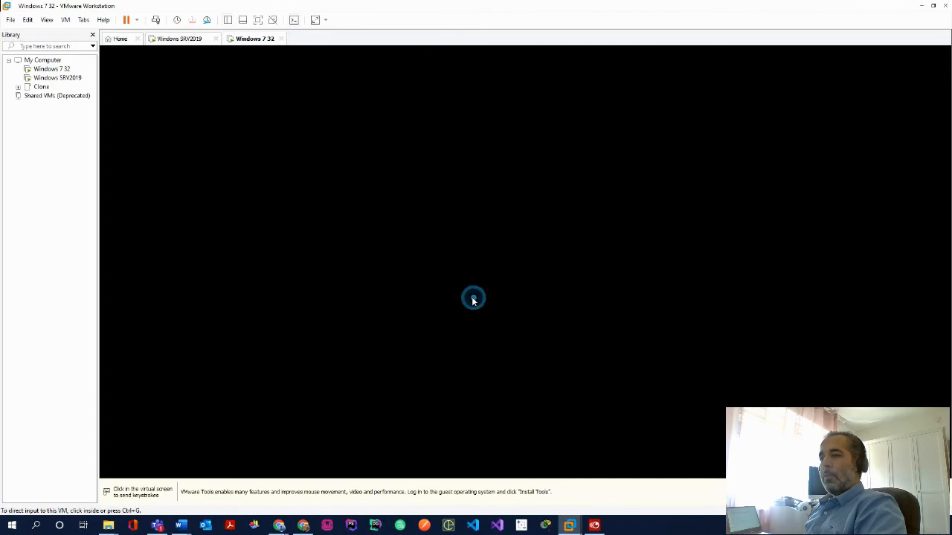
{"action": "left_click", "coordinate": [473, 300]}
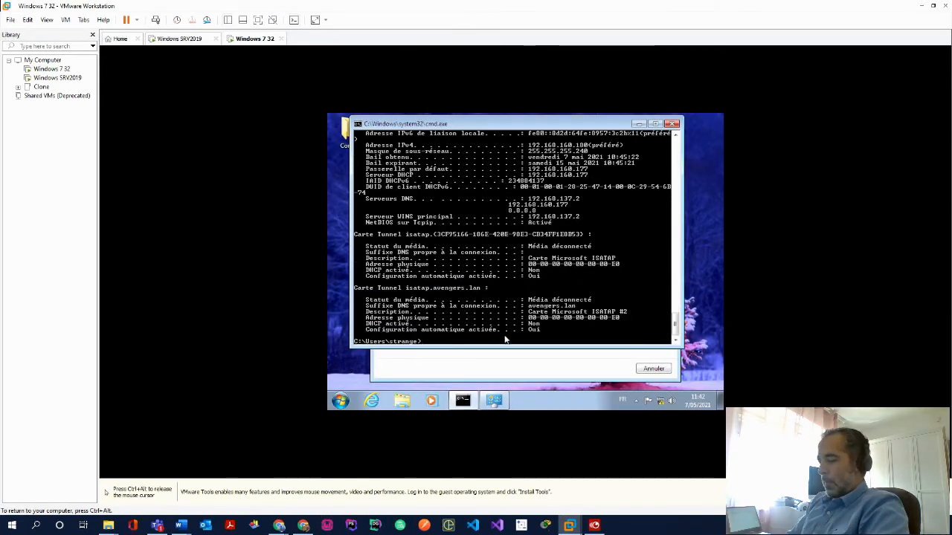
{"action": "type", "text": "ping 8.8.8.8"}
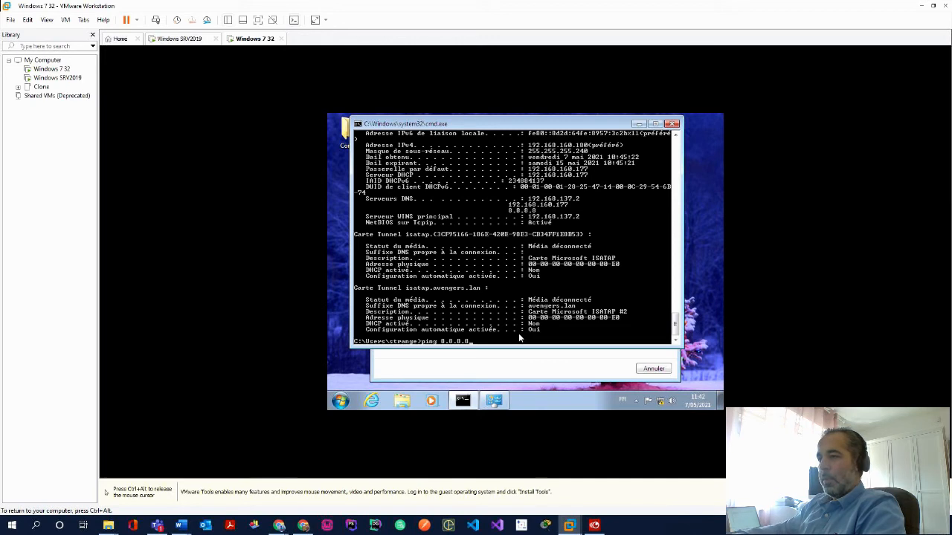
{"action": "key", "text": "Return"}
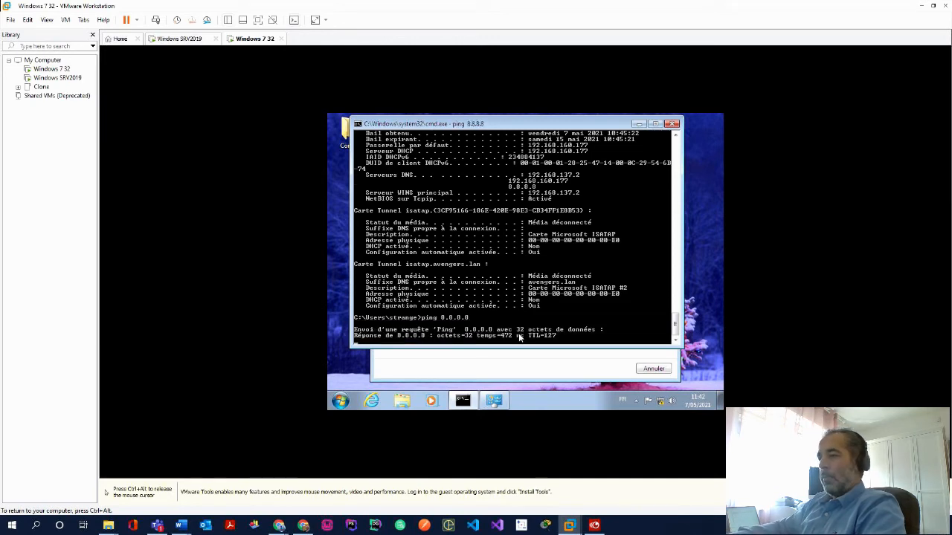
{"action": "key", "text": "ctrl+c"}
{"action": "type", "text": "ping www.goog"}
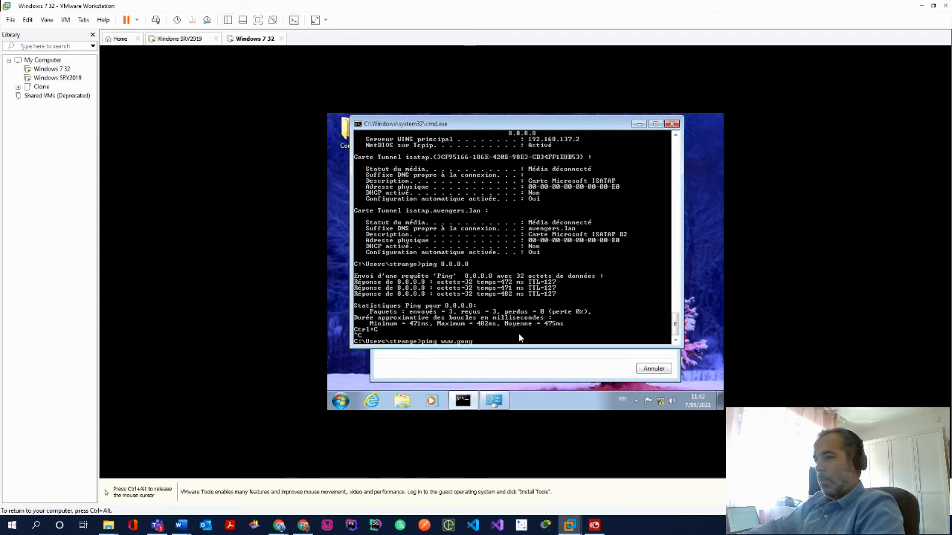
{"action": "type", "text": "le.be"}
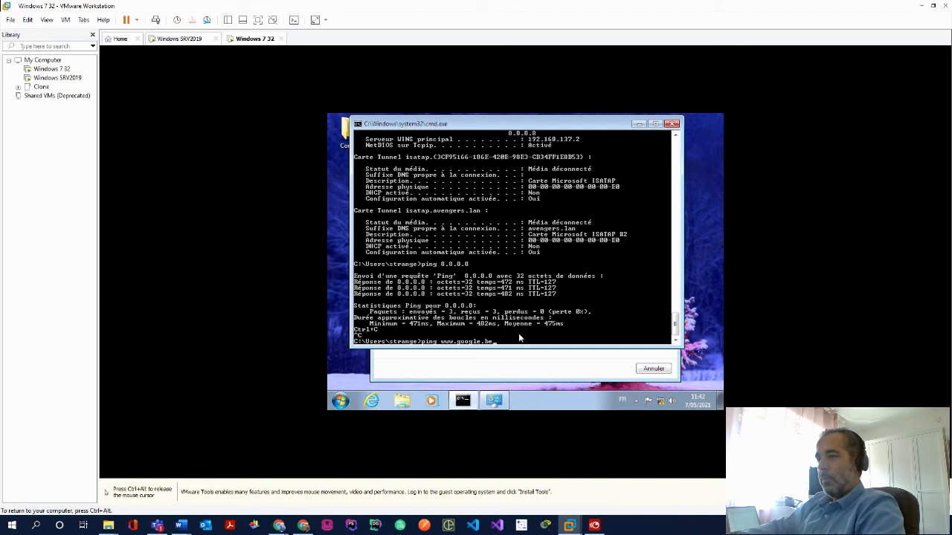
{"action": "key", "text": "Return"}
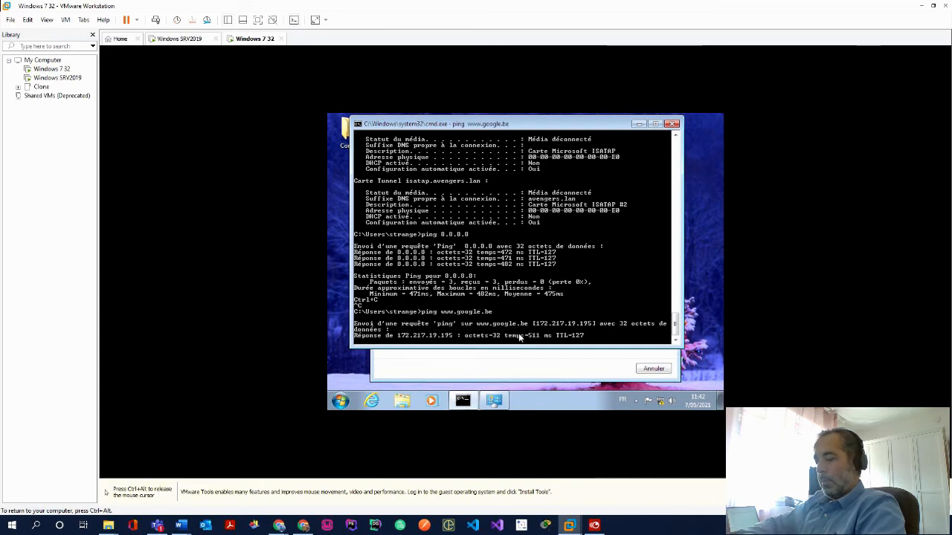
{"action": "key", "text": "ctrl+c"}
{"action": "key", "text": "ctrl+alt"}
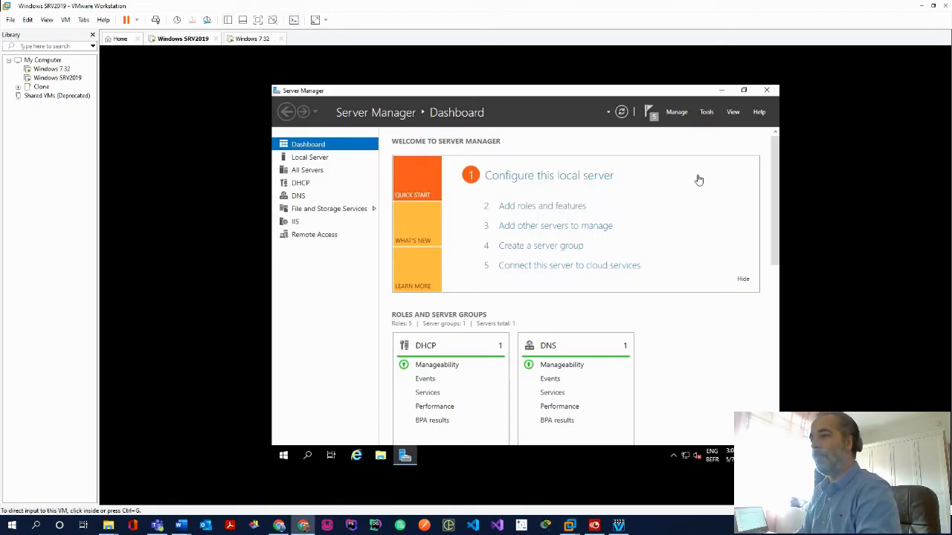
Start a role-based installation on thanos, selecting Active Directory Domain Services with its management tools
{"action": "left_click", "coordinate": [570, 212]}
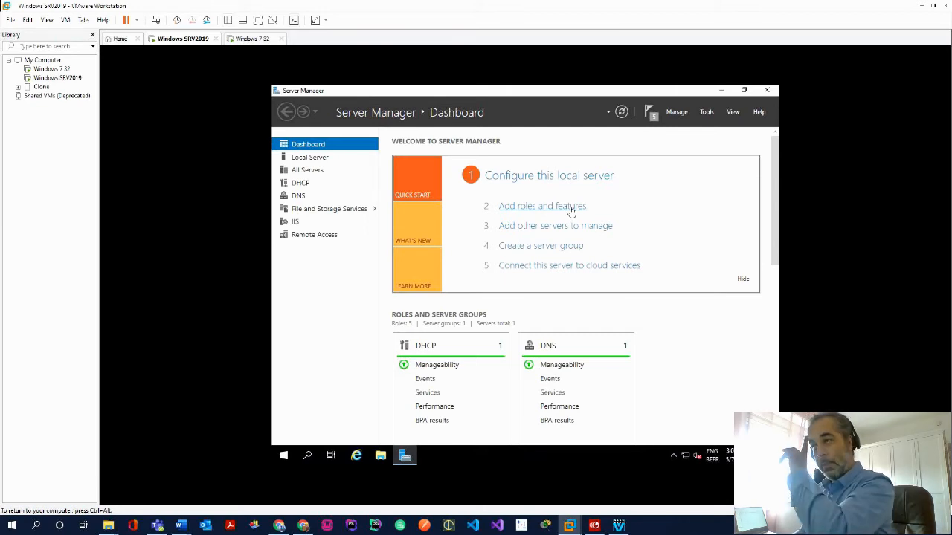
{"action": "left_click", "coordinate": [547, 208]}
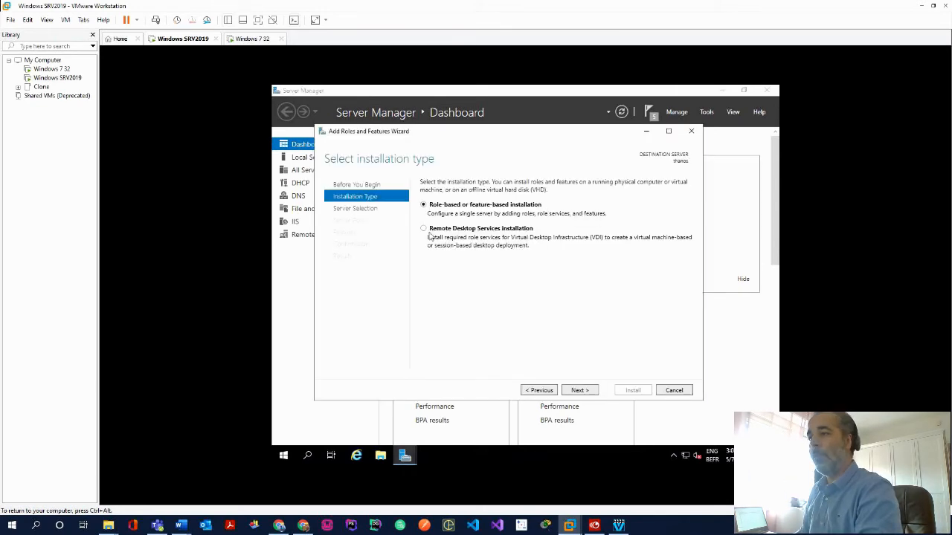
{"action": "left_click", "coordinate": [577, 391]}
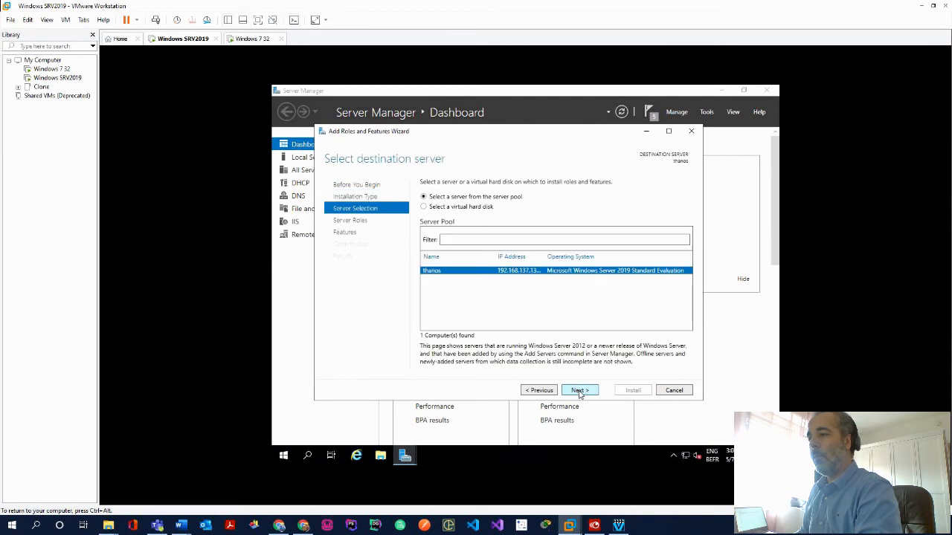
{"action": "left_click", "coordinate": [579, 391]}
{"action": "left_click", "coordinate": [435, 228]}
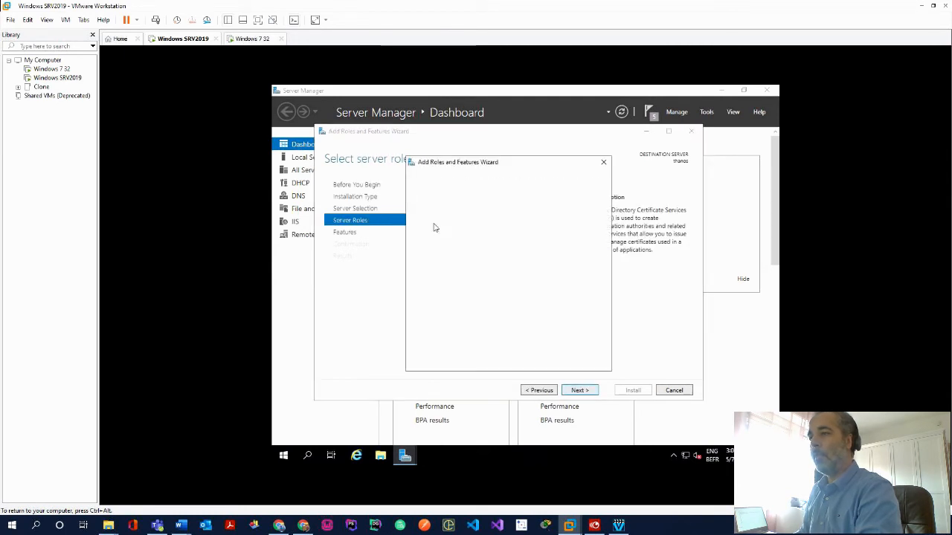
{"action": "left_click", "coordinate": [538, 347]}
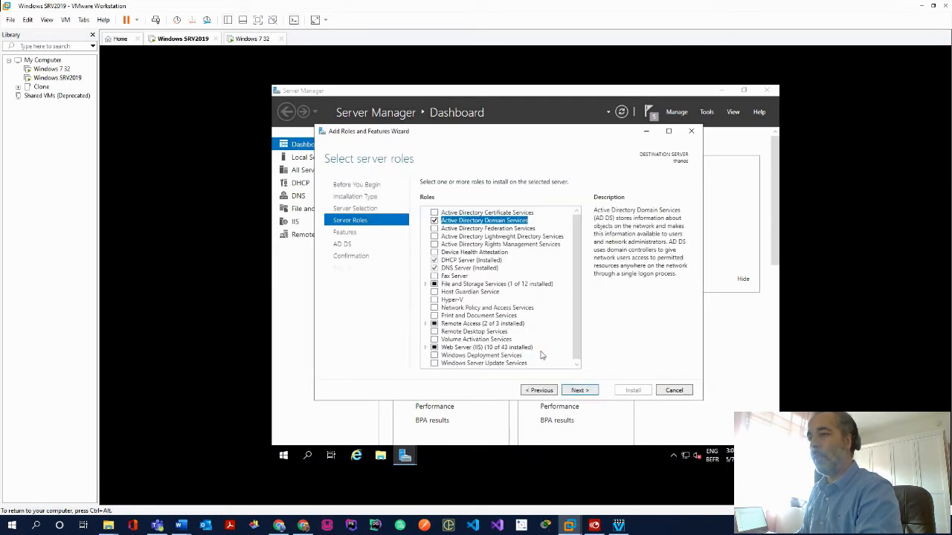
Install AD DS, close the finished wizard and show Server Manager's pending notifications
{"action": "left_click", "coordinate": [583, 392]}
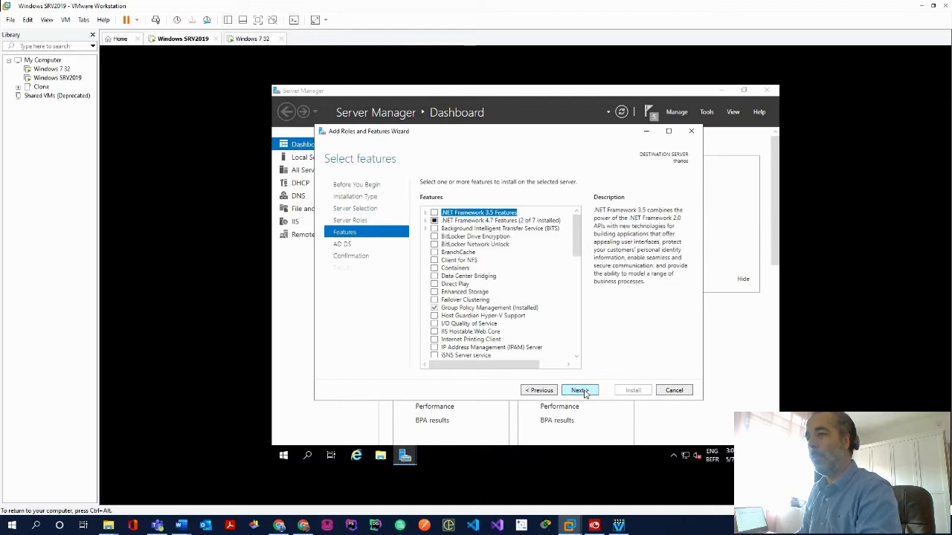
{"action": "left_click", "coordinate": [583, 392]}
{"action": "left_click", "coordinate": [583, 392]}
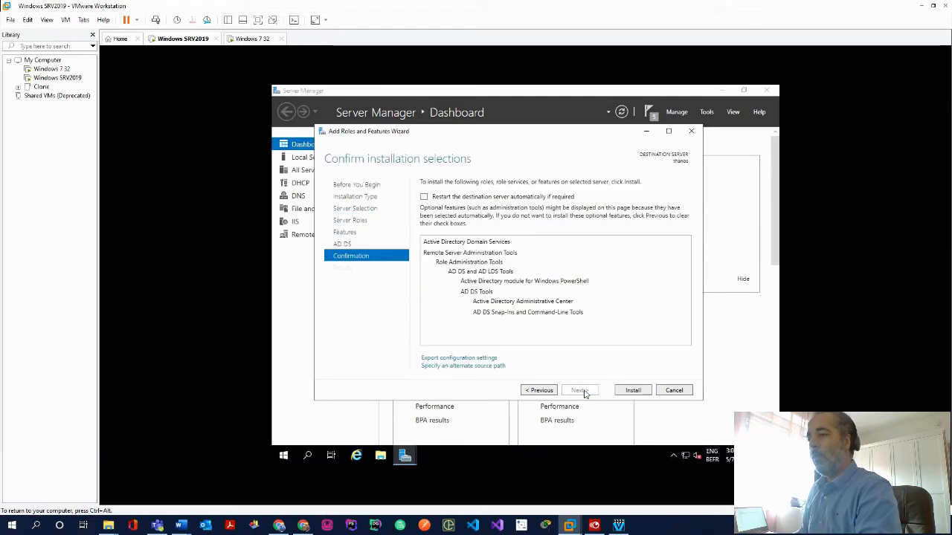
{"action": "left_click", "coordinate": [629, 391]}
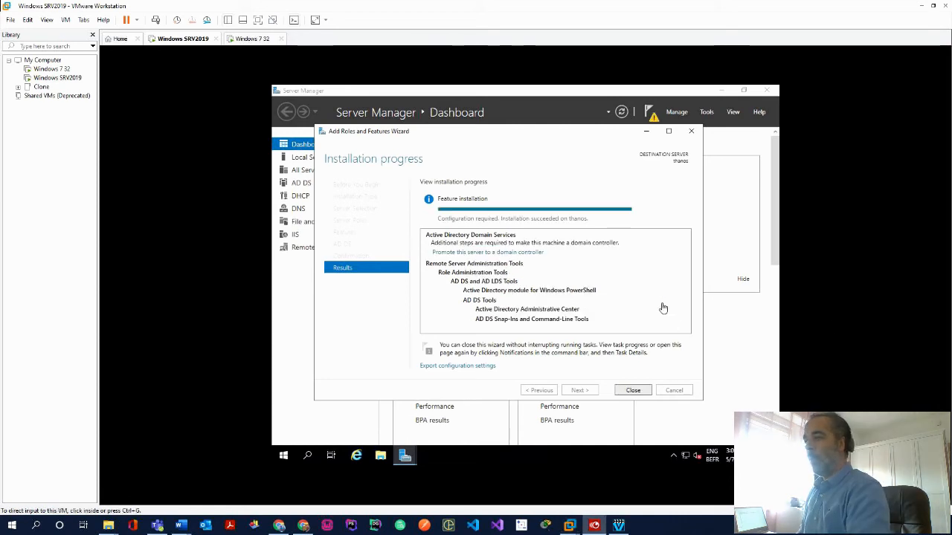
{"action": "left_click", "coordinate": [632, 391]}
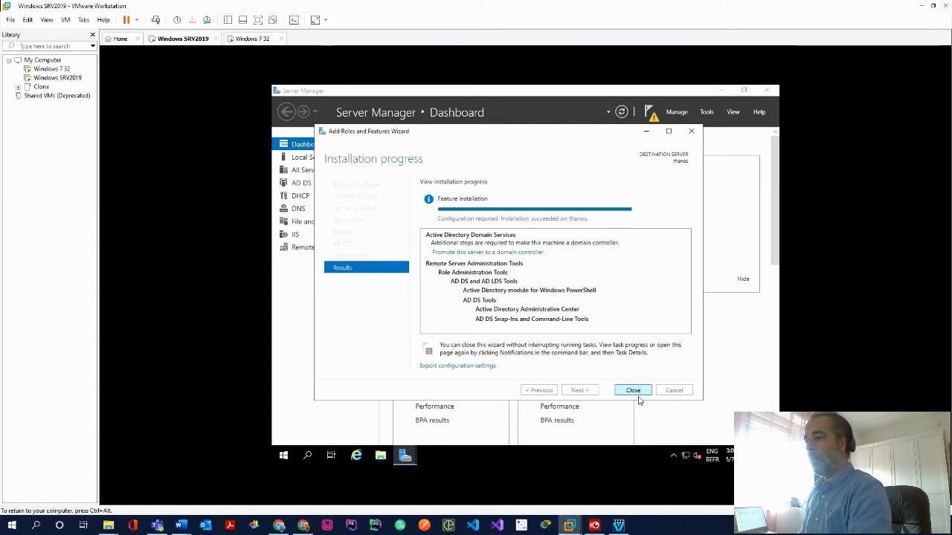
{"action": "left_click", "coordinate": [652, 116]}
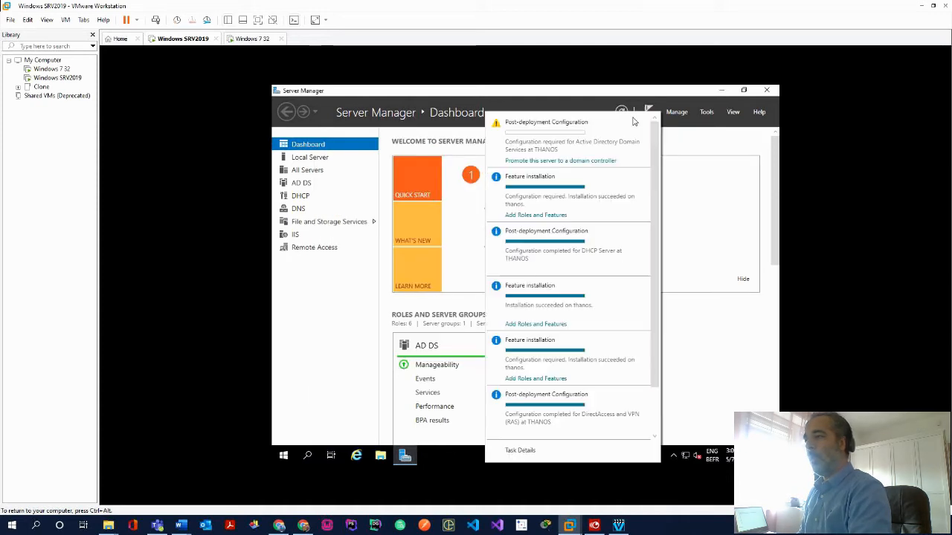
Launch domain controller promotion and add a new forest with root domain avengers.lan
{"action": "left_click", "coordinate": [551, 161]}
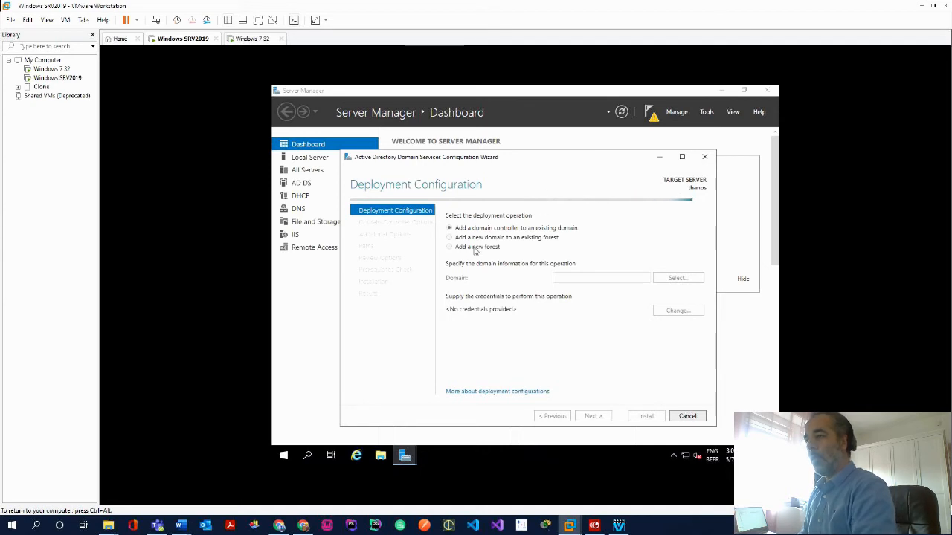
{"action": "left_click", "coordinate": [449, 247]}
{"action": "left_click", "coordinate": [588, 277]}
{"action": "type", "text": "av"}
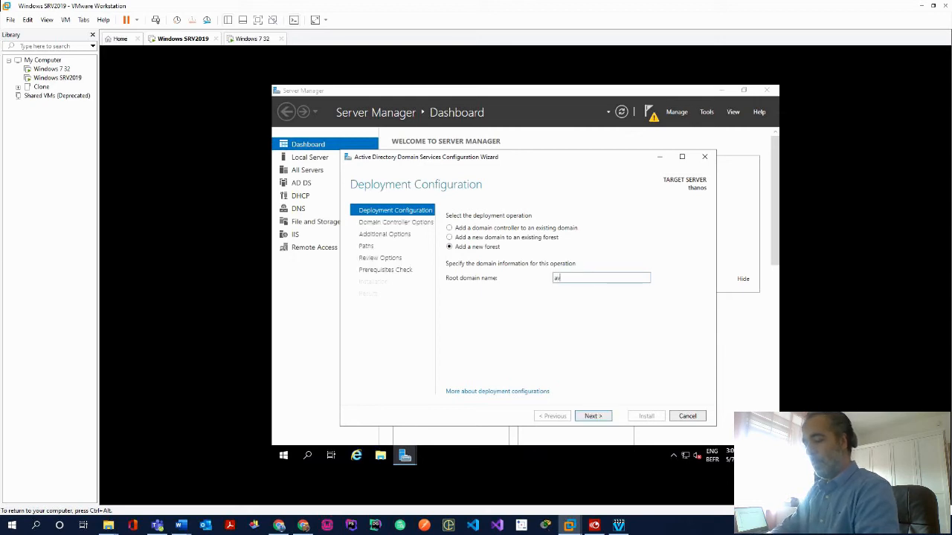
{"action": "type", "text": "engers.lan"}
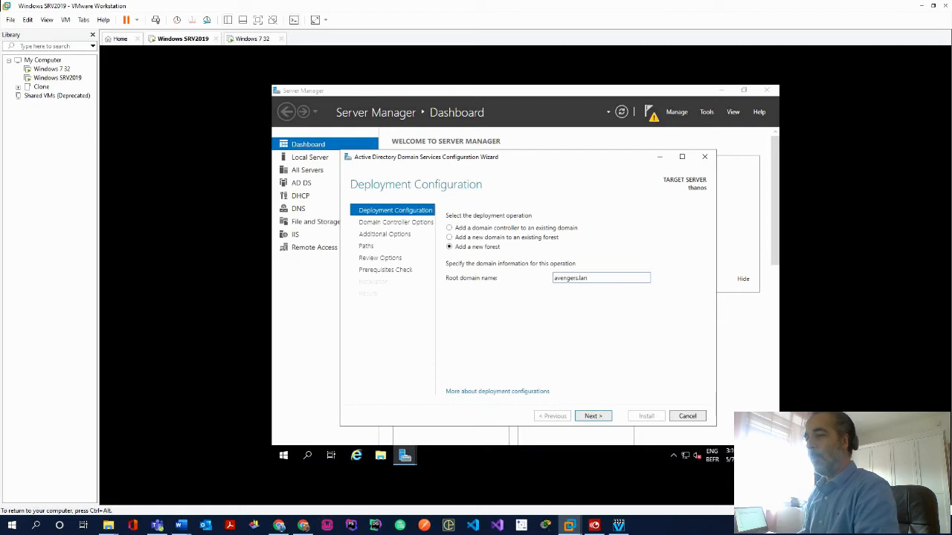
{"action": "left_click", "coordinate": [593, 416]}
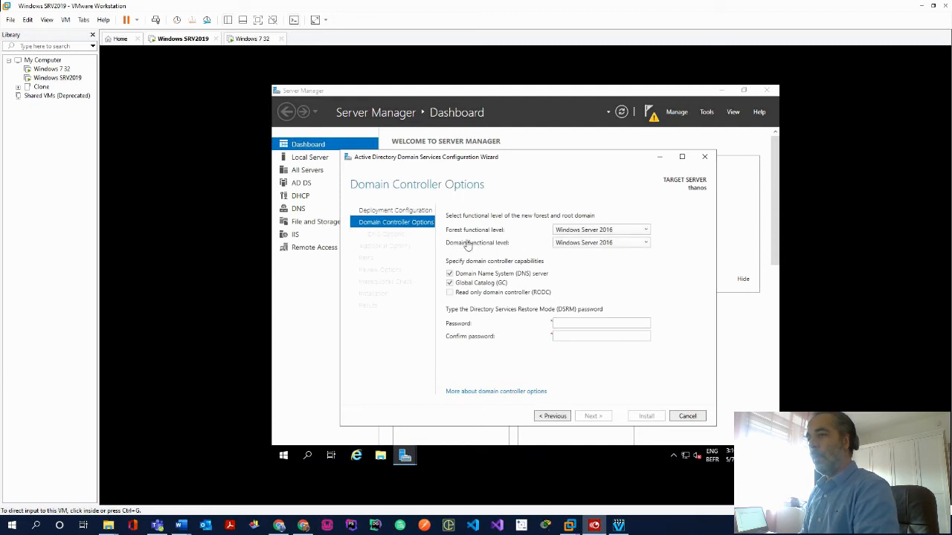
Keep Windows Server 2016 forest level, enter and confirm the DSRM password, and continue to DNS Options
{"action": "left_click", "coordinate": [645, 233]}
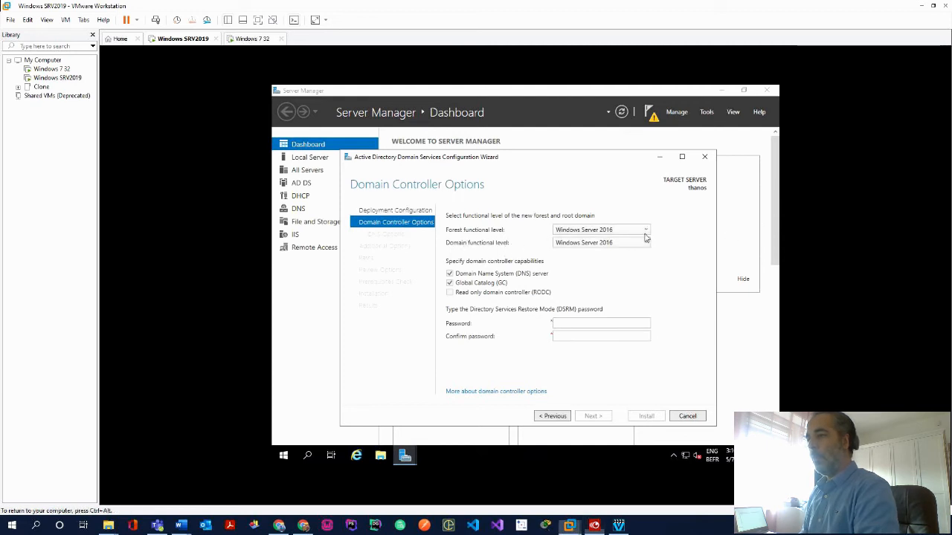
{"action": "left_click", "coordinate": [646, 233]}
{"action": "left_click", "coordinate": [646, 234]}
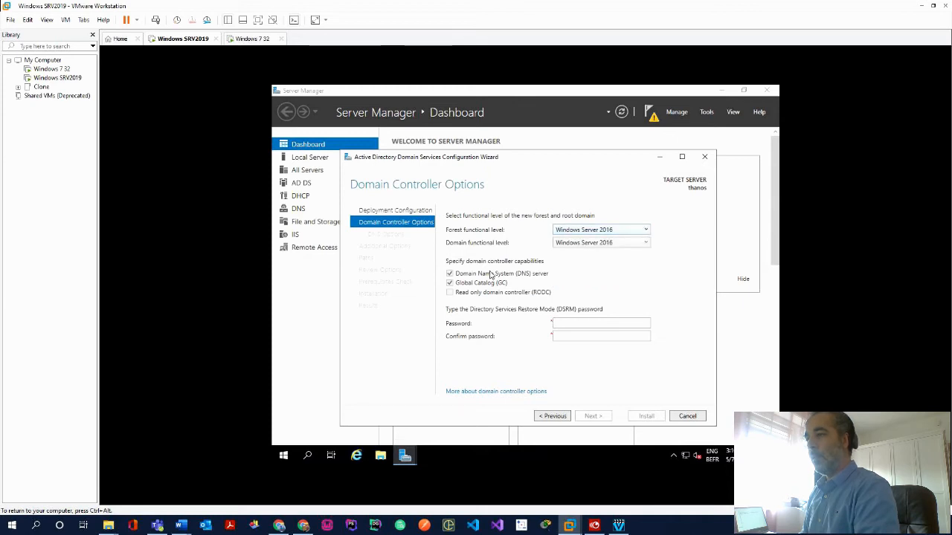
{"action": "left_click", "coordinate": [581, 320]}
{"action": "type", "text": "P"}
{"action": "type", "text": "•••••••••"}
{"action": "key", "text": "Tab"}
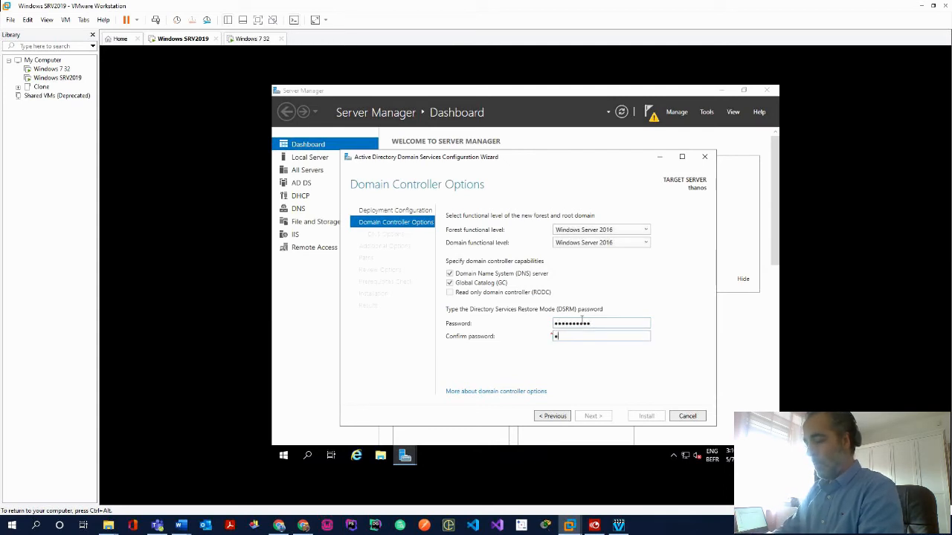
{"action": "type", "text": "••••••••••"}
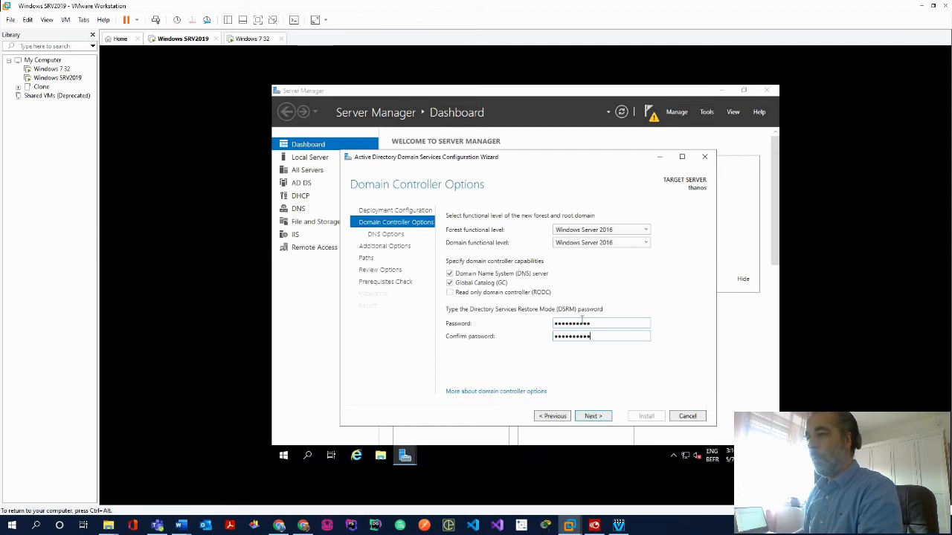
{"action": "left_click", "coordinate": [592, 417]}
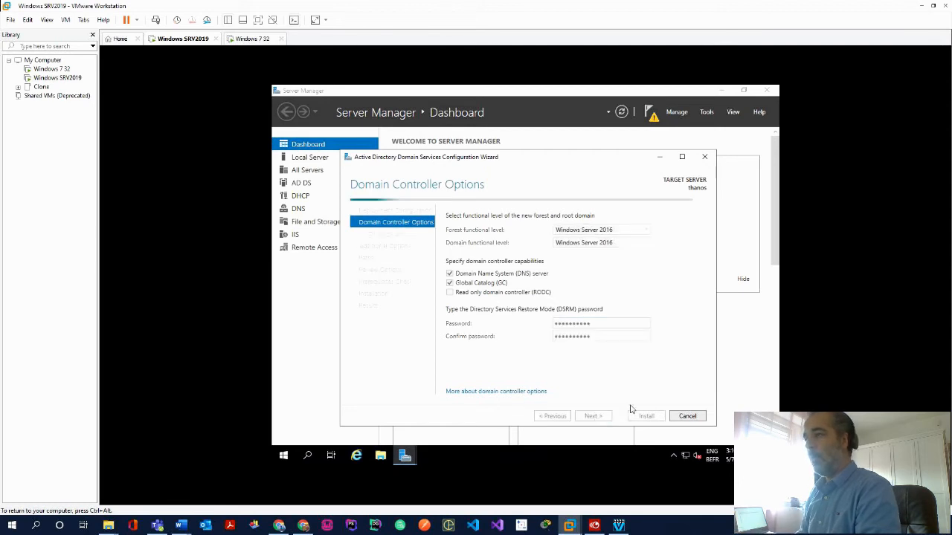
{"action": "left_click", "coordinate": [594, 525]}
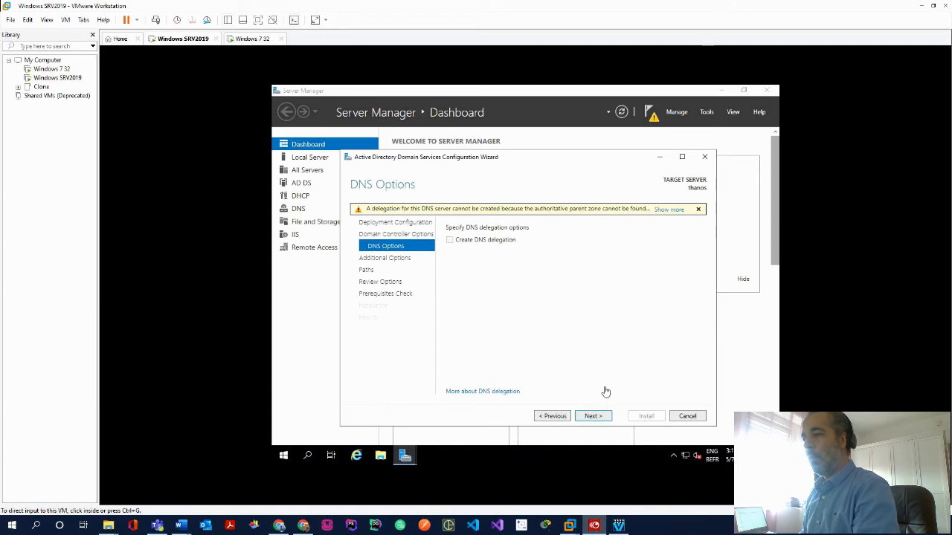
Accept no DNS delegation, NetBIOS name AVENGERS and default NTDS/SYSVOL paths, then run the prerequisites check
{"action": "left_click", "coordinate": [595, 419]}
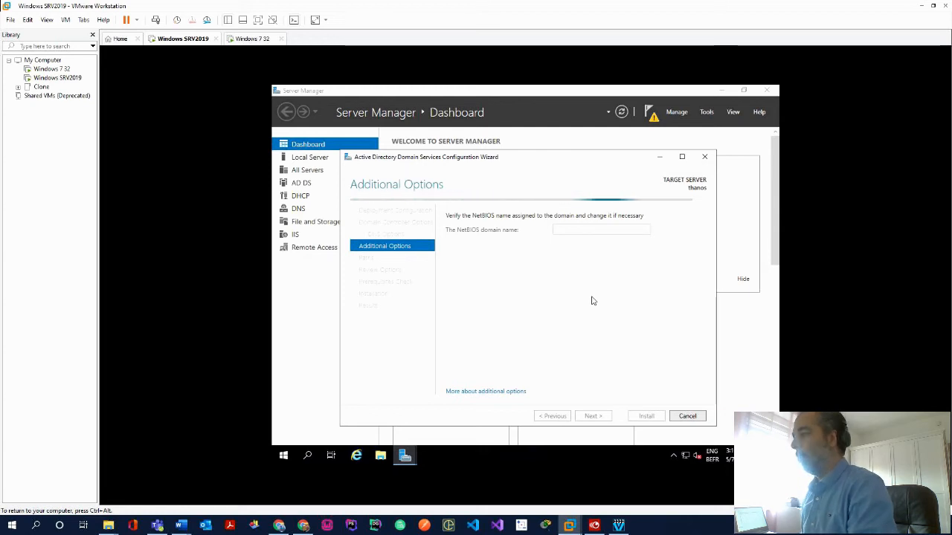
{"action": "key", "text": "ctrl+alt"}
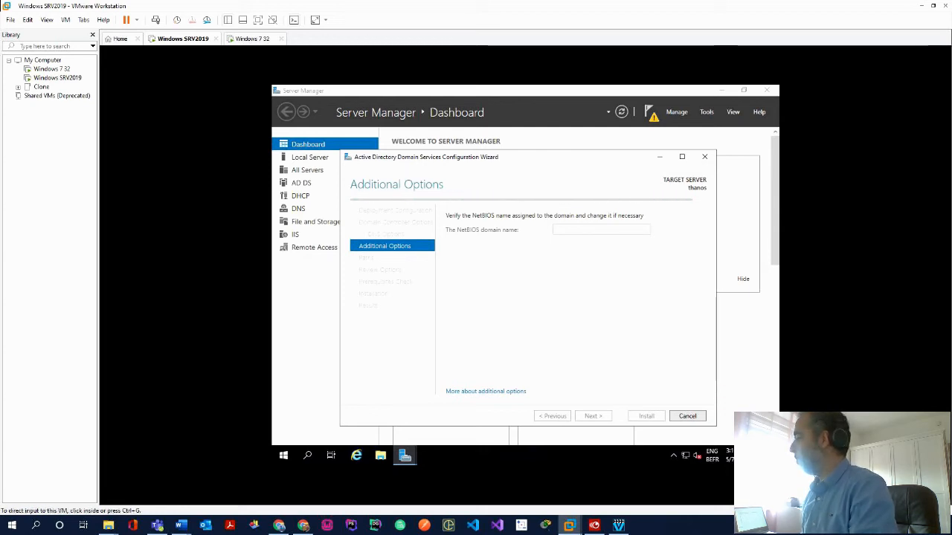
{"action": "key", "text": "alt+Tab"}
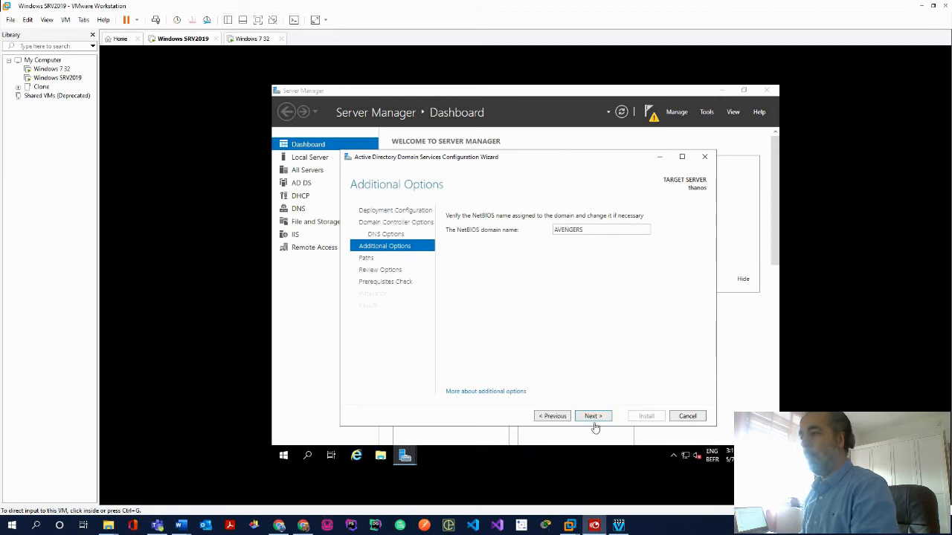
{"action": "left_click", "coordinate": [594, 418]}
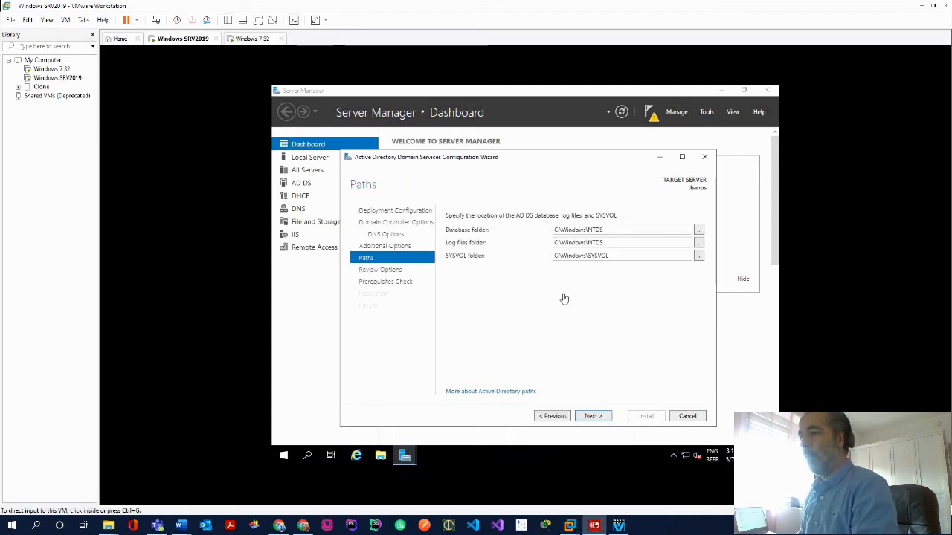
{"action": "left_click", "coordinate": [595, 417]}
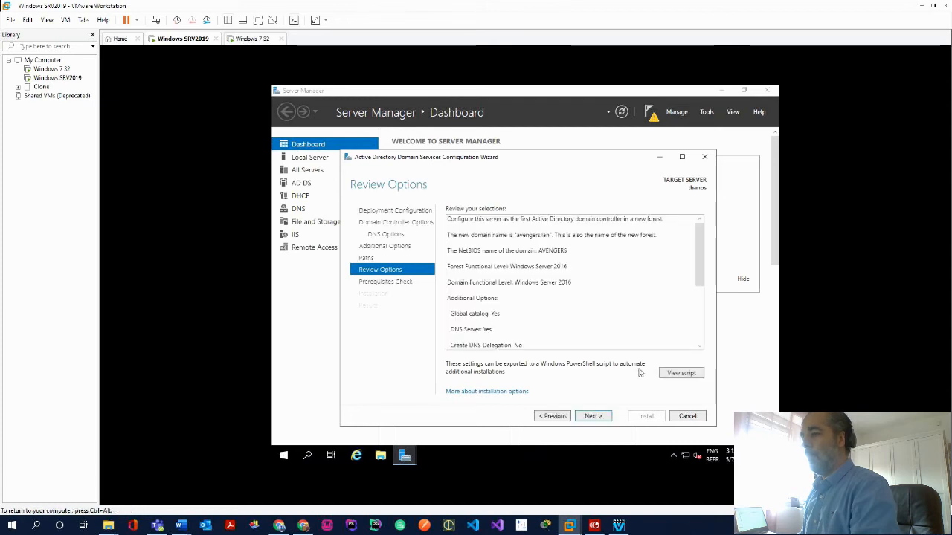
{"action": "scroll", "coordinate": [629, 315], "scroll_direction": "down", "scroll_amount": 3}
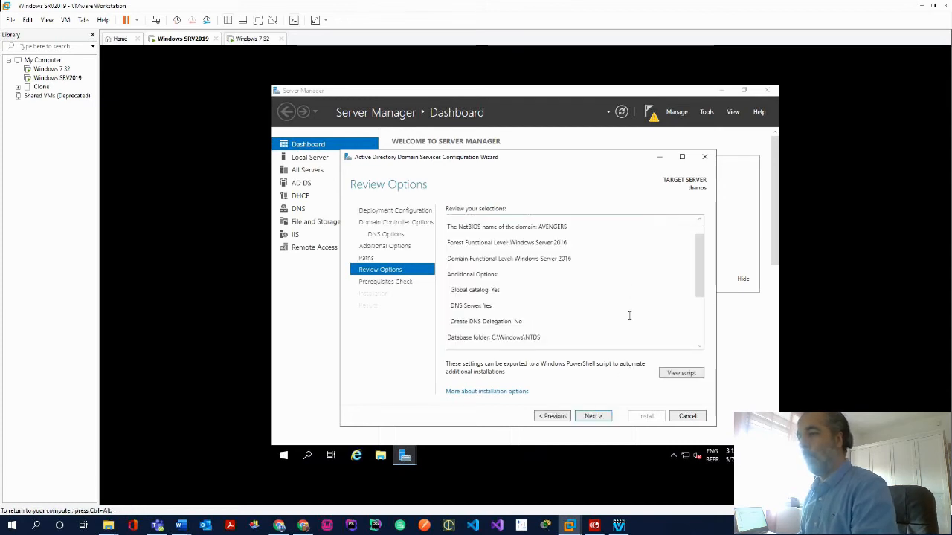
{"action": "left_click", "coordinate": [595, 419]}
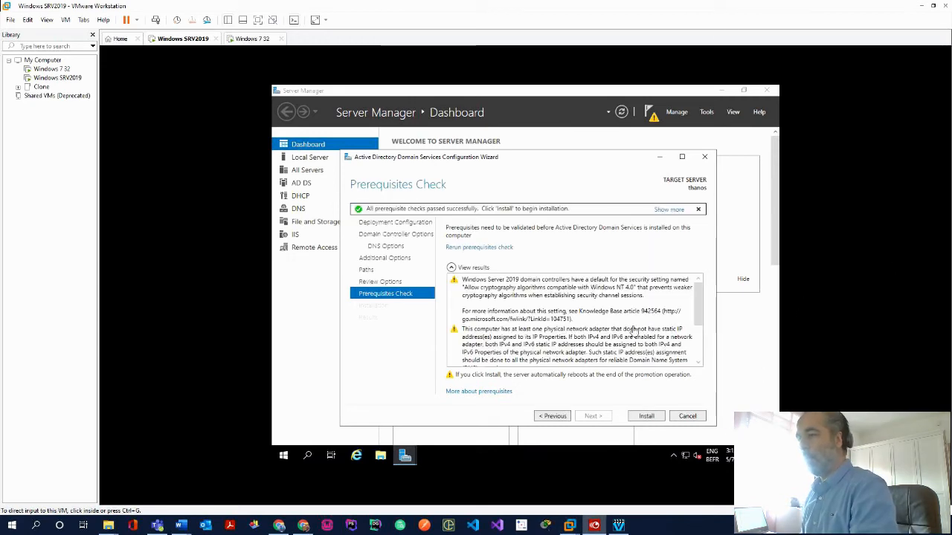
Start the AD DS installation from the passed Prerequisites Check page
{"action": "left_click", "coordinate": [647, 419]}
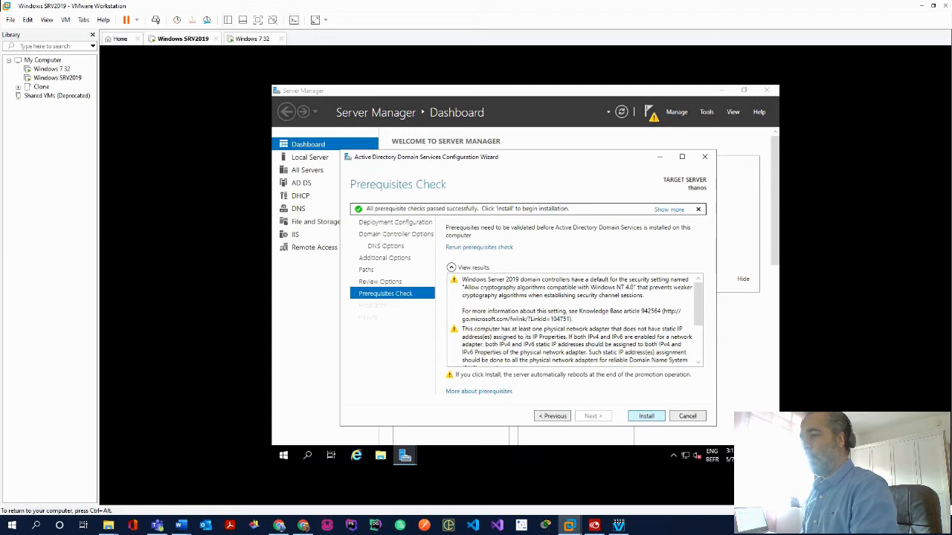
{"action": "key", "text": "Return"}
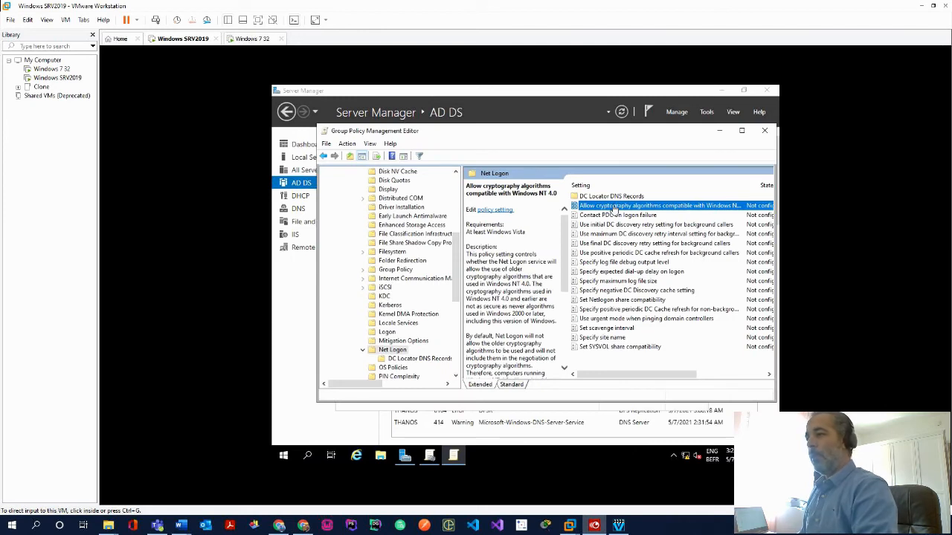
Set 'Allow cryptography algorithms compatible with Windows NT 4.0' to Enabled and apply it
{"action": "left_click", "coordinate": [650, 207]}
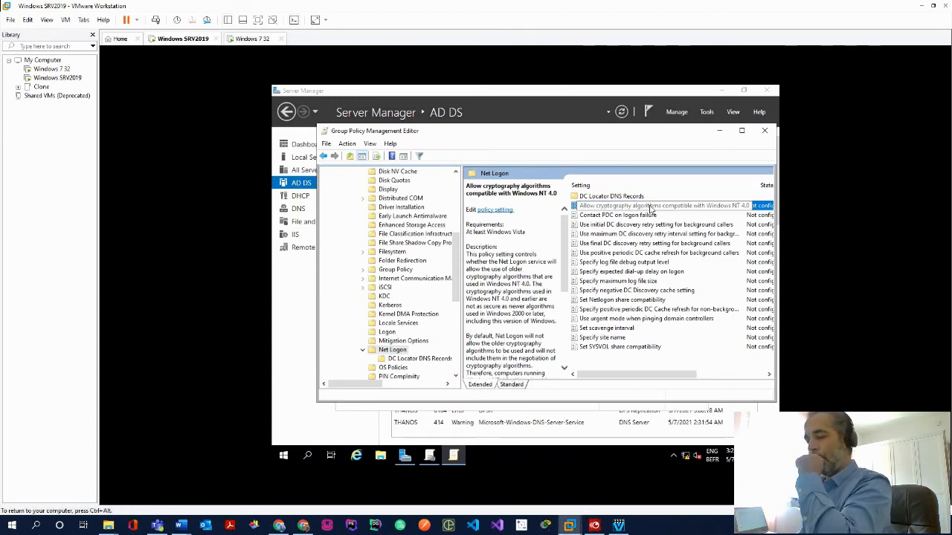
{"action": "right_click", "coordinate": [655, 209]}
{"action": "left_click", "coordinate": [669, 214]}
{"action": "left_click", "coordinate": [353, 200]}
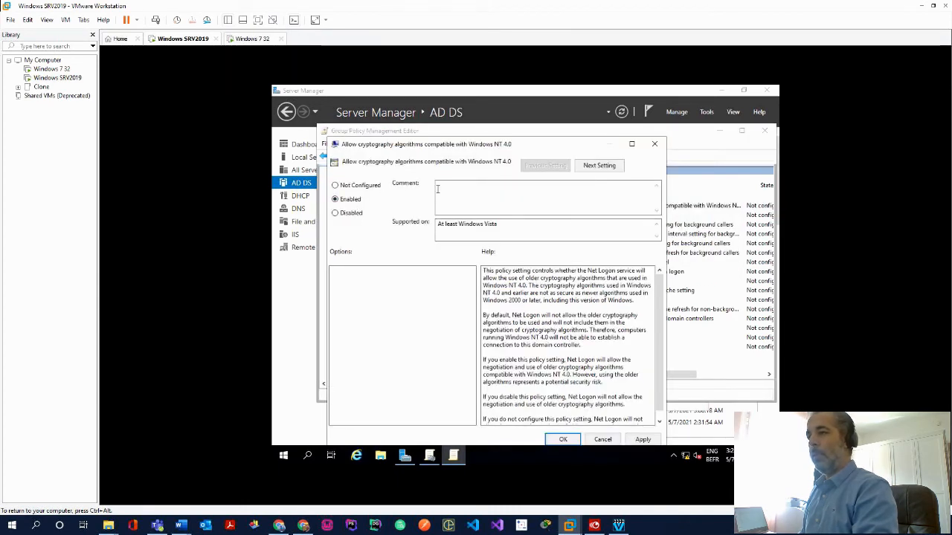
{"action": "left_click", "coordinate": [642, 440]}
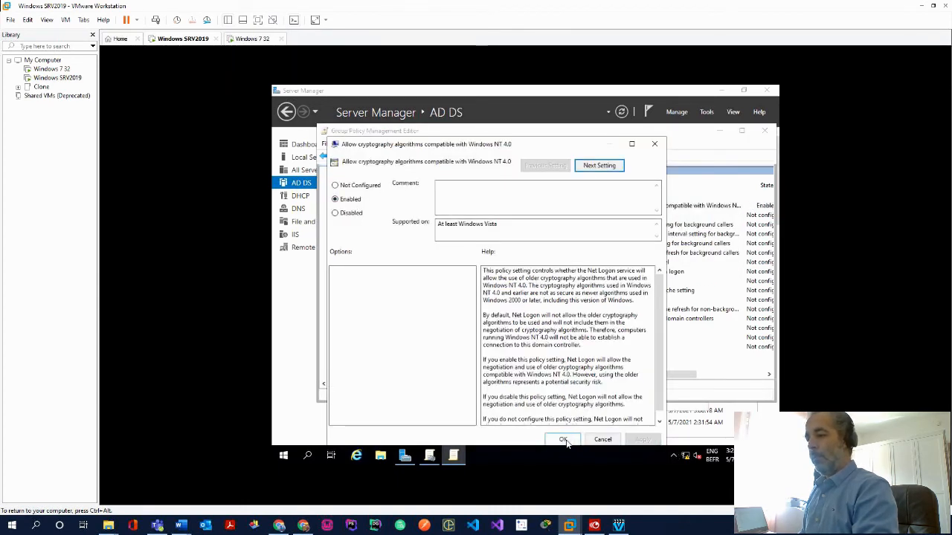
{"action": "left_click", "coordinate": [563, 440]}
{"action": "left_click_drag", "start_coordinate": [653, 376], "coordinate": [705, 376]}
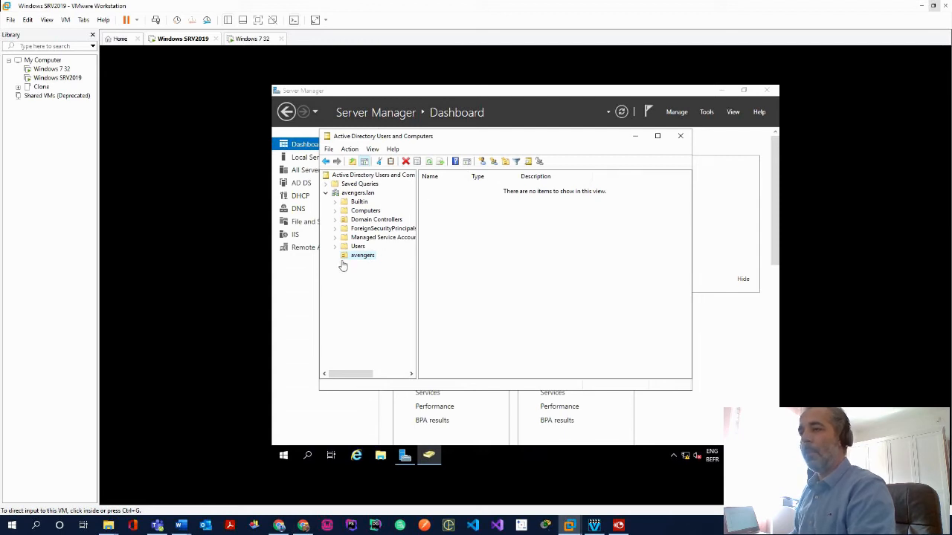
Create a new OU under avengers.lan, naming it avengers1 after 'avengers' is already taken
{"action": "left_click", "coordinate": [358, 194]}
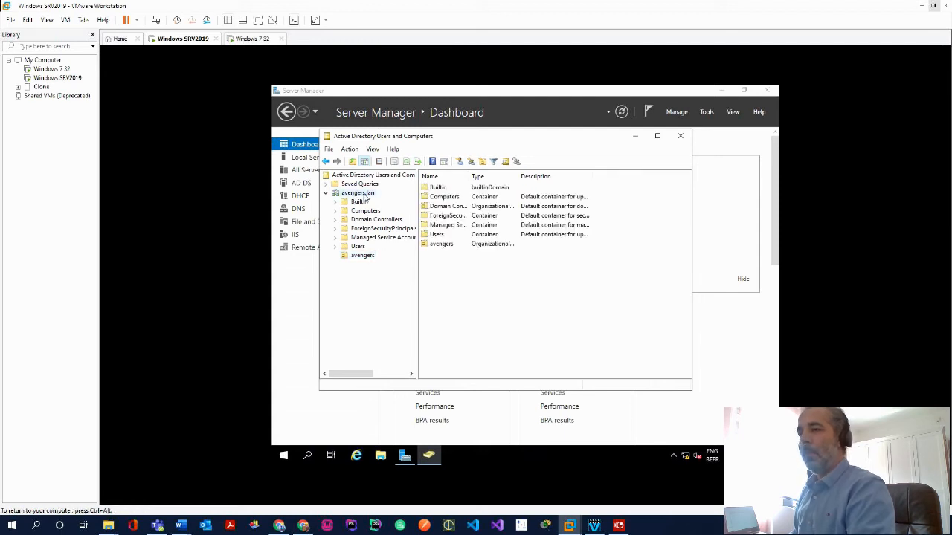
{"action": "right_click", "coordinate": [364, 196]}
{"action": "mouse_move", "coordinate": [415, 296]}
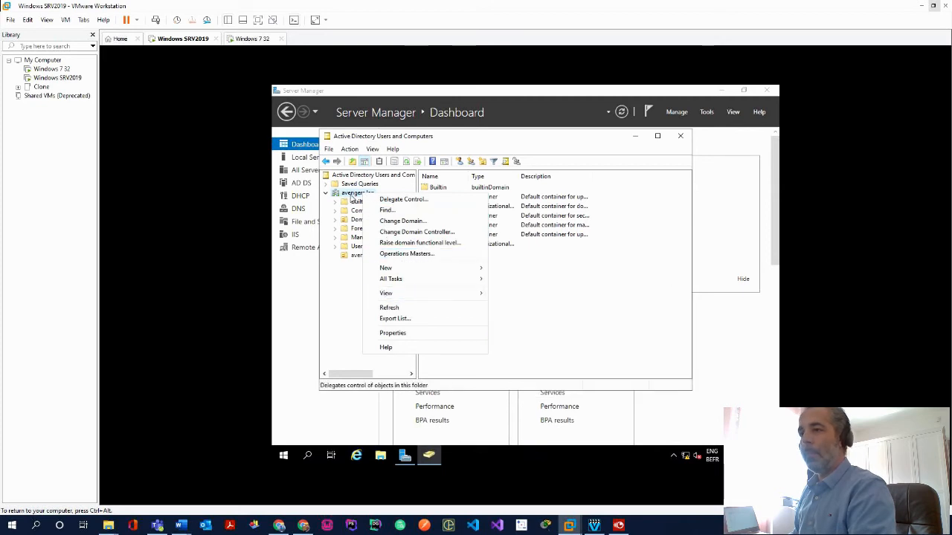
{"action": "right_click", "coordinate": [350, 195]}
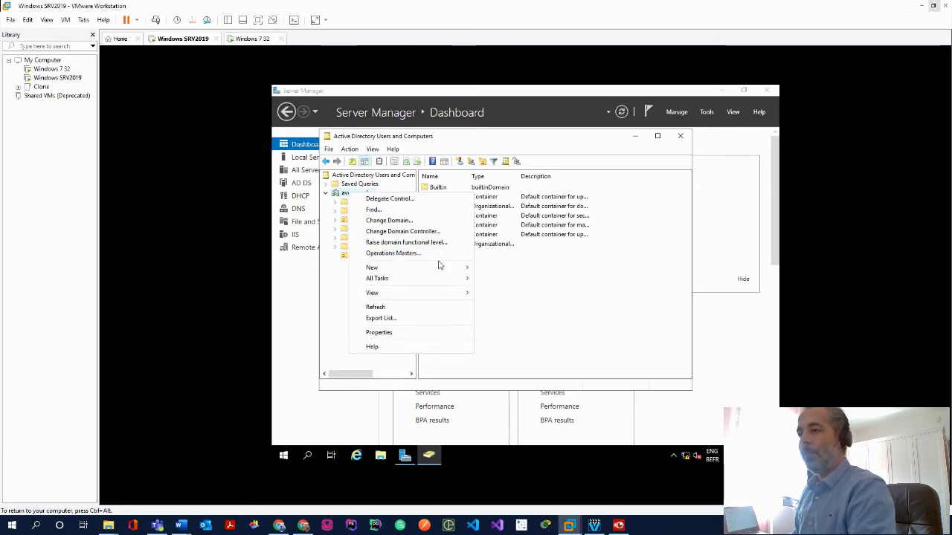
{"action": "mouse_move", "coordinate": [441, 268]}
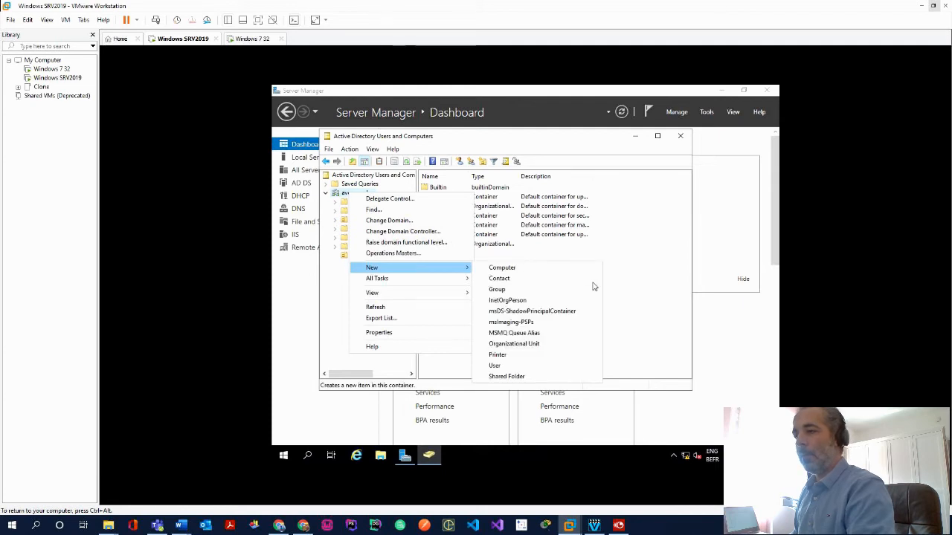
{"action": "left_click", "coordinate": [548, 348]}
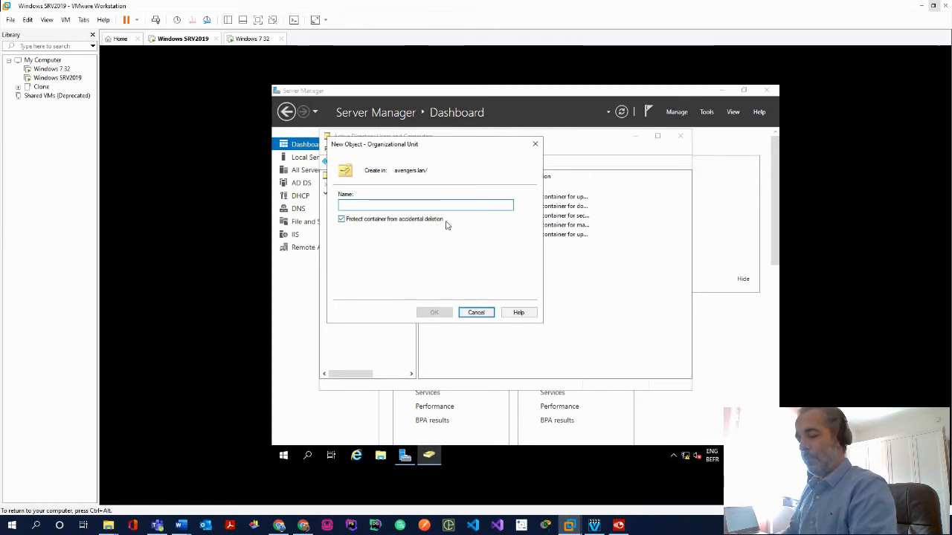
{"action": "type", "text": "avenger"}
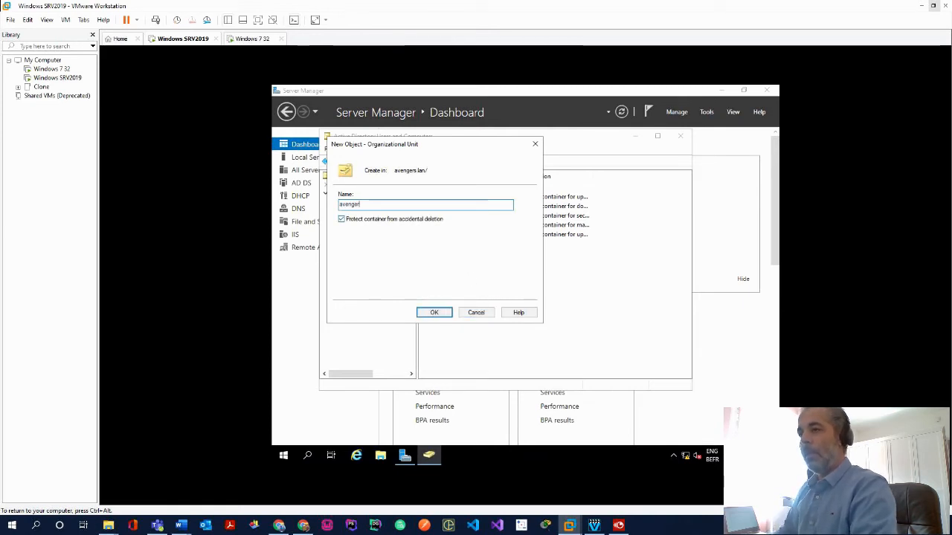
{"action": "type", "text": "s"}
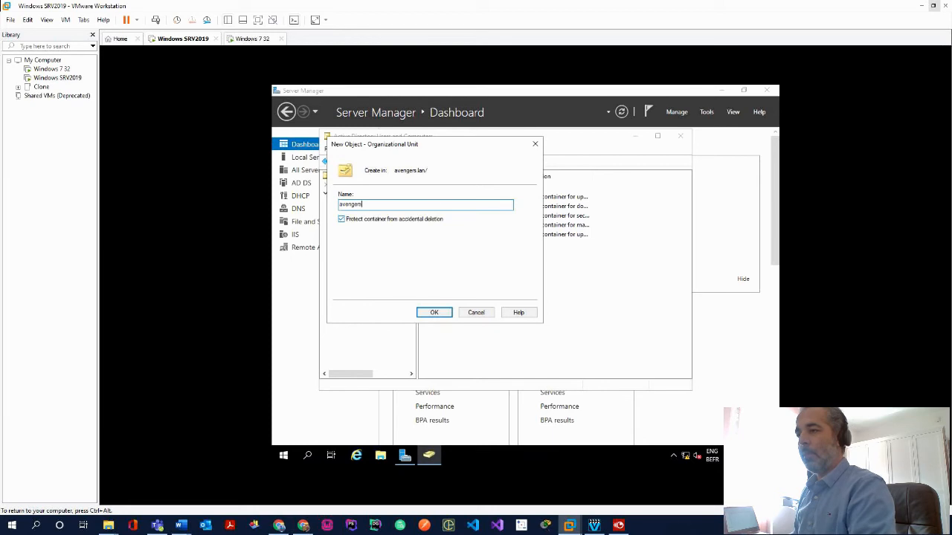
{"action": "left_click", "coordinate": [434, 312]}
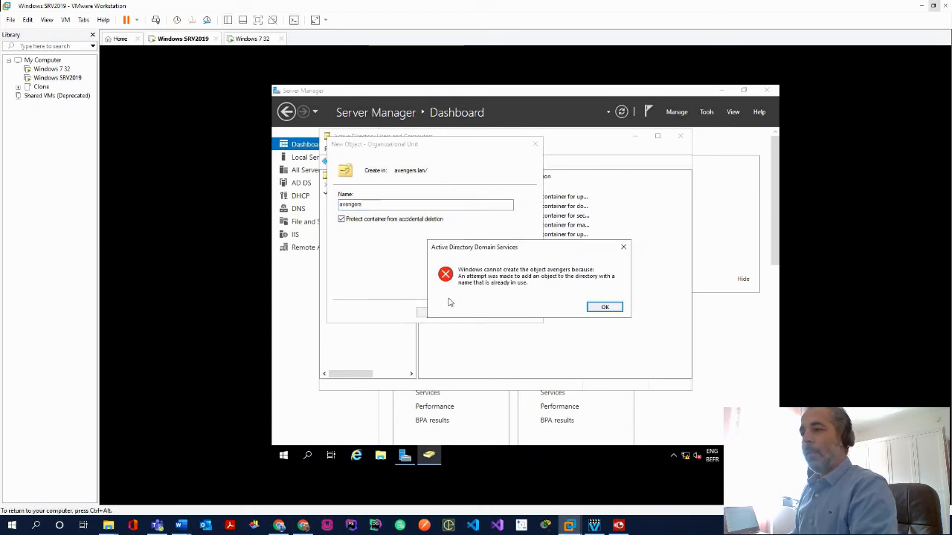
{"action": "left_click", "coordinate": [601, 308]}
{"action": "left_click", "coordinate": [405, 204]}
{"action": "type", "text": "1"}
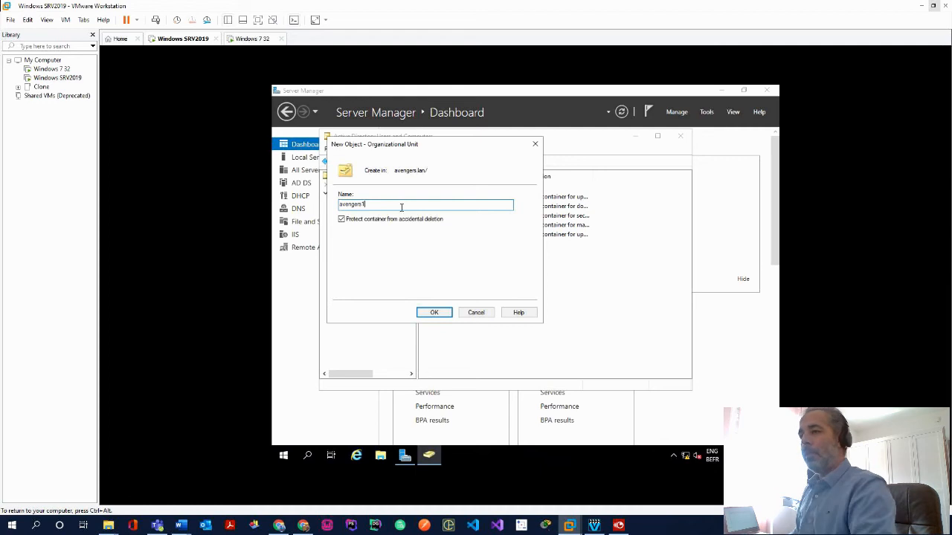
{"action": "left_click", "coordinate": [434, 313]}
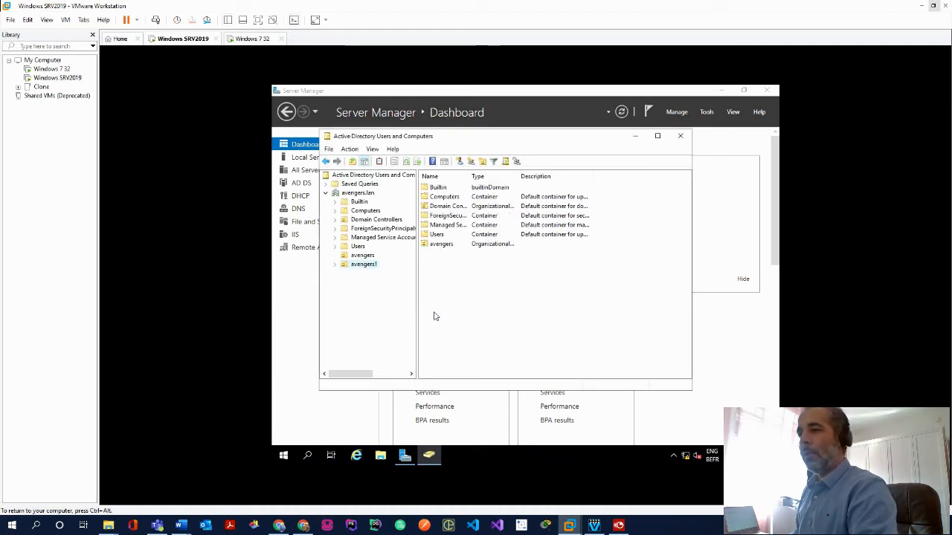
Try deleting the avengers1 OU, which fails because it is protected from accidental deletion
{"action": "right_click", "coordinate": [365, 267]}
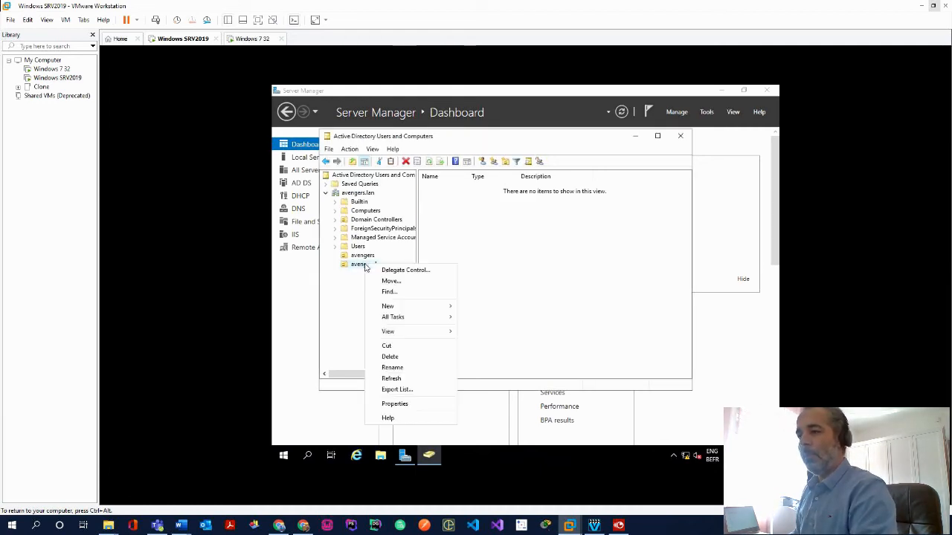
{"action": "left_click", "coordinate": [409, 356]}
{"action": "left_click", "coordinate": [557, 306]}
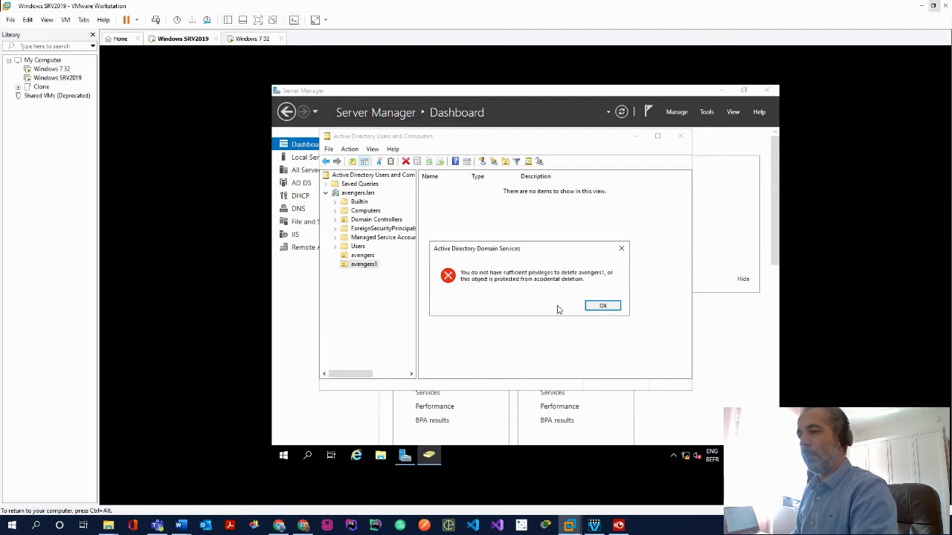
{"action": "left_click", "coordinate": [600, 307]}
Start creating a new user in the avengers OU
{"action": "right_click", "coordinate": [366, 256]}
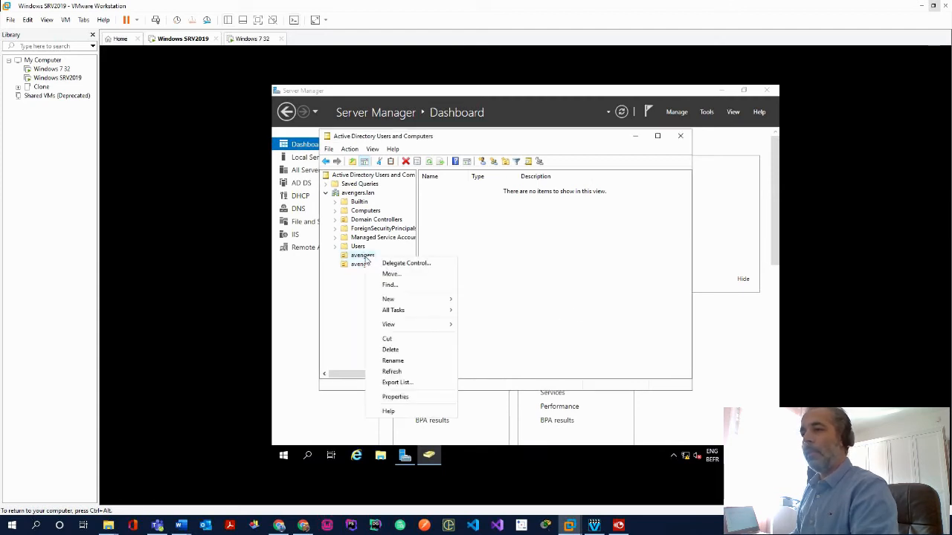
{"action": "mouse_move", "coordinate": [437, 300]}
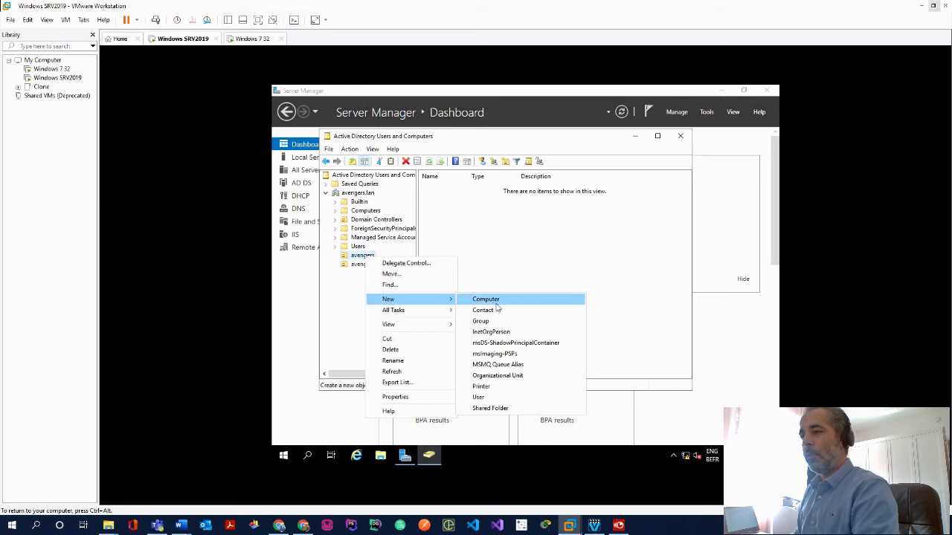
{"action": "left_click", "coordinate": [505, 403]}
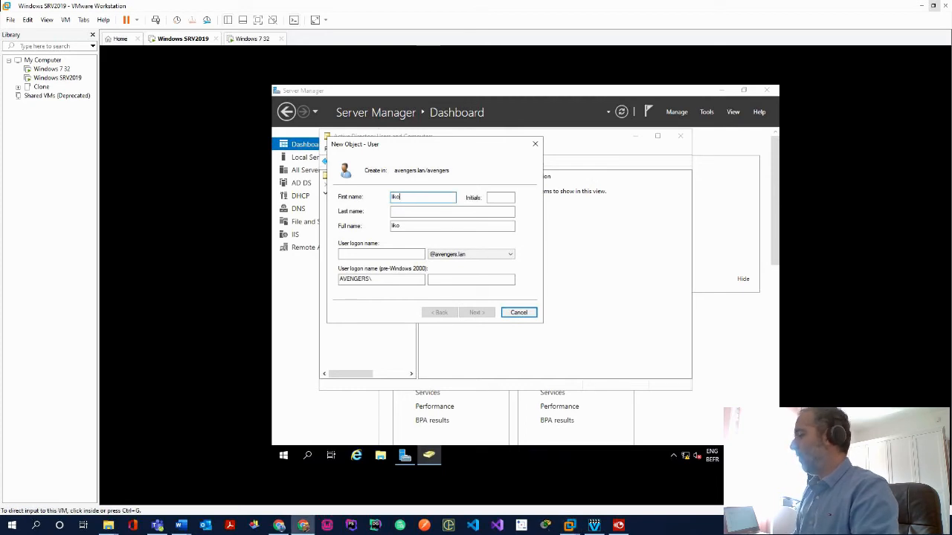
Correct the first name to loki and set the user logon name to loki
{"action": "left_click", "coordinate": [419, 196]}
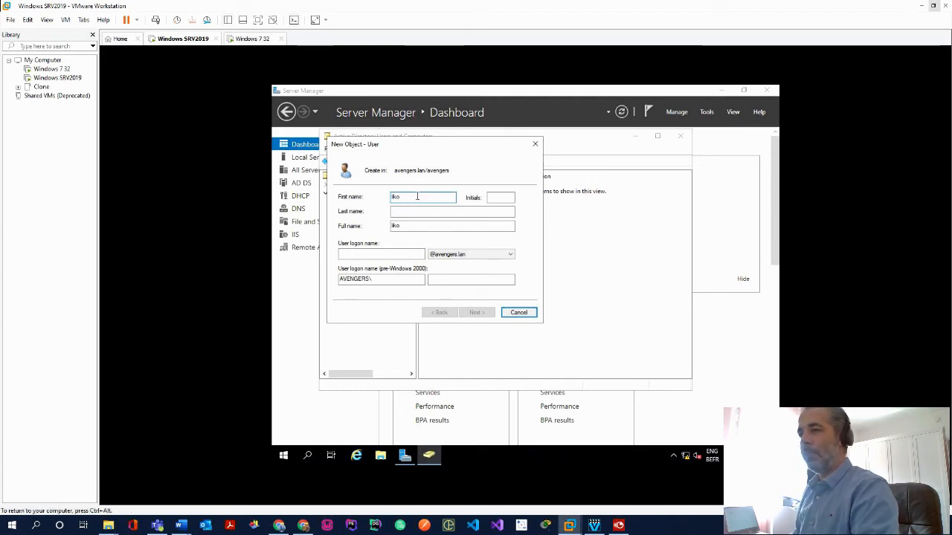
{"action": "double_click", "coordinate": [417, 196]}
{"action": "type", "text": "loki"}
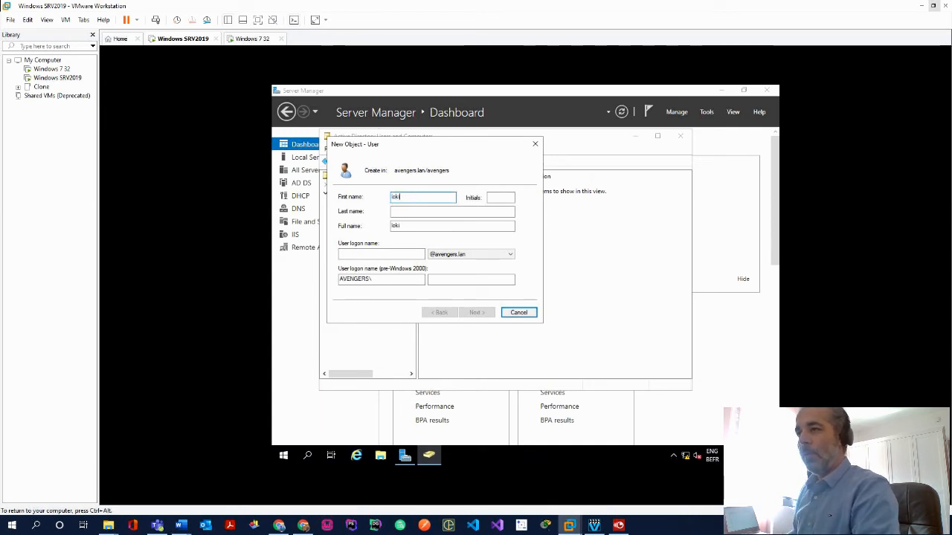
{"action": "key", "text": "Tab"}
{"action": "key", "text": "Tab"}
{"action": "key", "text": "Tab"}
{"action": "key", "text": "Tab"}
{"action": "type", "text": "loki"}
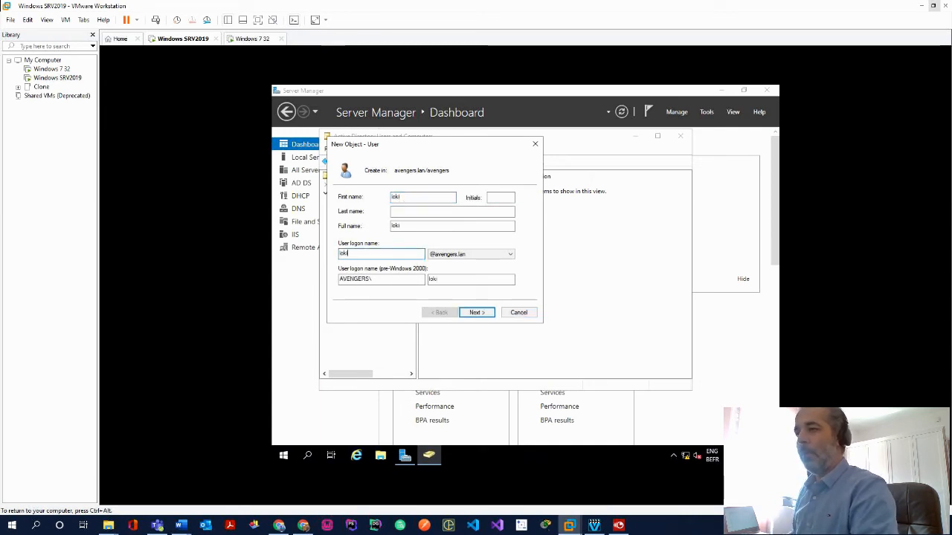
{"action": "left_click", "coordinate": [477, 312]}
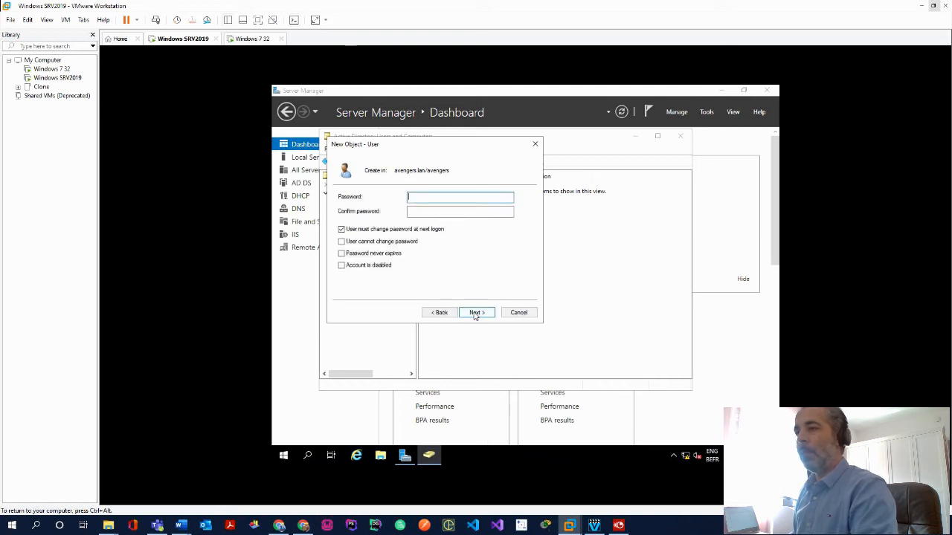
Enter and confirm loki's password, then finish creating the account
{"action": "type", "text": "•••••••••"}
{"action": "key", "text": "Tab"}
{"action": "type", "text": "•••••••••"}
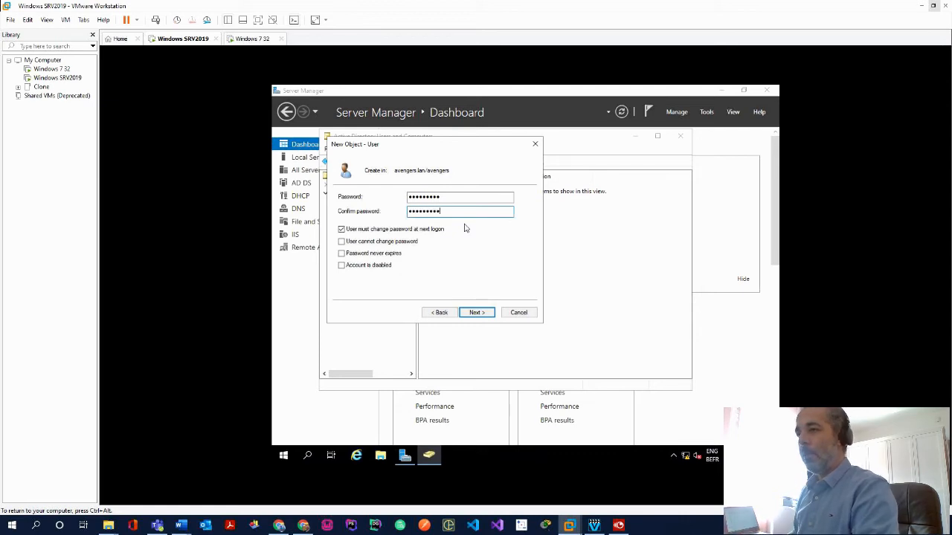
{"action": "left_click", "coordinate": [474, 313]}
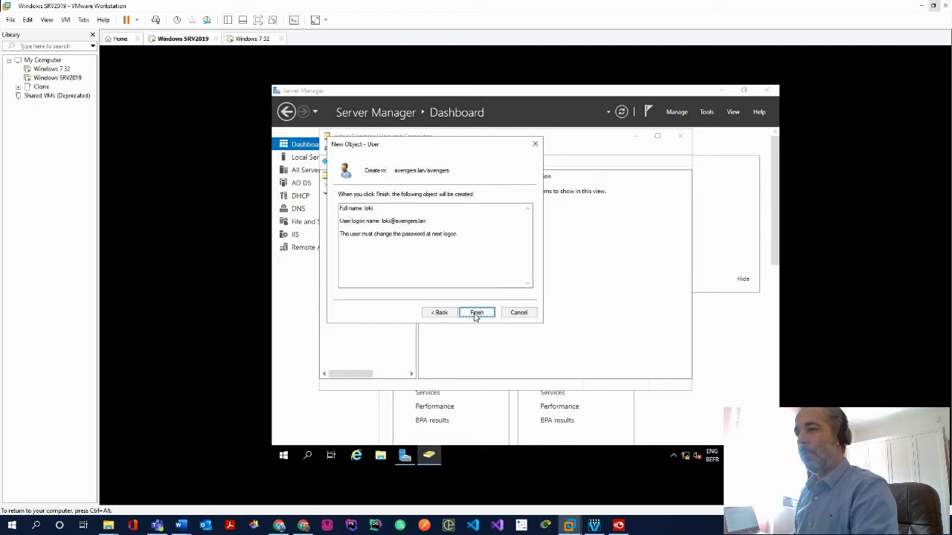
{"action": "left_click", "coordinate": [476, 313]}
Start a new user in avengers with first name thor, initials th and logon name thor
{"action": "right_click", "coordinate": [368, 257]}
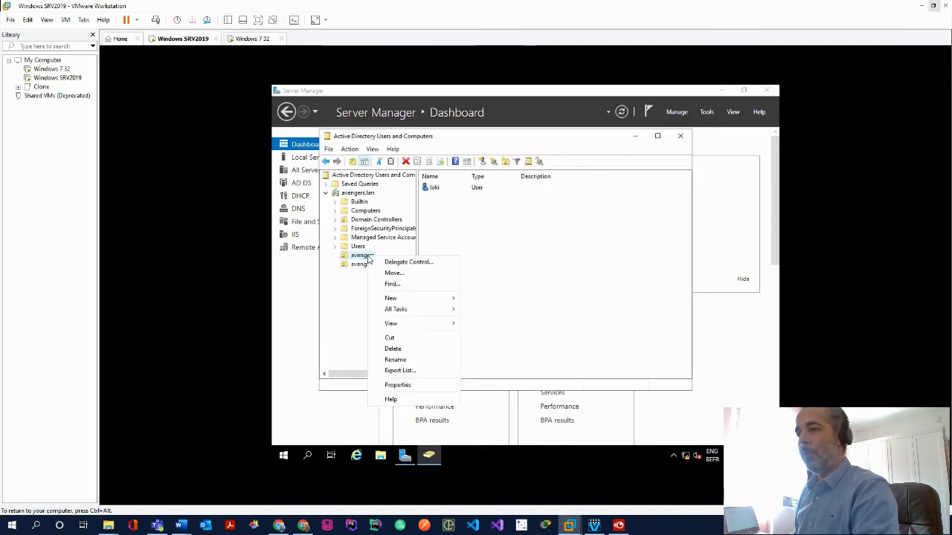
{"action": "mouse_move", "coordinate": [437, 301]}
{"action": "left_click", "coordinate": [484, 396]}
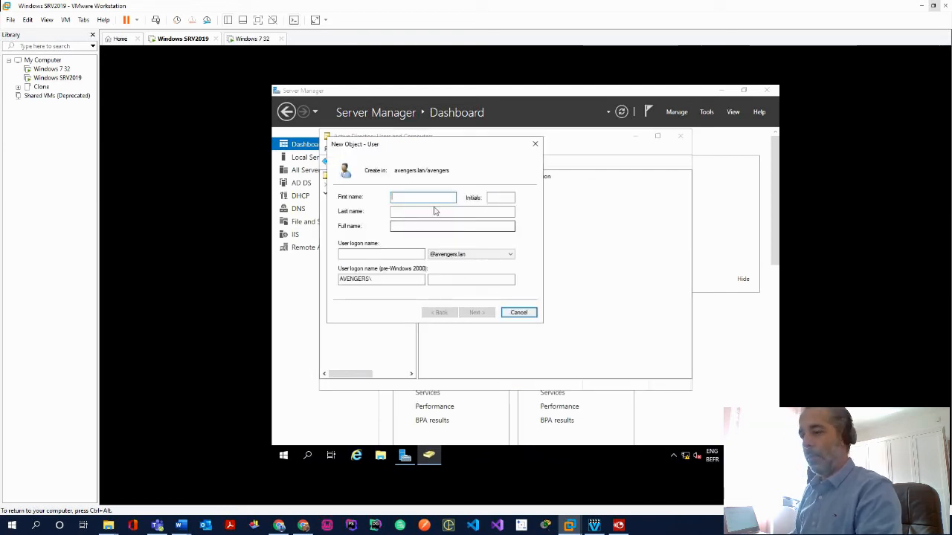
{"action": "type", "text": "thor"}
{"action": "key", "text": "Tab"}
{"action": "key", "text": "Tab"}
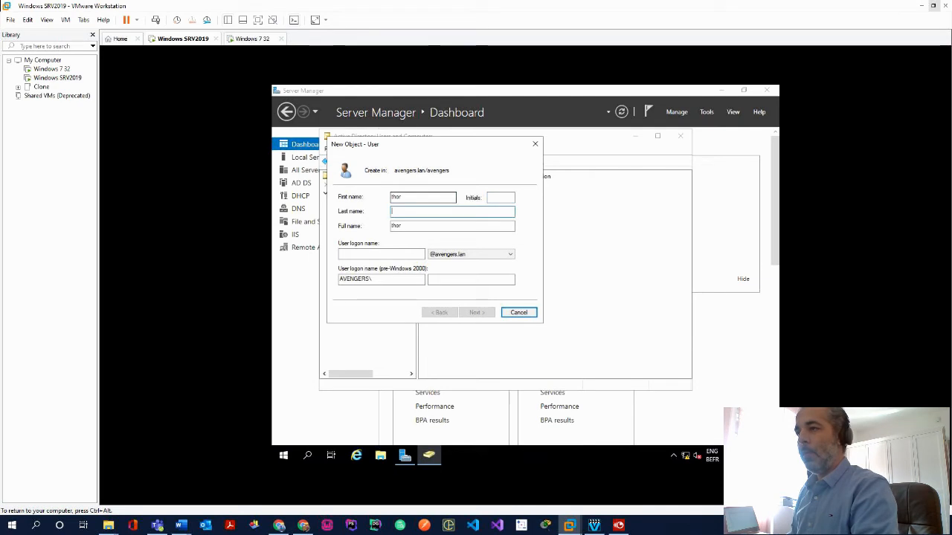
{"action": "key", "text": "shift+Tab"}
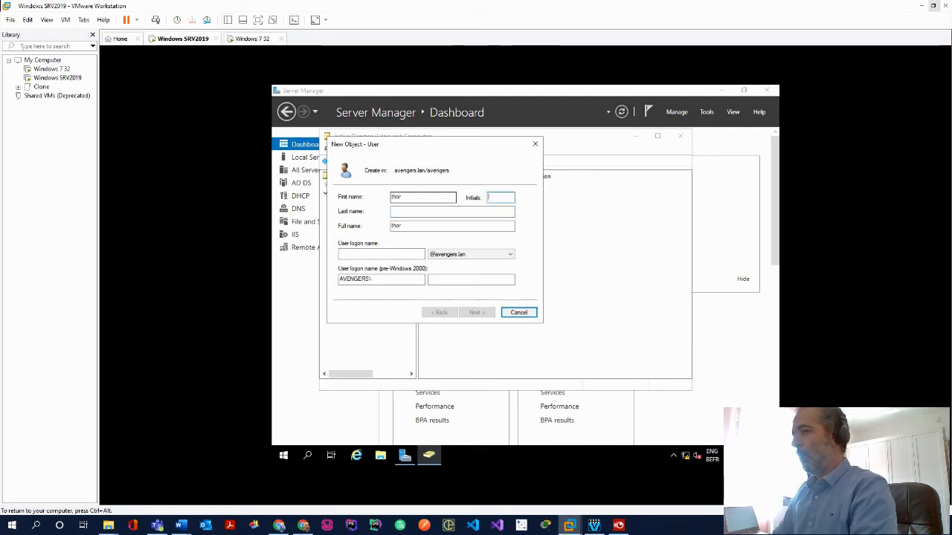
{"action": "type", "text": "th"}
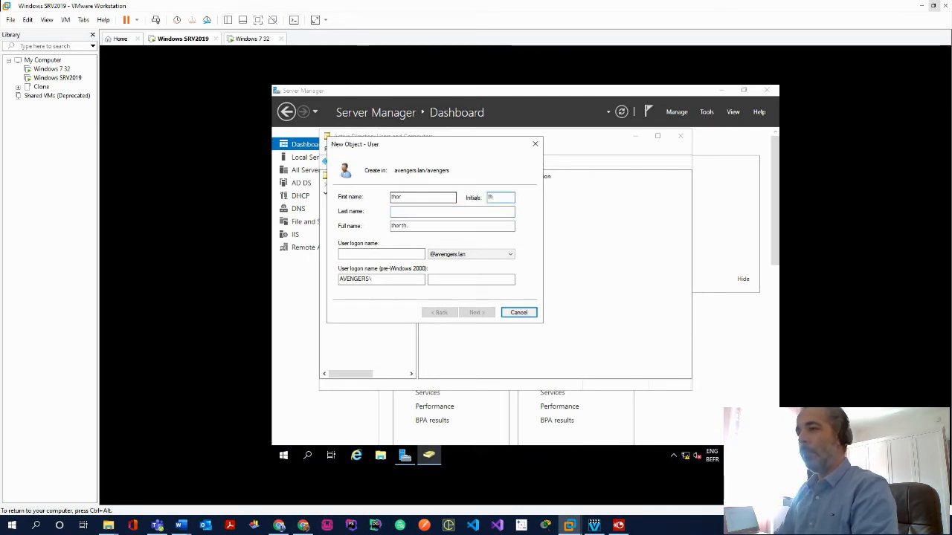
{"action": "key", "text": "Tab"}
{"action": "key", "text": "Tab"}
{"action": "key", "text": "Tab"}
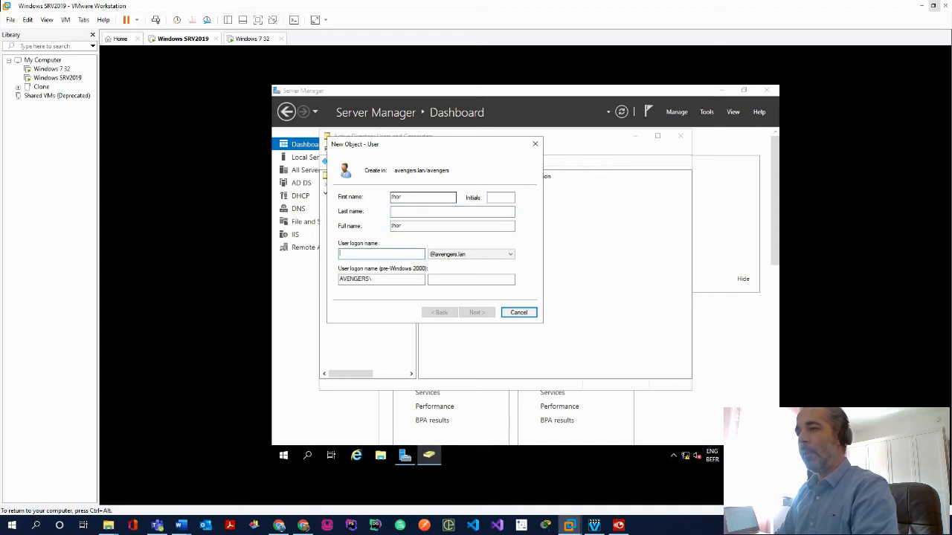
{"action": "type", "text": "thor"}
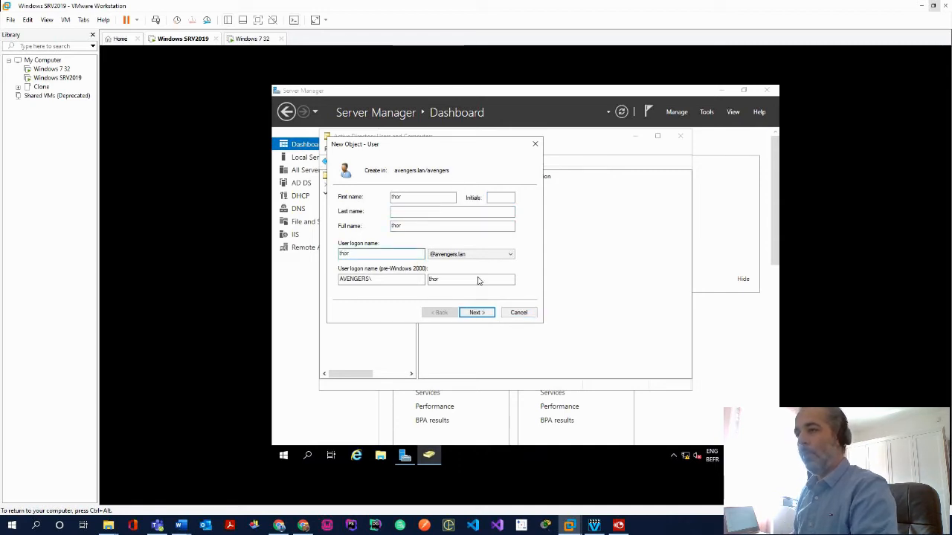
{"action": "left_click", "coordinate": [480, 313]}
Enter and confirm thor's password, then finish creating the account
{"action": "type", "text": "P"}
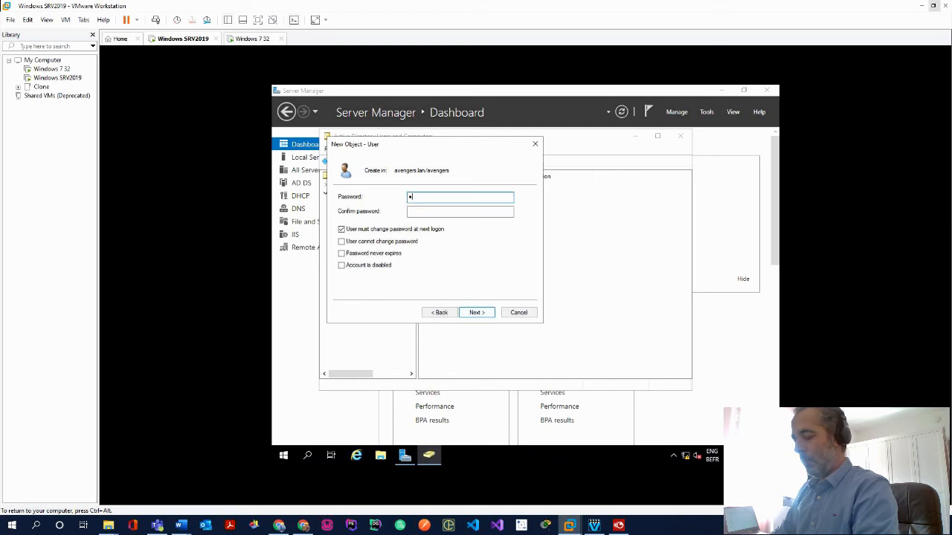
{"action": "key", "text": "Tab"}
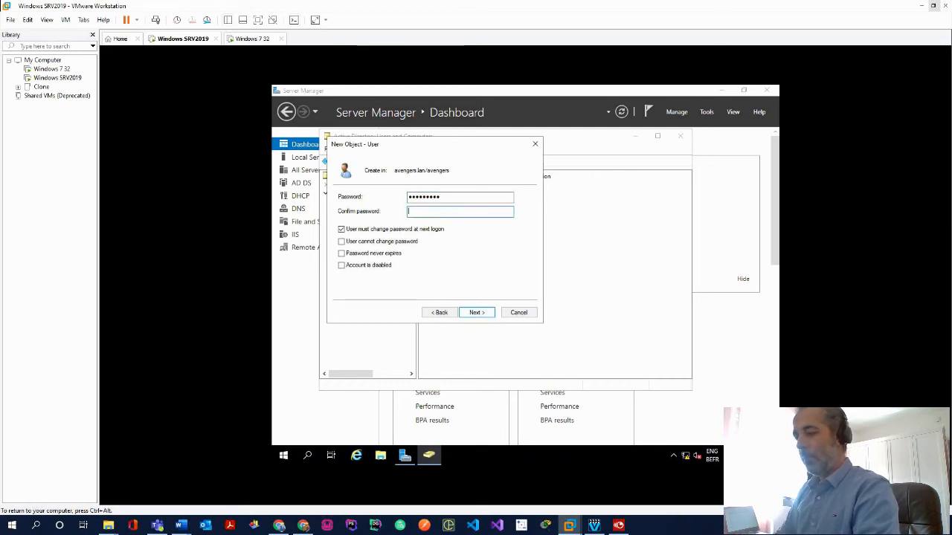
{"action": "type", "text": "Password1"}
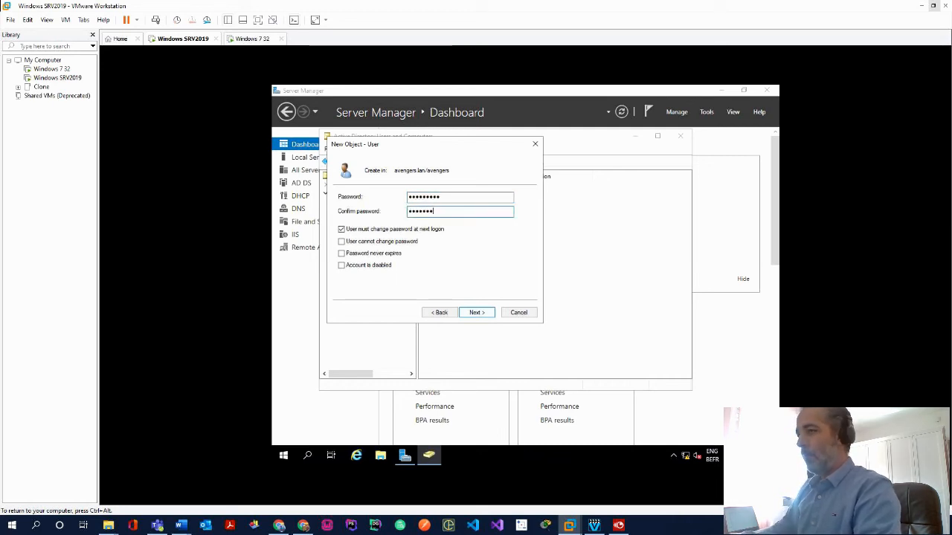
{"action": "left_click", "coordinate": [476, 313]}
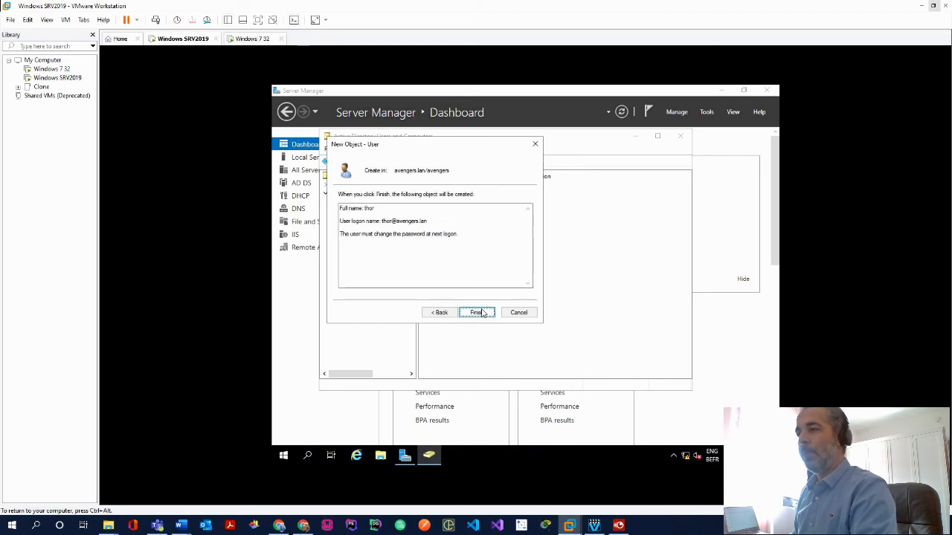
{"action": "left_click", "coordinate": [481, 313]}
Create a new computer account named 'strange' in the avengers OU
{"action": "right_click", "coordinate": [373, 257]}
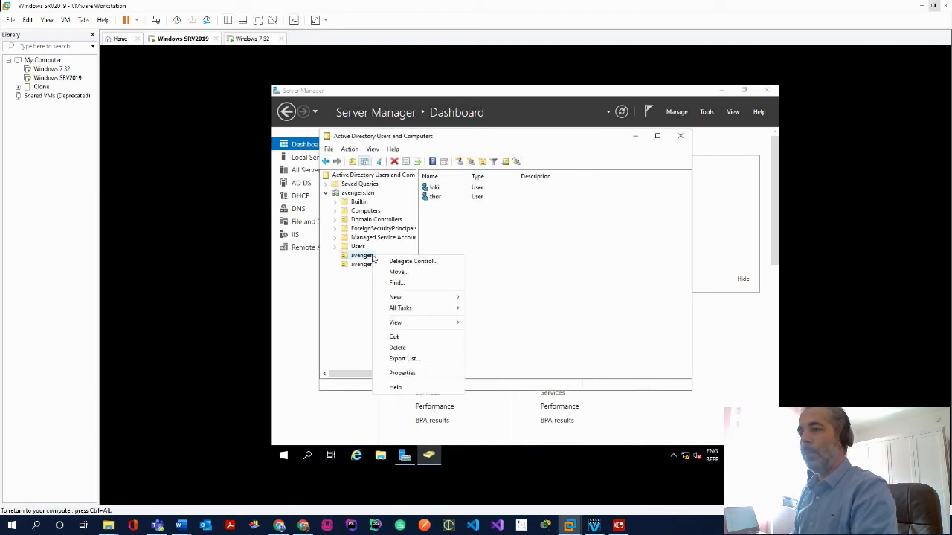
{"action": "mouse_move", "coordinate": [446, 297]}
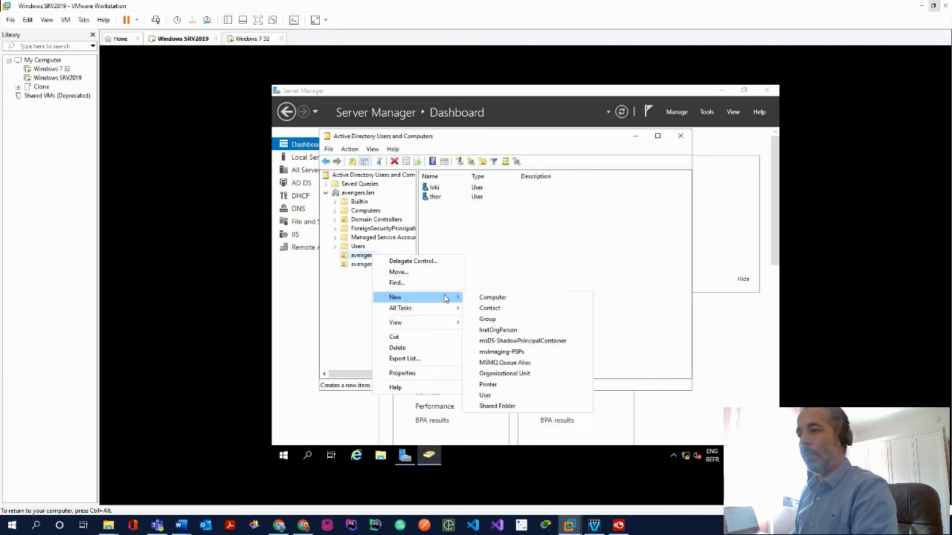
{"action": "left_click", "coordinate": [492, 298]}
{"action": "type", "text": "strange"}
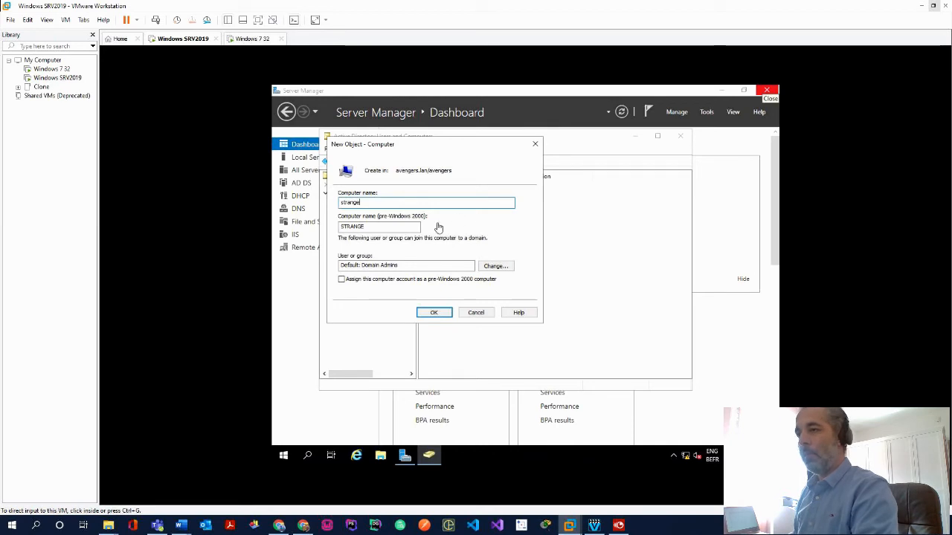
{"action": "left_click", "coordinate": [433, 313]}
Select the loki user account in the avengers OU
{"action": "left_click", "coordinate": [433, 187]}
{"action": "key", "text": "ctrl+alt"}
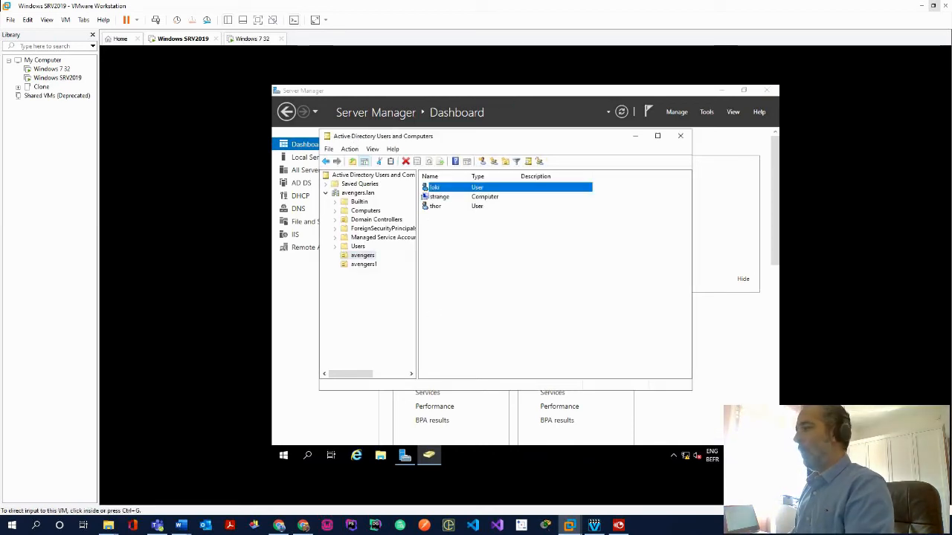
{"action": "left_click", "coordinate": [443, 190]}
In loki's Properties, Profile section, enter the profile path \\thanos\profile\loki
{"action": "right_click", "coordinate": [442, 190]}
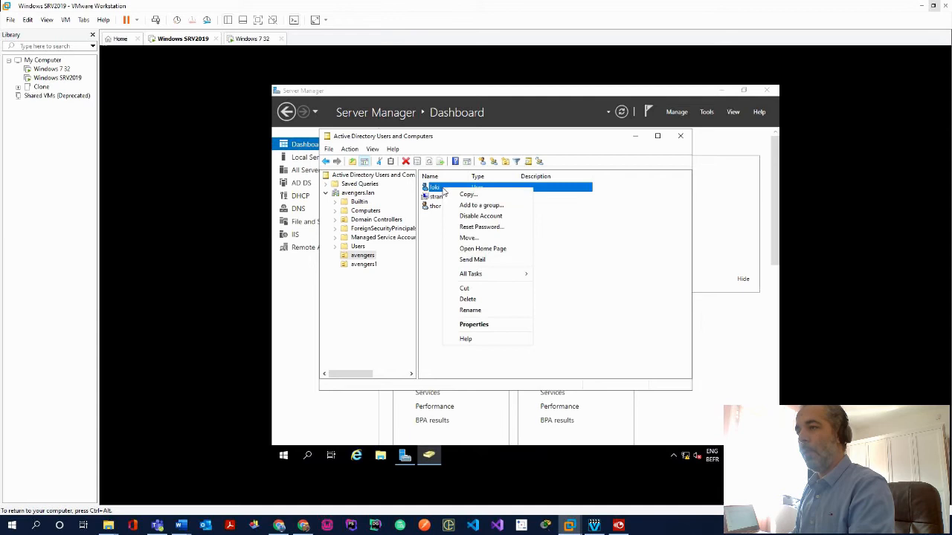
{"action": "left_click", "coordinate": [494, 326]}
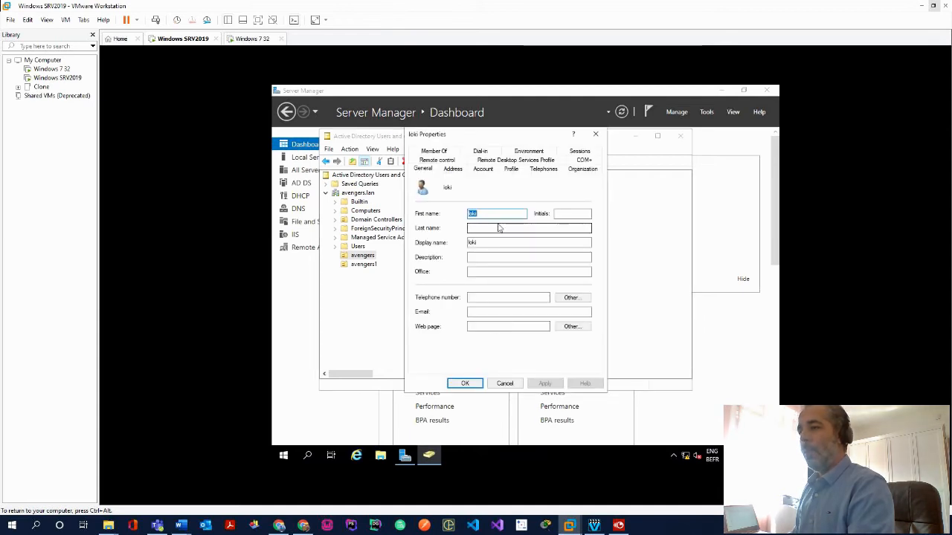
{"action": "left_click", "coordinate": [511, 169]}
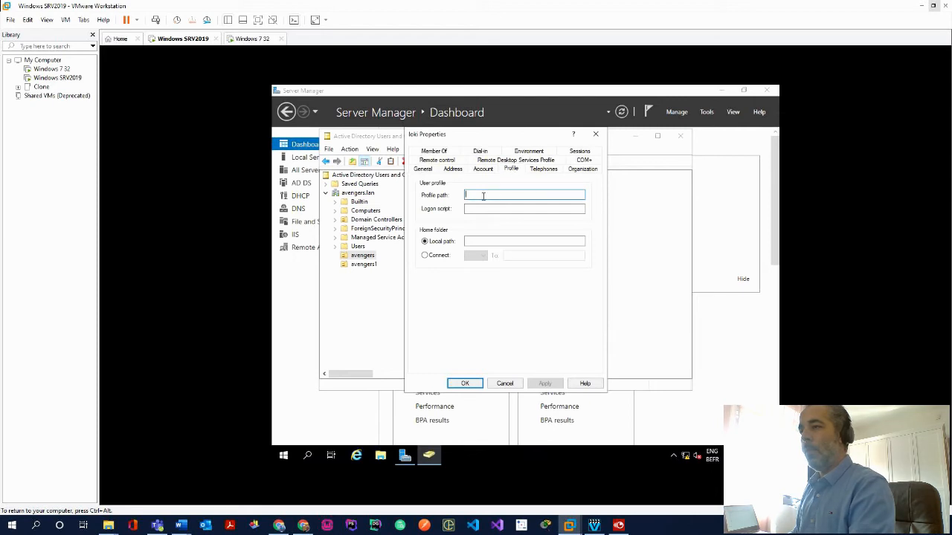
{"action": "type", "text": "\\\\"}
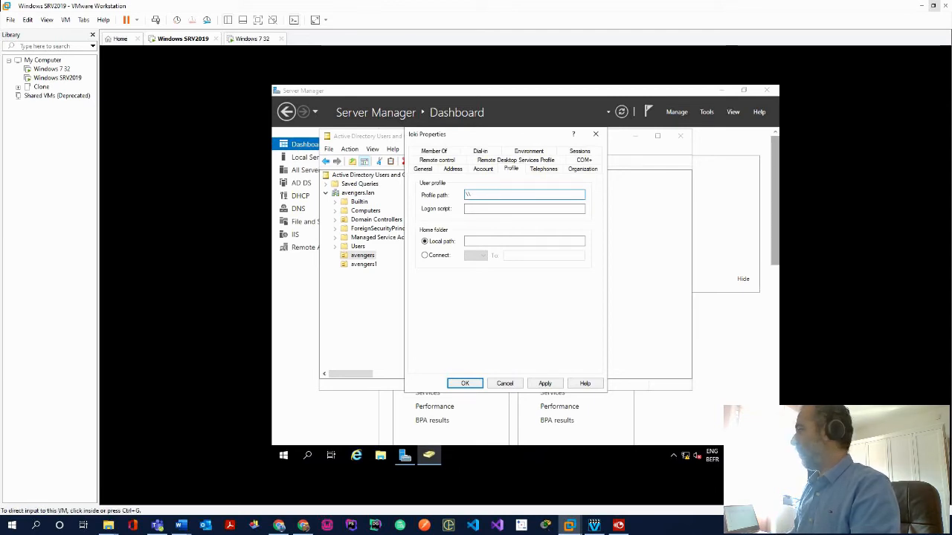
{"action": "key", "text": "alt+Tab"}
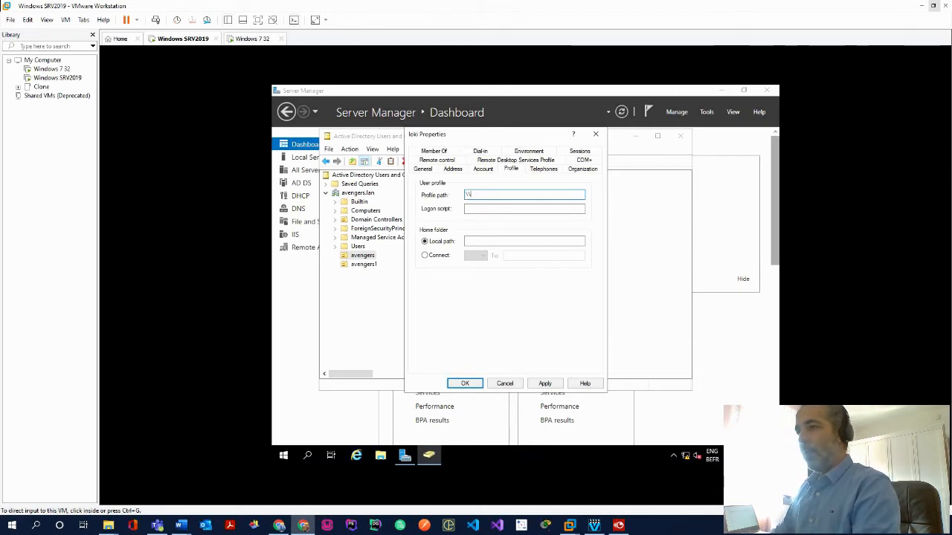
{"action": "left_click", "coordinate": [517, 193]}
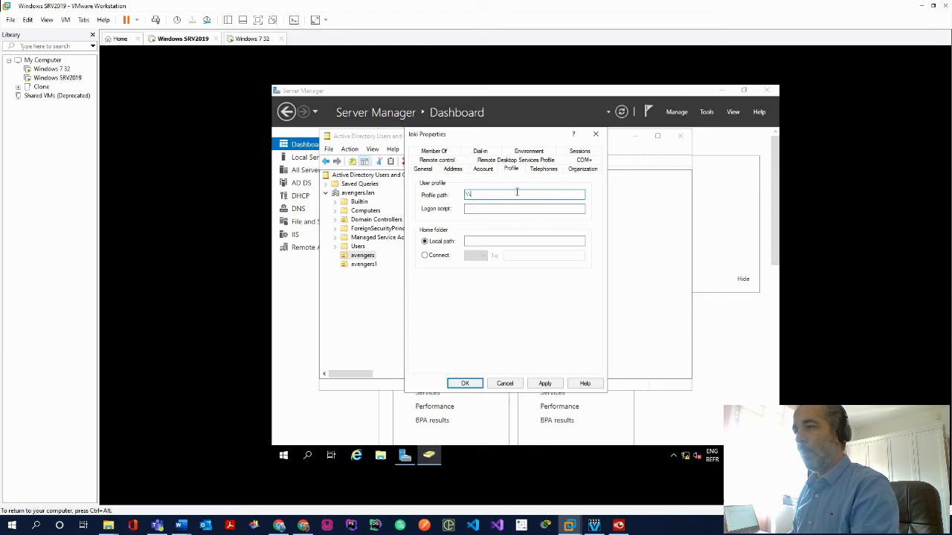
{"action": "type", "text": "tha"}
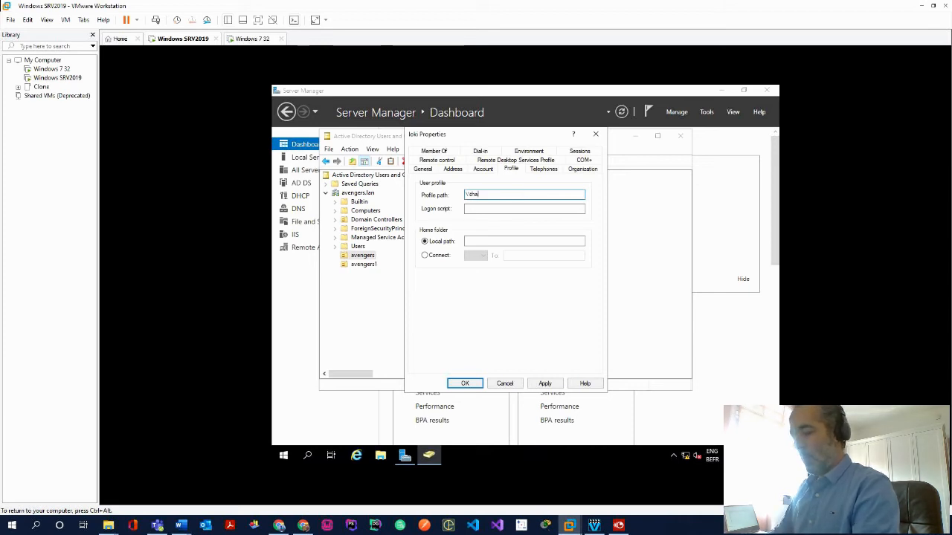
{"action": "type", "text": "nos\\p"}
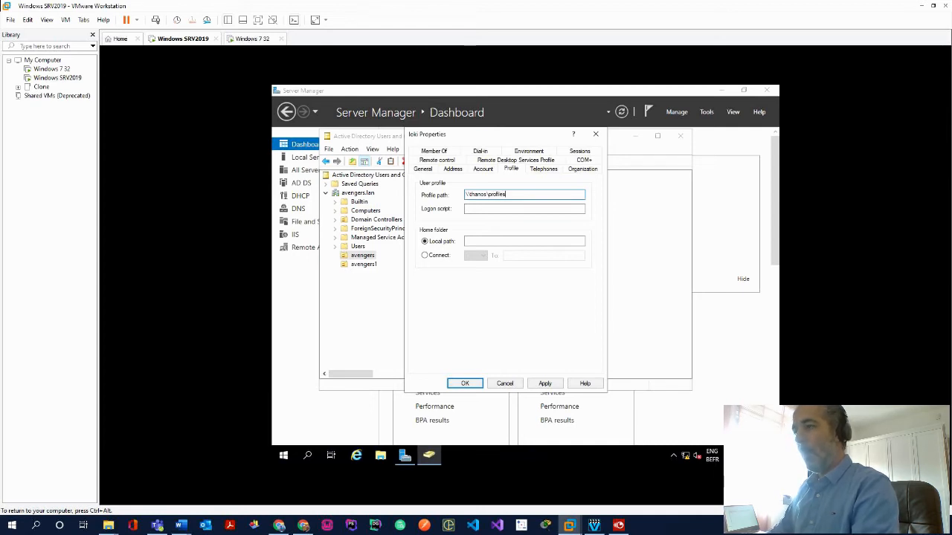
{"action": "type", "text": "rofile\\"}
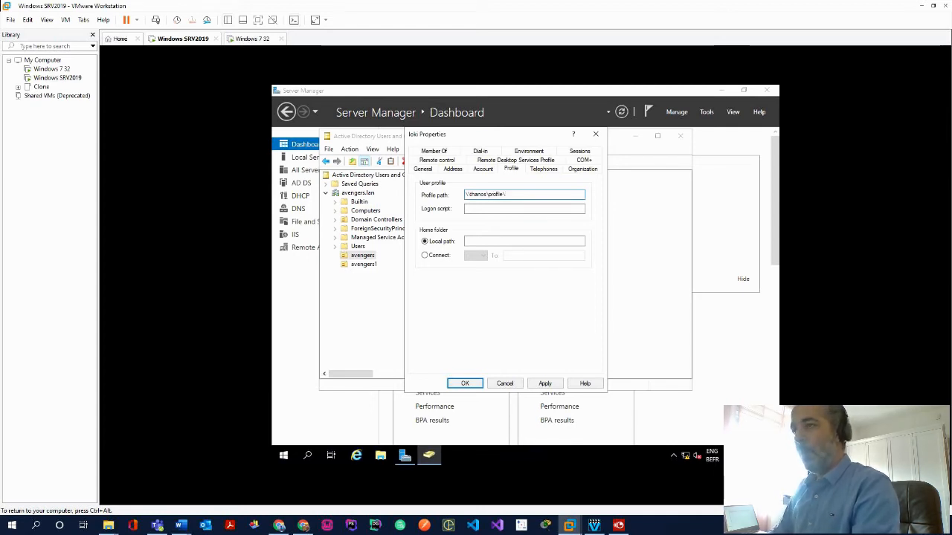
{"action": "type", "text": "loki"}
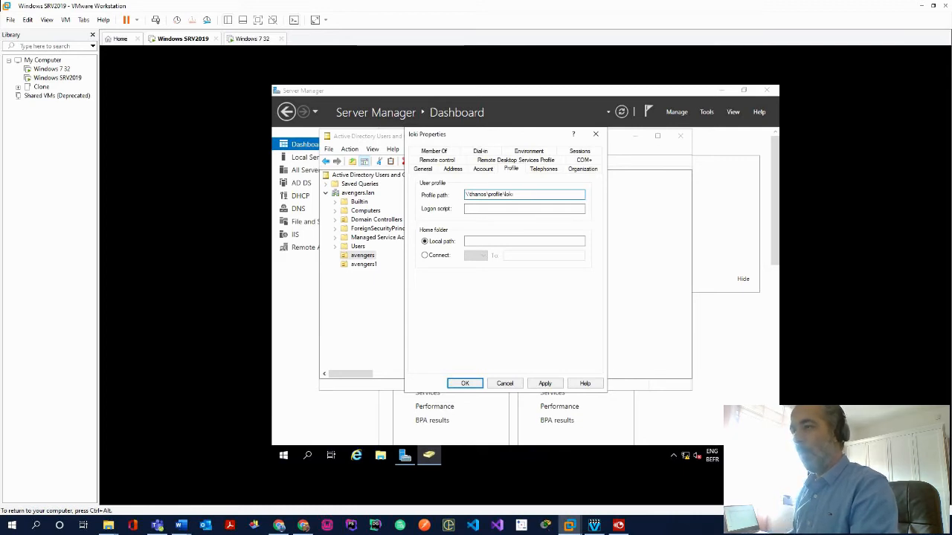
{"action": "key", "text": "Tab"}
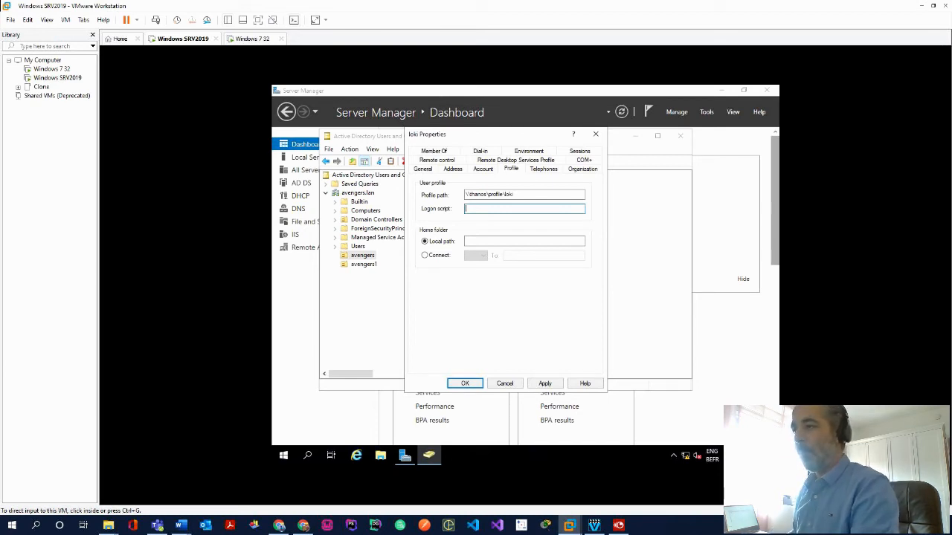
Enter hulk.bat as loki's logon script
{"action": "left_click", "coordinate": [550, 210]}
{"action": "type", "text": "hulk.b"}
{"action": "key", "text": "BackSpace"}
{"action": "key", "text": "BackSpace"}
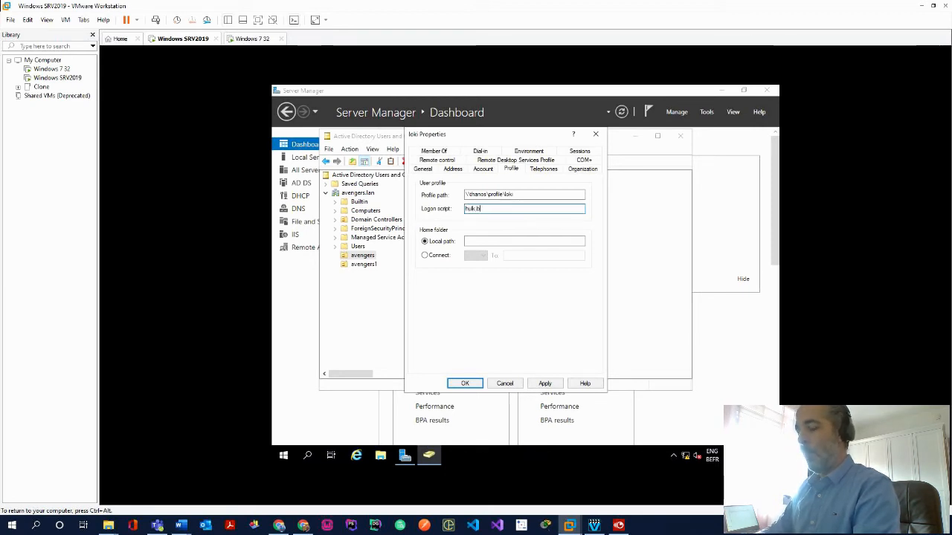
{"action": "type", "text": "at"}
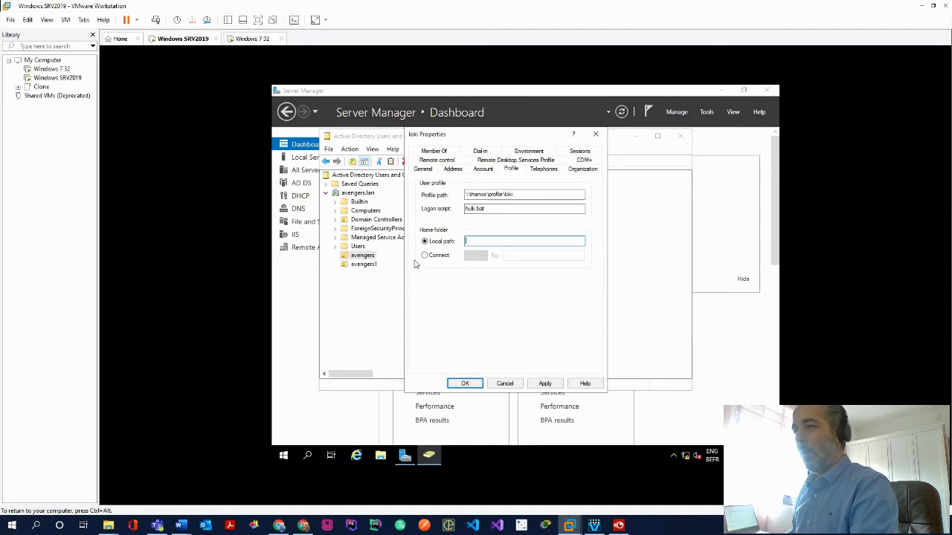
Set loki's home folder to connect Z: to \\thanos\home\loki
{"action": "left_click", "coordinate": [425, 255]}
{"action": "left_click", "coordinate": [525, 255]}
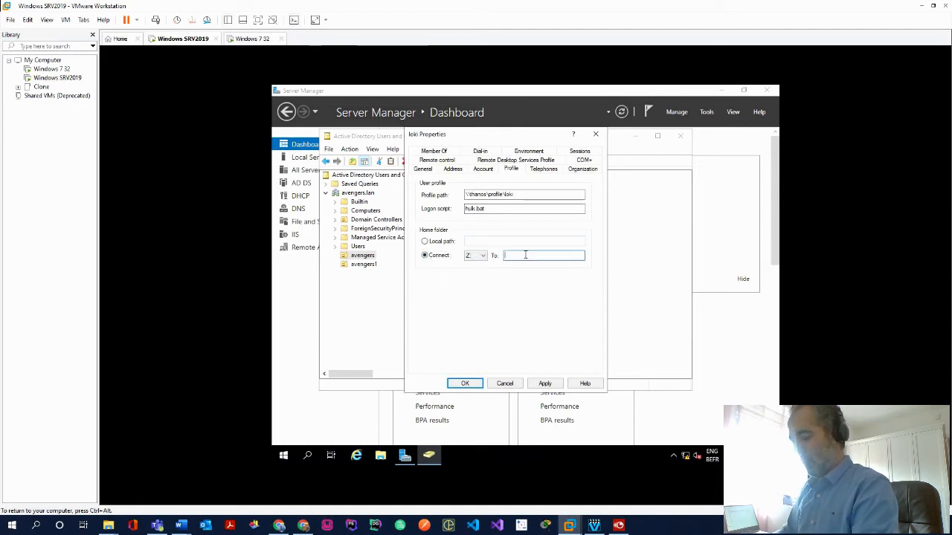
{"action": "type", "text": "\\"}
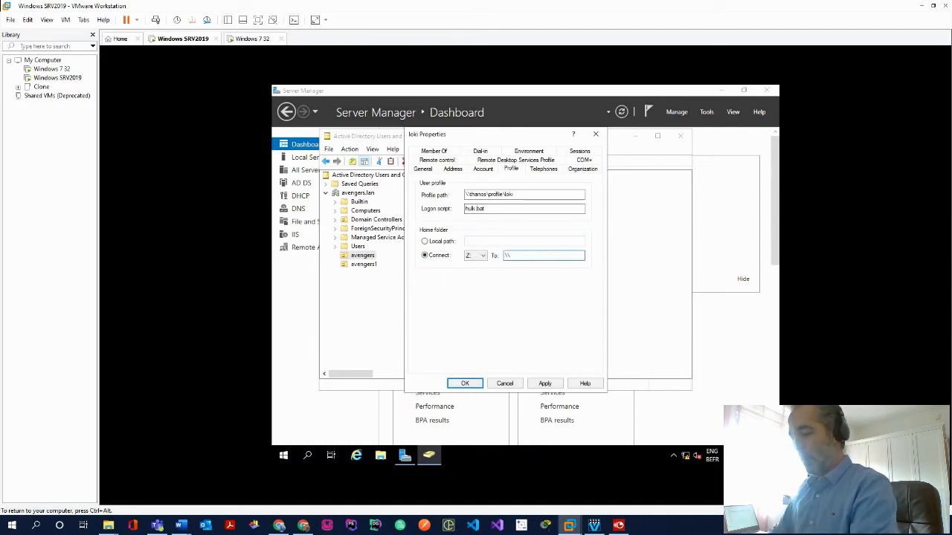
{"action": "type", "text": "\\thor"}
{"action": "key", "text": "BackSpace"}
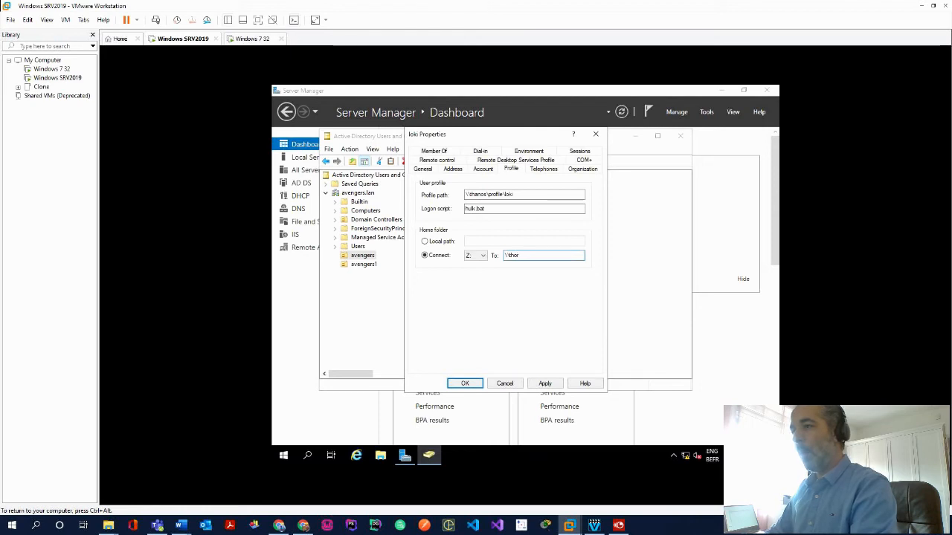
{"action": "type", "text": "ano"}
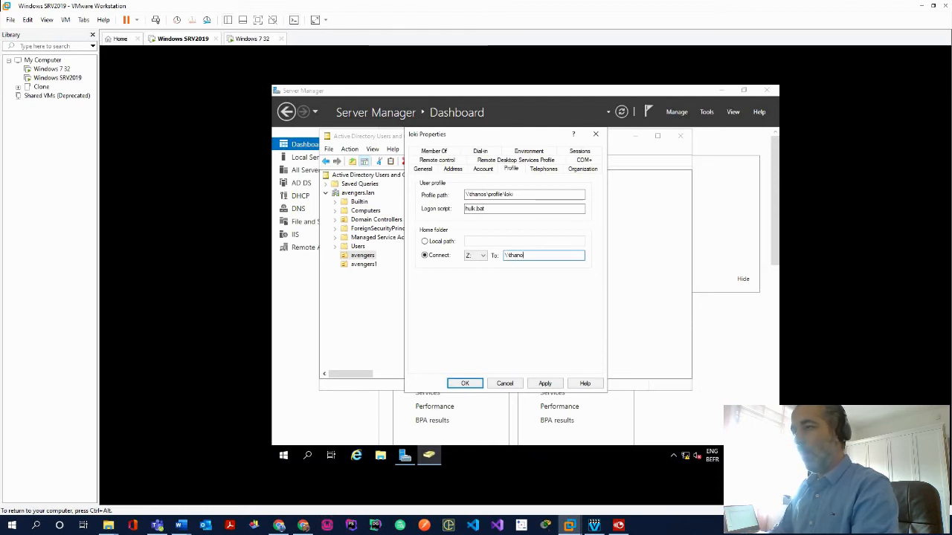
{"action": "type", "text": "s\\ho"}
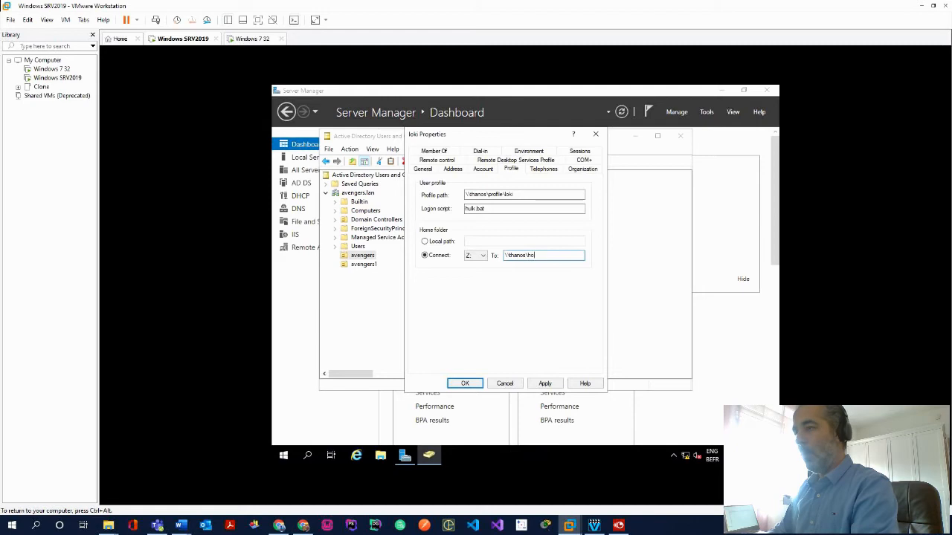
{"action": "type", "text": "me\\l"}
{"action": "key", "text": "BackSpace"}
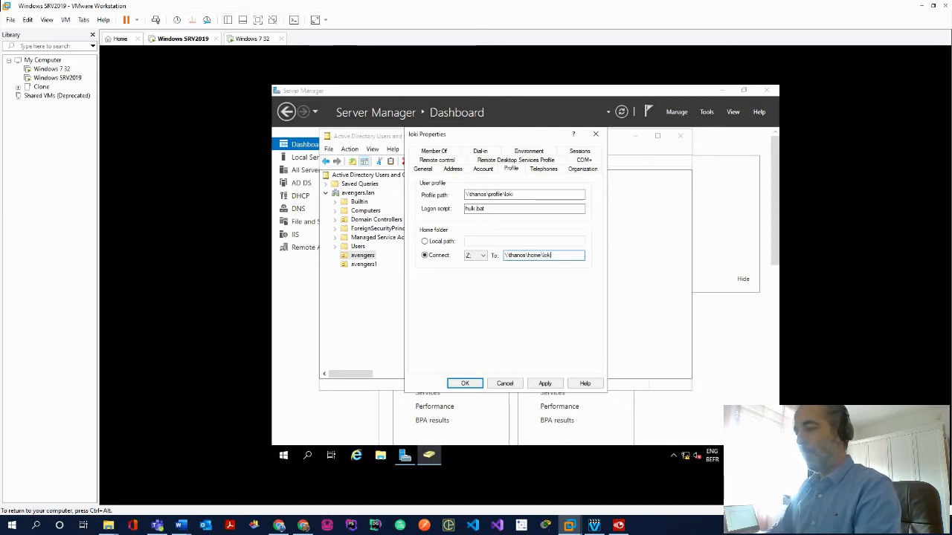
{"action": "type", "text": "i"}
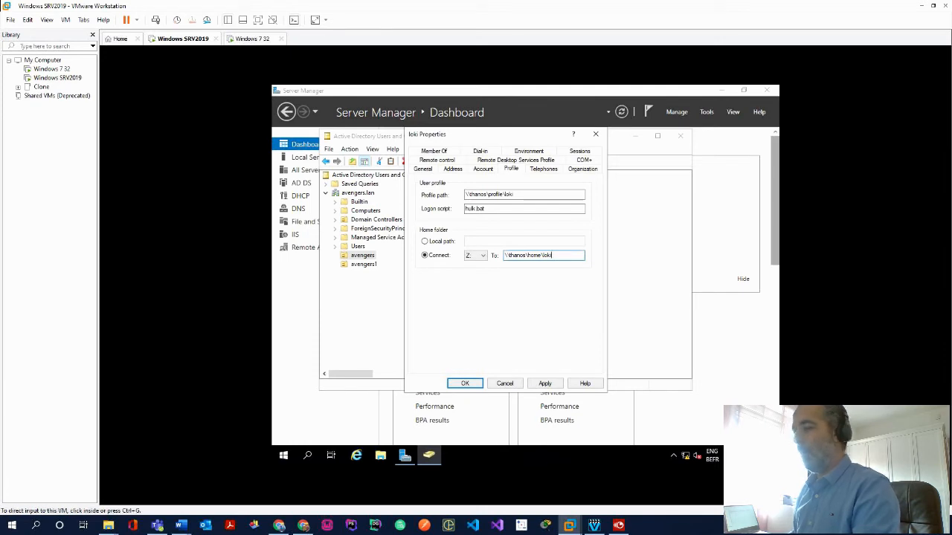
Save loki's settings, accept the home-folder-not-created warning, and select thor
{"action": "left_click", "coordinate": [466, 383]}
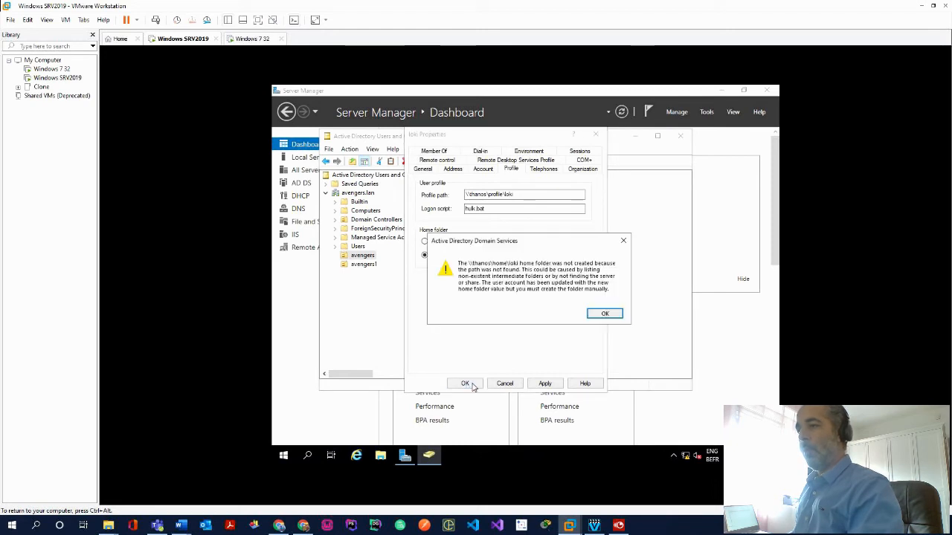
{"action": "left_click", "coordinate": [604, 313]}
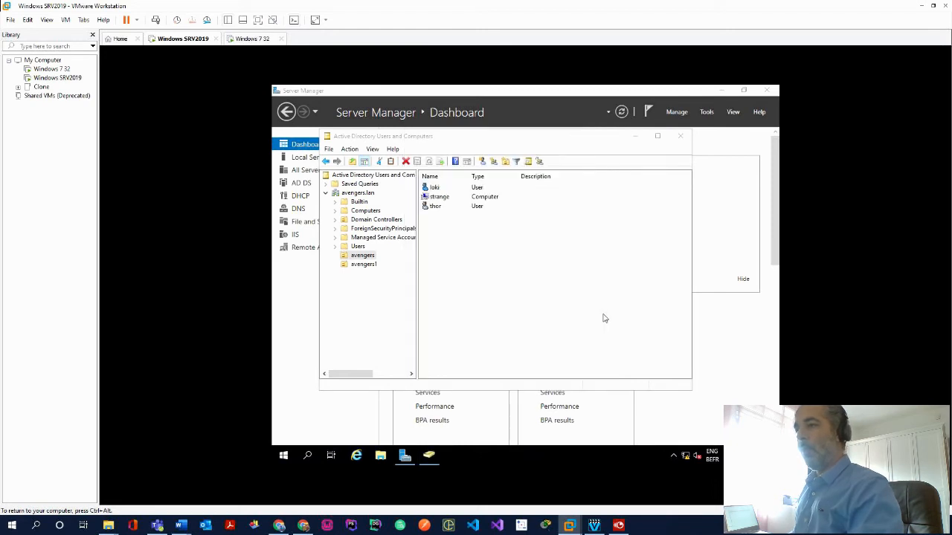
{"action": "left_click", "coordinate": [480, 208]}
Open thor's Profile properties and begin the profile path with \\thanos
{"action": "right_click", "coordinate": [445, 208]}
{"action": "left_click", "coordinate": [481, 345]}
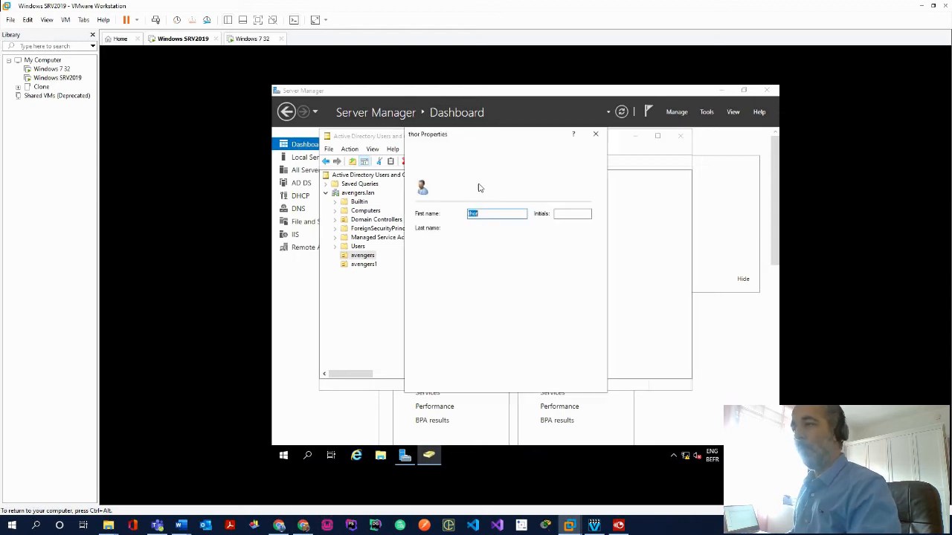
{"action": "left_click", "coordinate": [511, 170]}
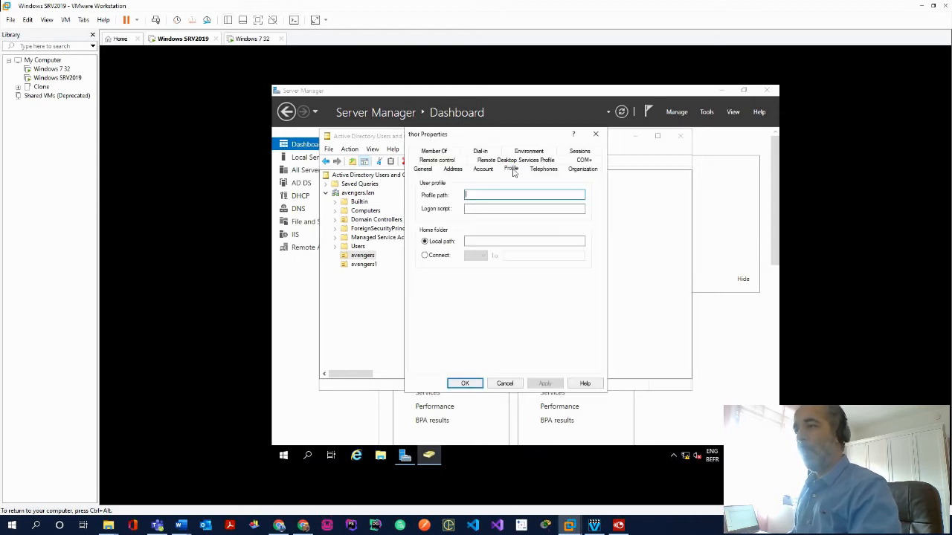
{"action": "left_click", "coordinate": [498, 193]}
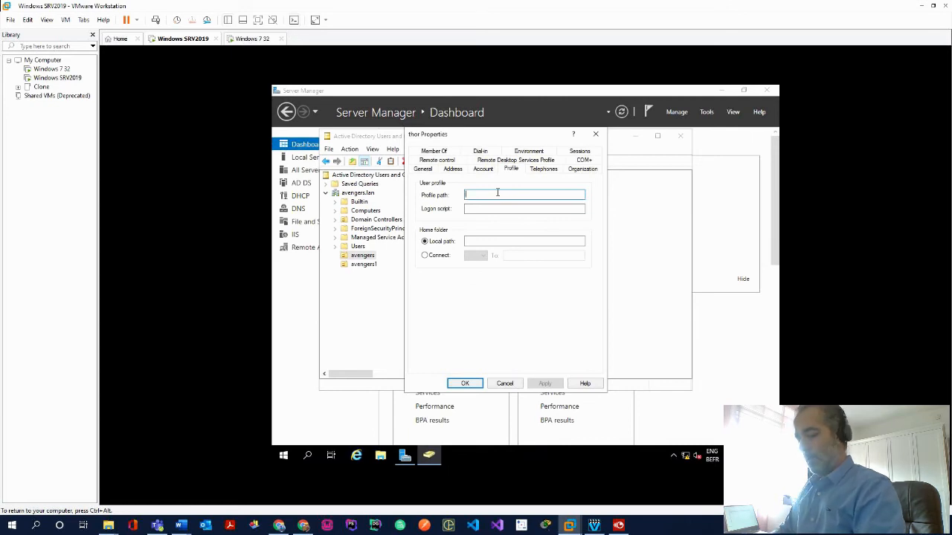
{"action": "type", "text": "\\\\"}
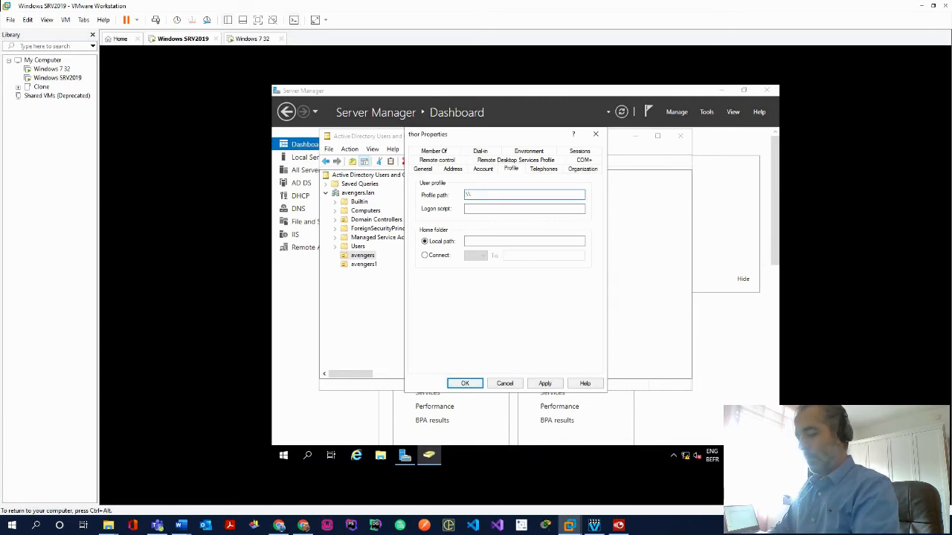
{"action": "type", "text": "thanos\\profile\\thor"}
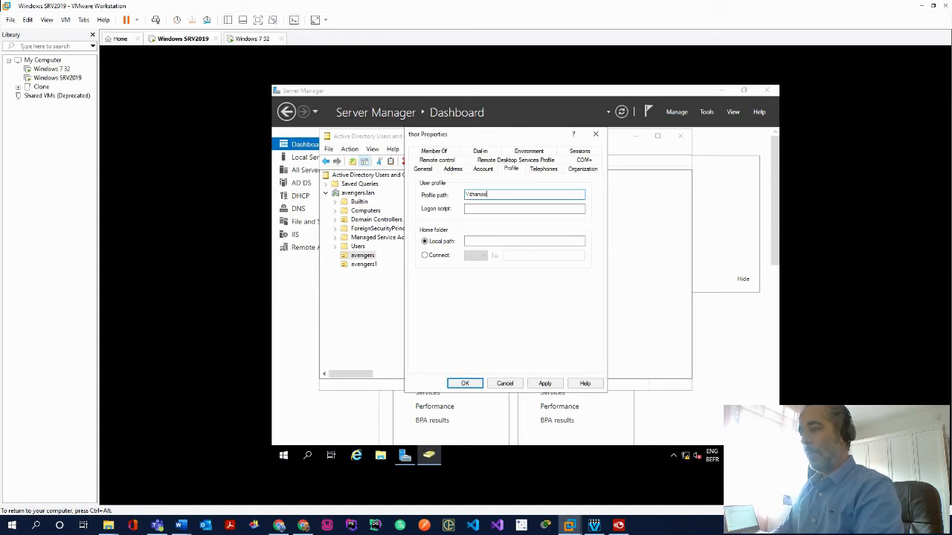
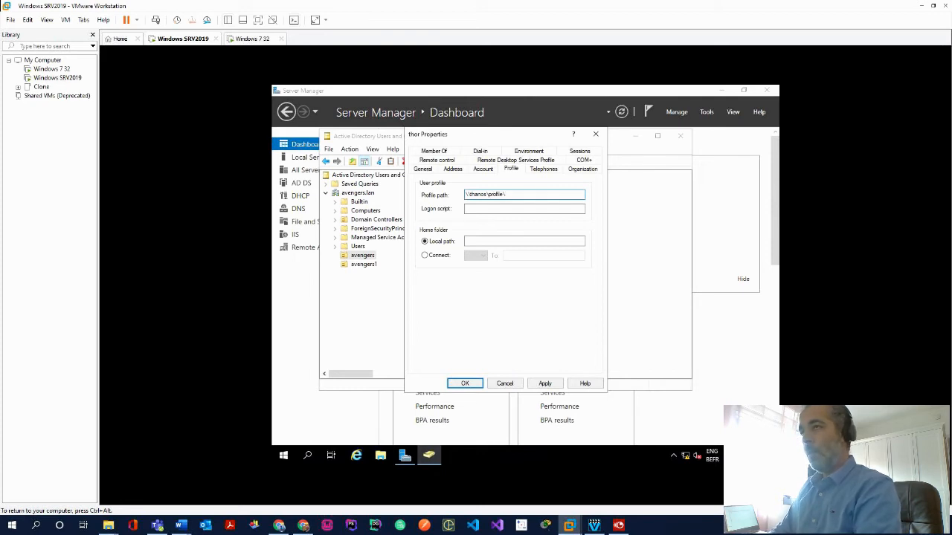
Complete thor's profile path \\thanos\profile\thor and set the logon script to hulk.bat
{"action": "type", "text": "thor"}
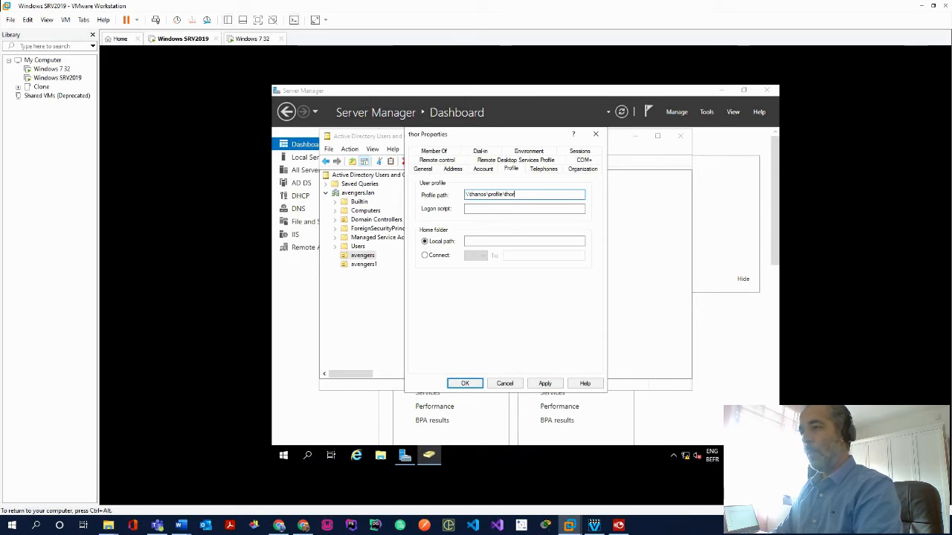
{"action": "key", "text": "Tab"}
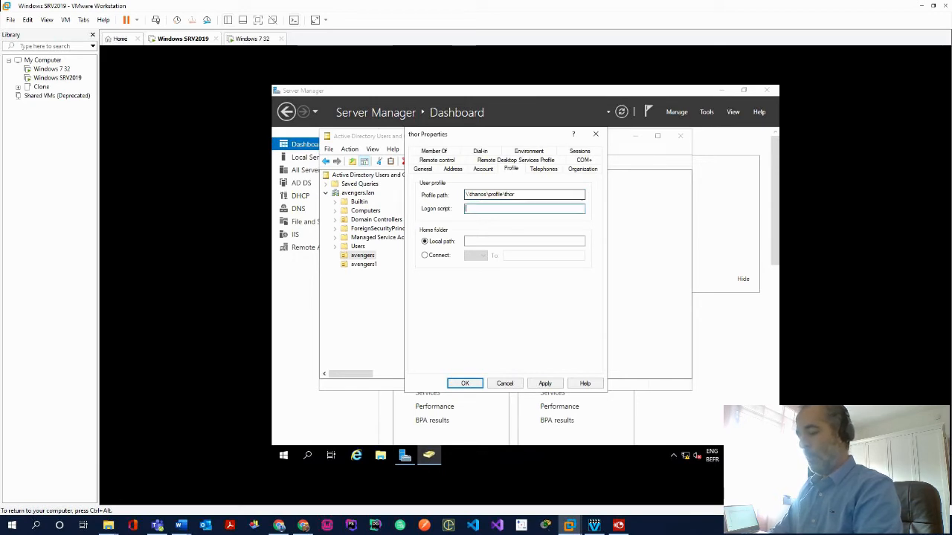
{"action": "type", "text": "hulk.b"}
{"action": "key", "text": "Tab"}
{"action": "key", "text": "Tab"}
{"action": "key", "text": "Tab"}
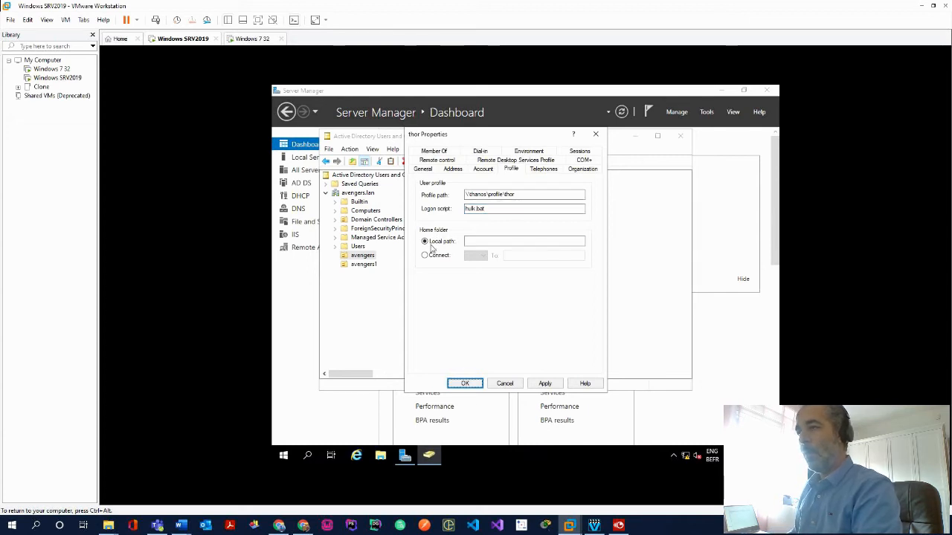
Connect Z: to \\thanos\home\thor, accept the home-folder warning, and save thor's properties
{"action": "left_click", "coordinate": [425, 255]}
{"action": "left_click", "coordinate": [551, 256]}
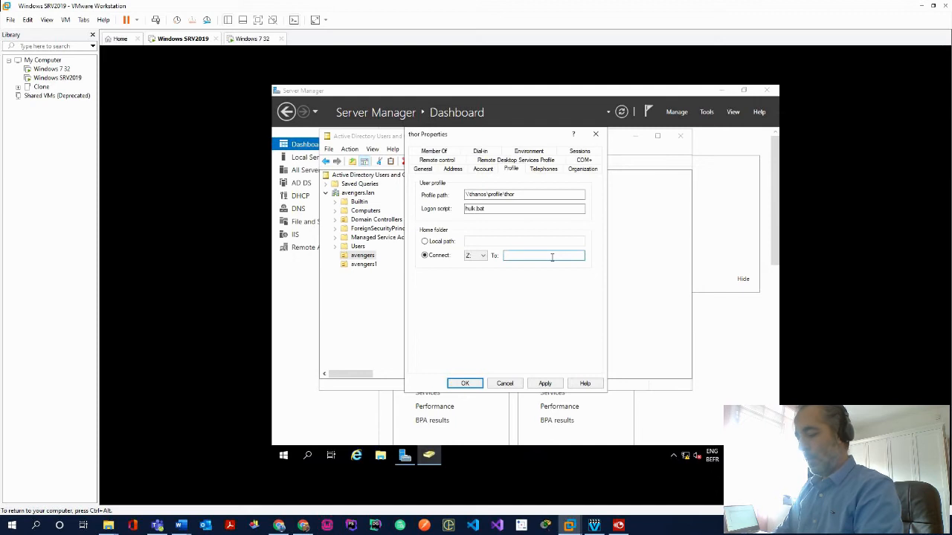
{"action": "type", "text": "\\\\"}
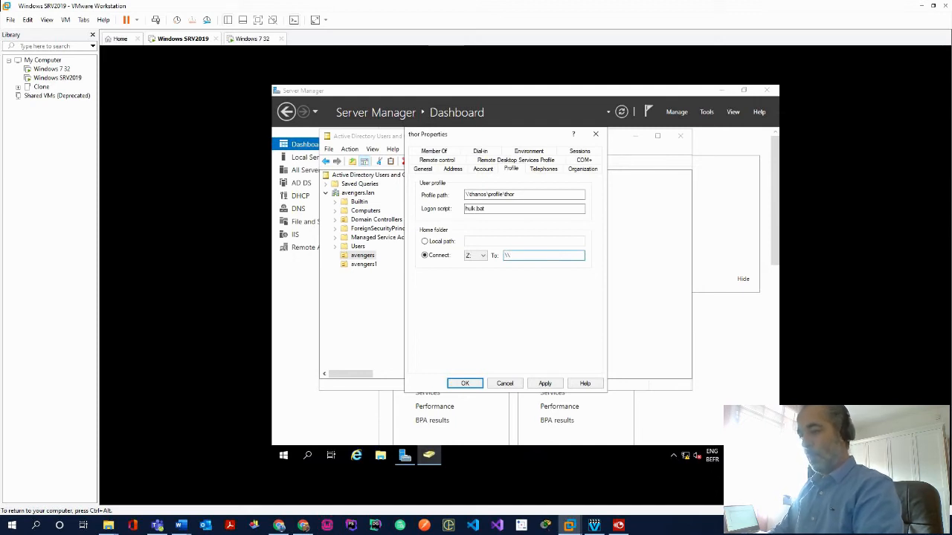
{"action": "type", "text": "thanos\\home"}
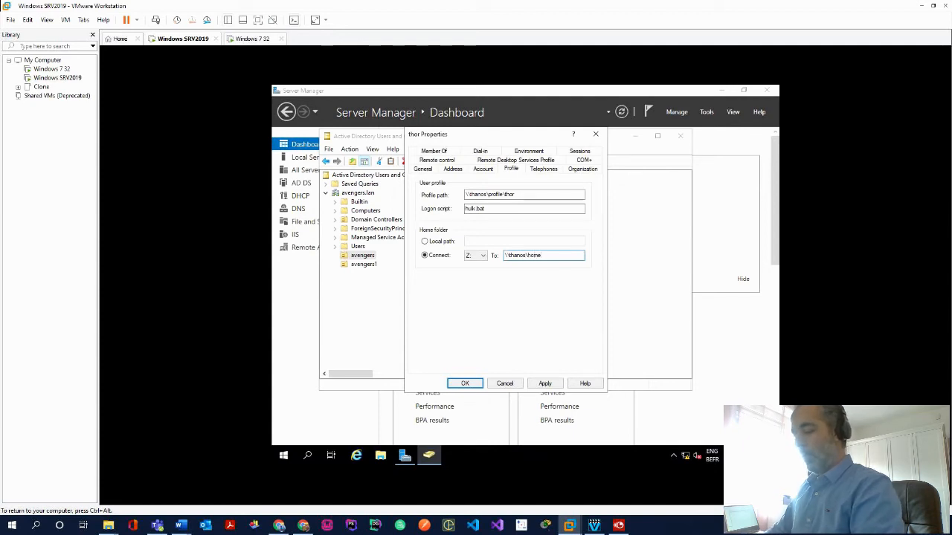
{"action": "type", "text": "thor"}
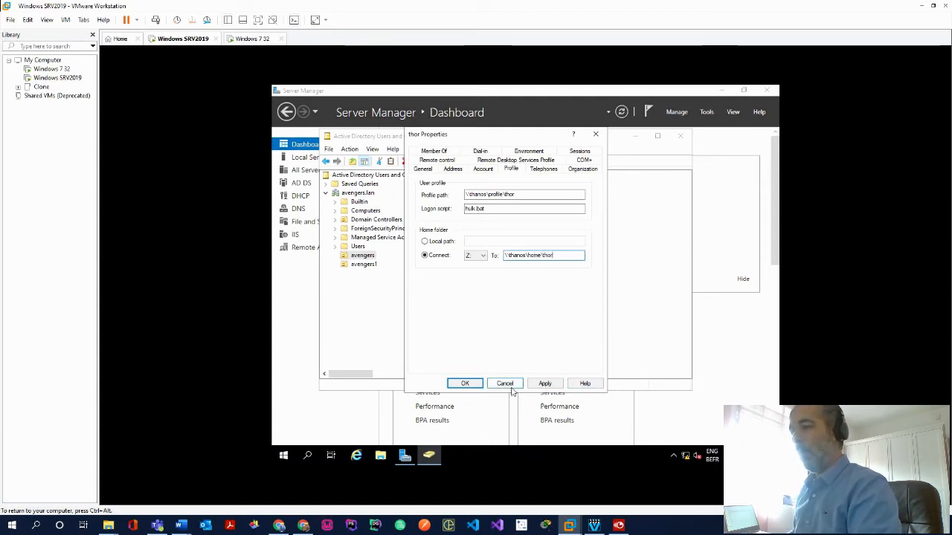
{"action": "key", "text": "Return"}
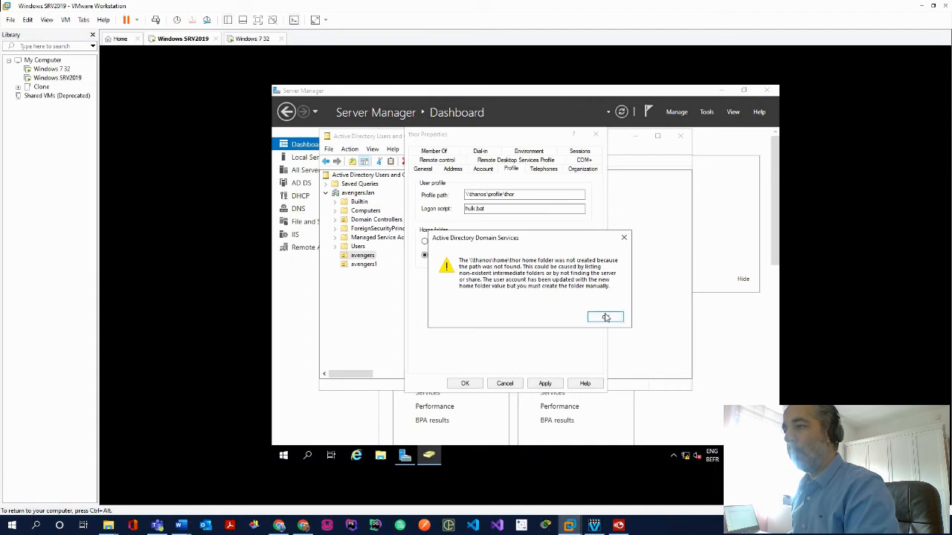
{"action": "left_click", "coordinate": [606, 318]}
{"action": "left_click", "coordinate": [464, 383]}
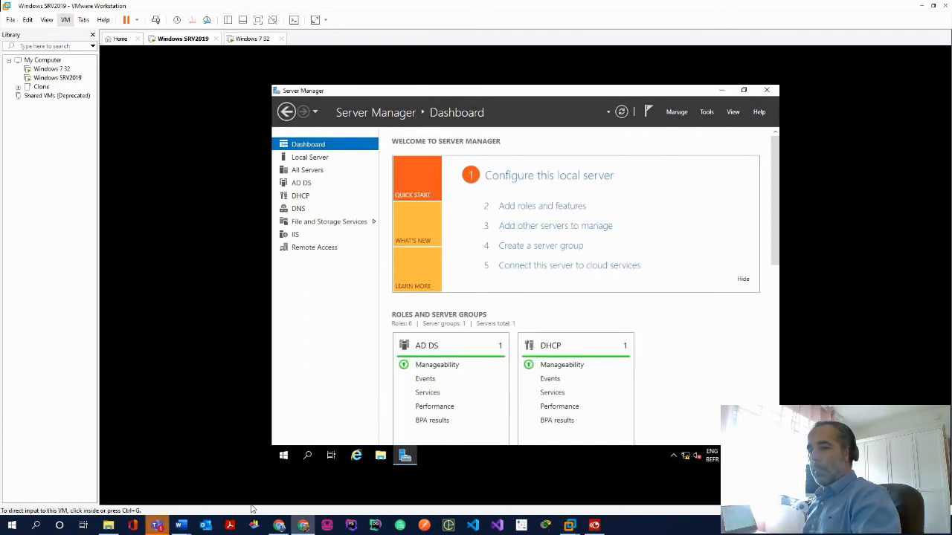
Launch gpedit.msc and navigate to Computer Configuration > Administrative Templates > System > User Profiles
{"action": "left_click", "coordinate": [281, 472]}
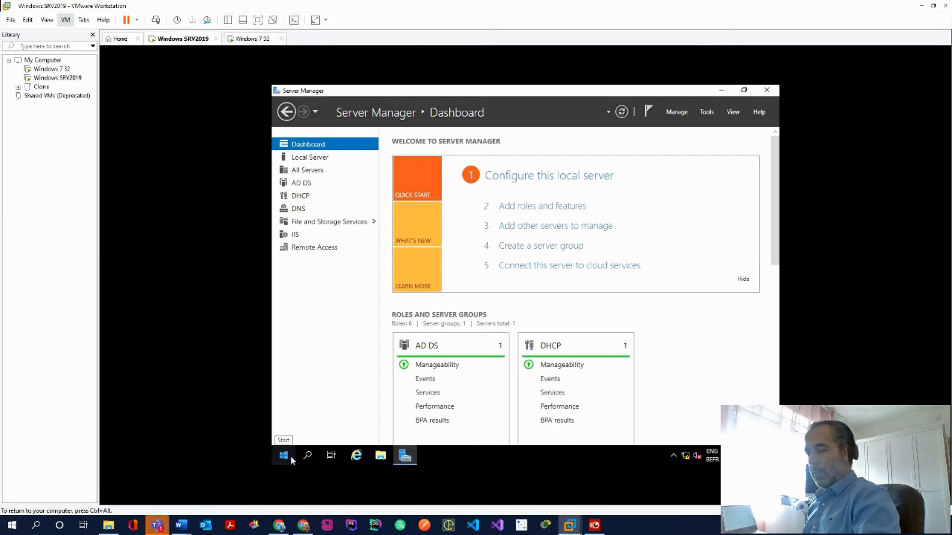
{"action": "key", "text": "super+d"}
{"action": "key", "text": "super+r"}
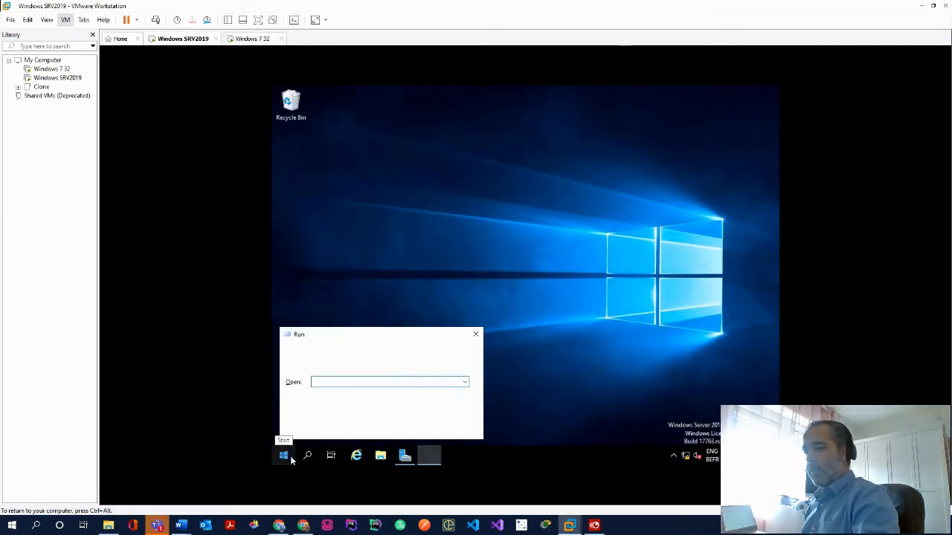
{"action": "left_click", "coordinate": [382, 424]}
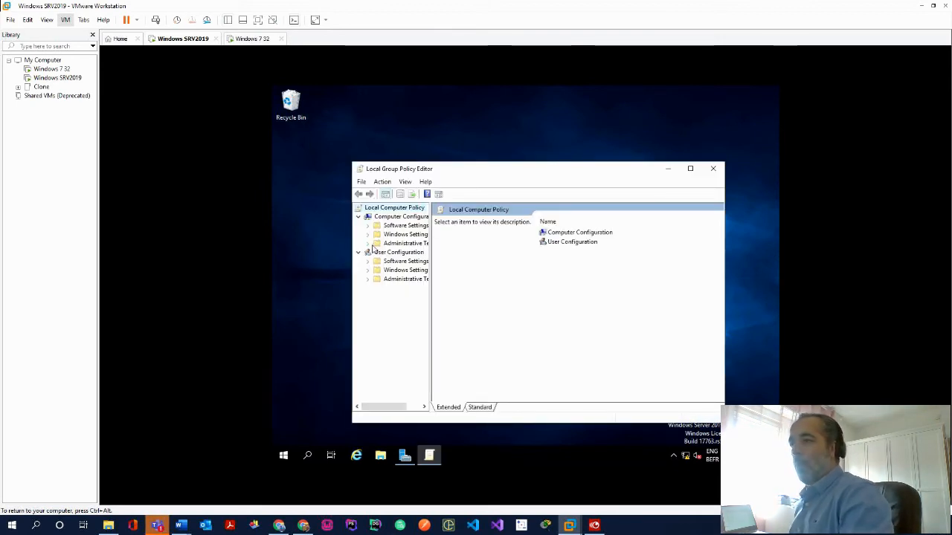
{"action": "left_click", "coordinate": [369, 244]}
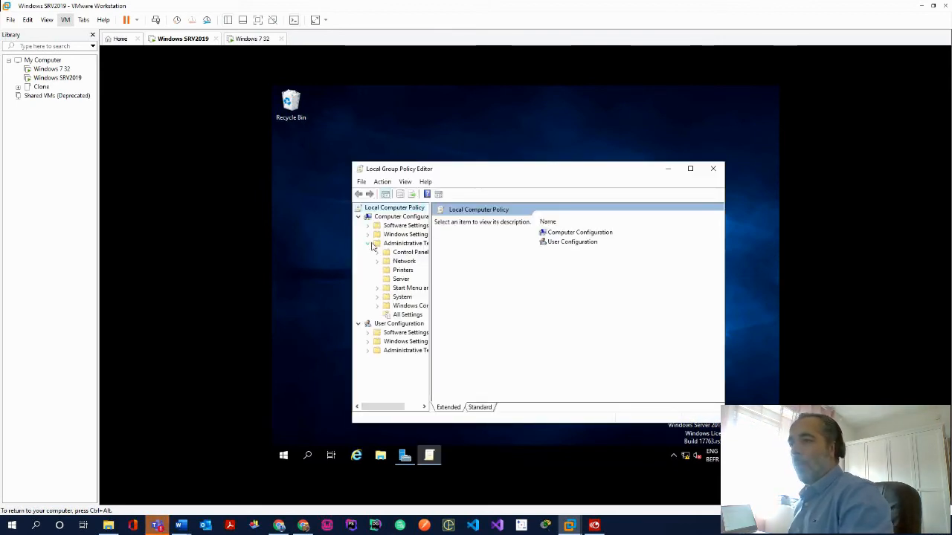
{"action": "left_click", "coordinate": [377, 297]}
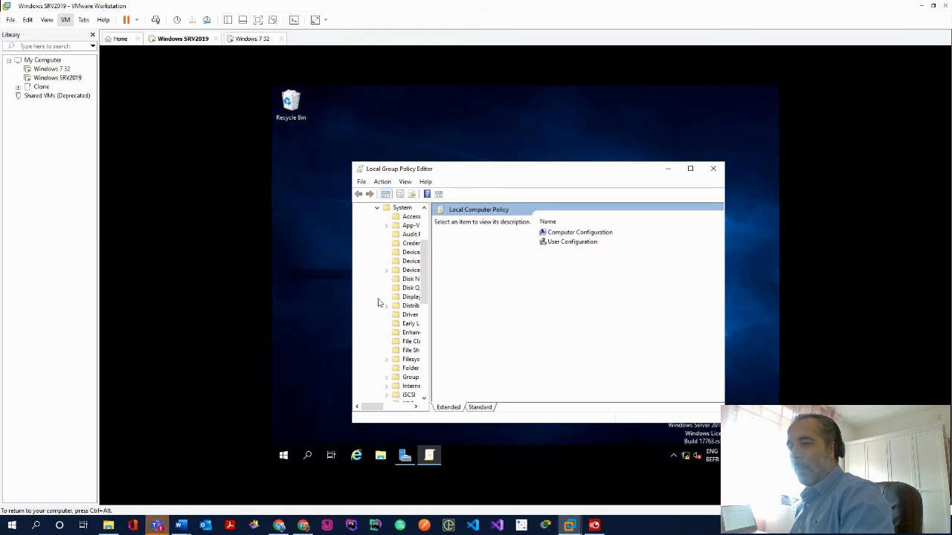
{"action": "left_click", "coordinate": [407, 369]}
{"action": "scroll", "coordinate": [407, 369], "scroll_direction": "down", "scroll_amount": 5}
{"action": "left_click", "coordinate": [411, 395]}
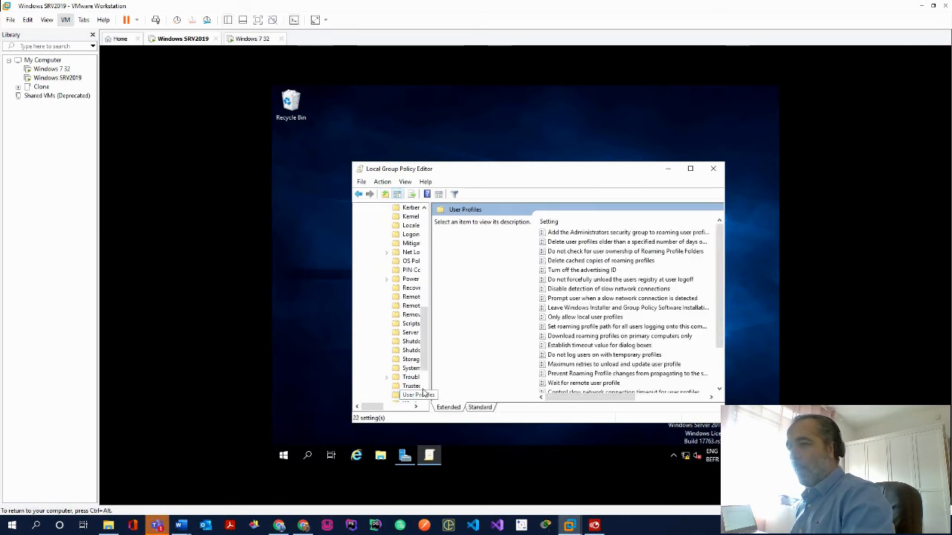
Enable 'Add the Administrators security group to roaming user profiles' and close the editor
{"action": "left_click", "coordinate": [613, 233]}
{"action": "right_click", "coordinate": [613, 234]}
{"action": "left_click", "coordinate": [630, 239]}
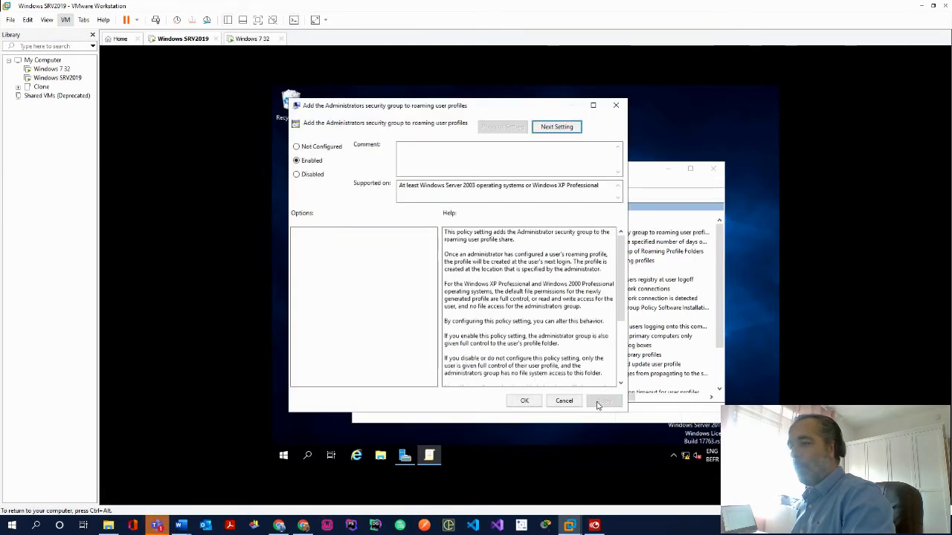
{"action": "left_click", "coordinate": [604, 401]}
{"action": "left_click", "coordinate": [524, 401]}
{"action": "left_click", "coordinate": [713, 168]}
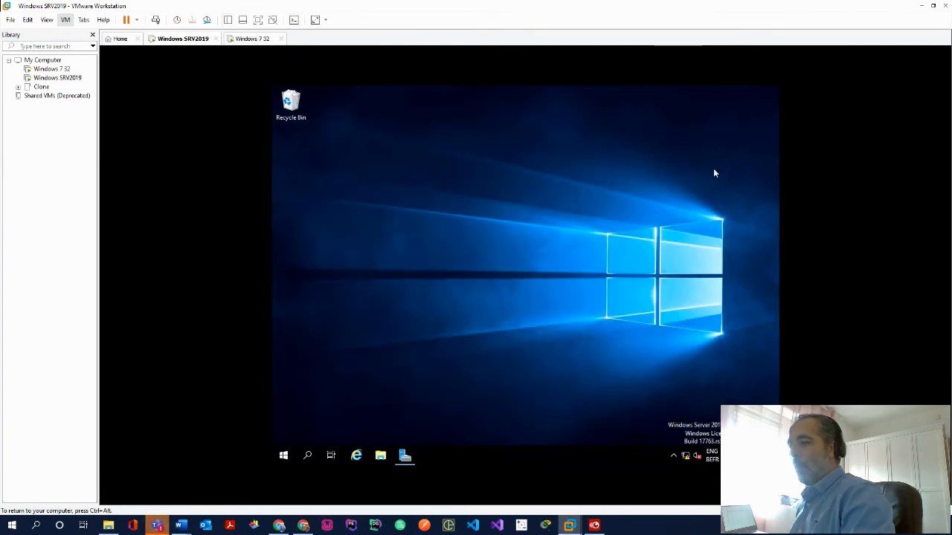
Create a new folder named home on Local Disk (C:)
{"action": "left_click", "coordinate": [406, 463]}
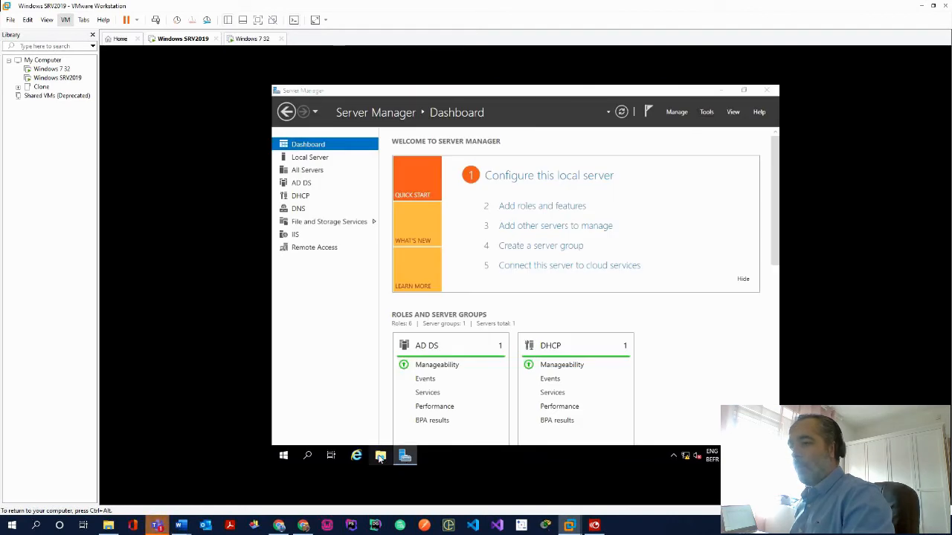
{"action": "left_click", "coordinate": [380, 457]}
{"action": "left_click", "coordinate": [394, 268]}
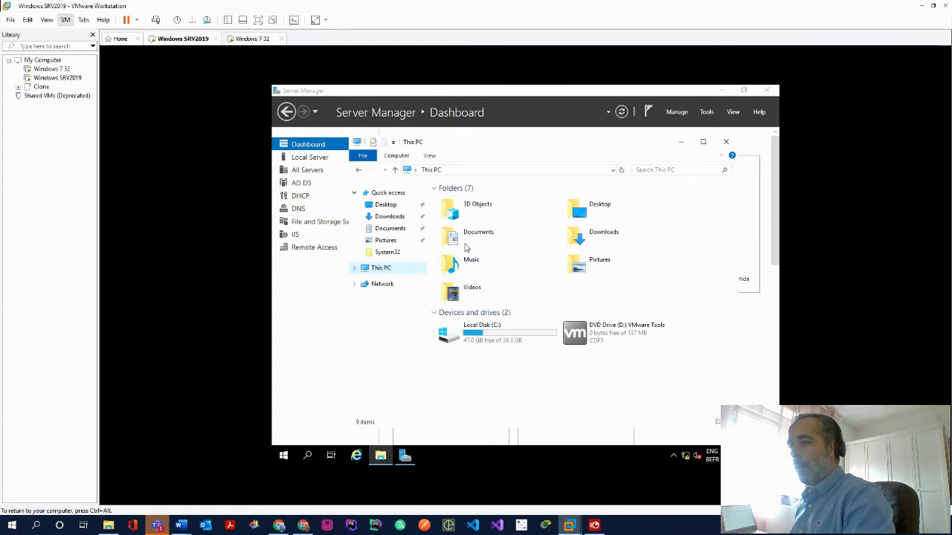
{"action": "double_click", "coordinate": [505, 339]}
{"action": "right_click", "coordinate": [501, 316]}
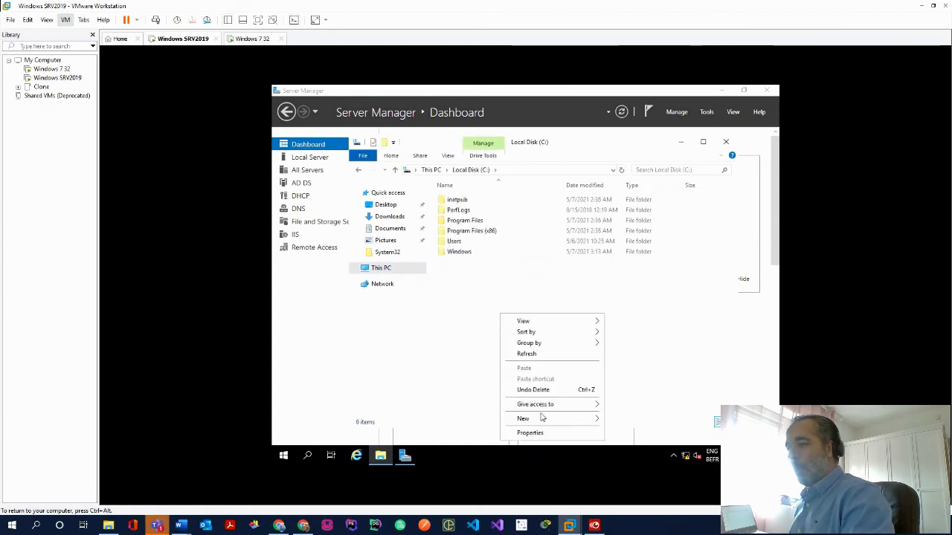
{"action": "mouse_move", "coordinate": [551, 420]}
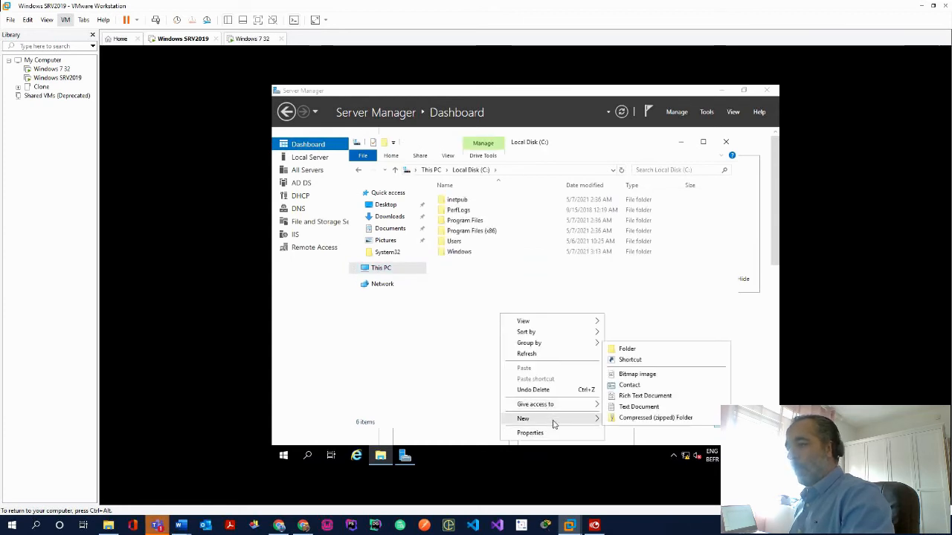
{"action": "left_click", "coordinate": [644, 347]}
{"action": "type", "text": "home"}
{"action": "key", "text": "Return"}
Allow the Users group Full control in the home folder's Security permissions
{"action": "right_click", "coordinate": [474, 264]}
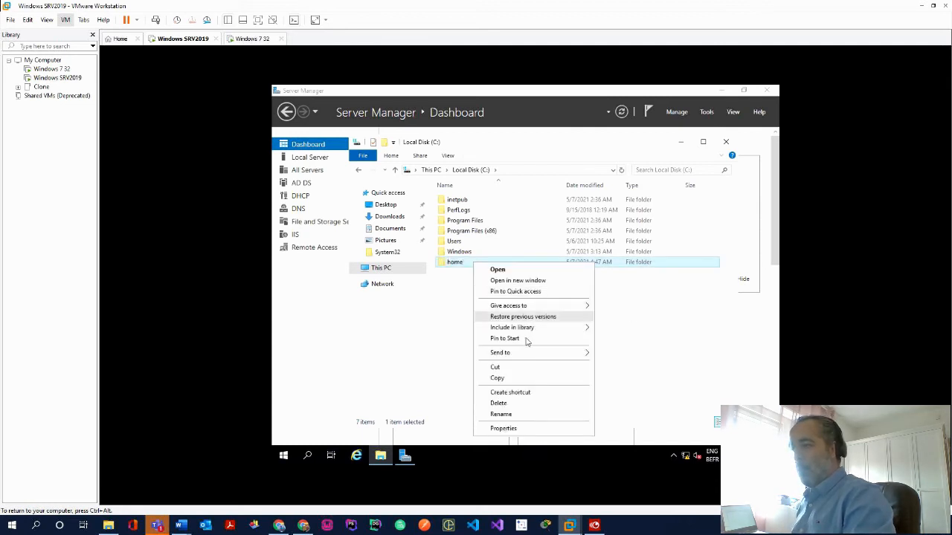
{"action": "left_click", "coordinate": [523, 430]}
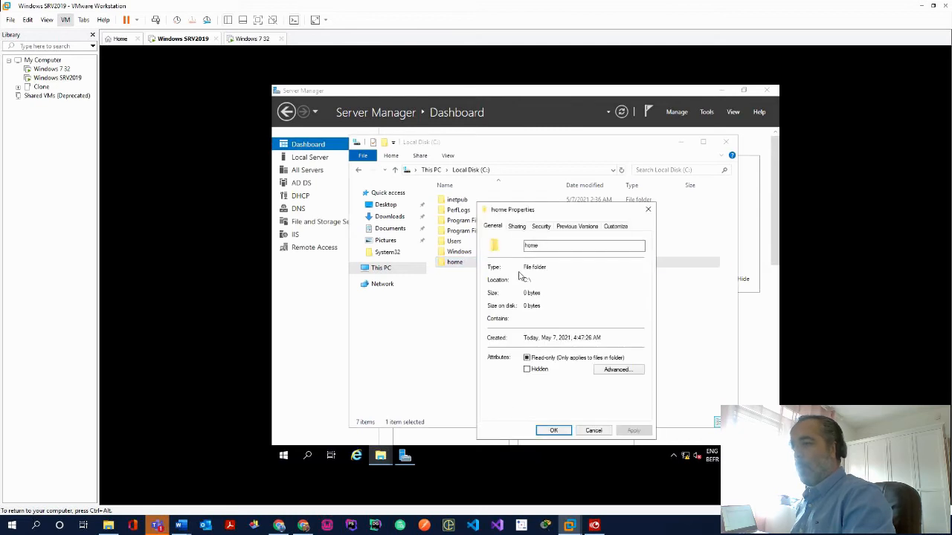
{"action": "left_click", "coordinate": [540, 227]}
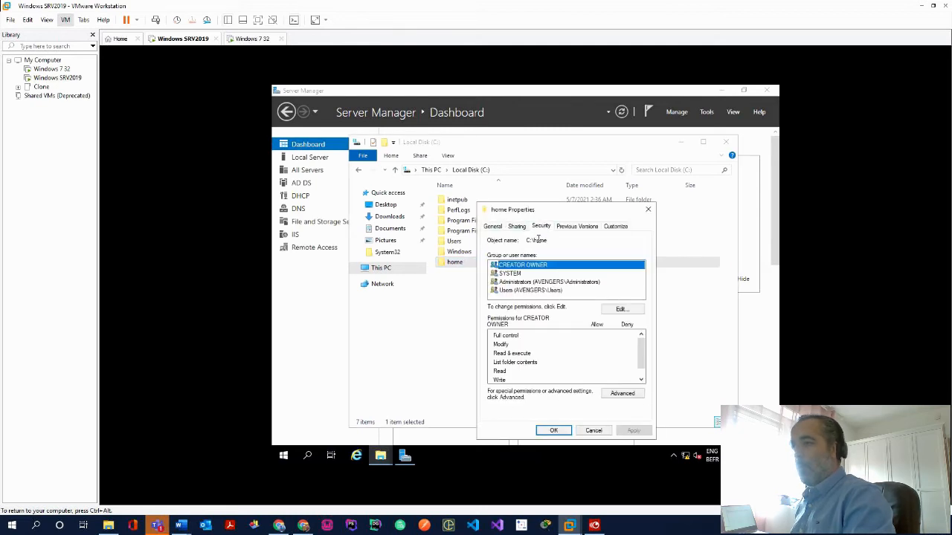
{"action": "left_click", "coordinate": [548, 290]}
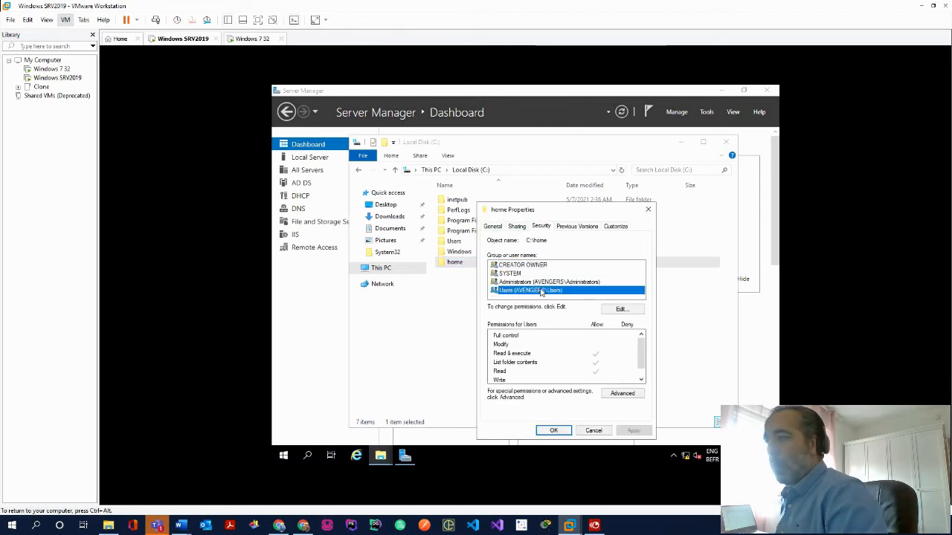
{"action": "left_click", "coordinate": [620, 310]}
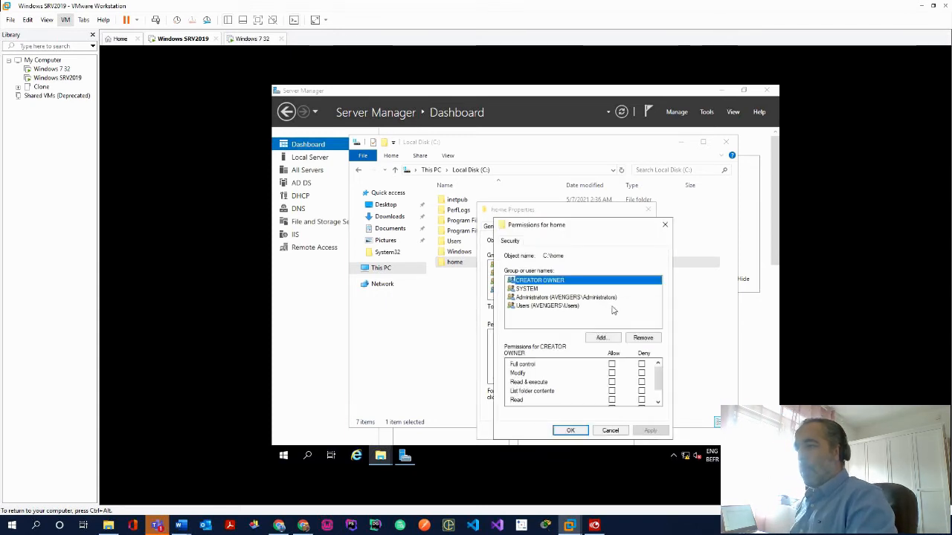
{"action": "left_click", "coordinate": [551, 306]}
{"action": "left_click", "coordinate": [612, 365]}
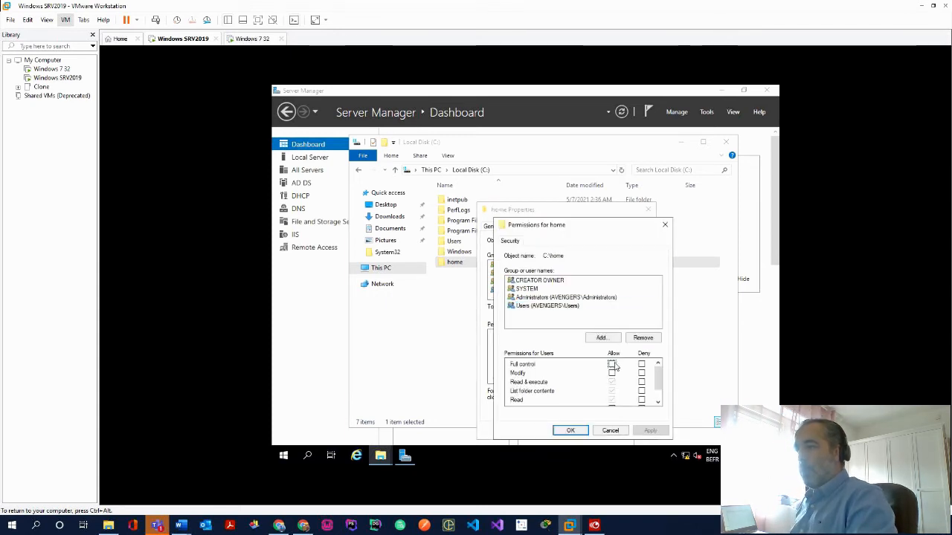
{"action": "left_click", "coordinate": [649, 431]}
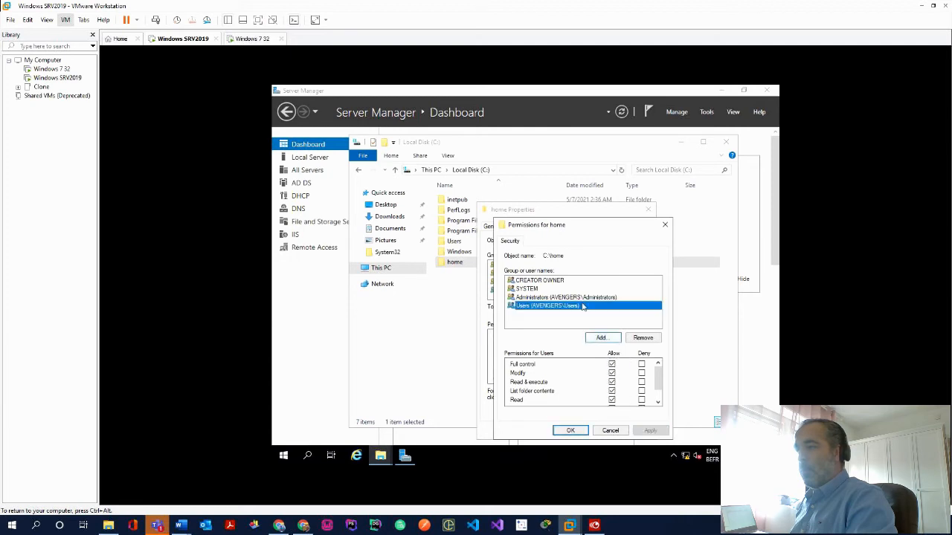
{"action": "left_click", "coordinate": [602, 337]}
{"action": "type", "text": "user"}
{"action": "left_click", "coordinate": [693, 315]}
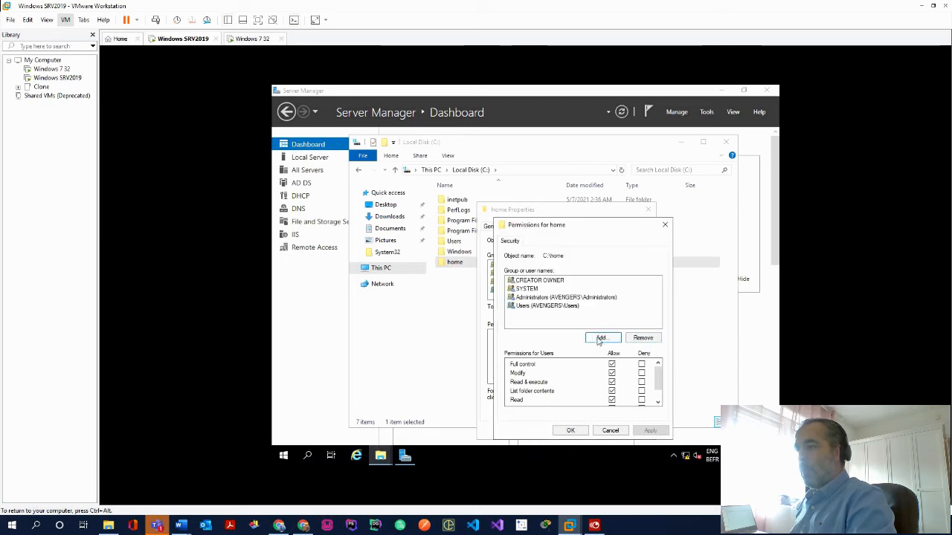
{"action": "left_click", "coordinate": [579, 432]}
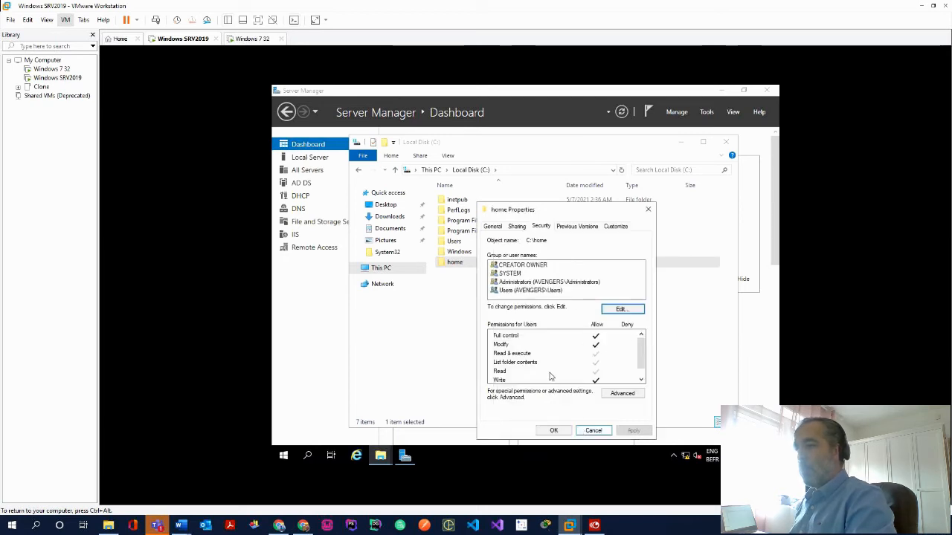
Share the home folder with the Users group at Read/Write access
{"action": "left_click", "coordinate": [517, 227]}
{"action": "left_click", "coordinate": [509, 292]}
{"action": "left_click", "coordinate": [637, 305]}
{"action": "left_click", "coordinate": [571, 327]}
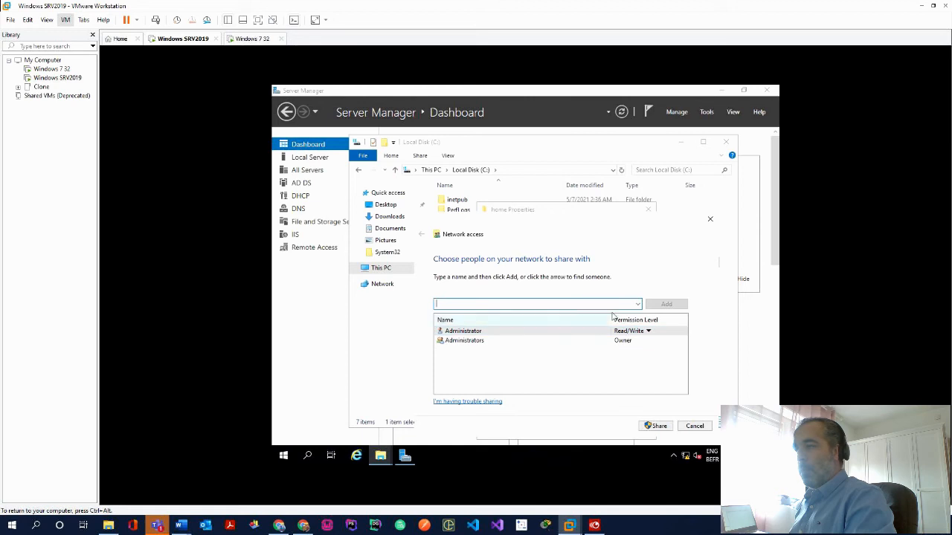
{"action": "left_click", "coordinate": [637, 306]}
{"action": "left_click", "coordinate": [500, 322]}
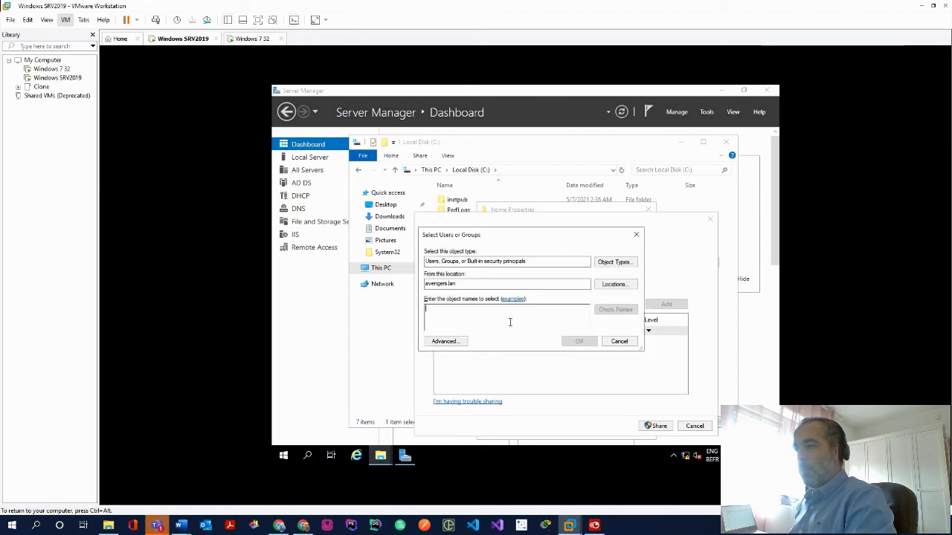
{"action": "type", "text": "user"}
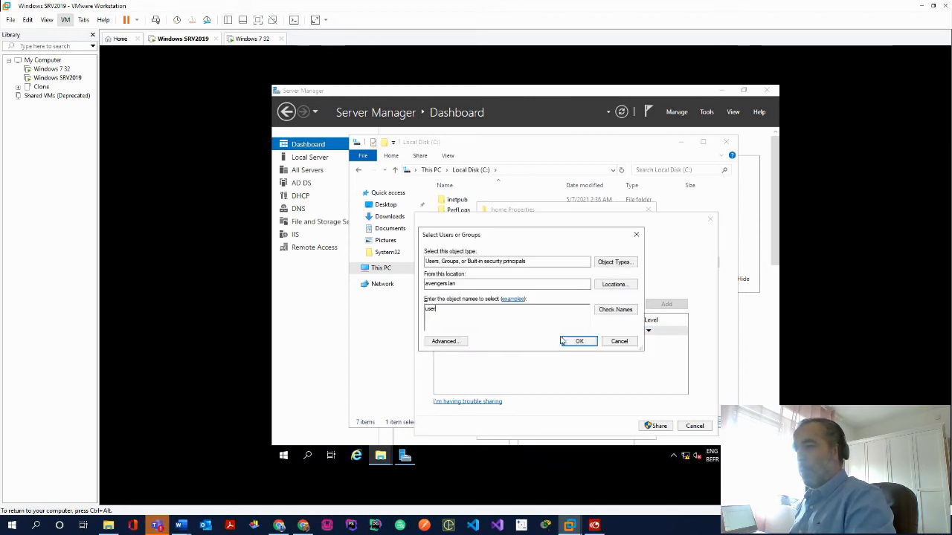
{"action": "left_click", "coordinate": [603, 310]}
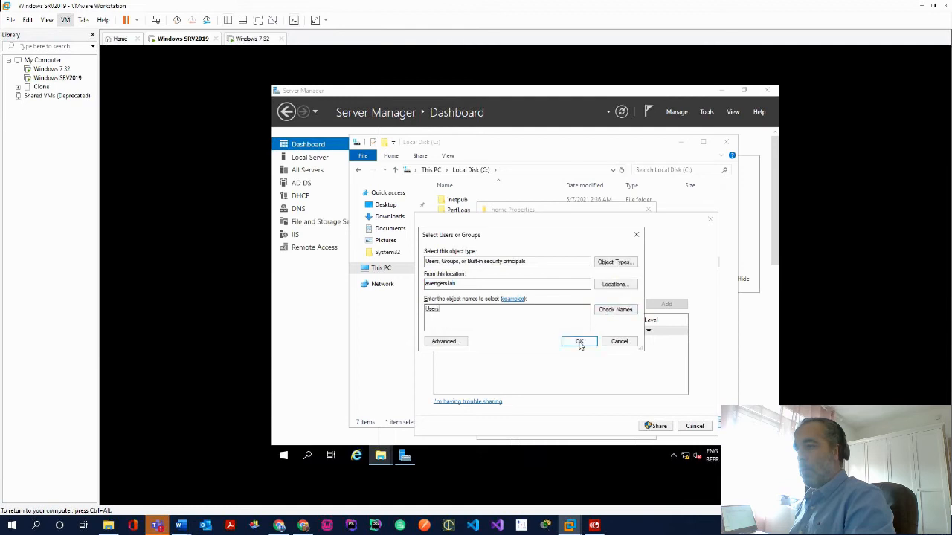
{"action": "left_click", "coordinate": [579, 342]}
{"action": "left_click", "coordinate": [629, 350]}
{"action": "left_click", "coordinate": [668, 363]}
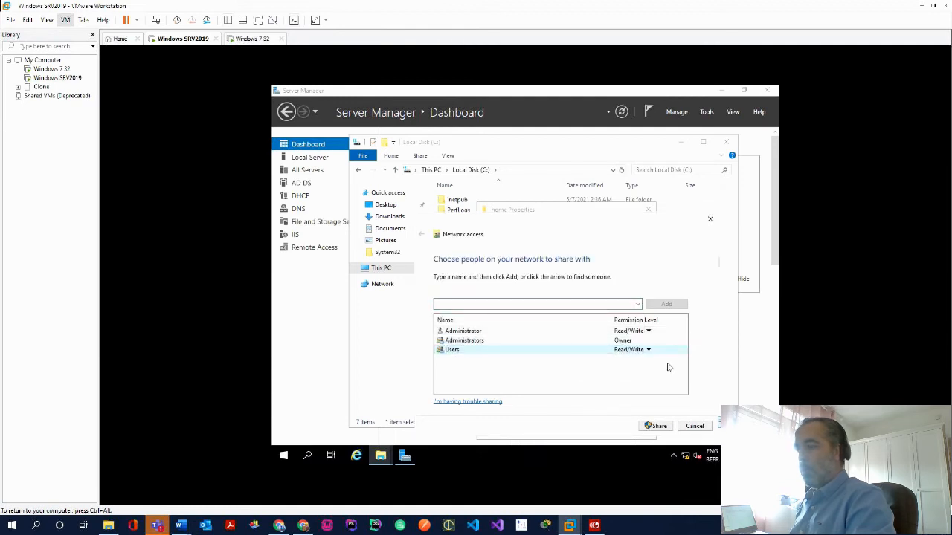
{"action": "left_click", "coordinate": [655, 427]}
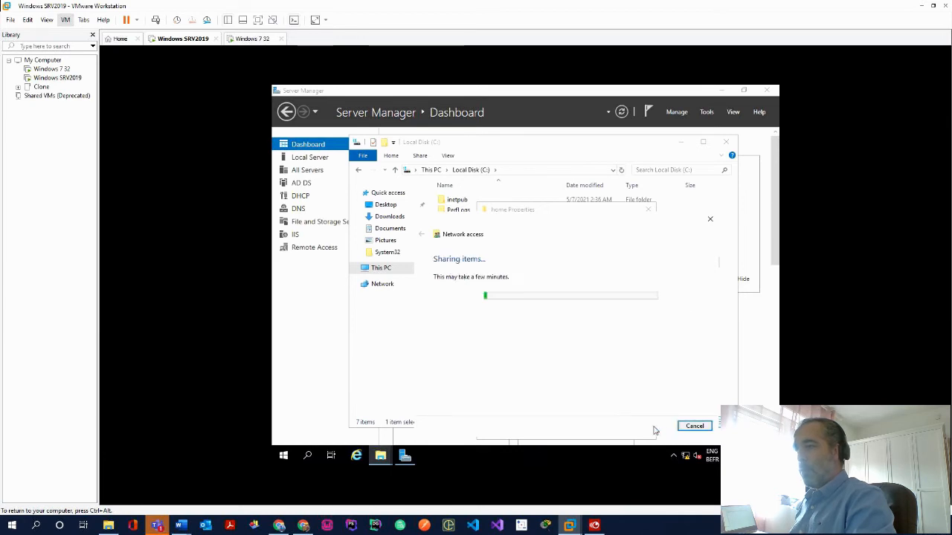
{"action": "left_click", "coordinate": [693, 426]}
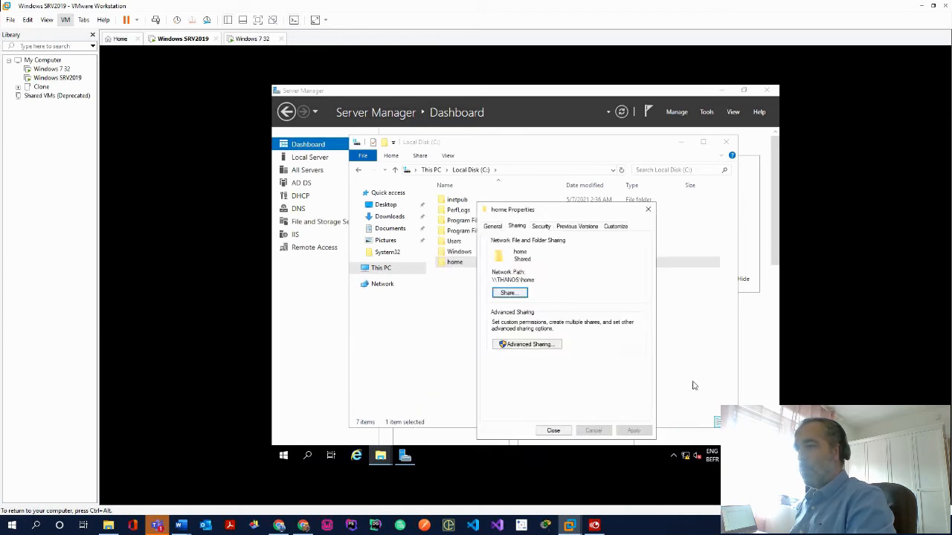
{"action": "left_click", "coordinate": [679, 340]}
Reopen home's properties to review its advanced security entries, then close them
{"action": "left_click", "coordinate": [484, 263]}
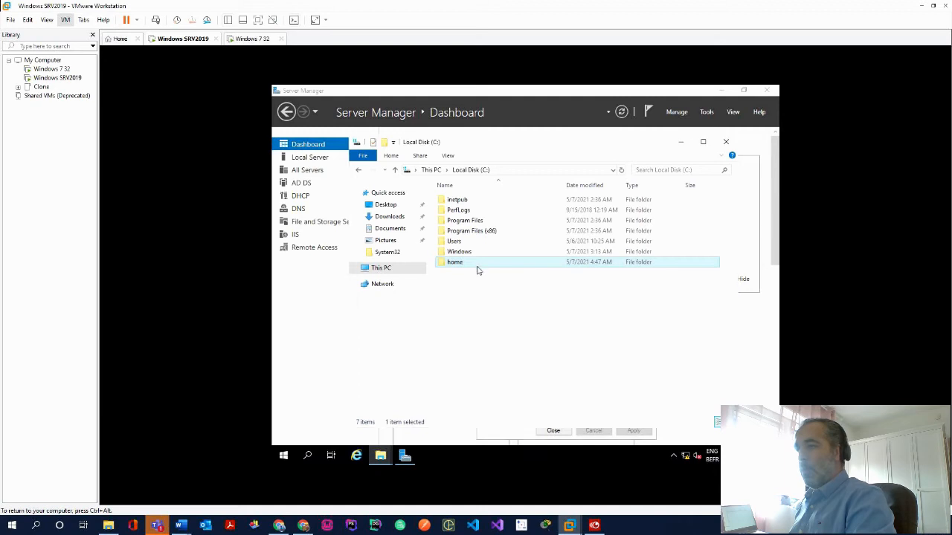
{"action": "right_click", "coordinate": [478, 268]}
{"action": "left_click", "coordinate": [506, 429]}
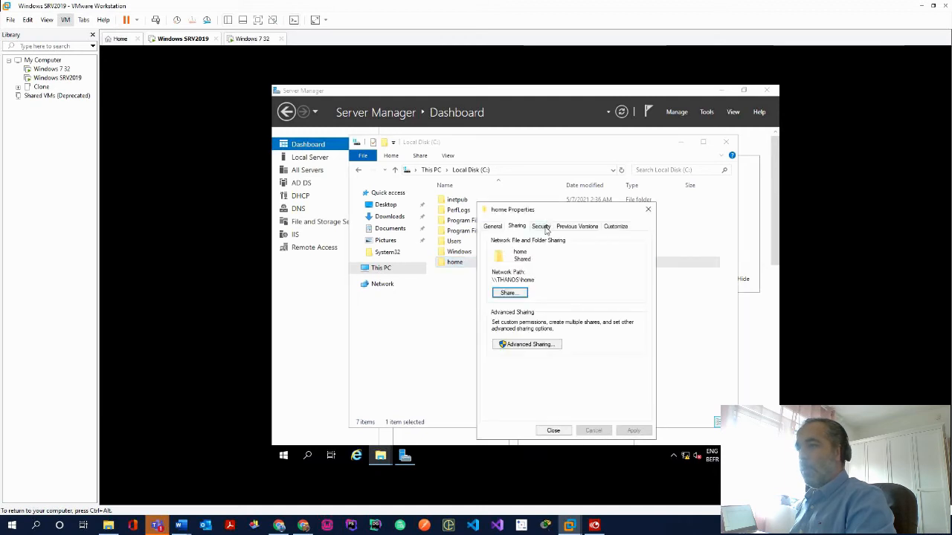
{"action": "left_click", "coordinate": [543, 227]}
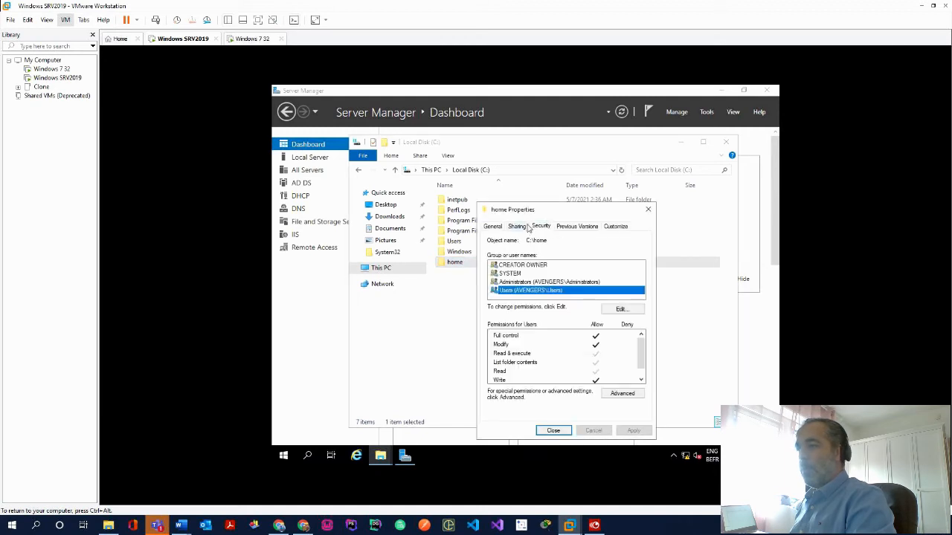
{"action": "left_click", "coordinate": [609, 395]}
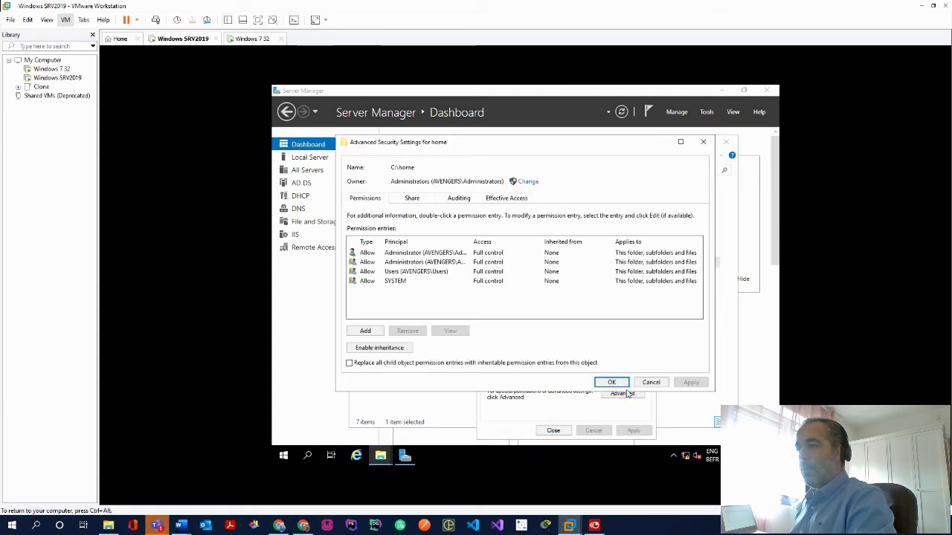
{"action": "left_click", "coordinate": [611, 382]}
{"action": "left_click", "coordinate": [553, 431]}
{"action": "right_click", "coordinate": [489, 312]}
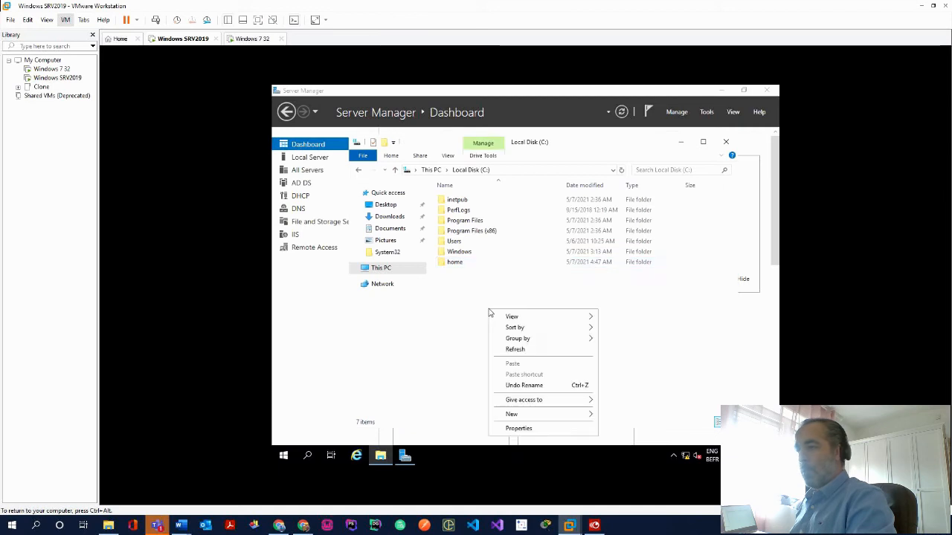
Add a folder called profile next to home on Local Disk (C:)
{"action": "mouse_move", "coordinate": [558, 414]}
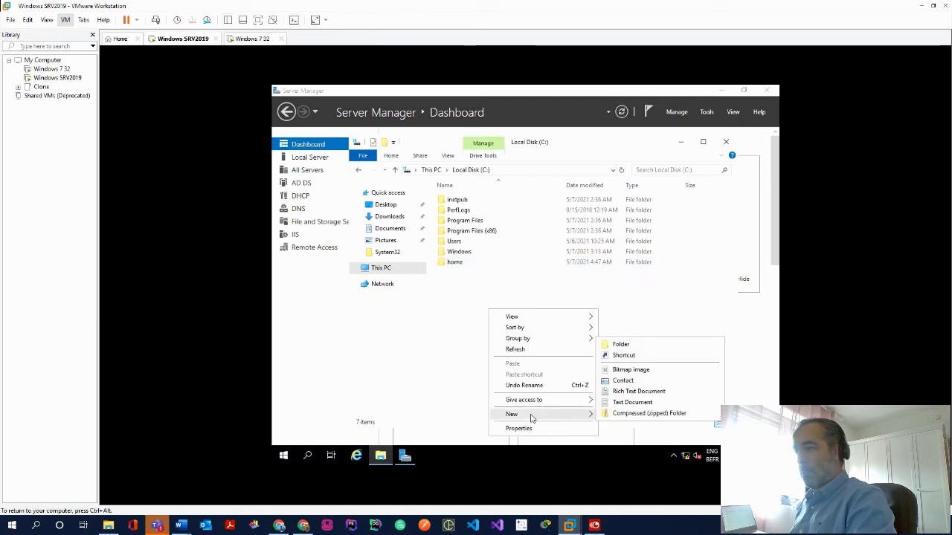
{"action": "left_click", "coordinate": [638, 344]}
{"action": "type", "text": "pfofile"}
{"action": "left_click", "coordinate": [586, 337]}
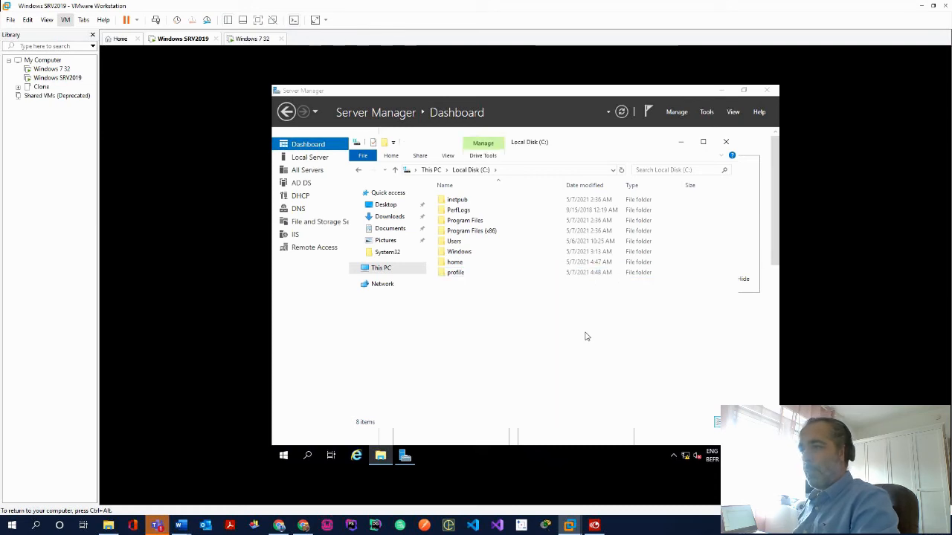
{"action": "right_click", "coordinate": [465, 276]}
{"action": "left_click", "coordinate": [500, 395]}
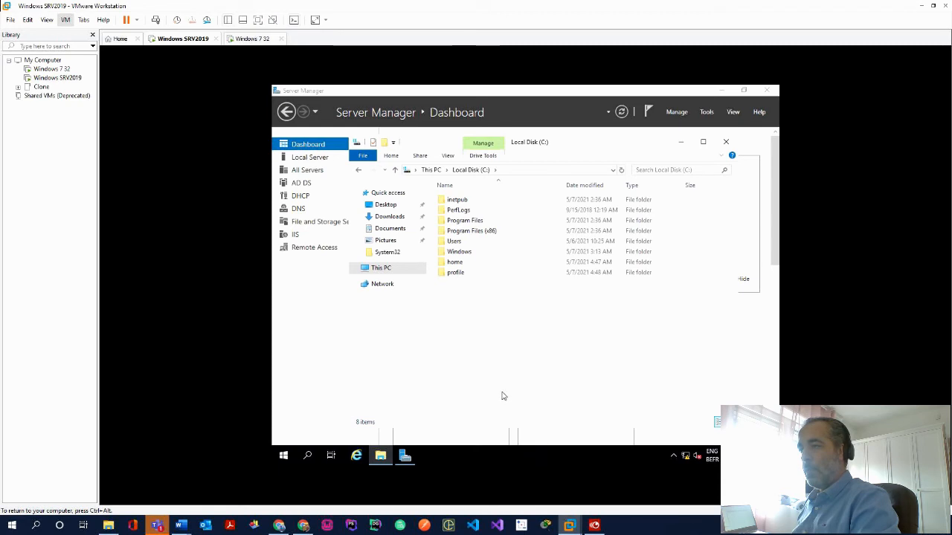
{"action": "left_click", "coordinate": [469, 428]}
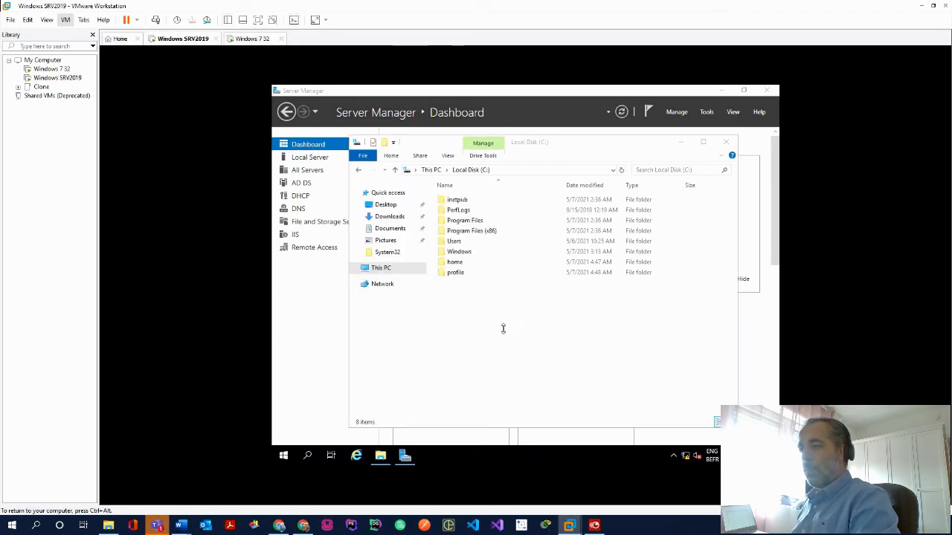
Tick Full control Allow for the Users group in C:\profile's Security permissions
{"action": "right_click", "coordinate": [476, 274]}
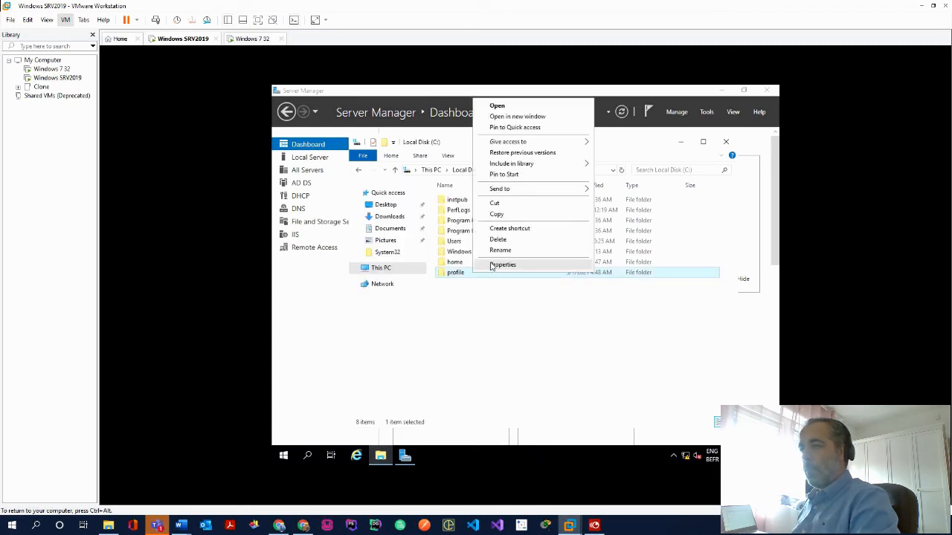
{"action": "left_click", "coordinate": [492, 266]}
{"action": "left_click", "coordinate": [540, 226]}
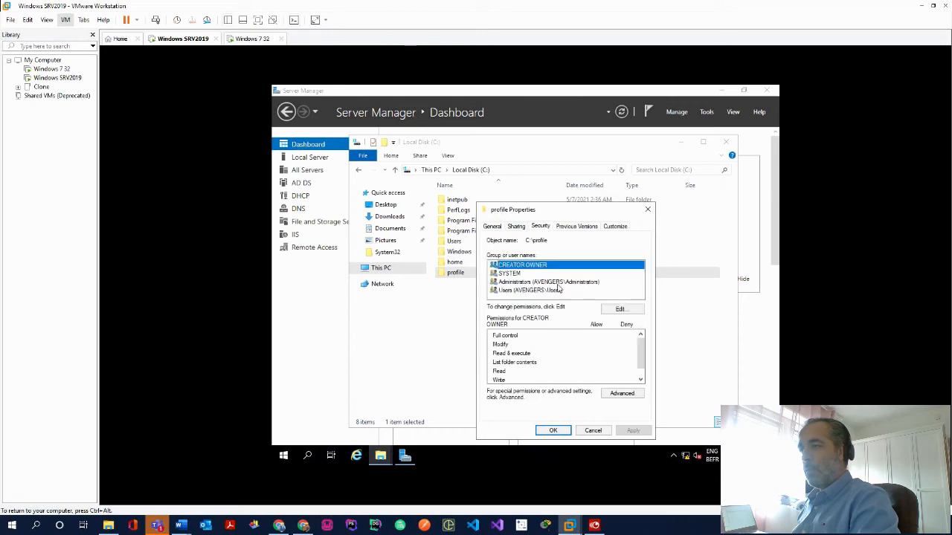
{"action": "left_click", "coordinate": [558, 289]}
{"action": "left_click", "coordinate": [618, 310]}
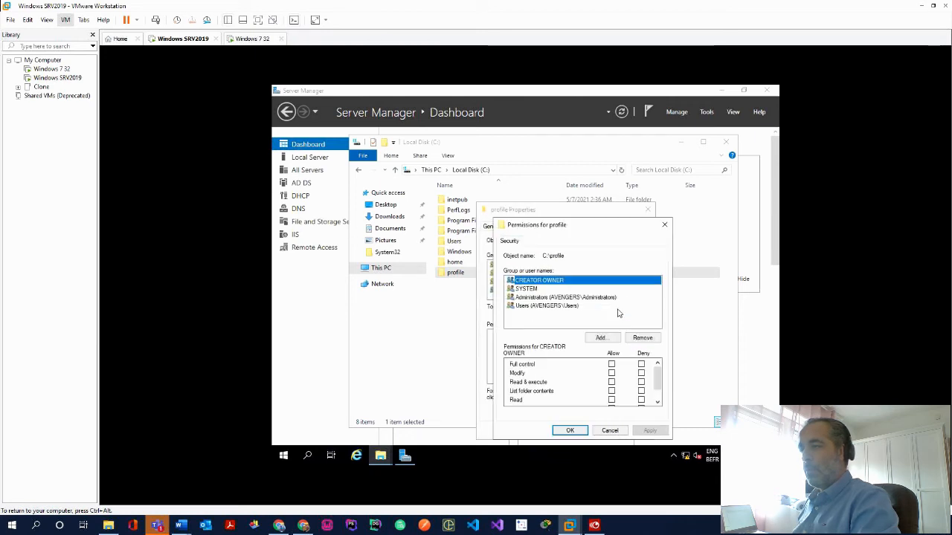
{"action": "left_click", "coordinate": [571, 307]}
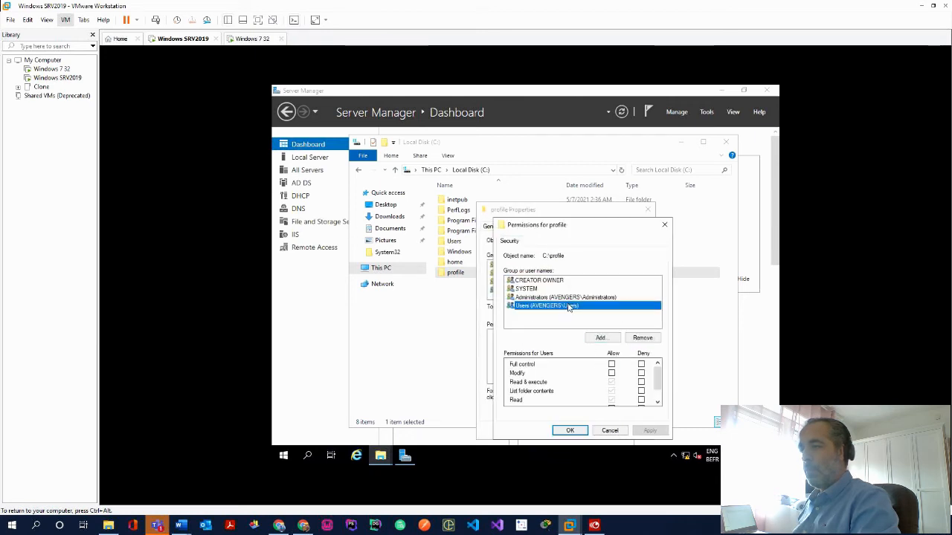
{"action": "left_click", "coordinate": [611, 364]}
{"action": "left_click", "coordinate": [650, 430]}
{"action": "left_click", "coordinate": [569, 431]}
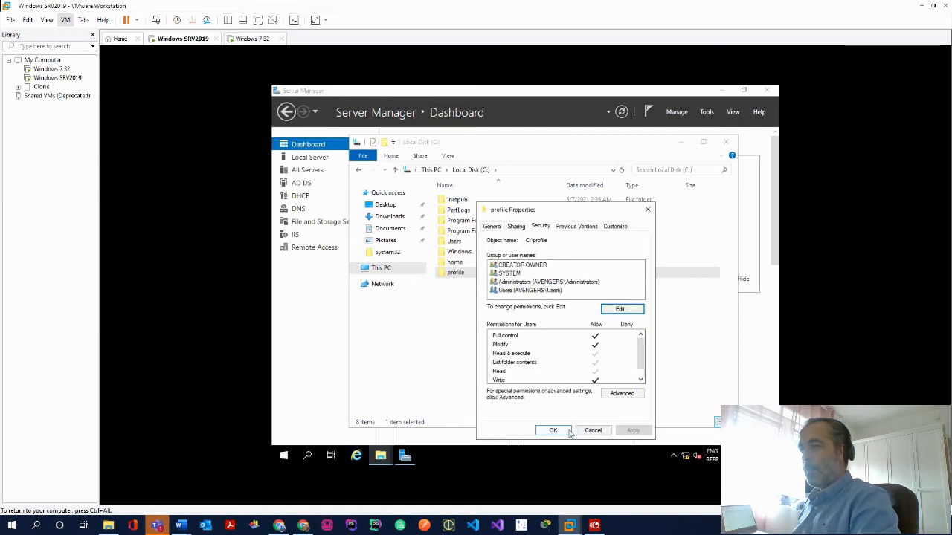
Share C:\profile with the Users group at Read/Write and close its properties
{"action": "left_click", "coordinate": [517, 226]}
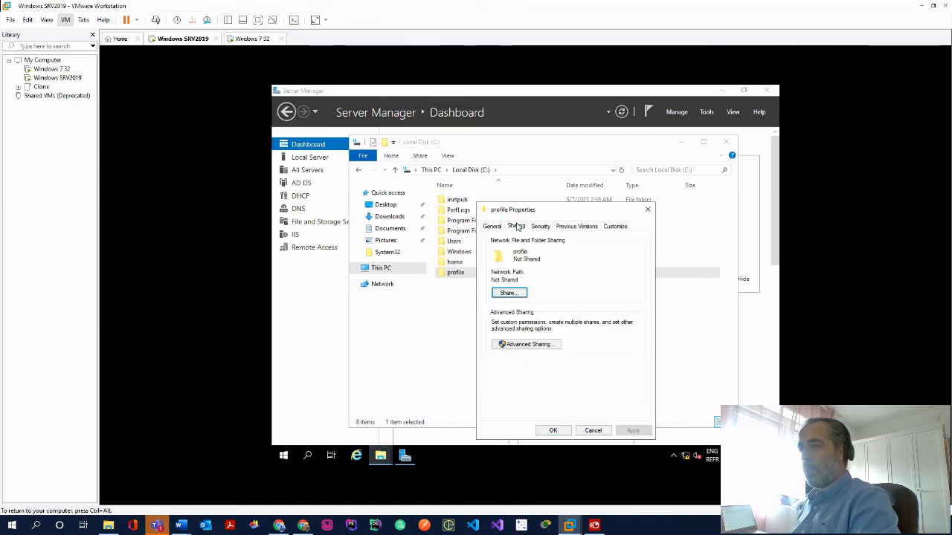
{"action": "left_click", "coordinate": [513, 294]}
{"action": "left_click", "coordinate": [637, 305]}
{"action": "left_click", "coordinate": [484, 322]}
{"action": "type", "text": "user"}
{"action": "left_click", "coordinate": [614, 311]}
{"action": "left_click", "coordinate": [578, 341]}
{"action": "left_click", "coordinate": [629, 350]}
{"action": "left_click", "coordinate": [658, 364]}
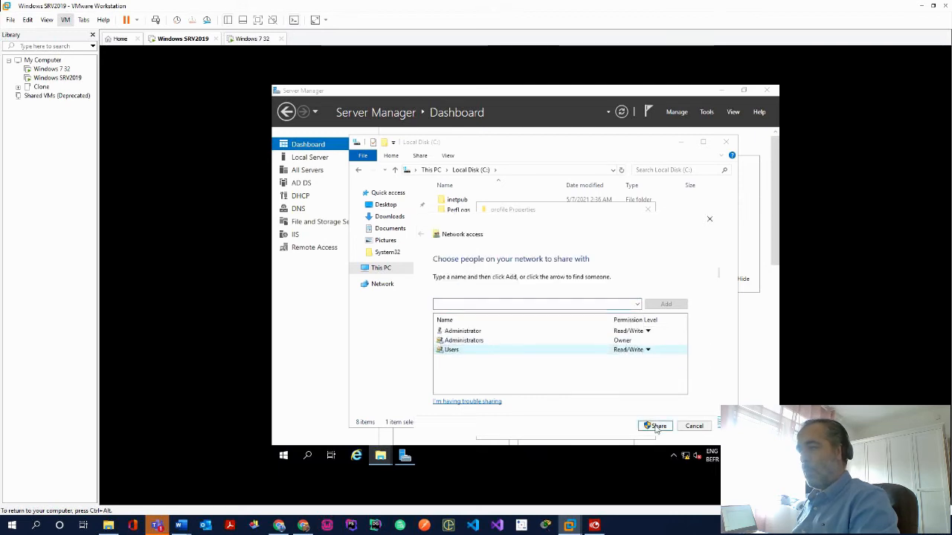
{"action": "left_click", "coordinate": [656, 427]}
{"action": "left_click", "coordinate": [688, 427]}
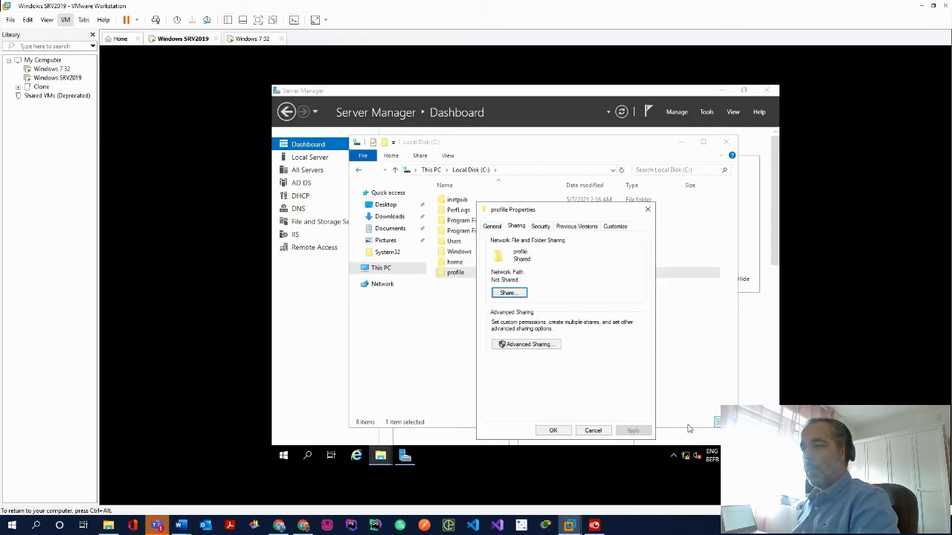
{"action": "left_click", "coordinate": [648, 212]}
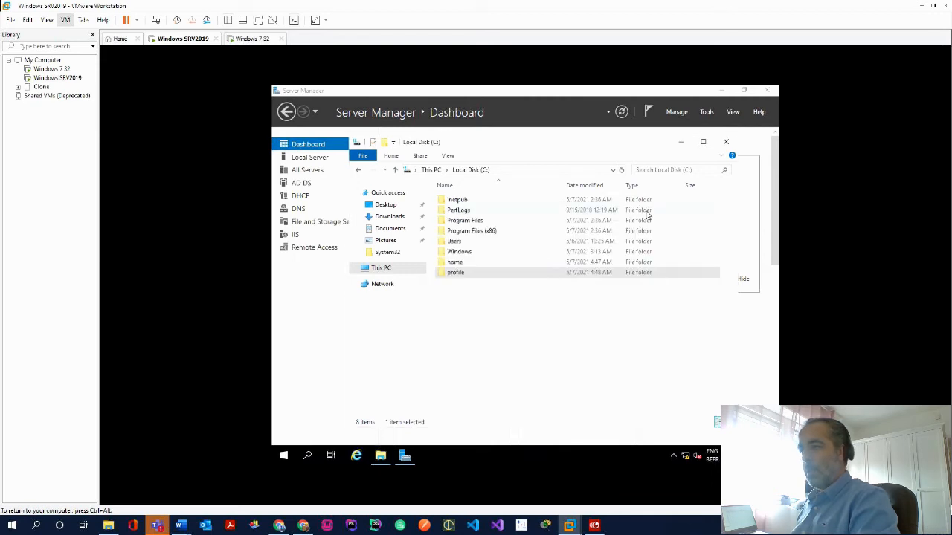
Inside C:\profile, create the subfolders loki and thor
{"action": "double_click", "coordinate": [468, 274]}
{"action": "right_click", "coordinate": [480, 237]}
{"action": "mouse_move", "coordinate": [534, 358]}
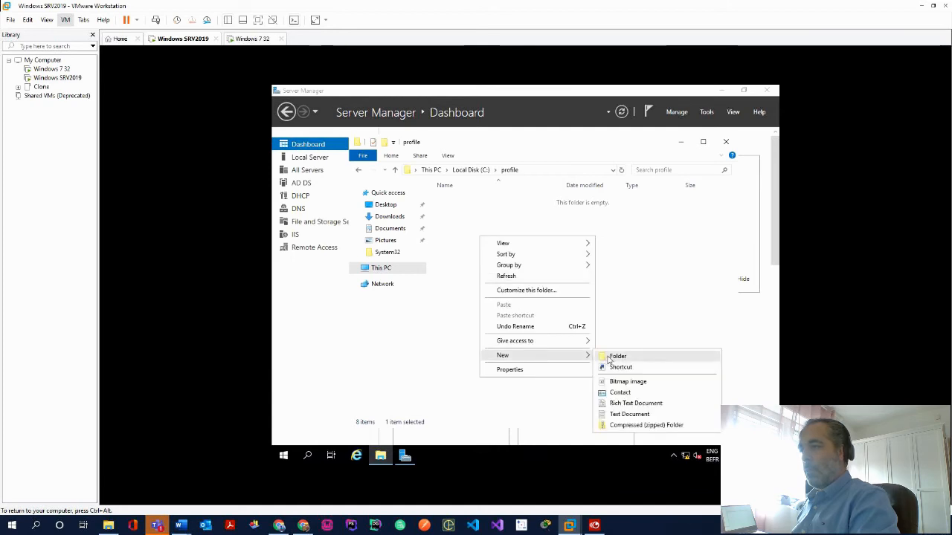
{"action": "left_click", "coordinate": [618, 356]}
{"action": "type", "text": "i"}
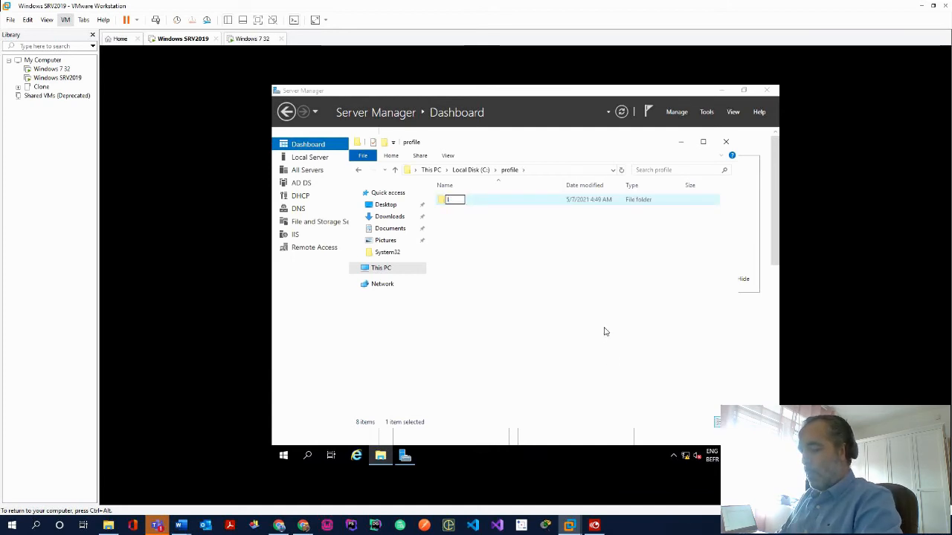
{"action": "type", "text": "oki"}
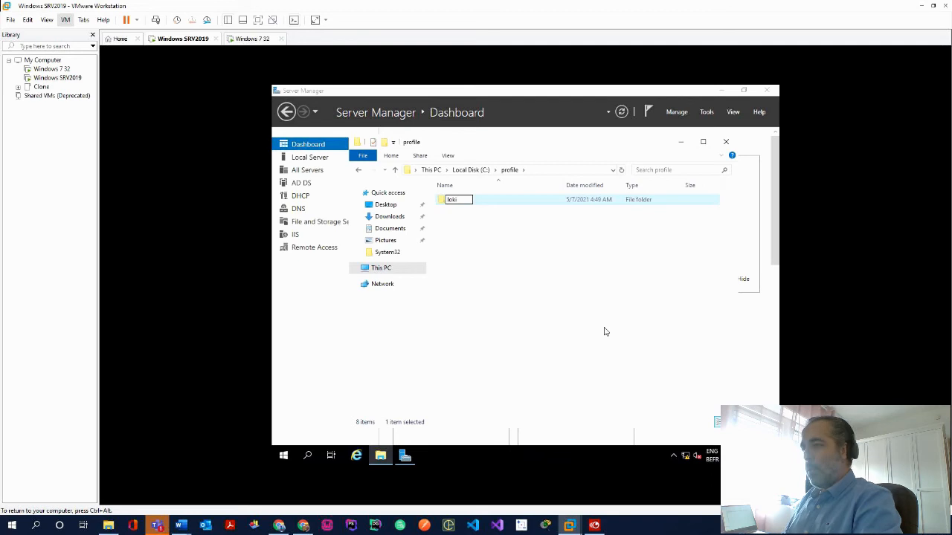
{"action": "key", "text": "Return"}
{"action": "right_click", "coordinate": [480, 259]}
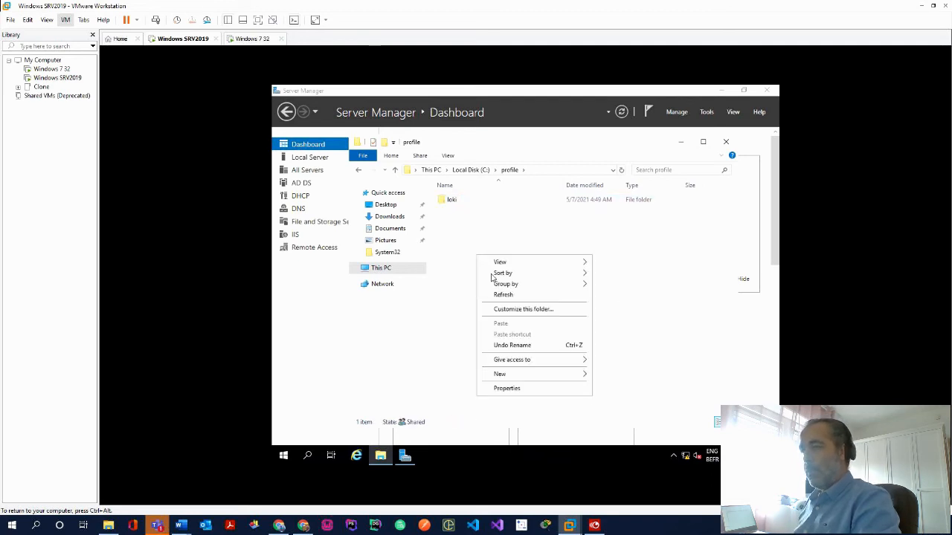
{"action": "mouse_move", "coordinate": [559, 378]}
{"action": "left_click", "coordinate": [612, 376]}
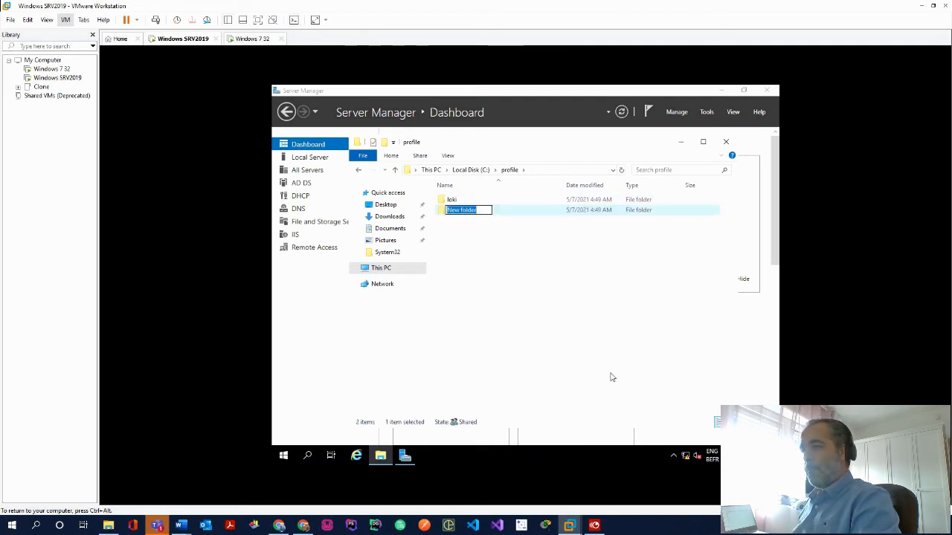
{"action": "type", "text": "thor"}
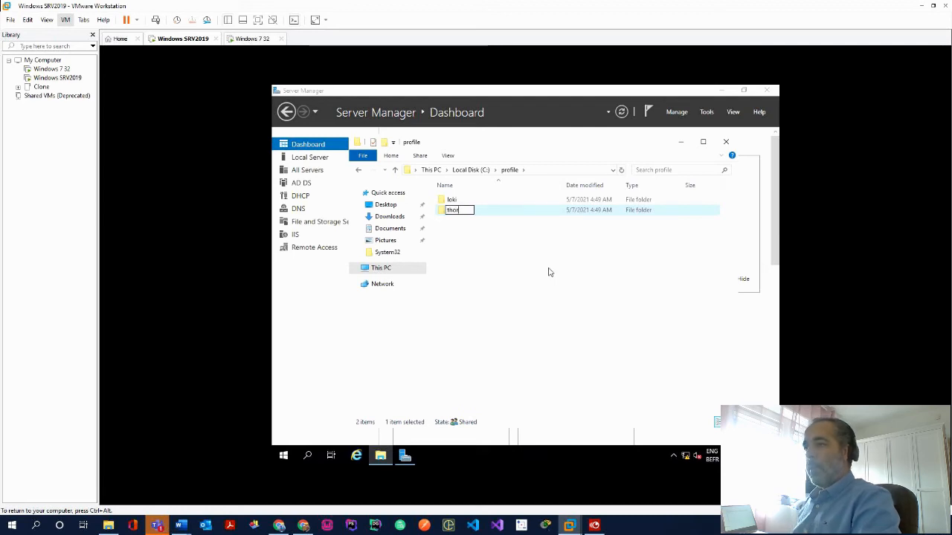
{"action": "key", "text": "Return"}
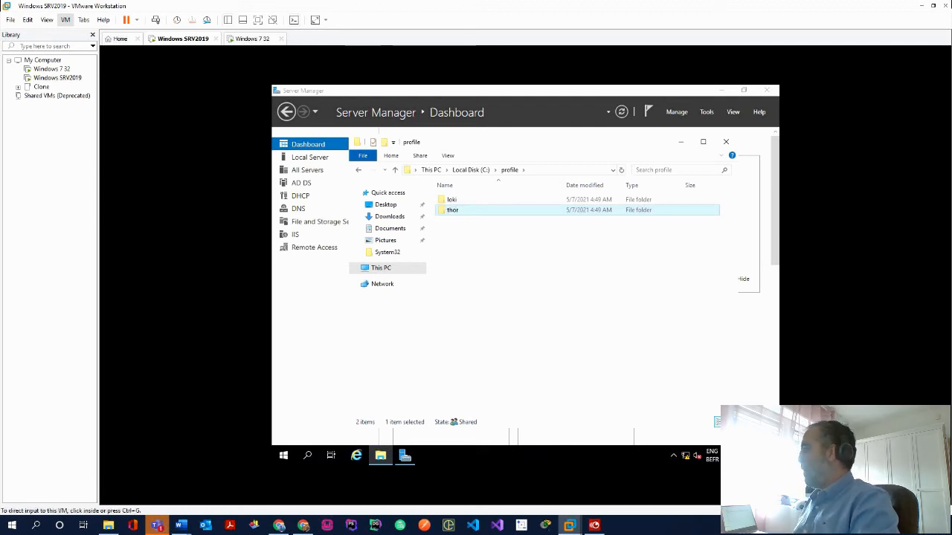
{"action": "key", "text": "alt+Tab"}
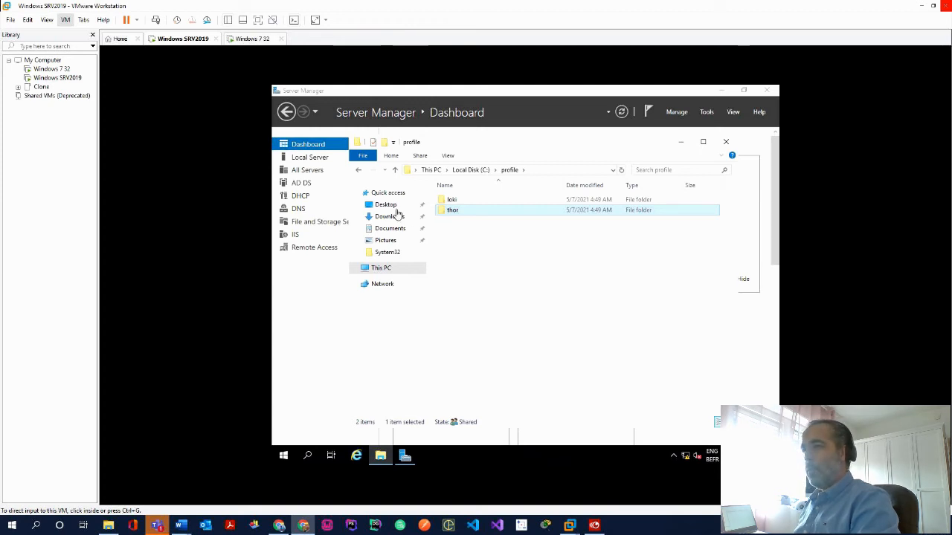
Open loki's Security properties and inspect its Users permissions and advanced settings
{"action": "left_click", "coordinate": [479, 240]}
{"action": "left_click", "coordinate": [468, 201]}
{"action": "right_click", "coordinate": [469, 201]}
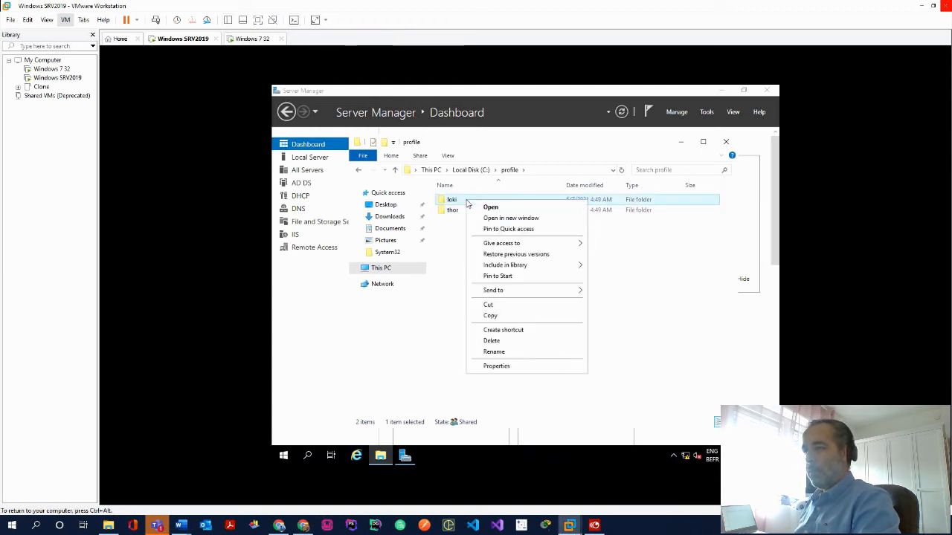
{"action": "left_click", "coordinate": [522, 367]}
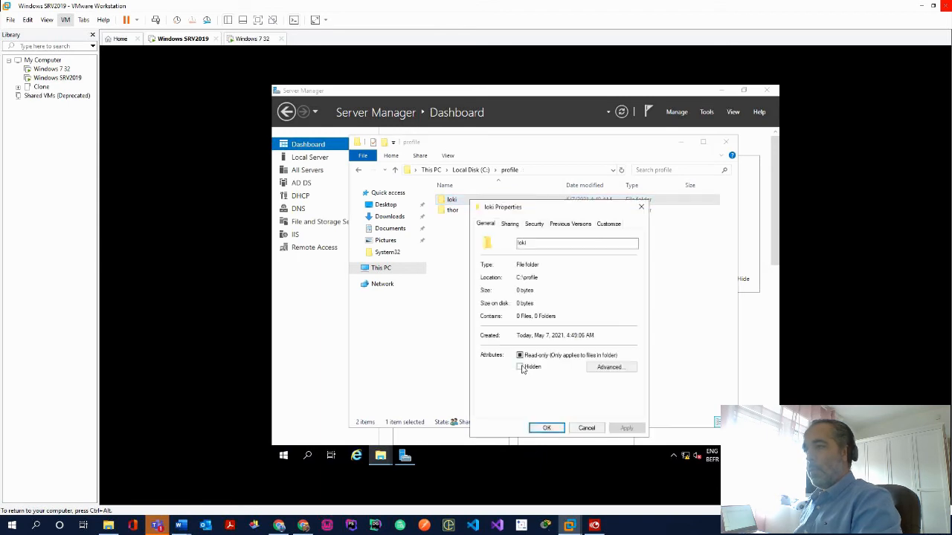
{"action": "left_click", "coordinate": [535, 225]}
{"action": "left_click", "coordinate": [614, 392]}
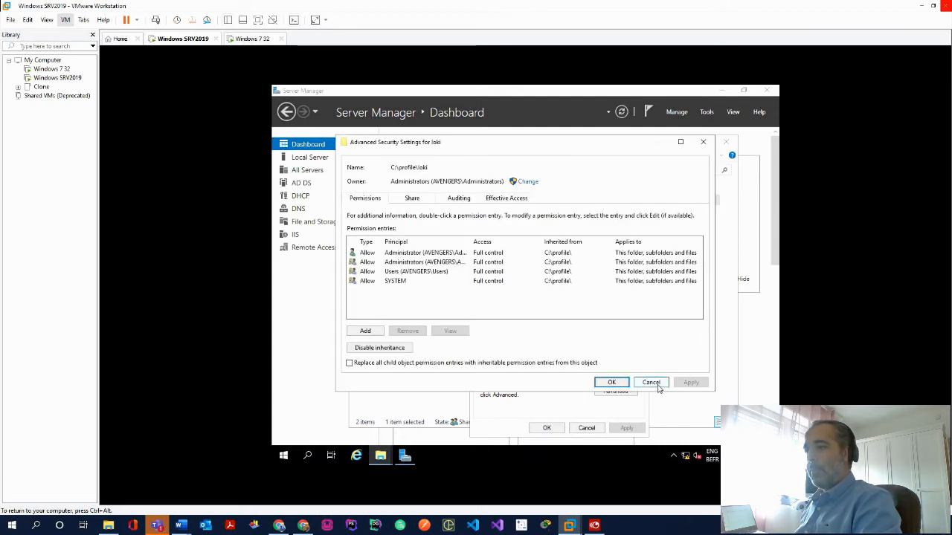
{"action": "left_click", "coordinate": [658, 388]}
{"action": "left_click", "coordinate": [617, 312]}
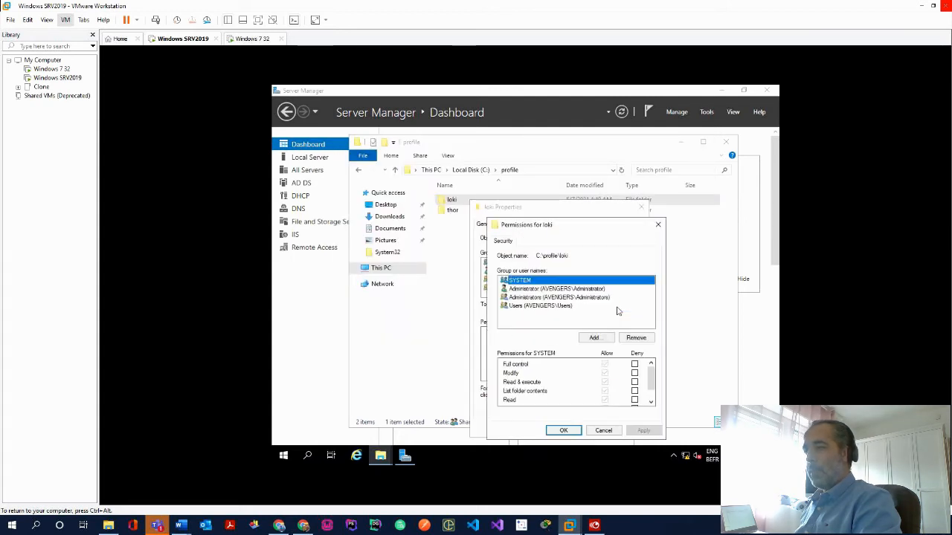
{"action": "left_click", "coordinate": [561, 307]}
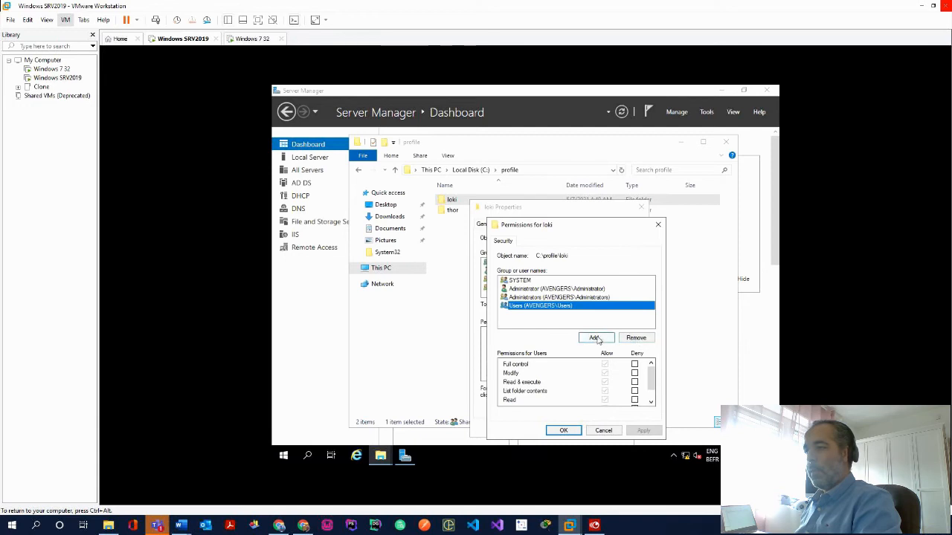
{"action": "left_click", "coordinate": [604, 431]}
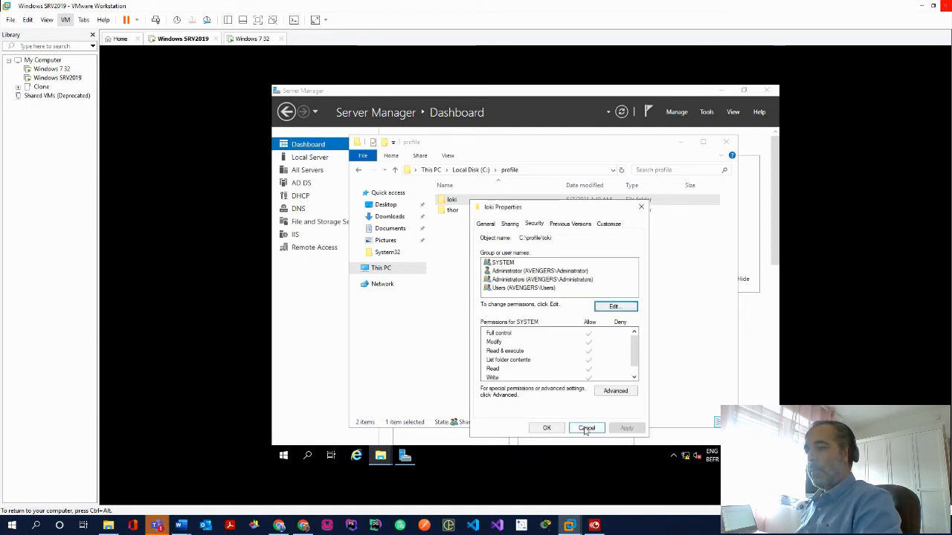
{"action": "left_click", "coordinate": [540, 289]}
{"action": "left_click", "coordinate": [614, 391]}
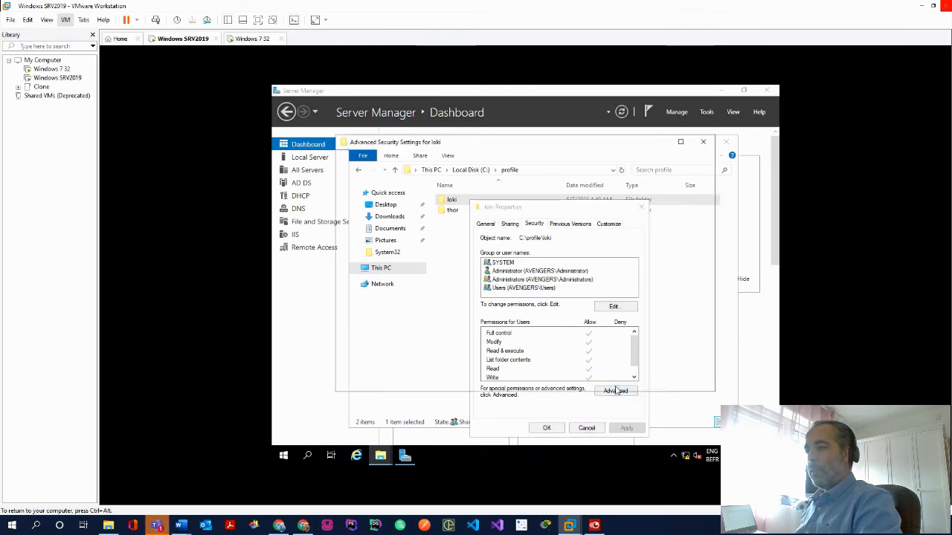
{"action": "left_click", "coordinate": [650, 385]}
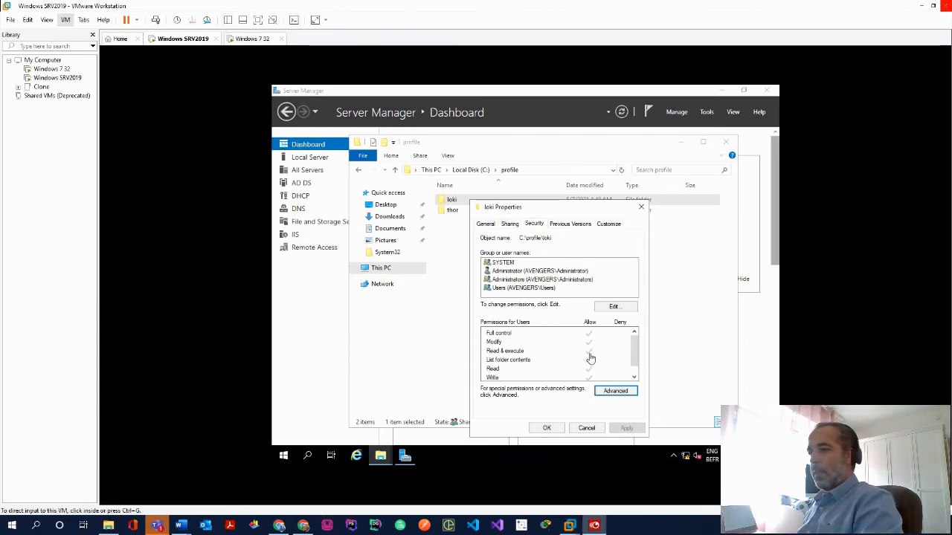
Disable inheritance on loki, converting inherited entries to explicit permissions, and close Properties
{"action": "left_click", "coordinate": [618, 393]}
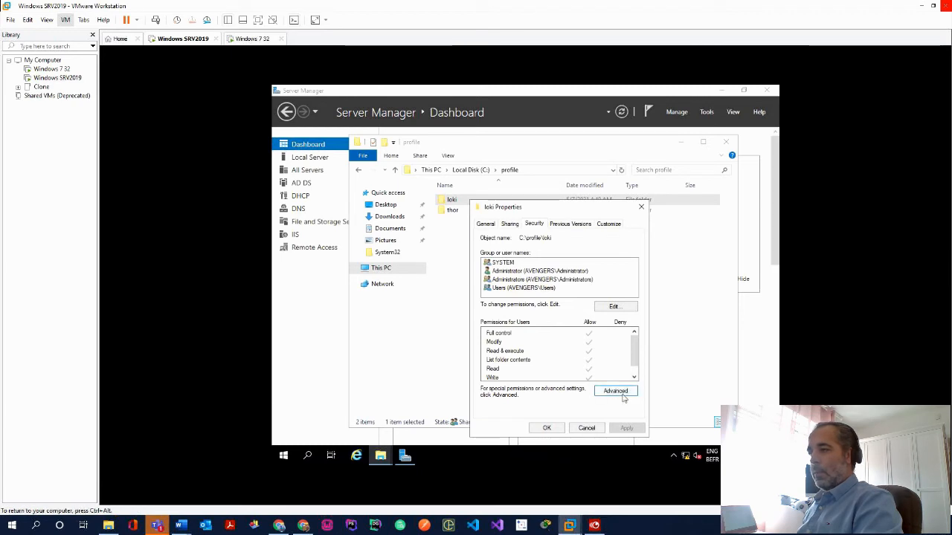
{"action": "left_click", "coordinate": [622, 397]}
{"action": "left_click", "coordinate": [382, 348]}
{"action": "left_click", "coordinate": [495, 262]}
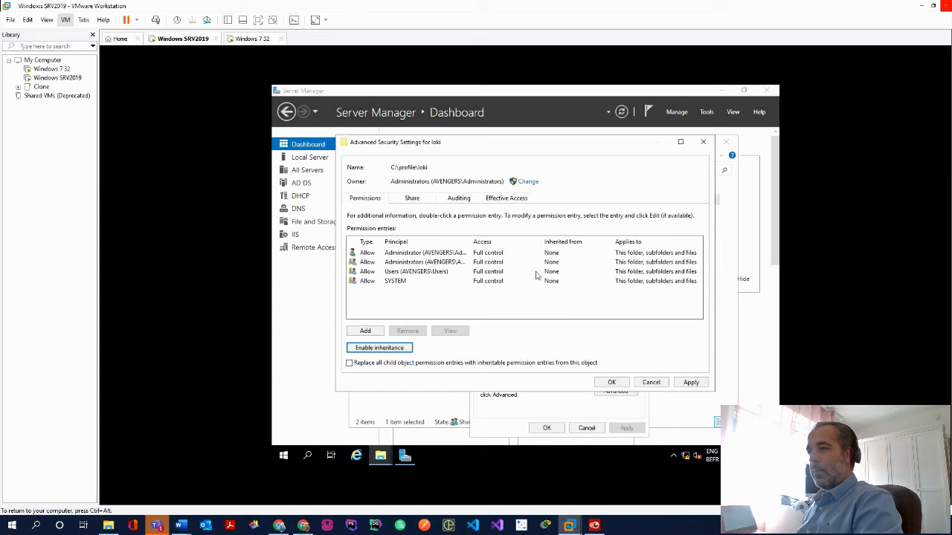
{"action": "left_click", "coordinate": [690, 383]}
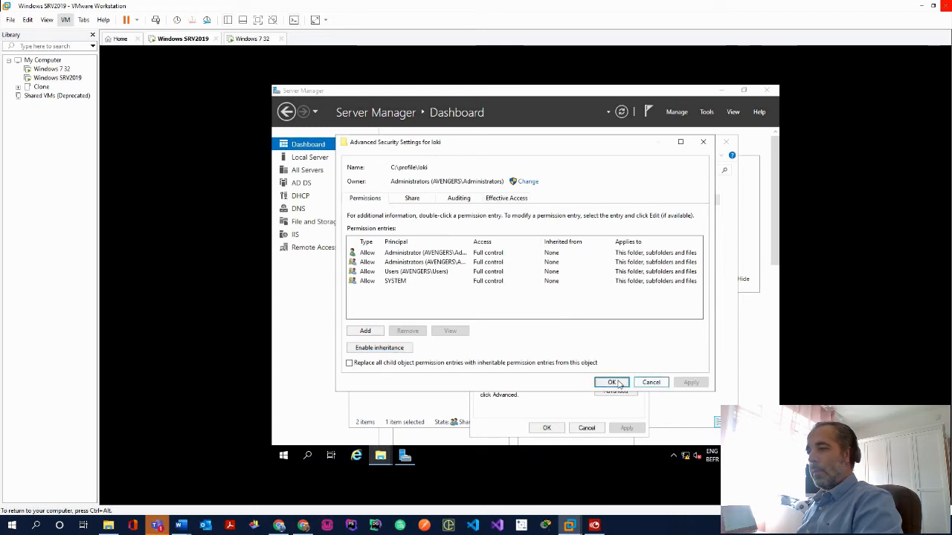
{"action": "left_click", "coordinate": [612, 382]}
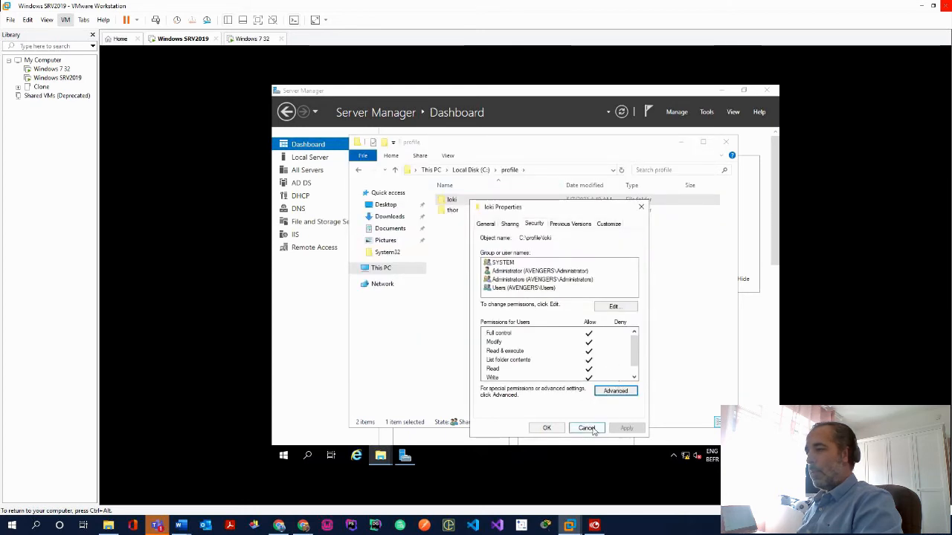
{"action": "left_click", "coordinate": [546, 429]}
Open thor's Properties Security tab and review the Users group permissions, cancelling the edit
{"action": "left_click", "coordinate": [457, 211]}
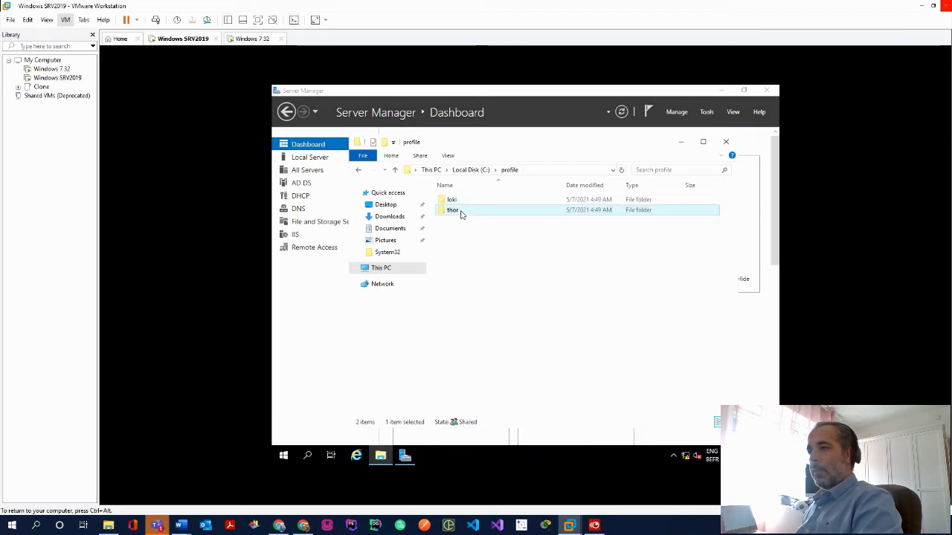
{"action": "right_click", "coordinate": [461, 213]}
{"action": "left_click", "coordinate": [512, 380]}
{"action": "left_click", "coordinate": [529, 227]}
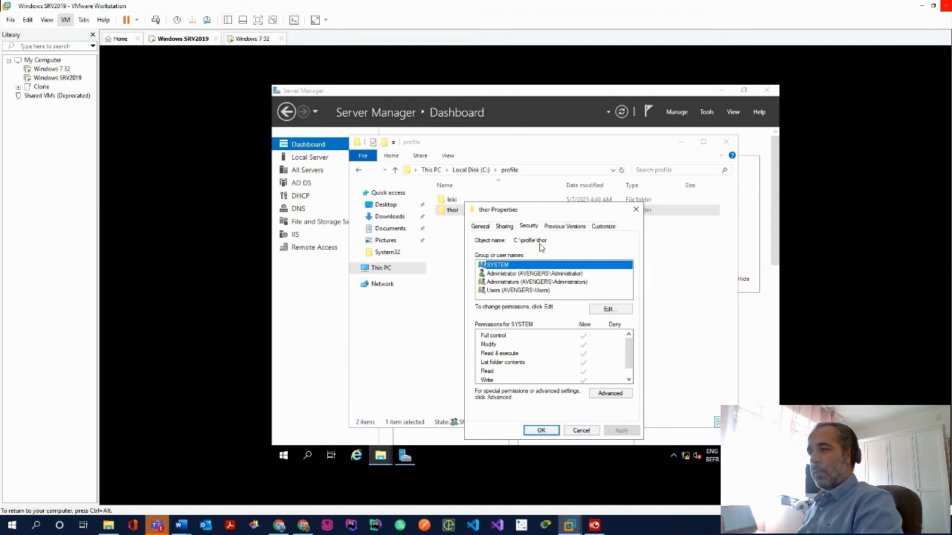
{"action": "left_click", "coordinate": [545, 290]}
{"action": "left_click", "coordinate": [604, 309]}
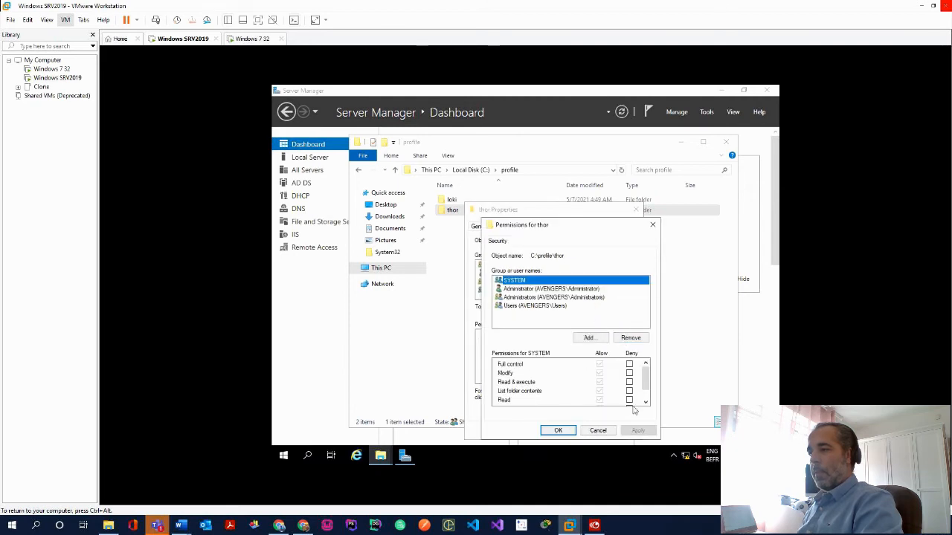
{"action": "left_click", "coordinate": [544, 308]}
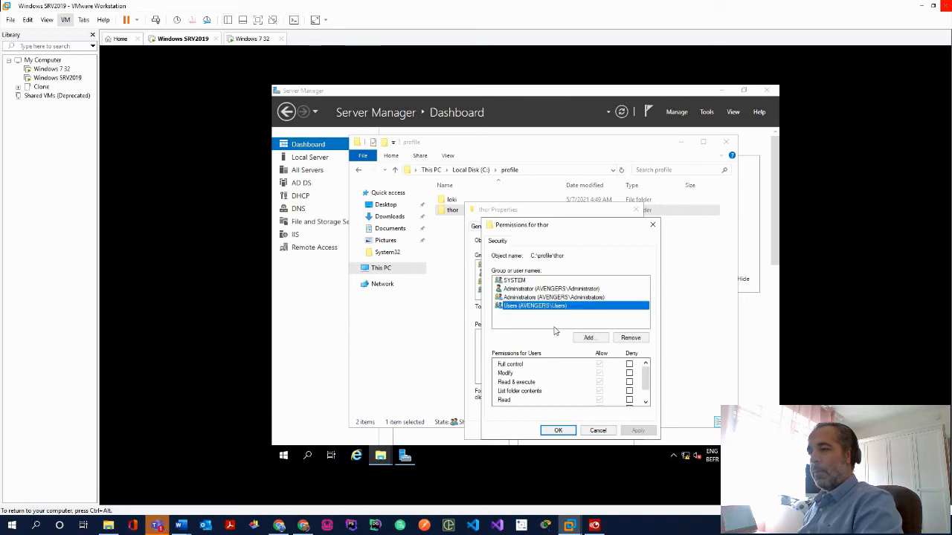
{"action": "left_click", "coordinate": [600, 431]}
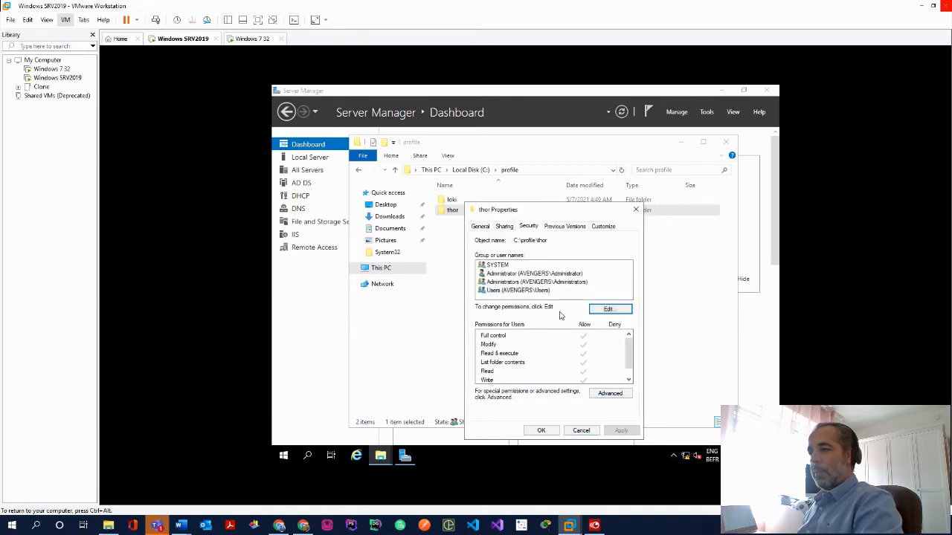
Disable inheritance on thor, converting inherited entries to explicit permissions, then open loki's Properties
{"action": "left_click", "coordinate": [611, 393]}
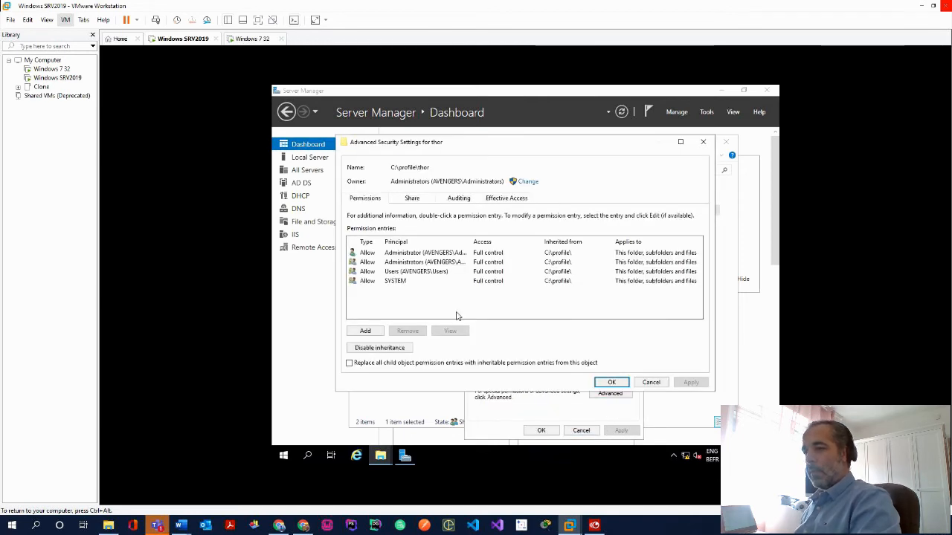
{"action": "left_click", "coordinate": [380, 347]}
{"action": "left_click", "coordinate": [487, 253]}
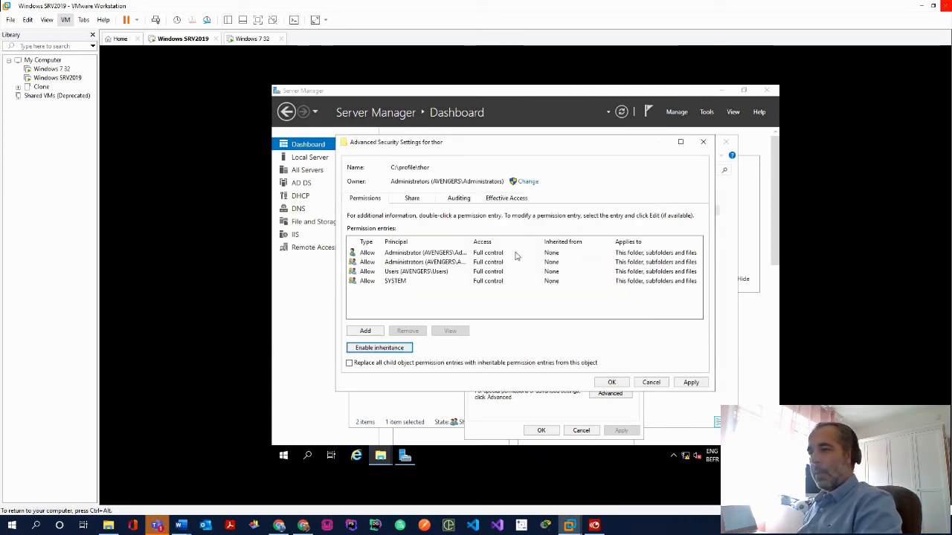
{"action": "left_click", "coordinate": [692, 383]}
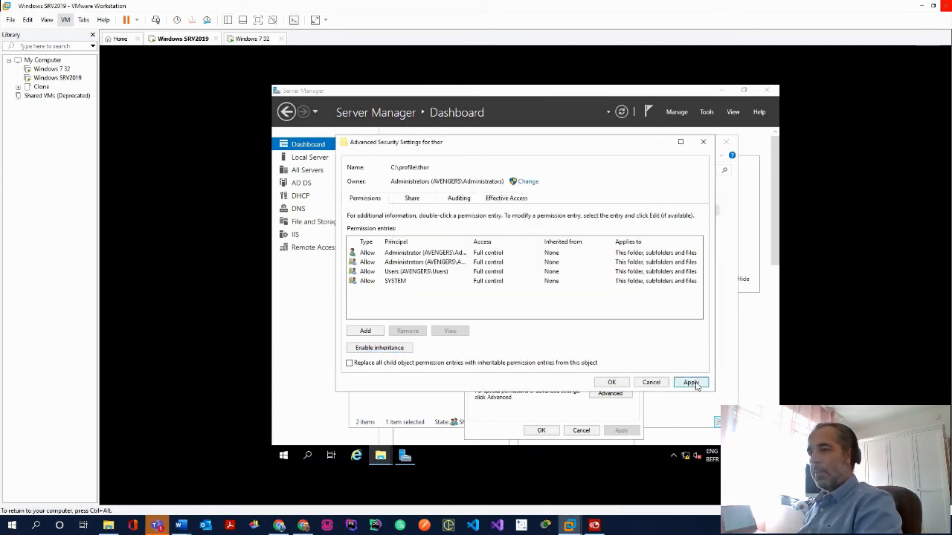
{"action": "left_click", "coordinate": [617, 383]}
{"action": "left_click", "coordinate": [575, 434]}
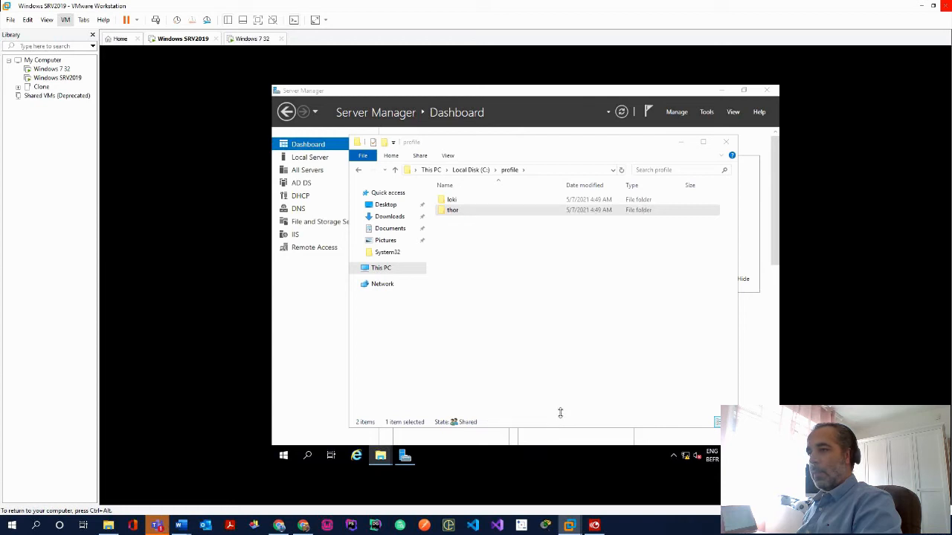
{"action": "right_click", "coordinate": [467, 201]}
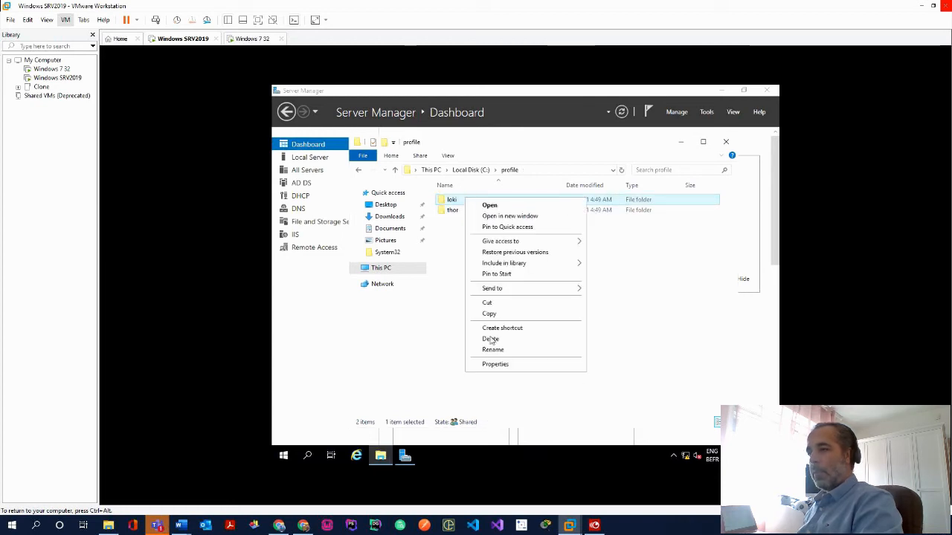
{"action": "left_click", "coordinate": [499, 364]}
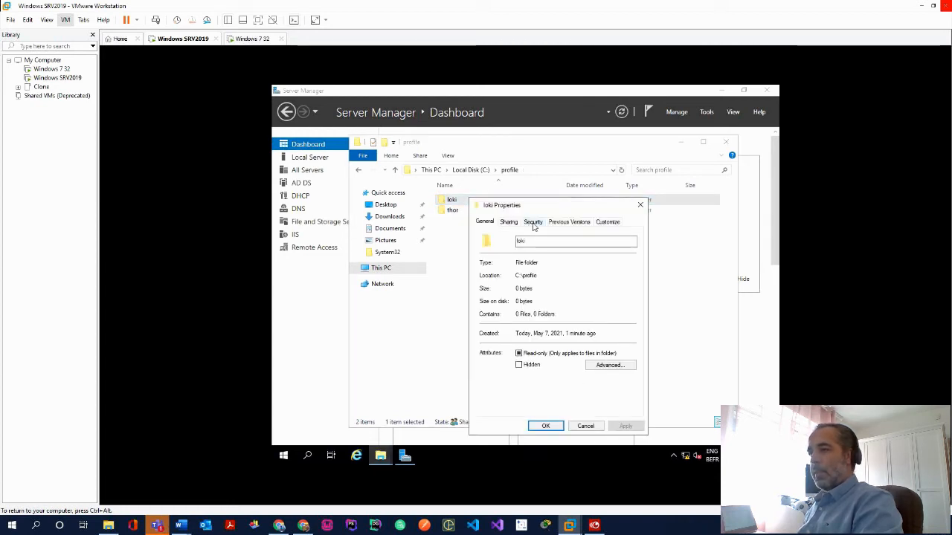
Remove the Users group from the loki folder's permissions
{"action": "left_click", "coordinate": [533, 223]}
{"action": "left_click", "coordinate": [548, 286]}
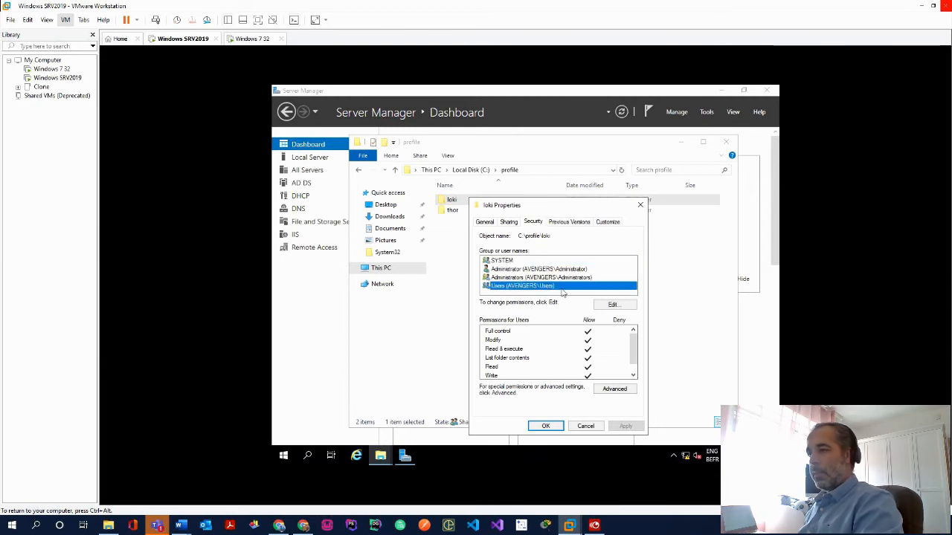
{"action": "left_click", "coordinate": [608, 306]}
{"action": "left_click", "coordinate": [537, 306]}
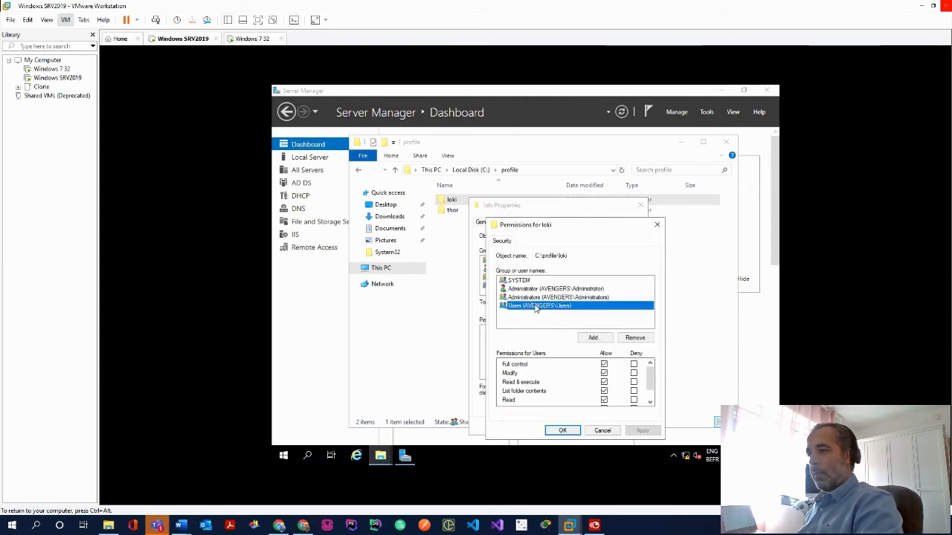
{"action": "left_click", "coordinate": [632, 339]}
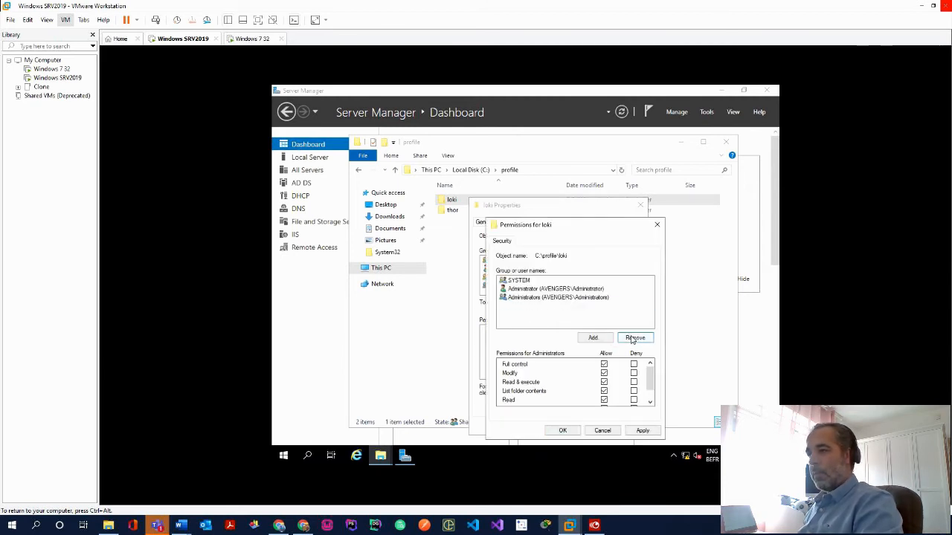
Add the loki account with Full control Allow, apply, and close loki's Properties
{"action": "left_click", "coordinate": [593, 339]}
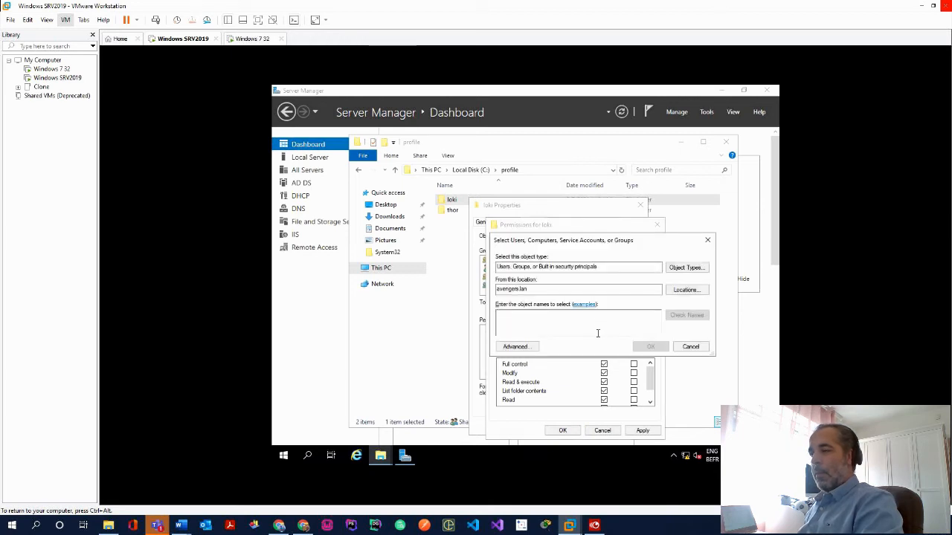
{"action": "type", "text": "lo"}
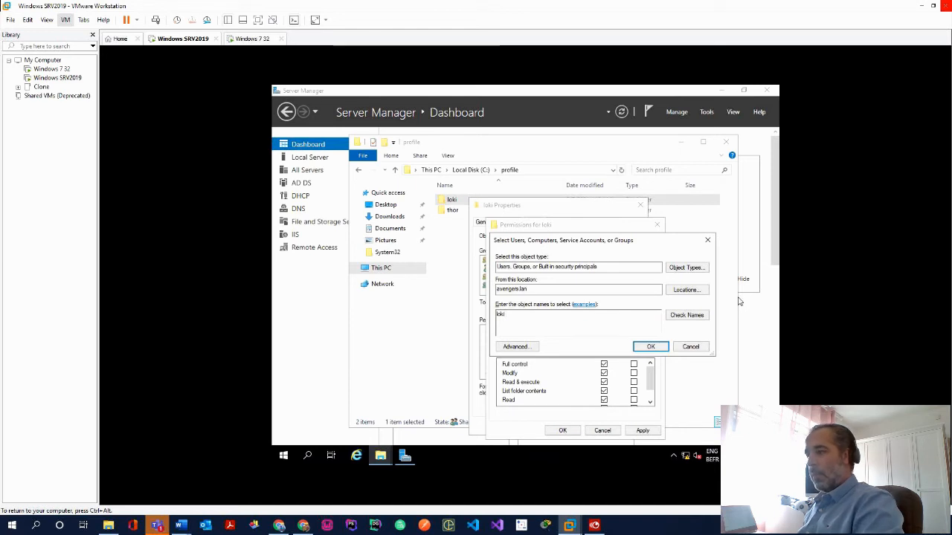
{"action": "type", "text": "ki"}
{"action": "left_click", "coordinate": [672, 320]}
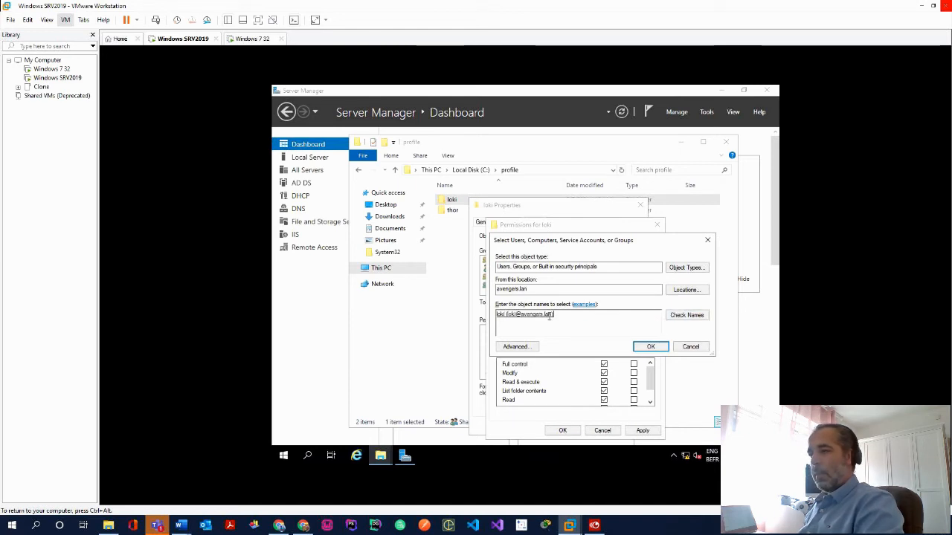
{"action": "left_click", "coordinate": [652, 347]}
{"action": "left_click", "coordinate": [604, 364]}
{"action": "left_click", "coordinate": [642, 431]}
{"action": "left_click", "coordinate": [563, 431]}
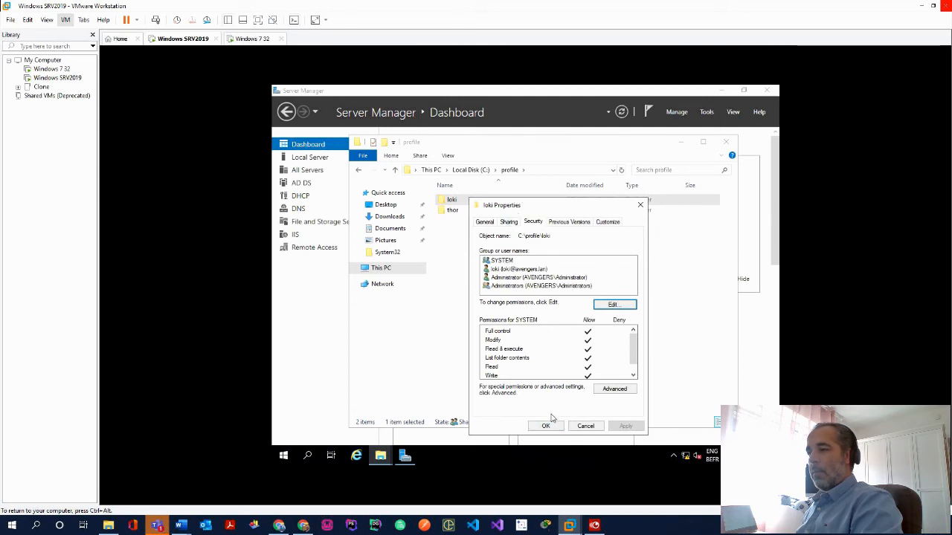
{"action": "left_click", "coordinate": [547, 425]}
Remove the Users group from the thor folder's permissions
{"action": "right_click", "coordinate": [456, 214]}
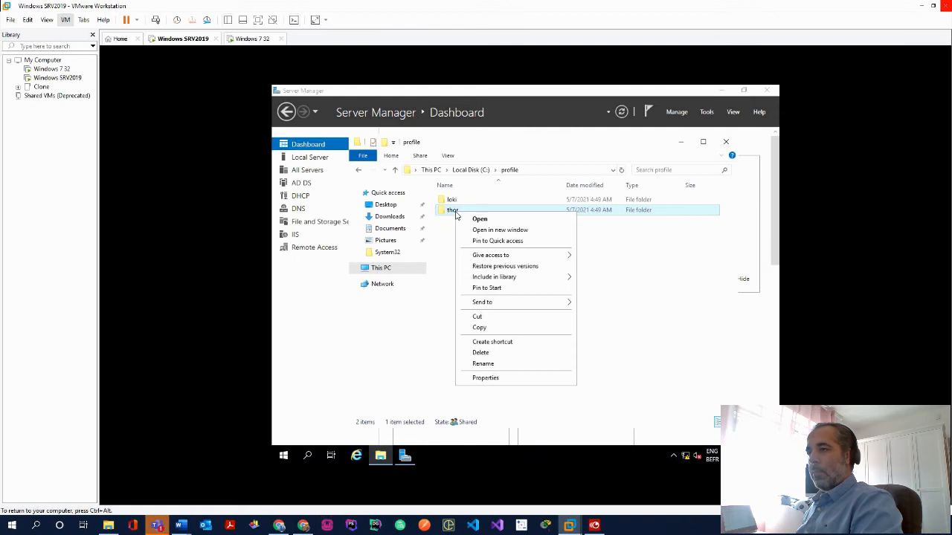
{"action": "left_click", "coordinate": [494, 378]}
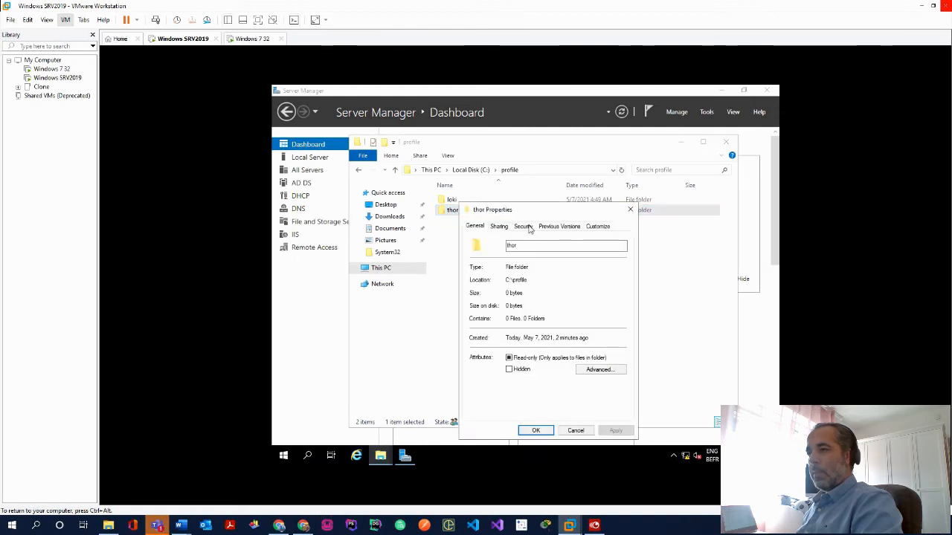
{"action": "left_click", "coordinate": [524, 226]}
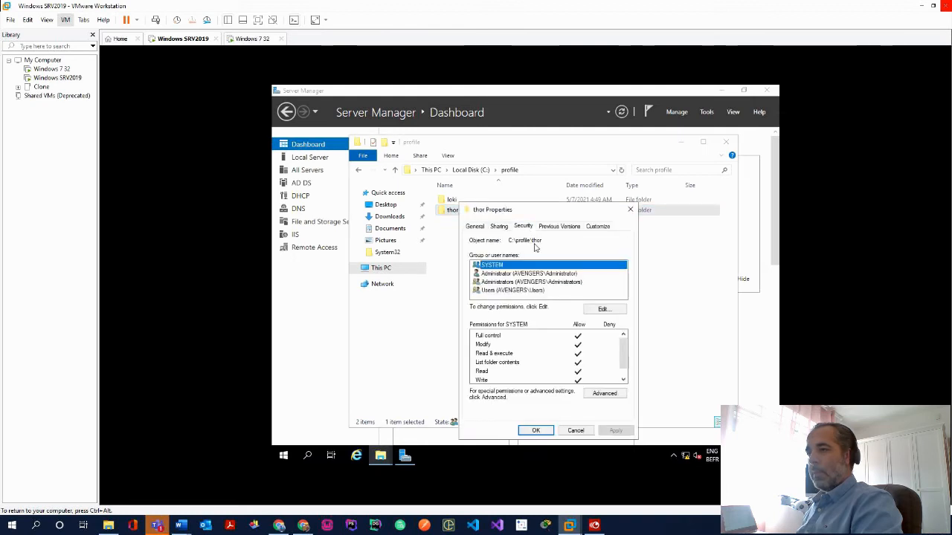
{"action": "left_click", "coordinate": [602, 308]}
{"action": "left_click", "coordinate": [549, 306]}
{"action": "left_click", "coordinate": [625, 339]}
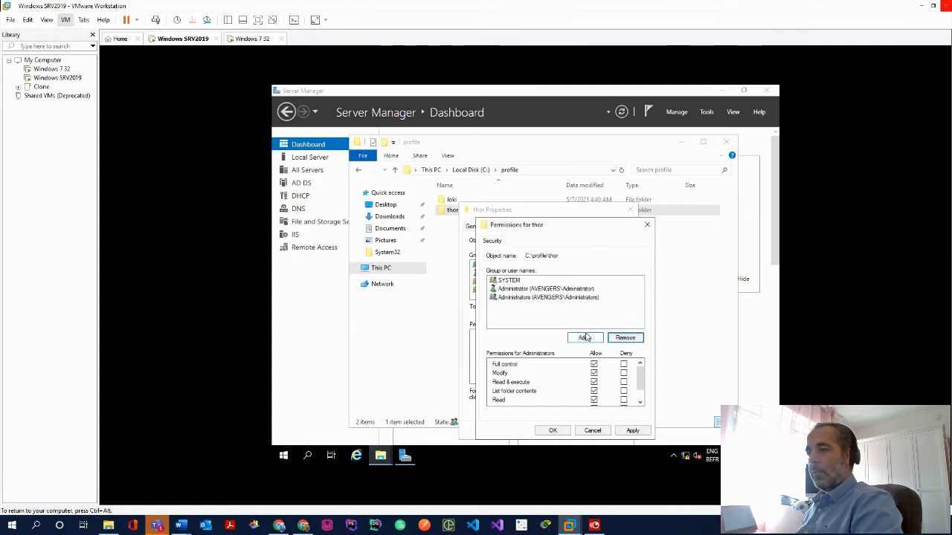
Add the thor account with Full control Allow, apply, and close thor's Properties
{"action": "left_click", "coordinate": [583, 337]}
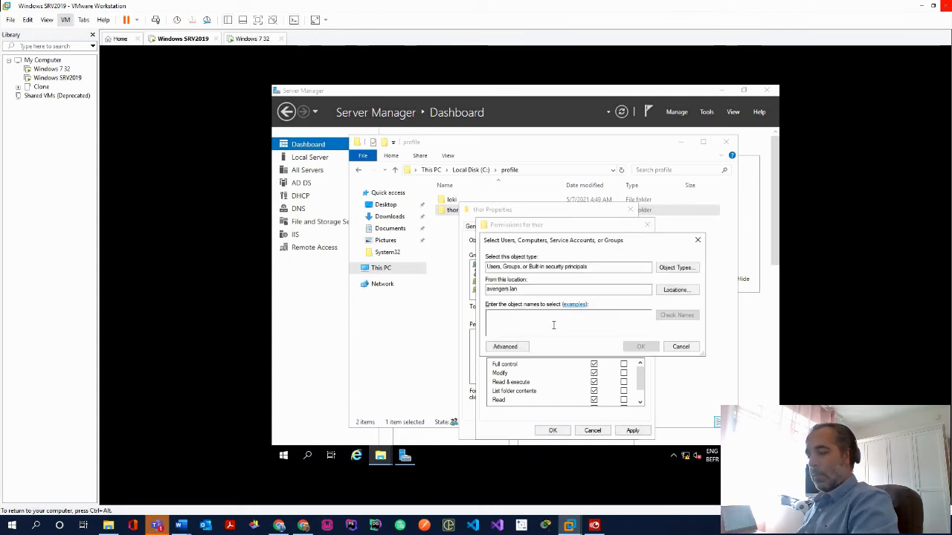
{"action": "type", "text": "thor"}
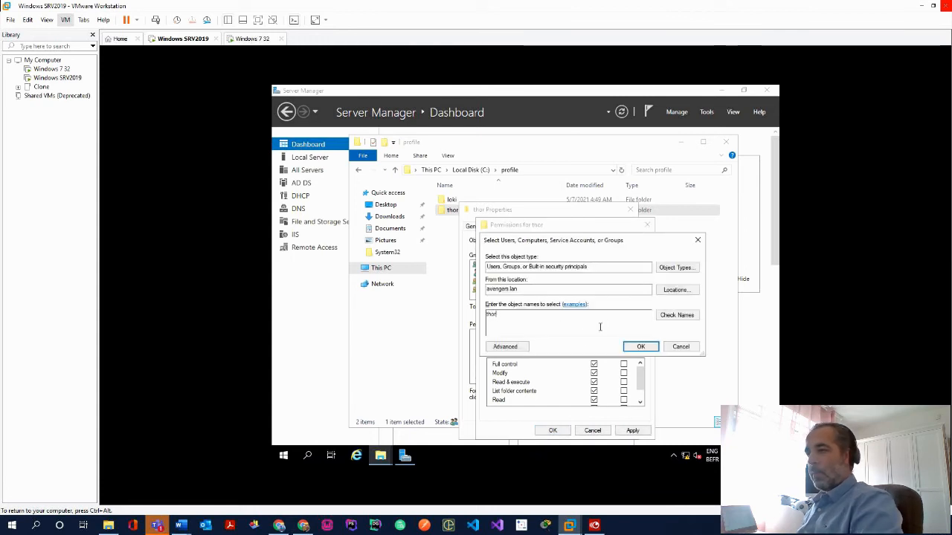
{"action": "left_click", "coordinate": [676, 316]}
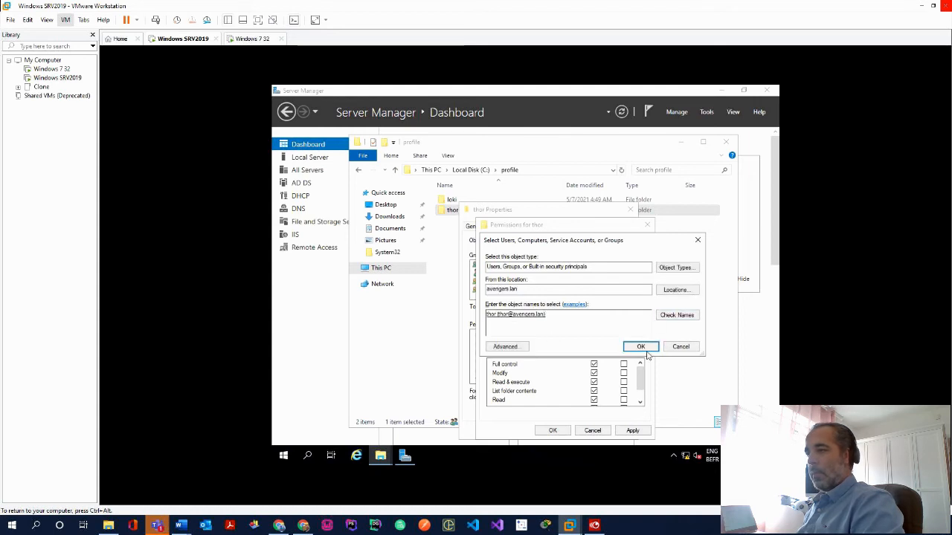
{"action": "left_click", "coordinate": [521, 349]}
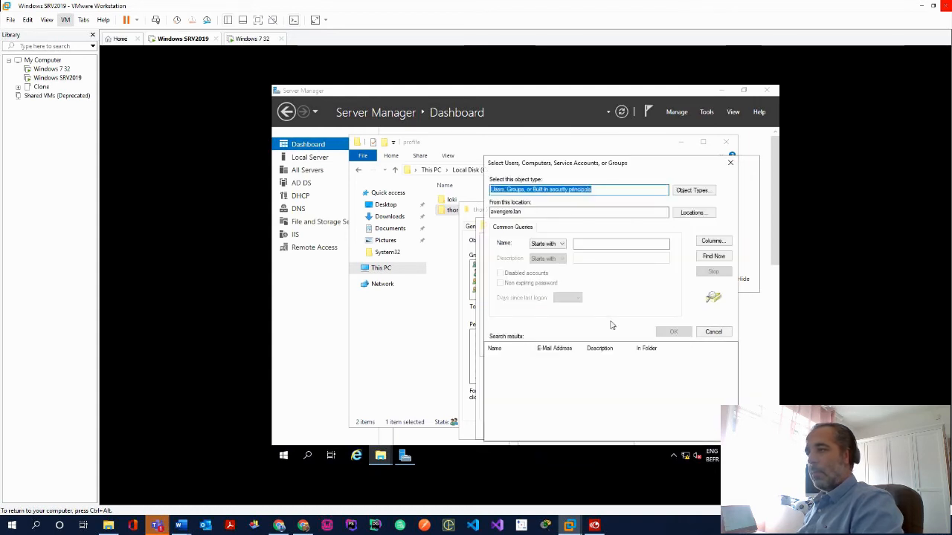
{"action": "left_click", "coordinate": [730, 162]}
{"action": "left_click", "coordinate": [637, 345]}
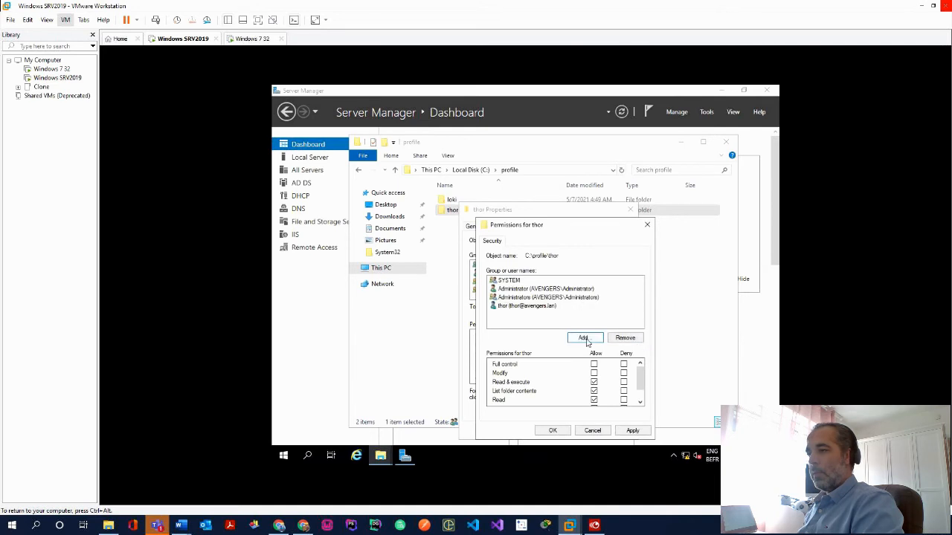
{"action": "left_click", "coordinate": [631, 431]}
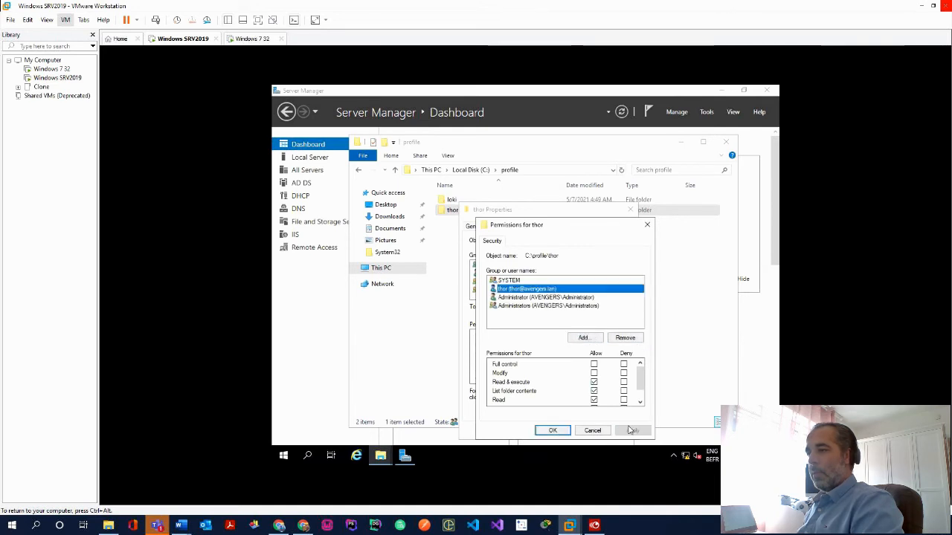
{"action": "left_click", "coordinate": [594, 365]}
{"action": "left_click", "coordinate": [632, 430]}
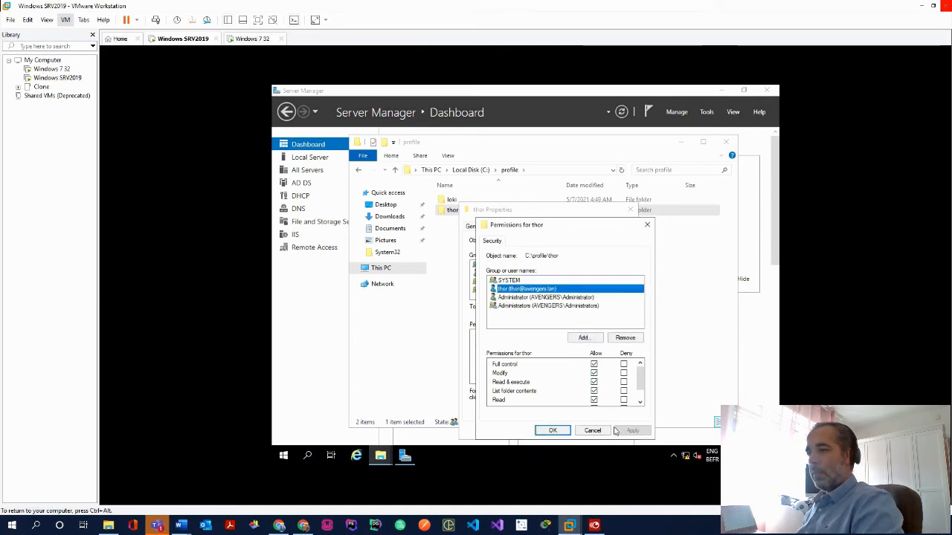
{"action": "left_click", "coordinate": [554, 431]}
{"action": "left_click", "coordinate": [536, 430]}
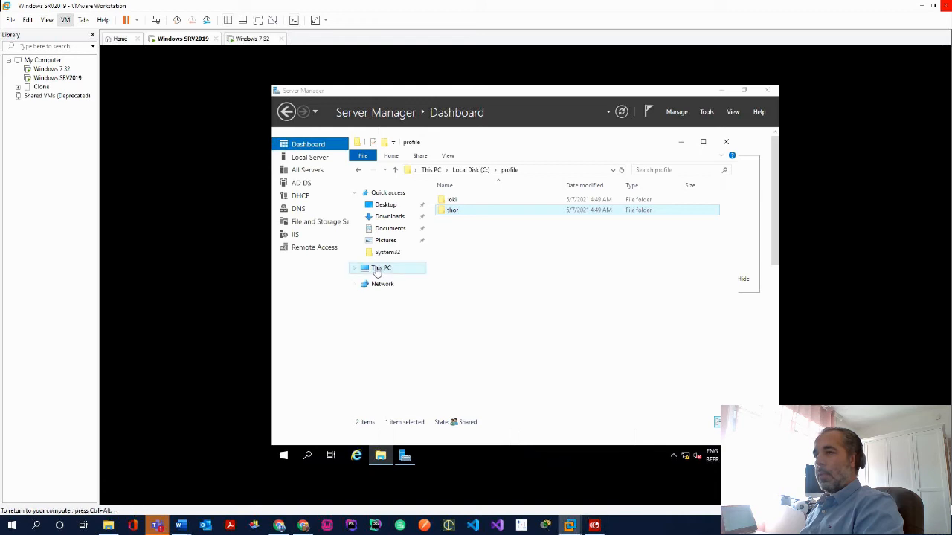
Navigate from Local Disk (C:) through Windows\SYSVOL\sysvol\avengers.lan into the scripts folder
{"action": "left_click", "coordinate": [473, 169]}
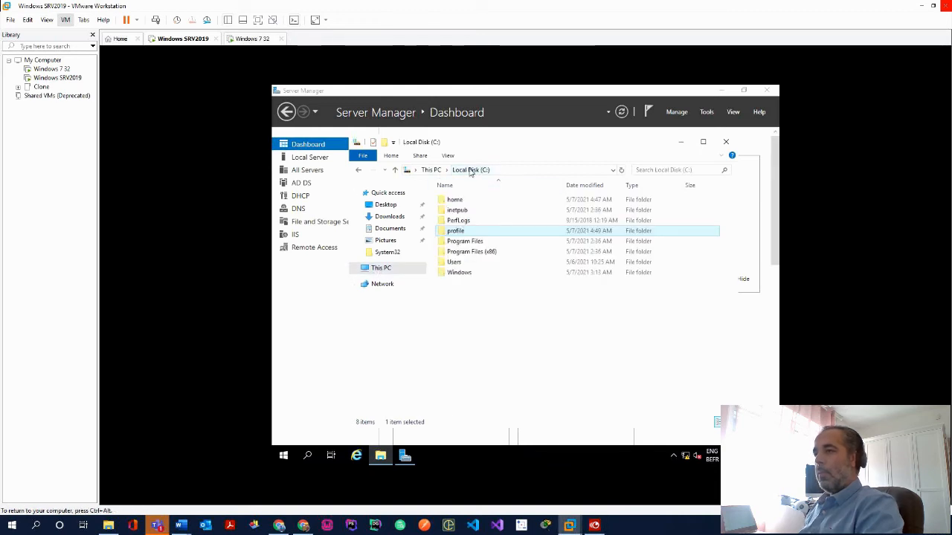
{"action": "double_click", "coordinate": [471, 271]}
{"action": "left_click", "coordinate": [466, 247]}
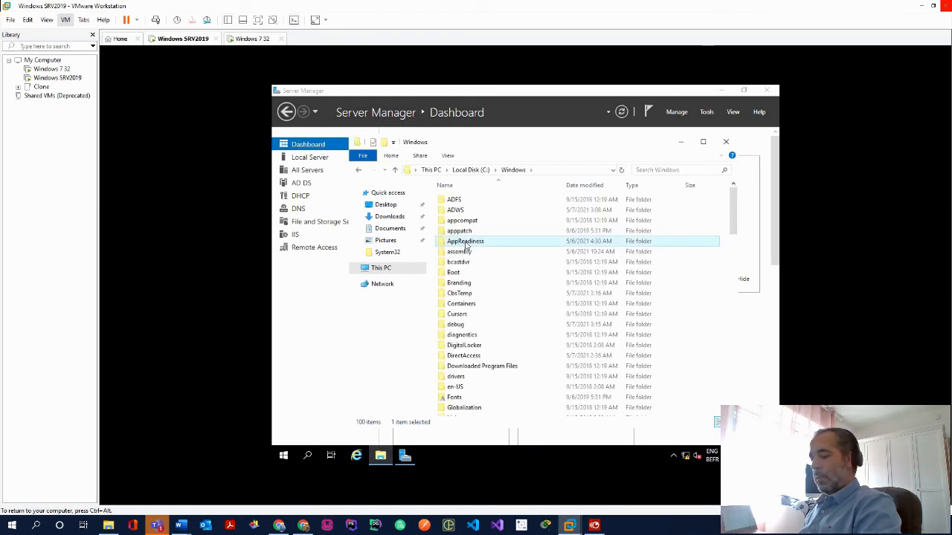
{"action": "type", "text": "system"}
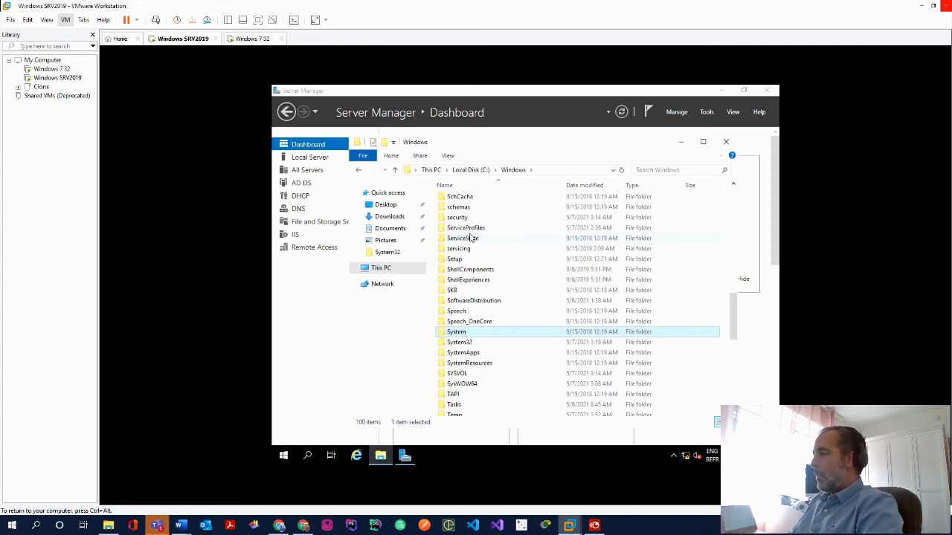
{"action": "key", "text": "Down"}
{"action": "key", "text": "Down"}
{"action": "key", "text": "Down"}
{"action": "key", "text": "Down"}
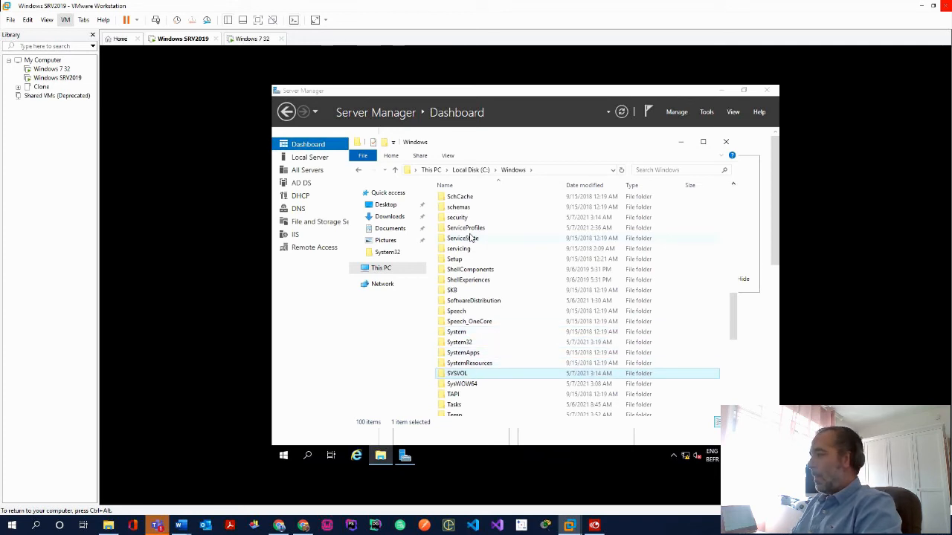
{"action": "key", "text": "Return"}
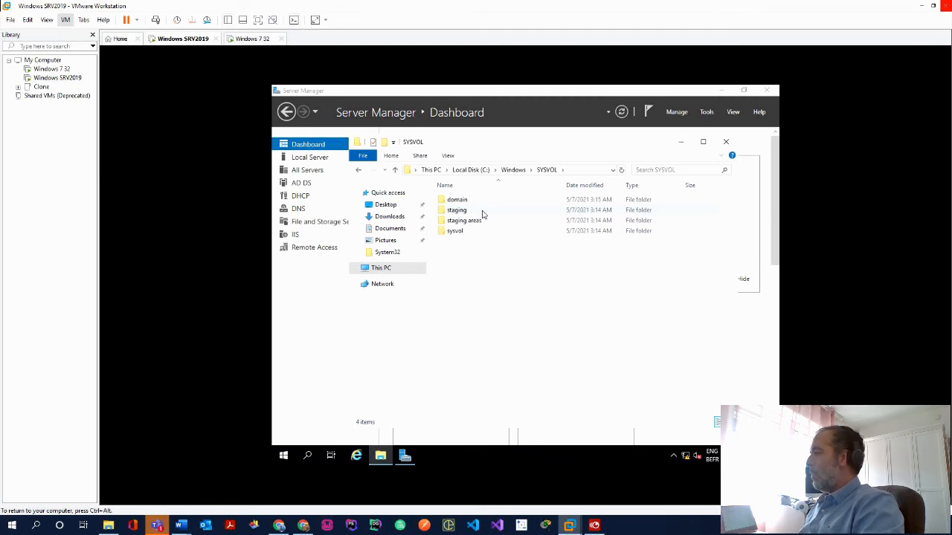
{"action": "double_click", "coordinate": [474, 230]}
{"action": "left_click", "coordinate": [476, 202]}
{"action": "double_click", "coordinate": [476, 202]}
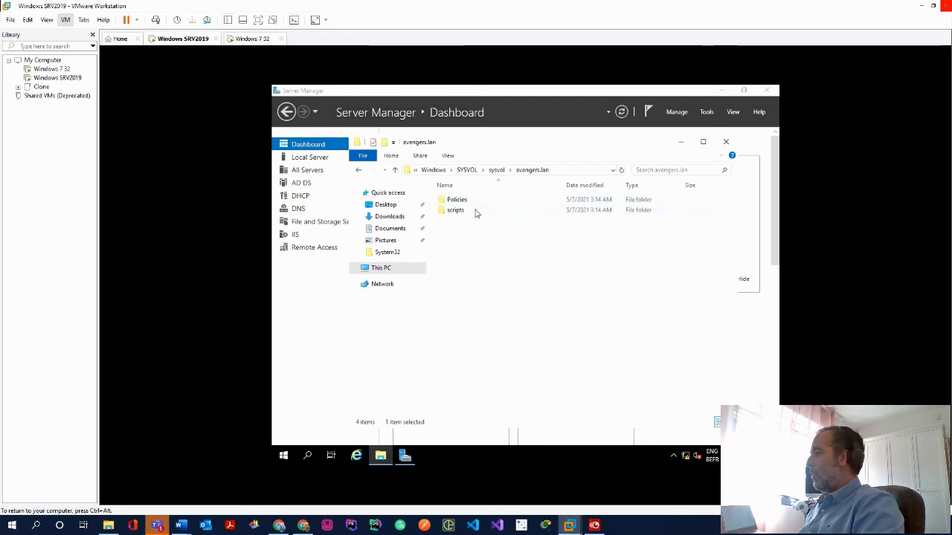
{"action": "left_click", "coordinate": [475, 211]}
{"action": "double_click", "coordinate": [475, 211]}
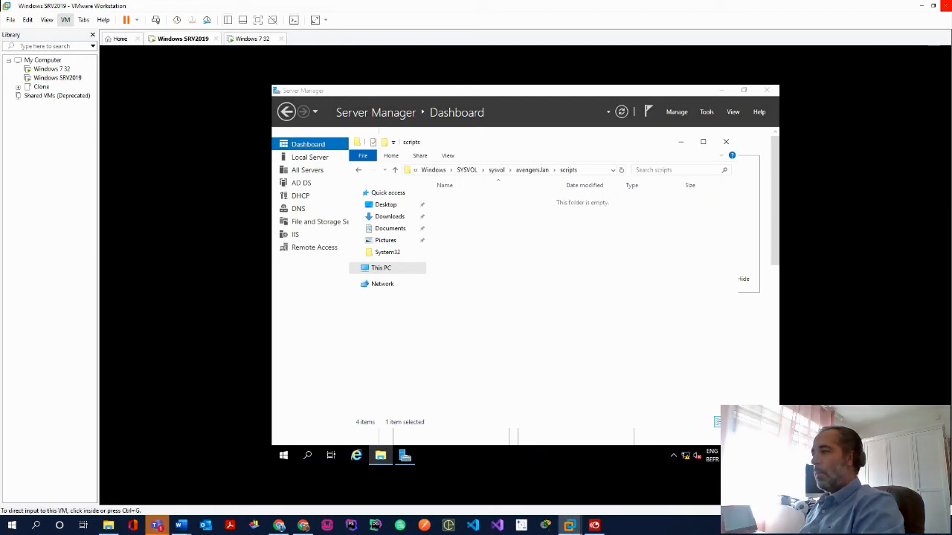
Create a new text document in the scripts folder and name it hulk.bat
{"action": "right_click", "coordinate": [469, 237]}
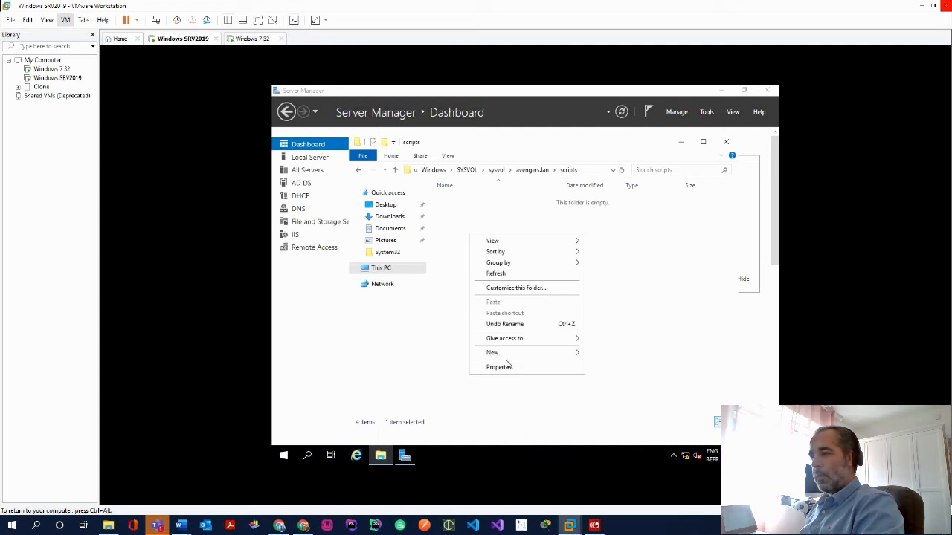
{"action": "mouse_move", "coordinate": [529, 354]}
{"action": "left_click", "coordinate": [610, 411]}
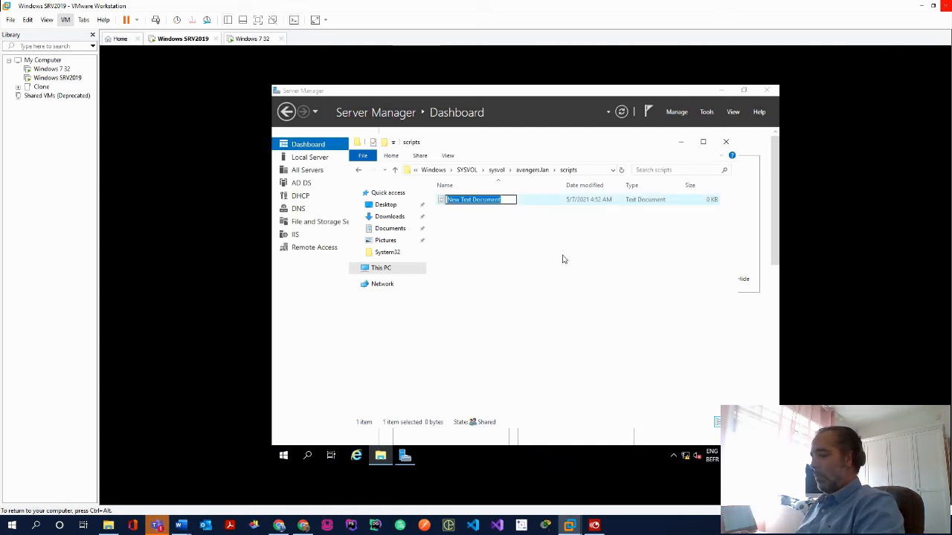
{"action": "type", "text": "hulk.bat"}
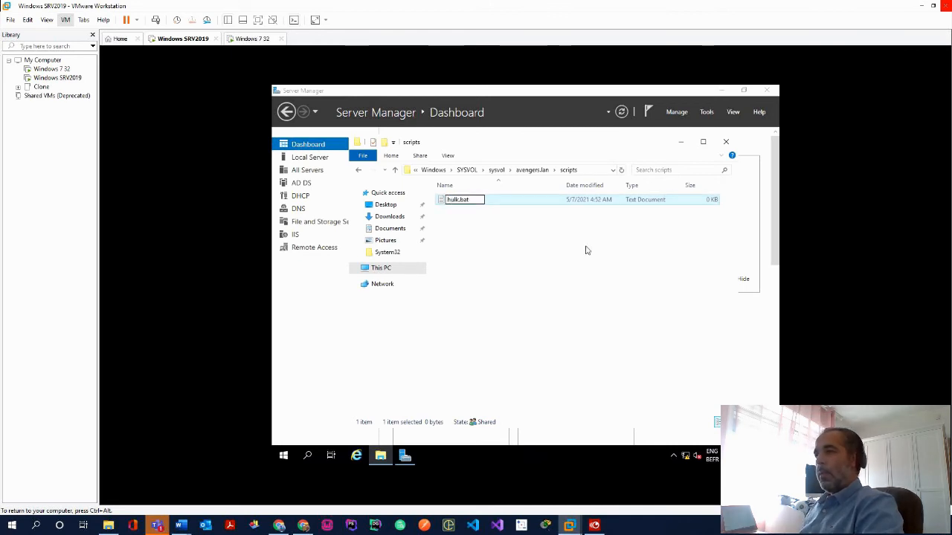
{"action": "left_click", "coordinate": [585, 249]}
{"action": "right_click", "coordinate": [483, 204]}
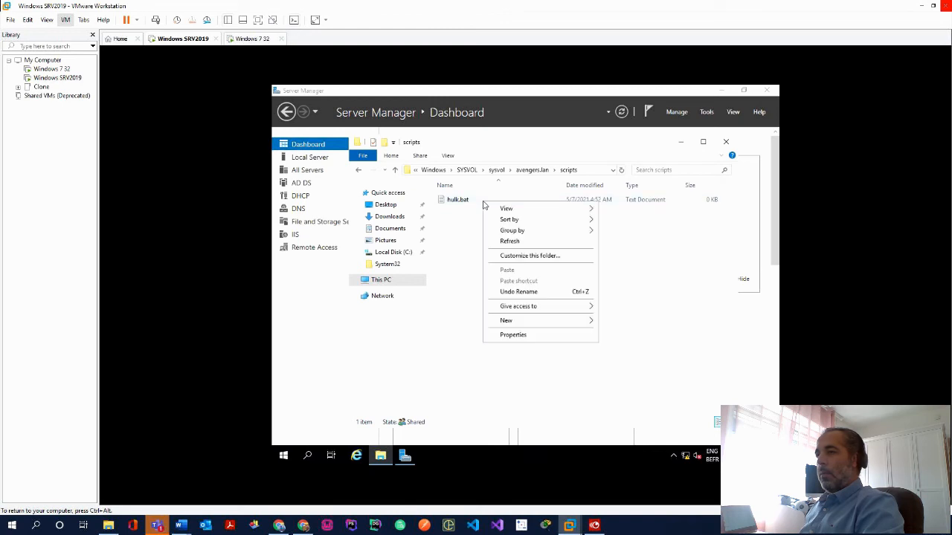
{"action": "left_click", "coordinate": [452, 228]}
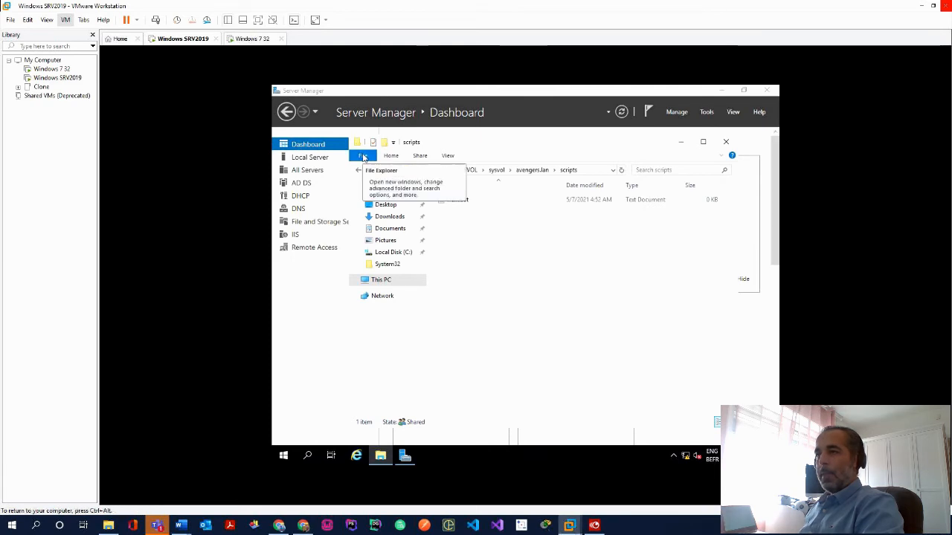
In Folder Options' View settings, toggle Hide empty drives off and apply it
{"action": "left_click", "coordinate": [363, 156]}
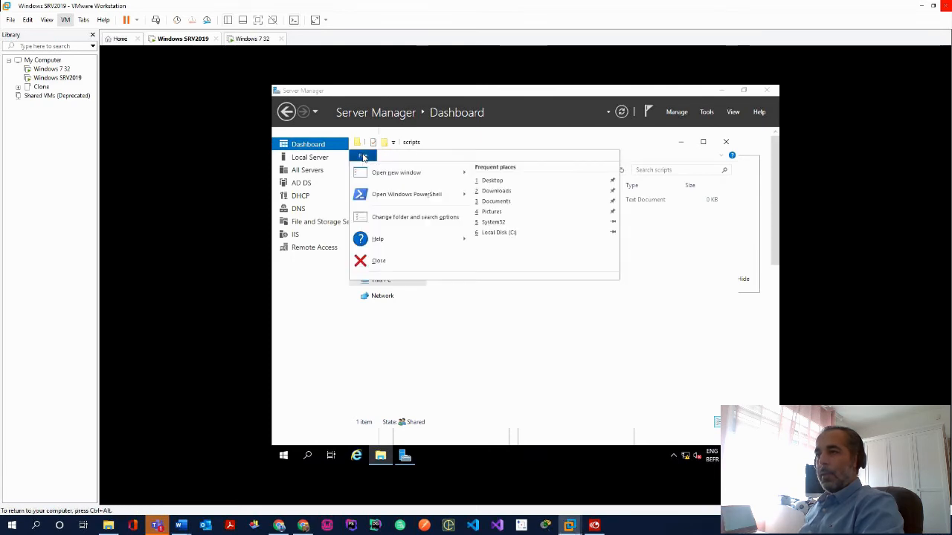
{"action": "left_click", "coordinate": [392, 216]}
{"action": "left_click", "coordinate": [399, 212]}
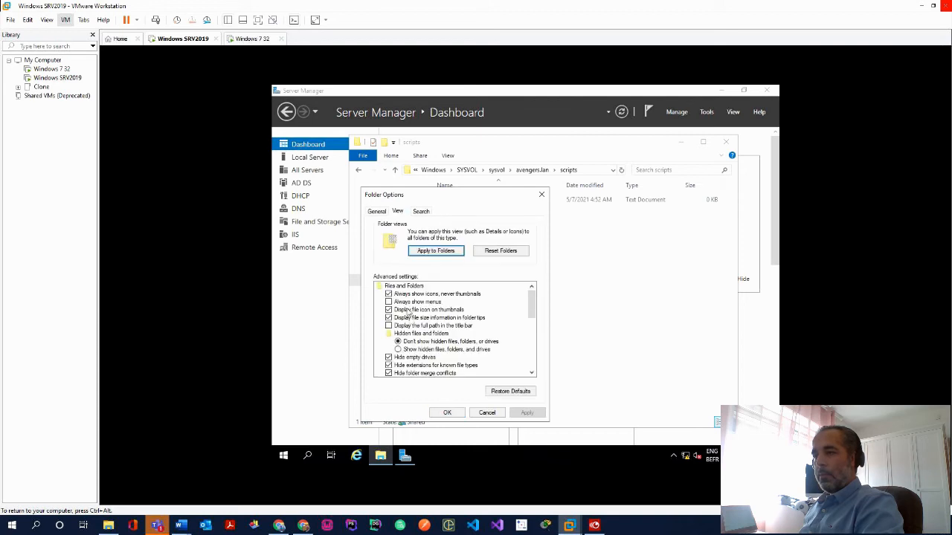
{"action": "scroll", "coordinate": [417, 354], "scroll_direction": "down", "scroll_amount": 1}
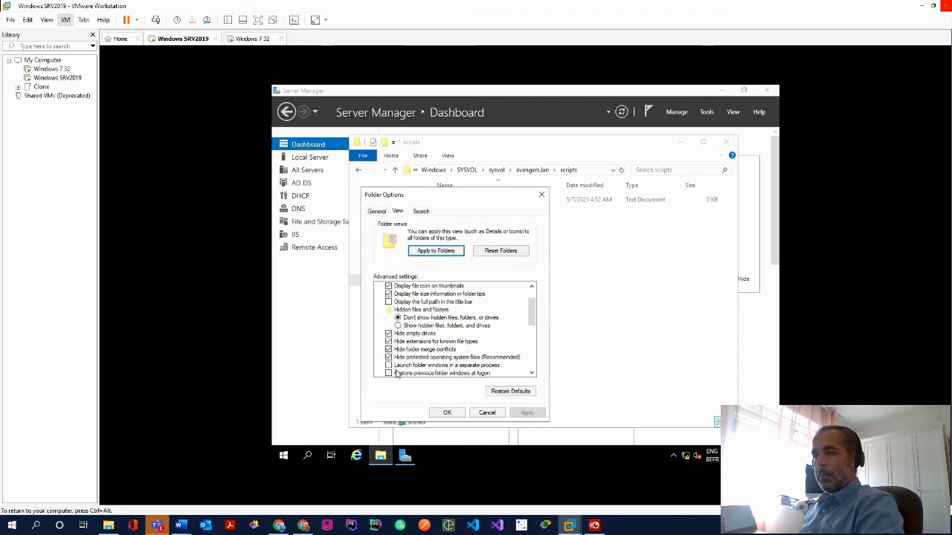
{"action": "scroll", "coordinate": [398, 375], "scroll_direction": "down", "scroll_amount": 1}
{"action": "scroll", "coordinate": [408, 360], "scroll_direction": "down", "scroll_amount": 2}
{"action": "scroll", "coordinate": [408, 360], "scroll_direction": "up", "scroll_amount": 4}
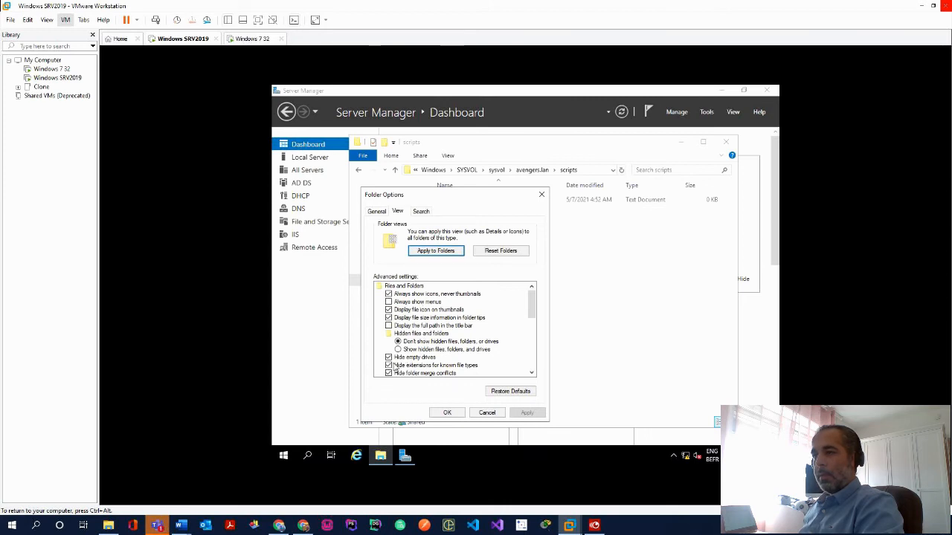
{"action": "left_click", "coordinate": [389, 357]}
{"action": "left_click", "coordinate": [525, 413]}
Restore Hide empty drives, untick Hide extensions for known file types, and apply
{"action": "left_click_drag", "start_coordinate": [457, 201], "coordinate": [620, 174]}
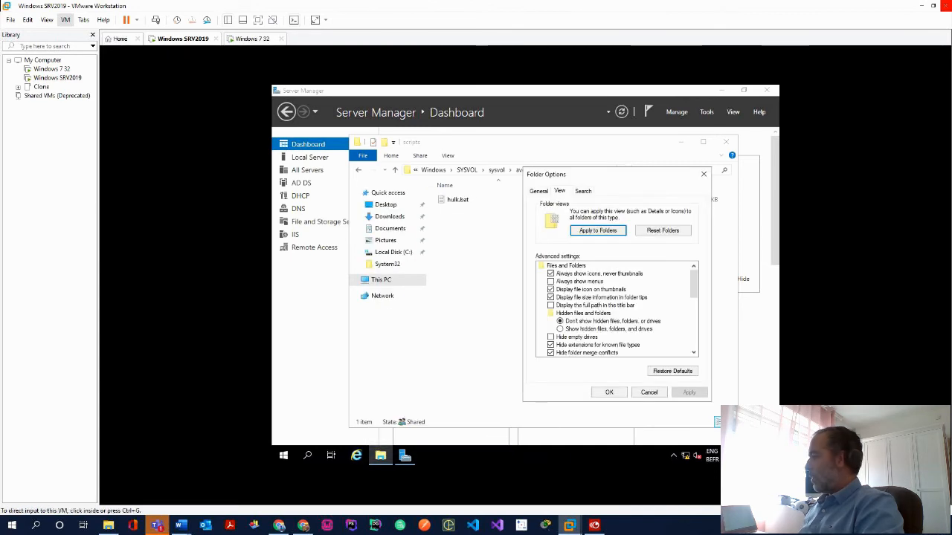
{"action": "left_click", "coordinate": [550, 337]}
{"action": "left_click", "coordinate": [551, 345]}
{"action": "left_click", "coordinate": [677, 392]}
{"action": "left_click", "coordinate": [609, 392]}
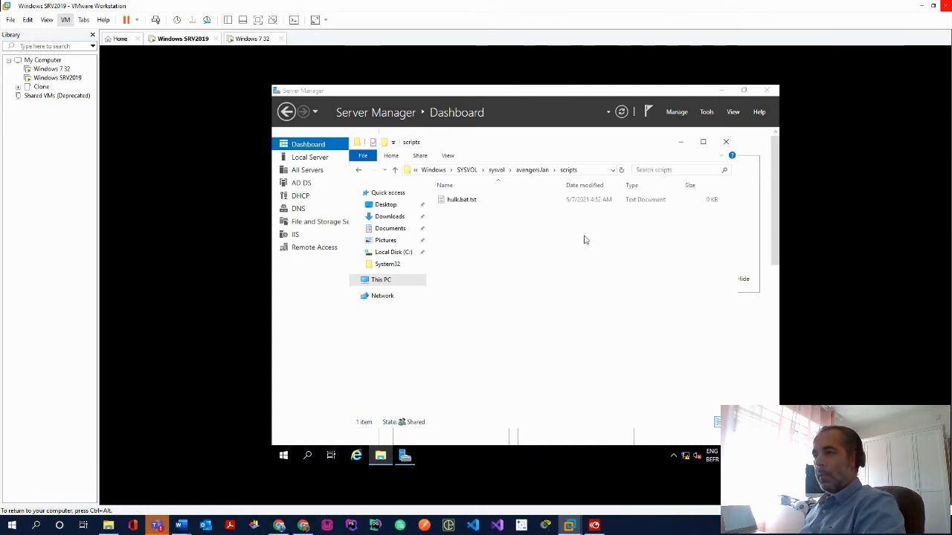
Rename hulk.bat.txt to hulk.bat, accepting the extension change
{"action": "left_click", "coordinate": [476, 203]}
{"action": "key", "text": "F2"}
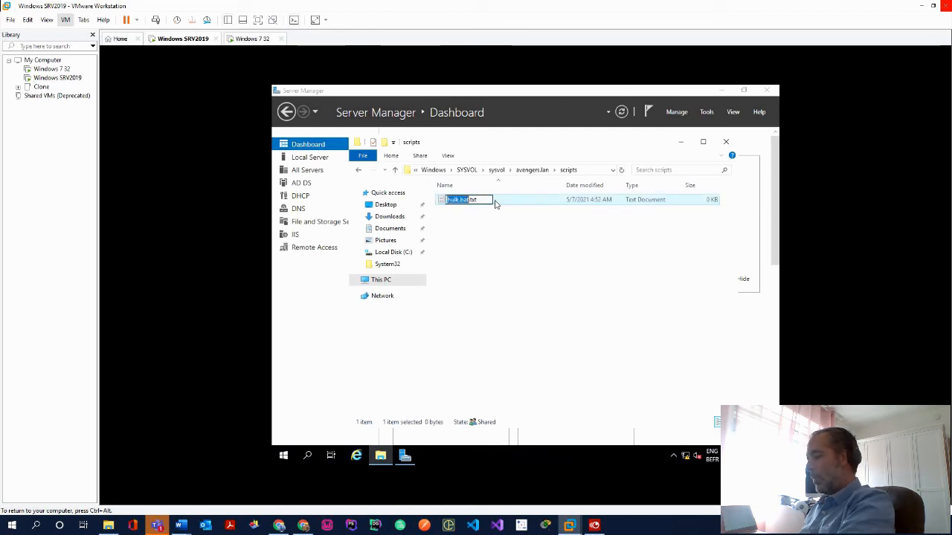
{"action": "key", "text": "Right"}
{"action": "key", "text": "Delete"}
{"action": "key", "text": "Delete"}
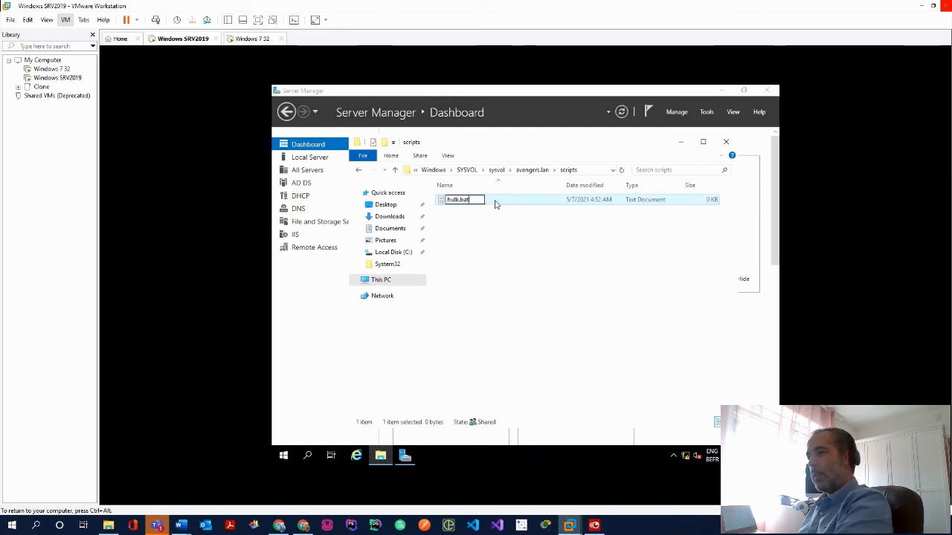
{"action": "key", "text": "Return"}
{"action": "left_click", "coordinate": [568, 274]}
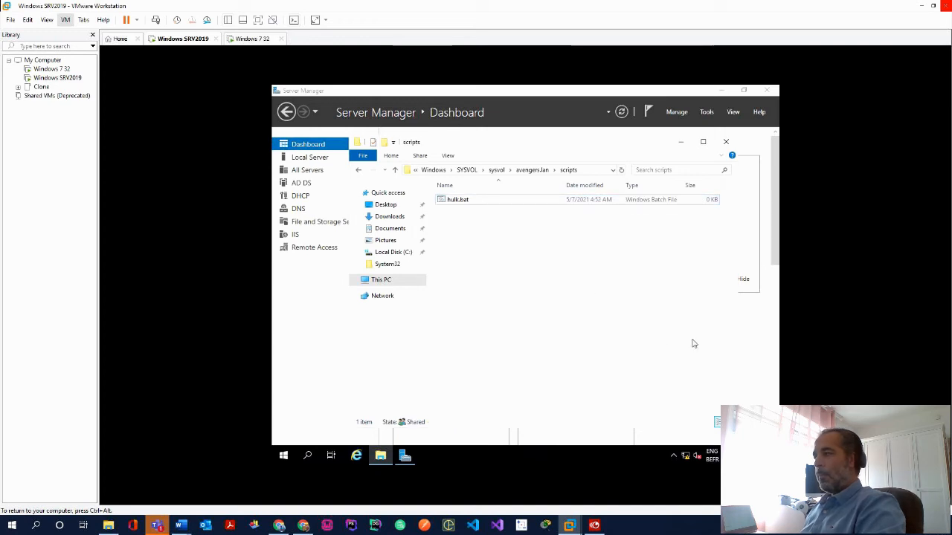
Open hulk.bat for editing in Notepad
{"action": "left_click", "coordinate": [471, 202]}
{"action": "right_click", "coordinate": [464, 201]}
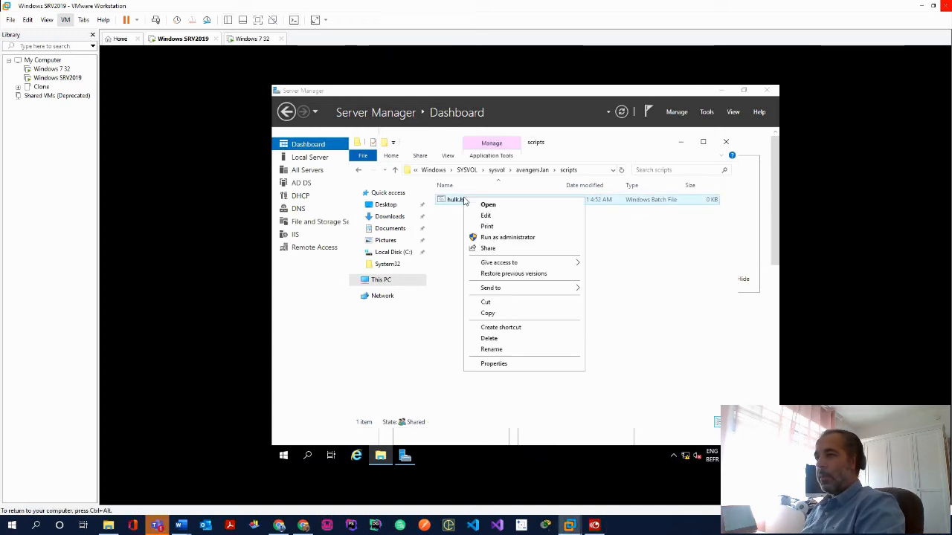
{"action": "left_click", "coordinate": [474, 213]}
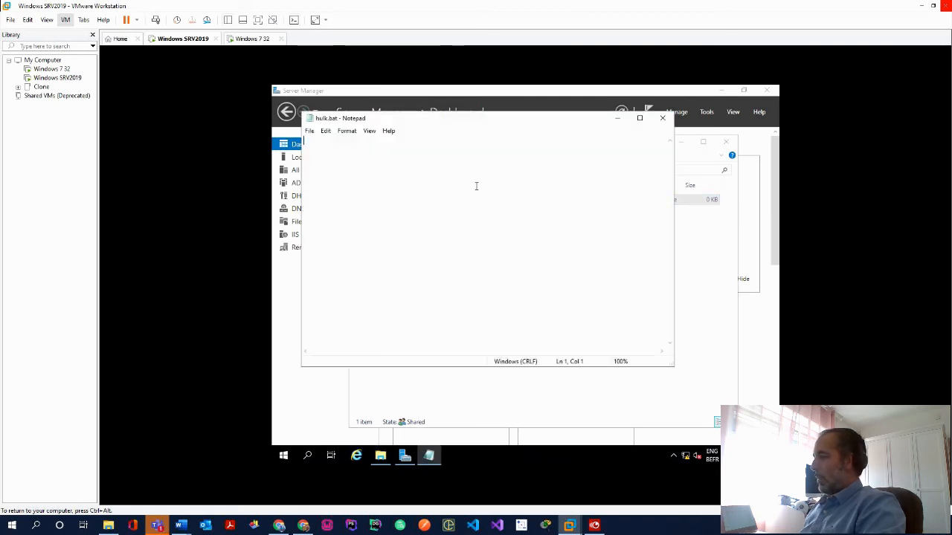
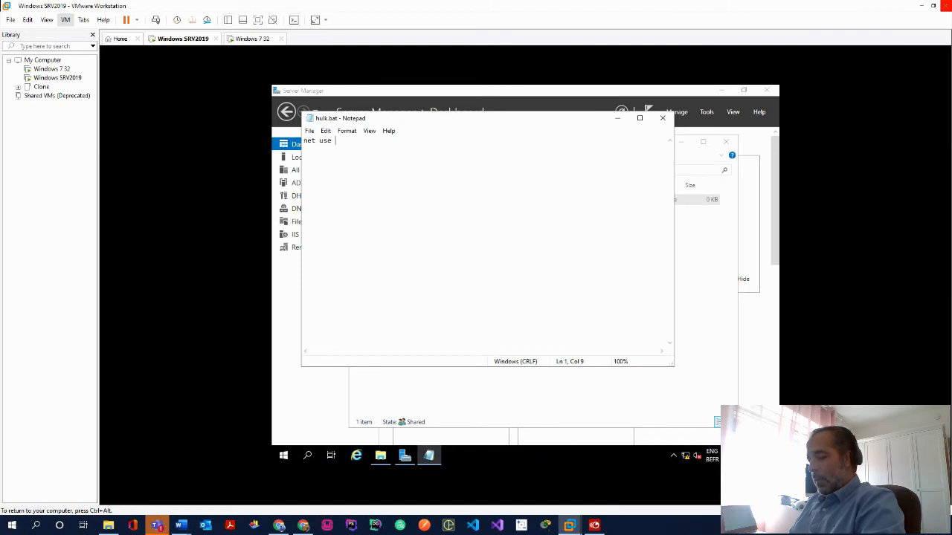
Write net use w: \\thanos\home\terre into hulk.bat and save it when closing Notepad
{"action": "type", "text": "w: \\\\"}
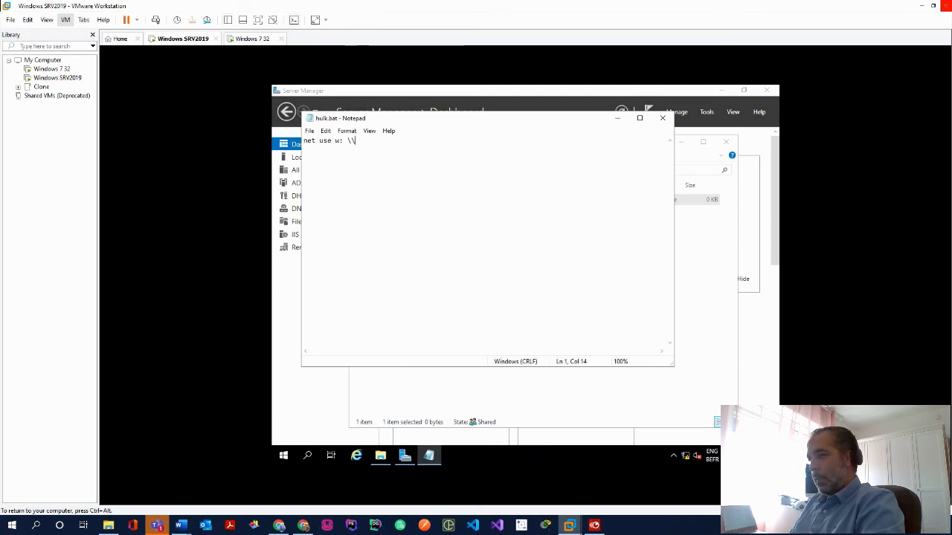
{"action": "type", "text": "thanos"}
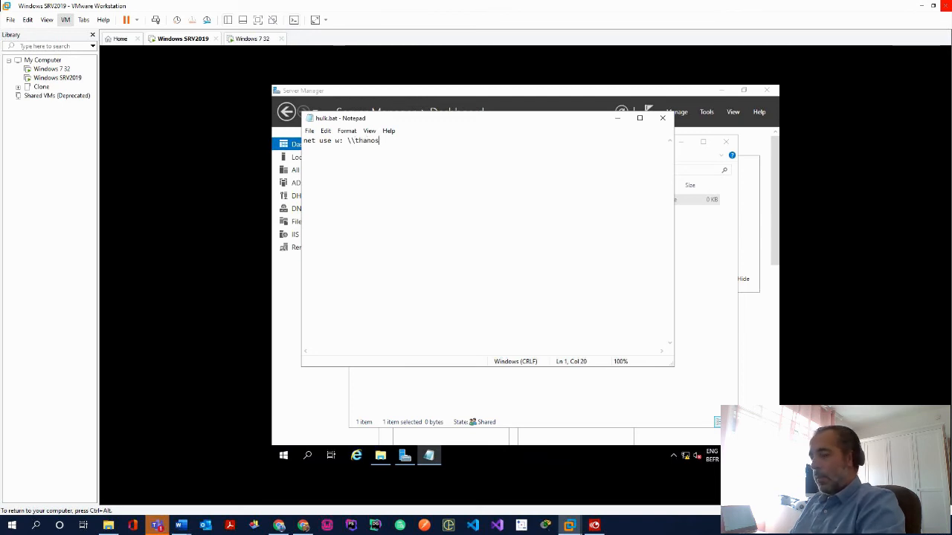
{"action": "type", "text": "\\home\\terre"}
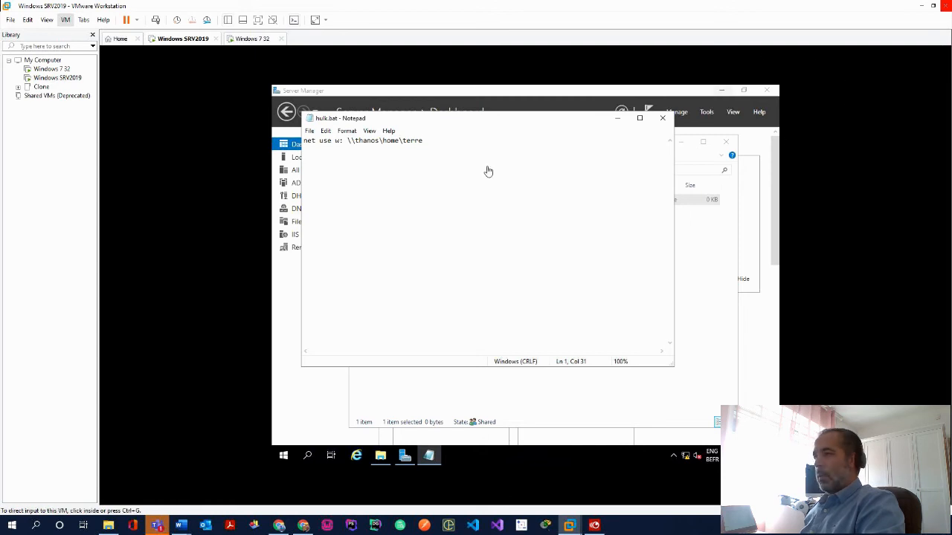
{"action": "left_click", "coordinate": [662, 117]}
{"action": "left_click", "coordinate": [501, 279]}
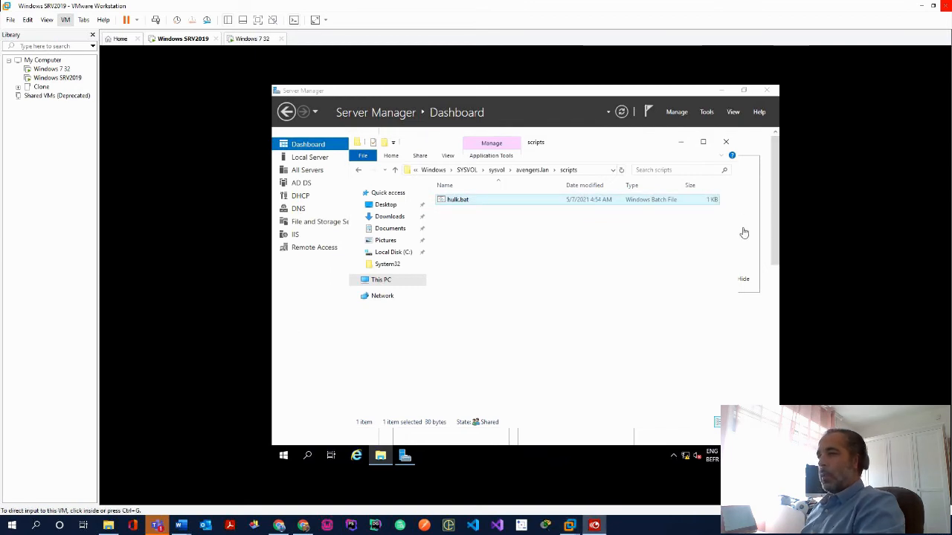
Create a new folder named terre inside C:\home
{"action": "left_click", "coordinate": [392, 254]}
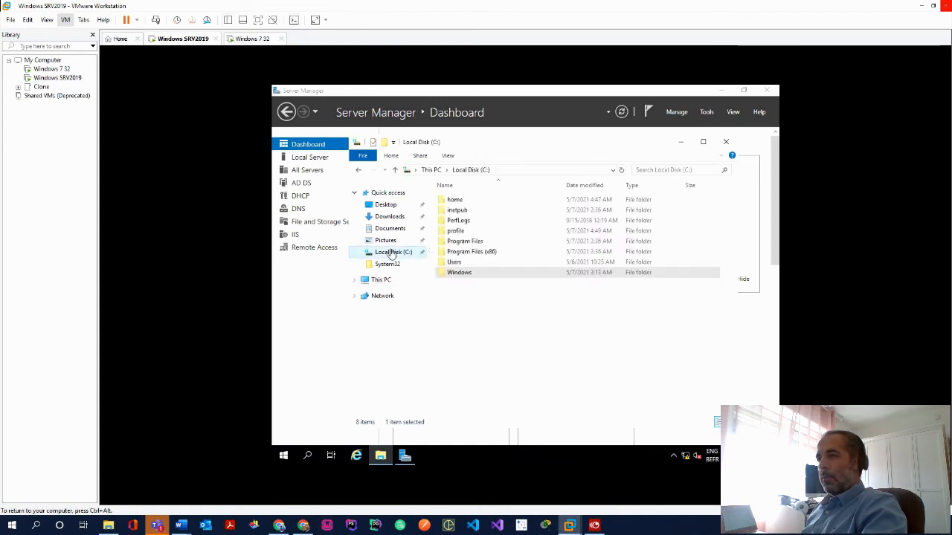
{"action": "double_click", "coordinate": [471, 199]}
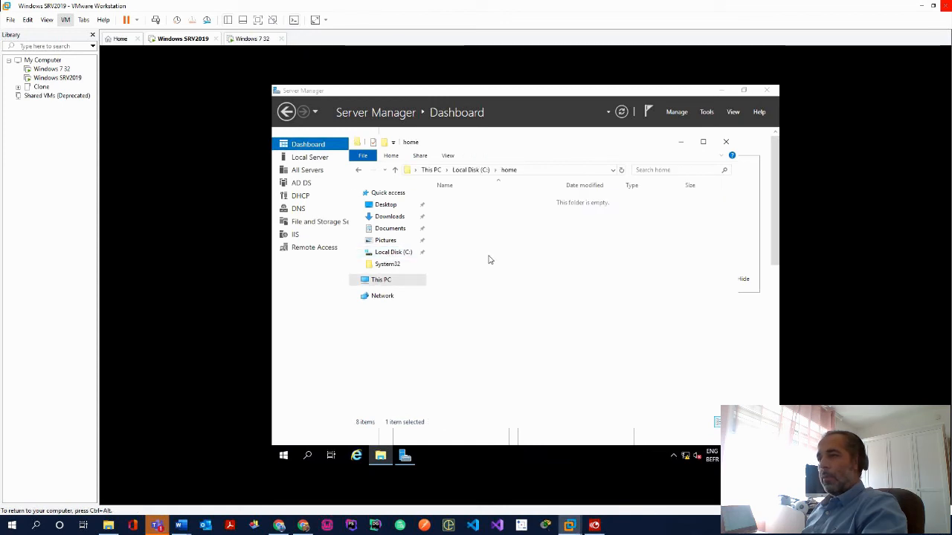
{"action": "right_click", "coordinate": [490, 259]}
{"action": "mouse_move", "coordinate": [552, 375]}
{"action": "left_click", "coordinate": [627, 377]}
{"action": "type", "text": "terr"}
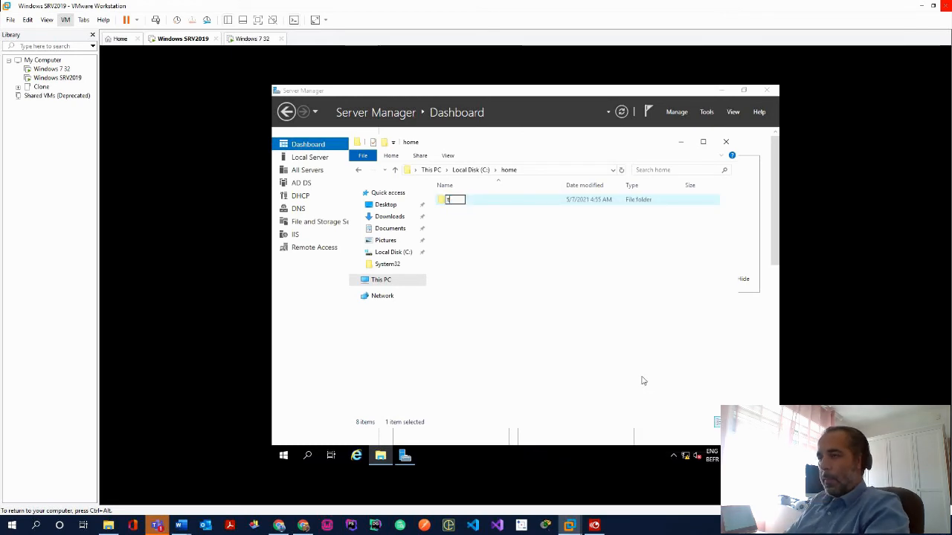
{"action": "type", "text": "e"}
{"action": "key", "text": "Return"}
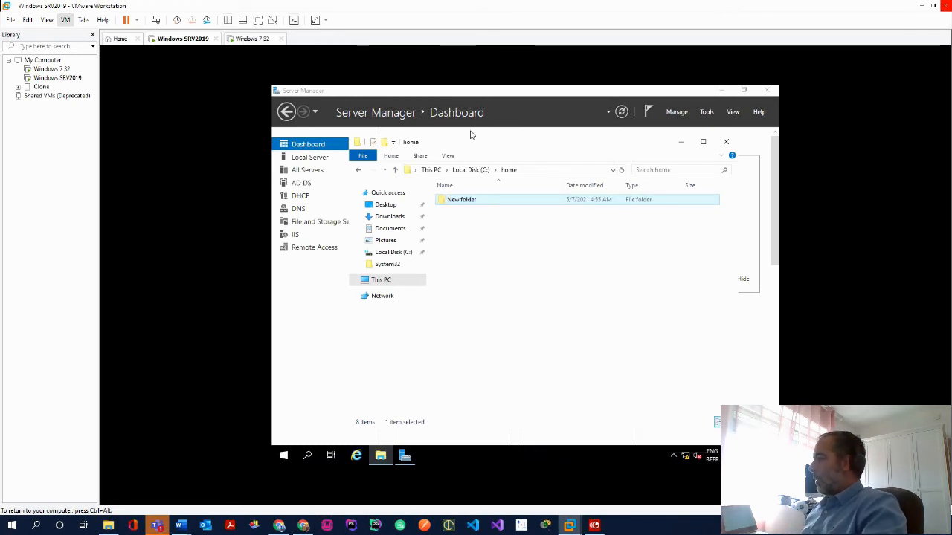
In terre's security permissions, try adding 'evryone' and clear the name when it isn't found
{"action": "right_click", "coordinate": [456, 202]}
{"action": "left_click", "coordinate": [516, 366]}
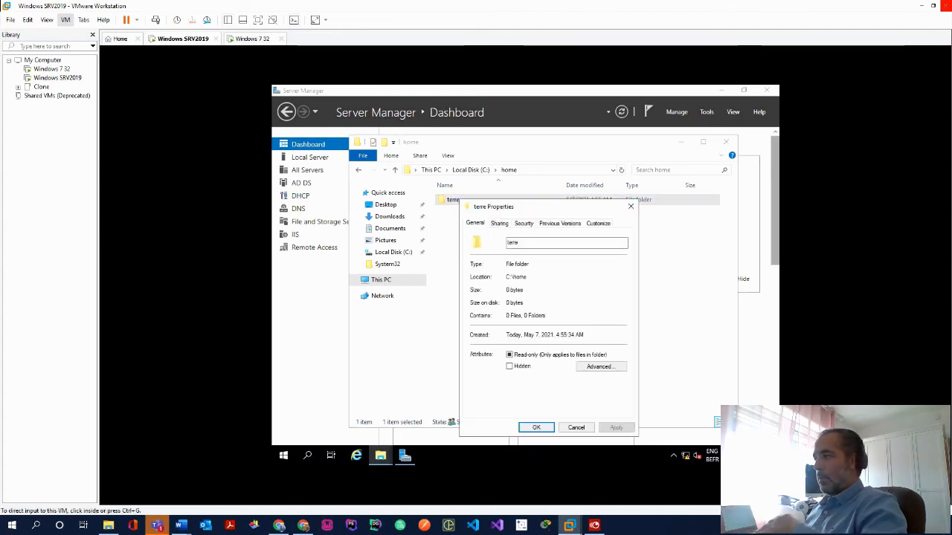
{"action": "left_click", "coordinate": [524, 224]}
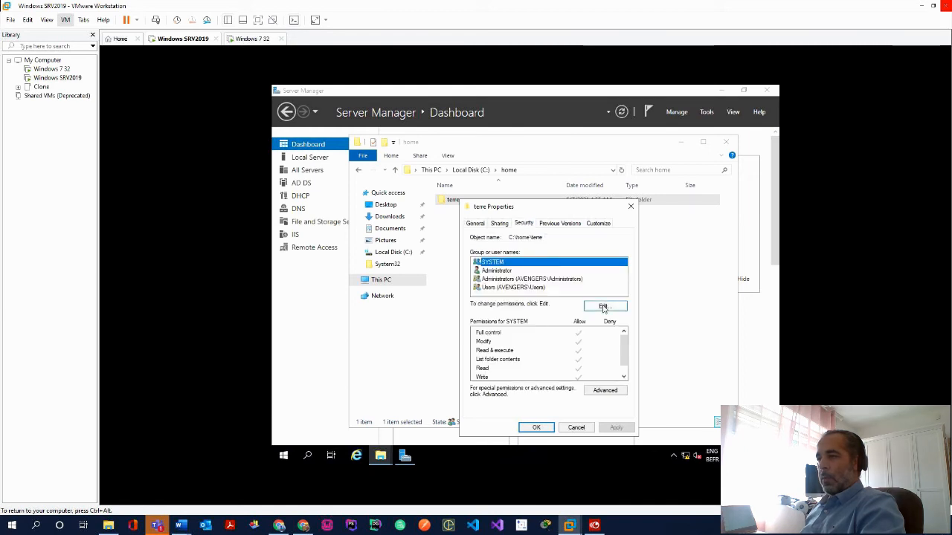
{"action": "left_click", "coordinate": [595, 305]}
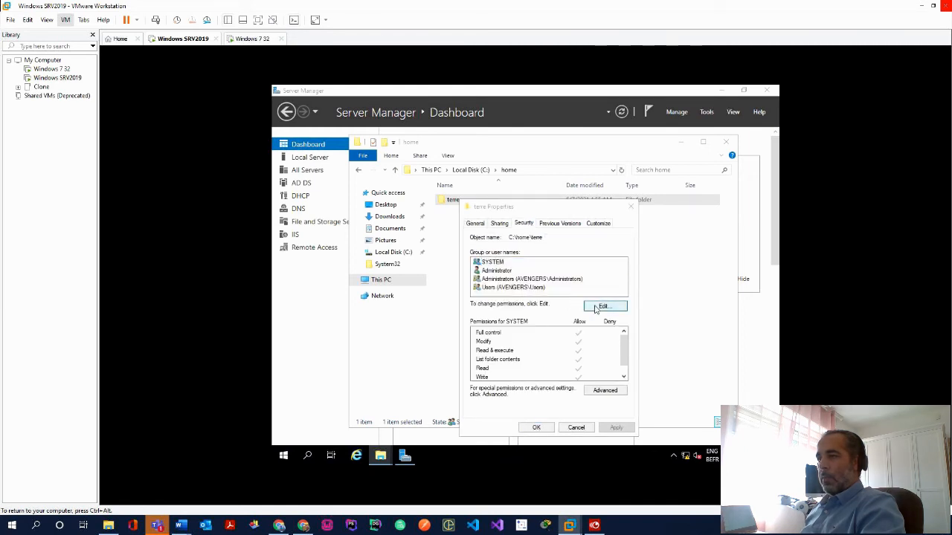
{"action": "left_click", "coordinate": [586, 338]}
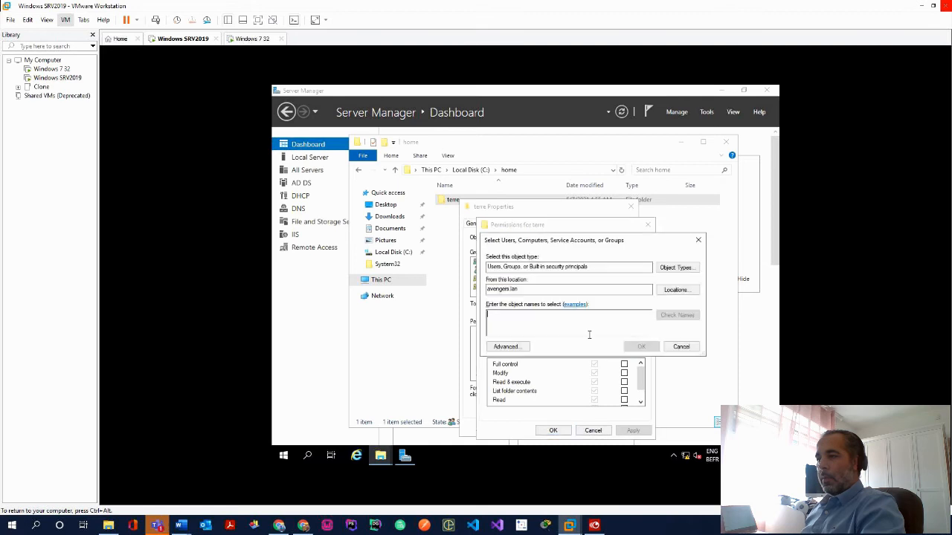
{"action": "type", "text": "ev"}
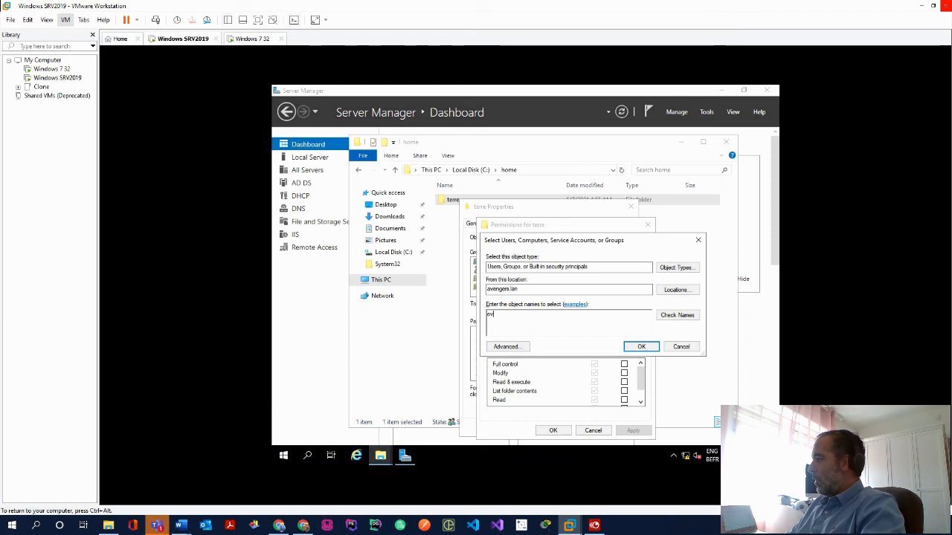
{"action": "type", "text": "ry"}
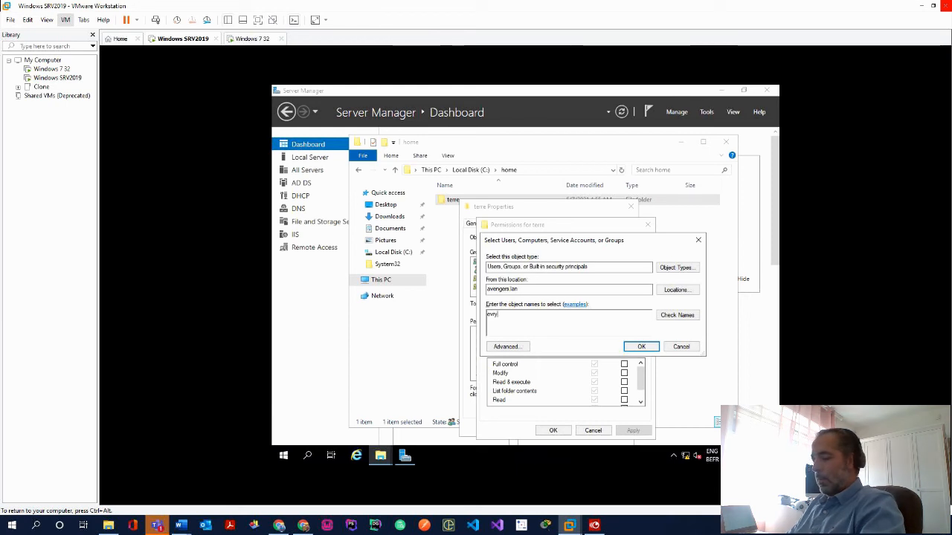
{"action": "type", "text": "one"}
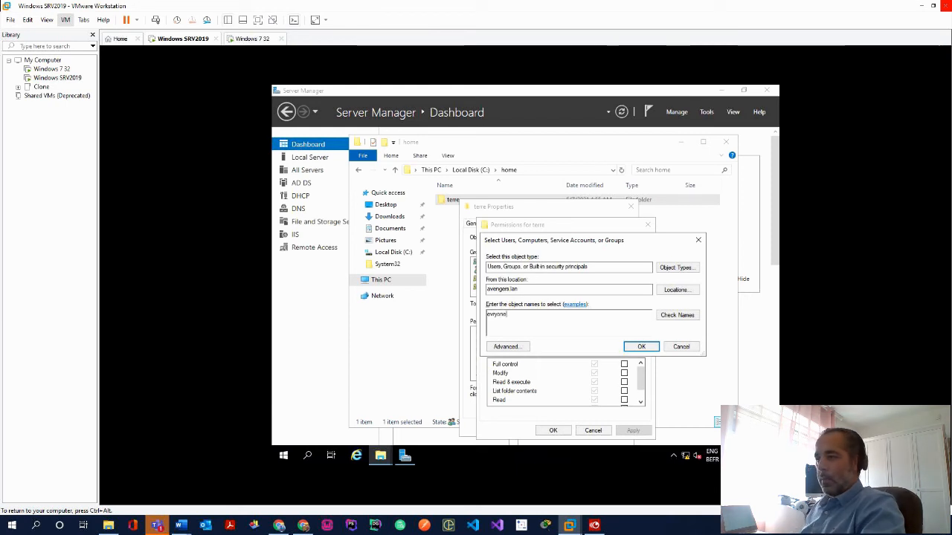
{"action": "left_click", "coordinate": [688, 315]}
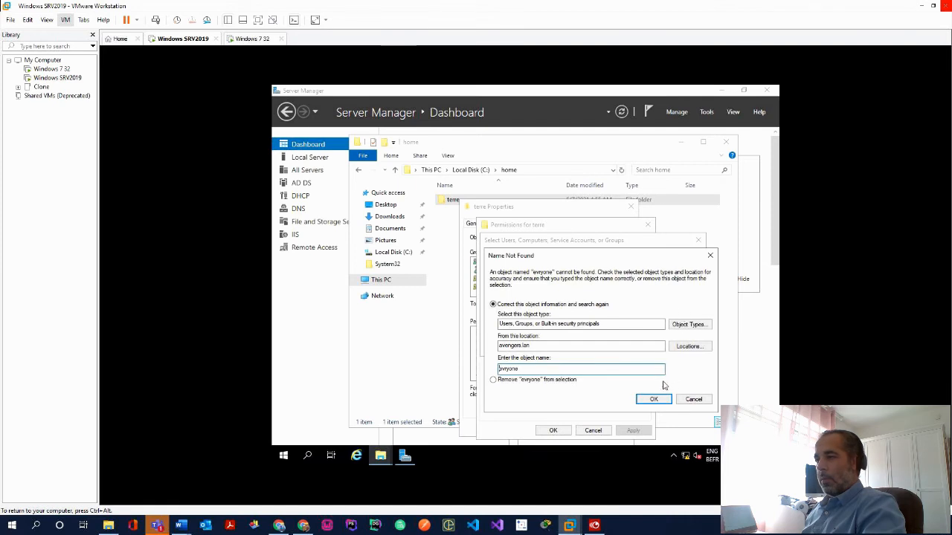
{"action": "left_click", "coordinate": [686, 403]}
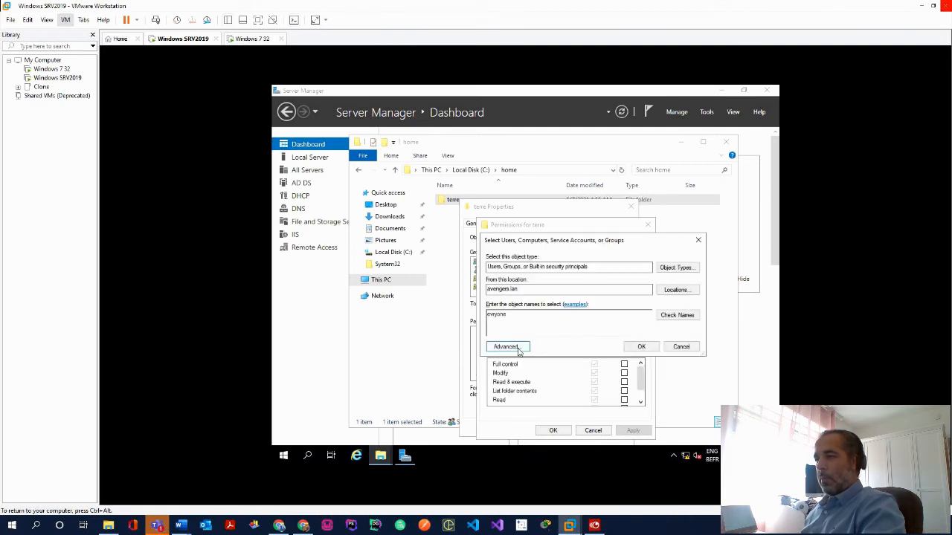
{"action": "double_click", "coordinate": [528, 314]}
{"action": "key", "text": "BackSpace"}
Find Everyone in the avengers.lan user and group search and add it
{"action": "left_click", "coordinate": [508, 347]}
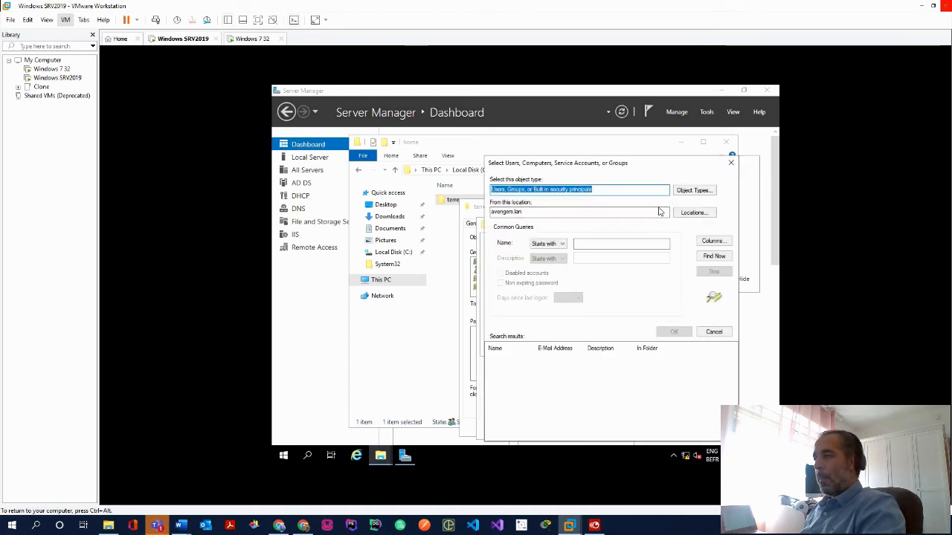
{"action": "left_click", "coordinate": [714, 259]}
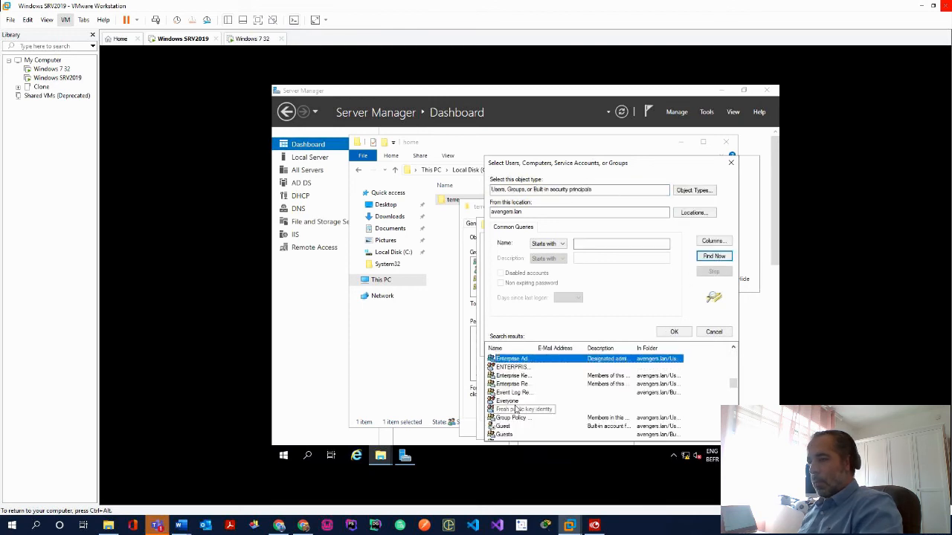
{"action": "key", "text": "v"}
{"action": "double_click", "coordinate": [508, 401]}
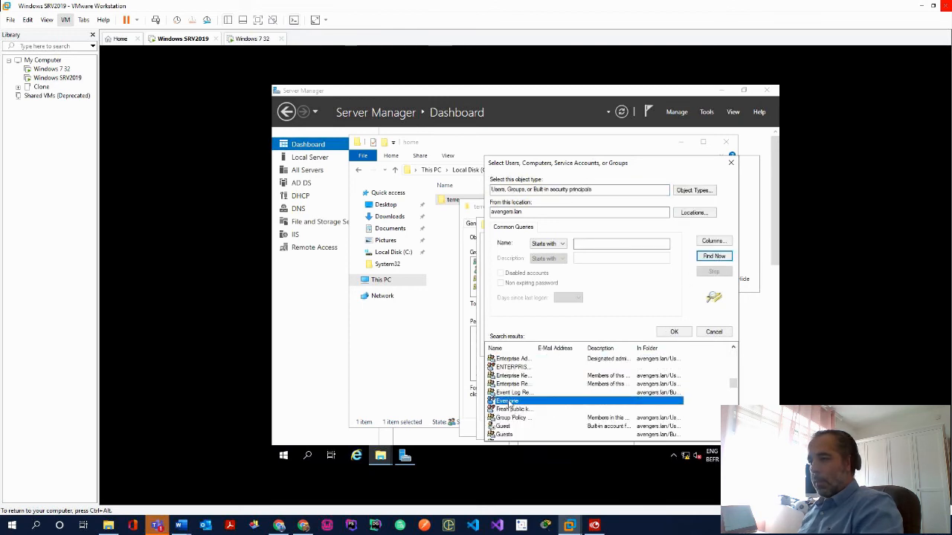
{"action": "left_click", "coordinate": [642, 347]}
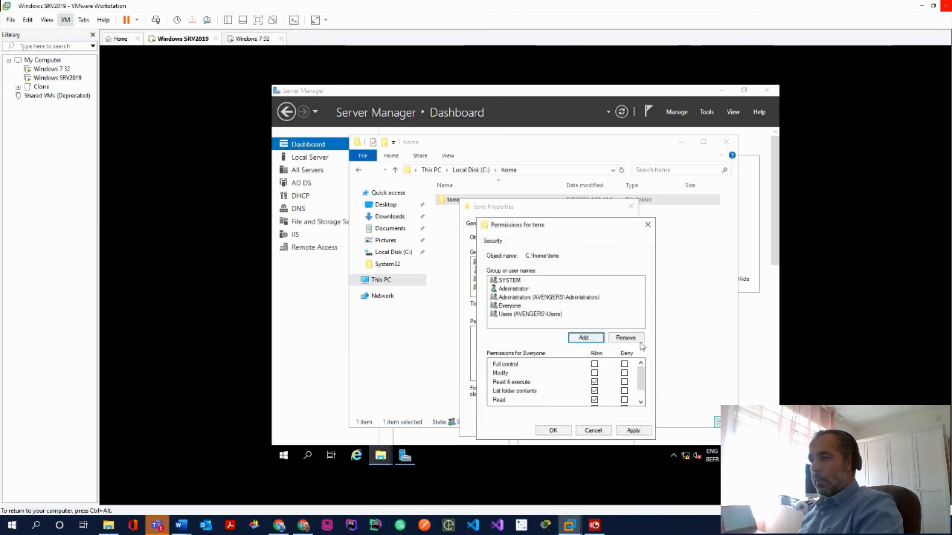
Allow Everyone Full control on terre, apply, and close the dialogs
{"action": "left_click", "coordinate": [595, 364]}
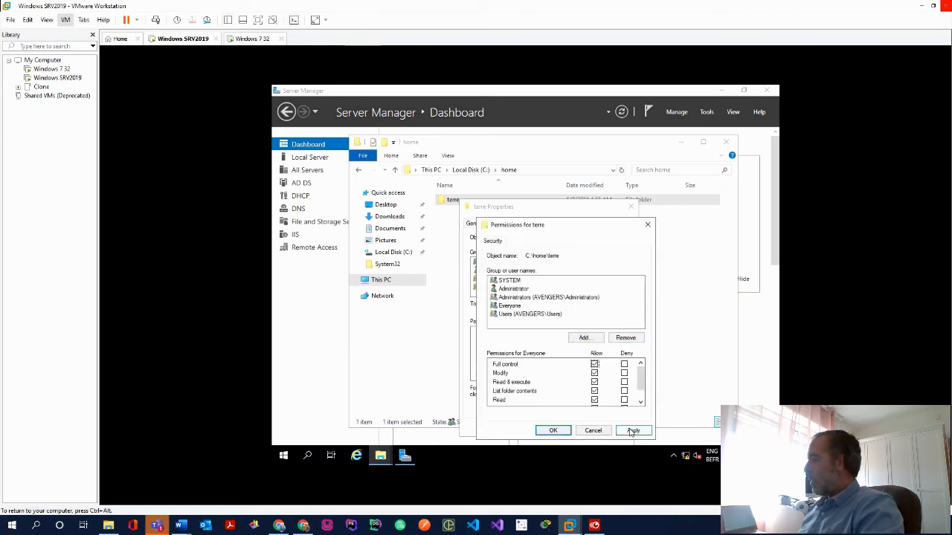
{"action": "left_click", "coordinate": [631, 431]}
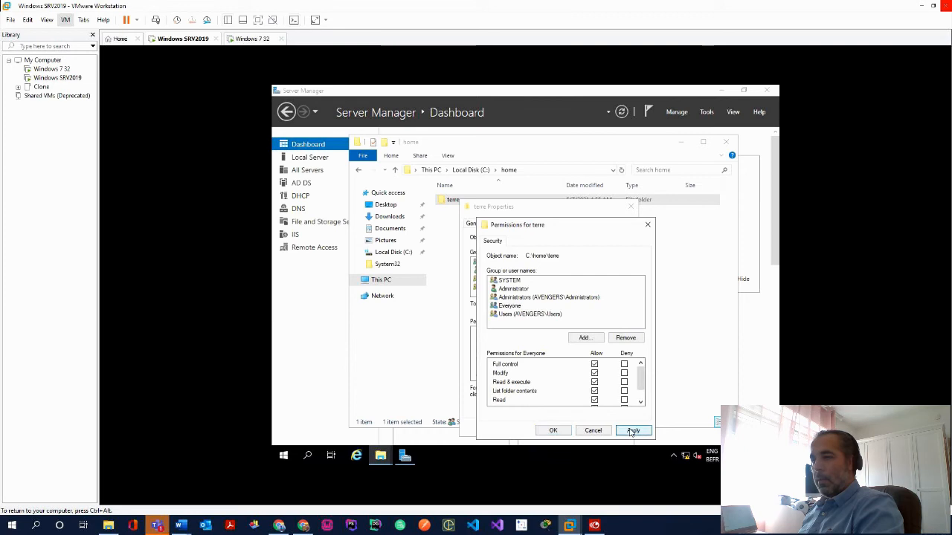
{"action": "left_click", "coordinate": [553, 432]}
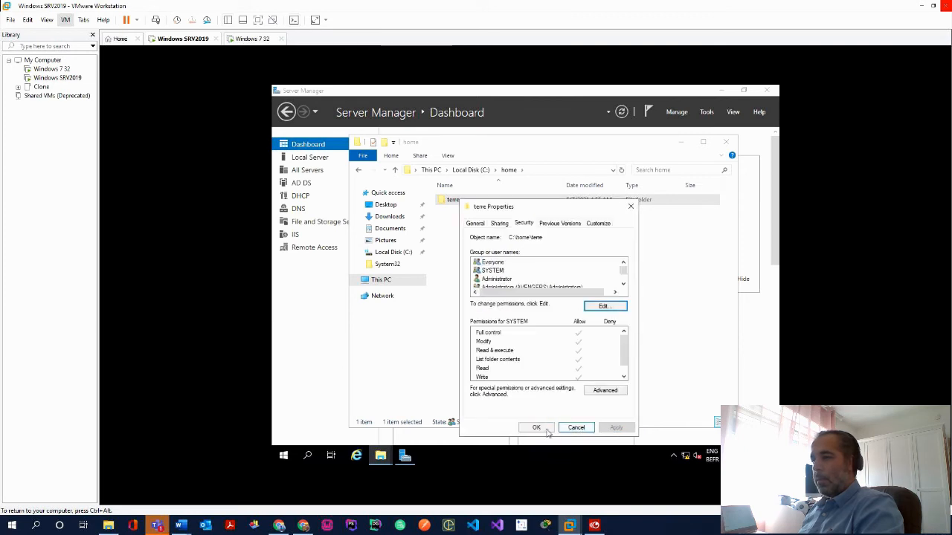
{"action": "left_click", "coordinate": [544, 430]}
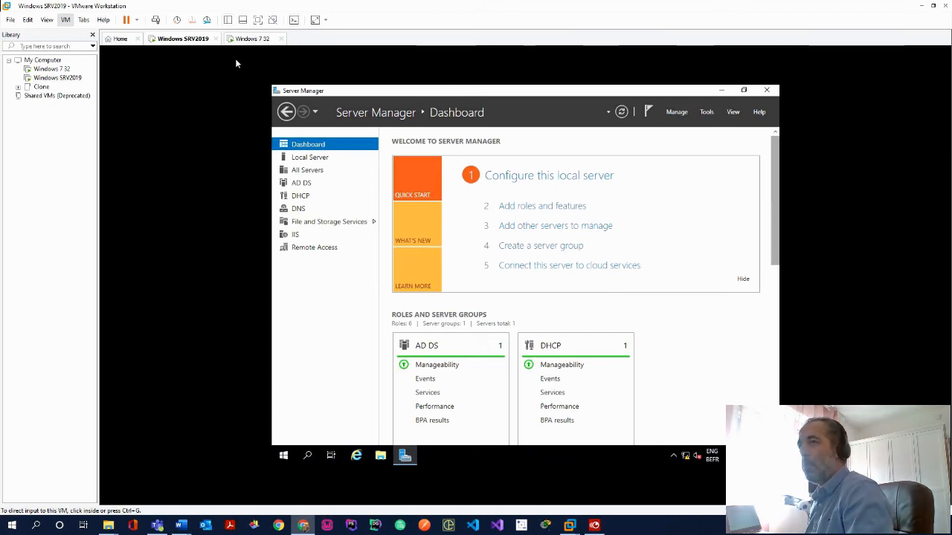
On the Windows 7 guest, open System Properties showing computer strange-PC in WORKGROUP
{"action": "left_click", "coordinate": [242, 38]}
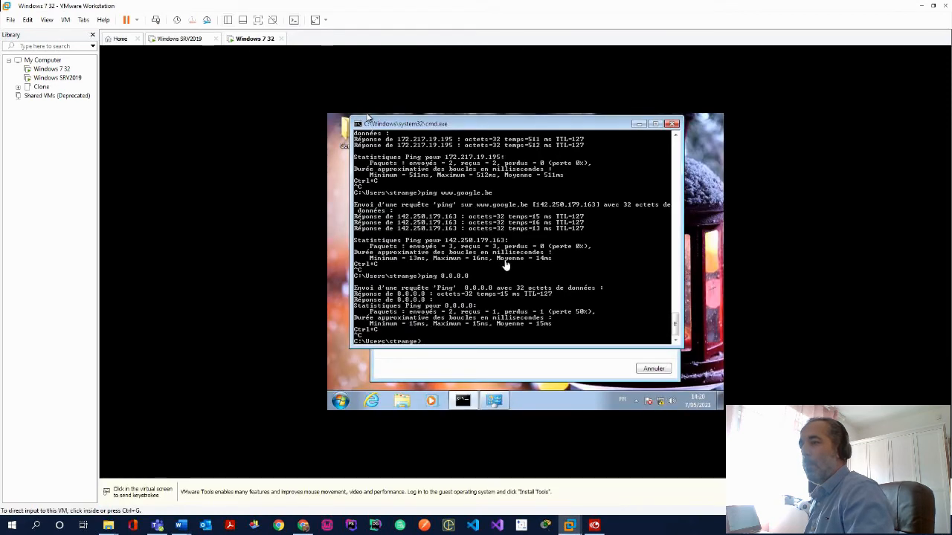
{"action": "left_click", "coordinate": [673, 124]}
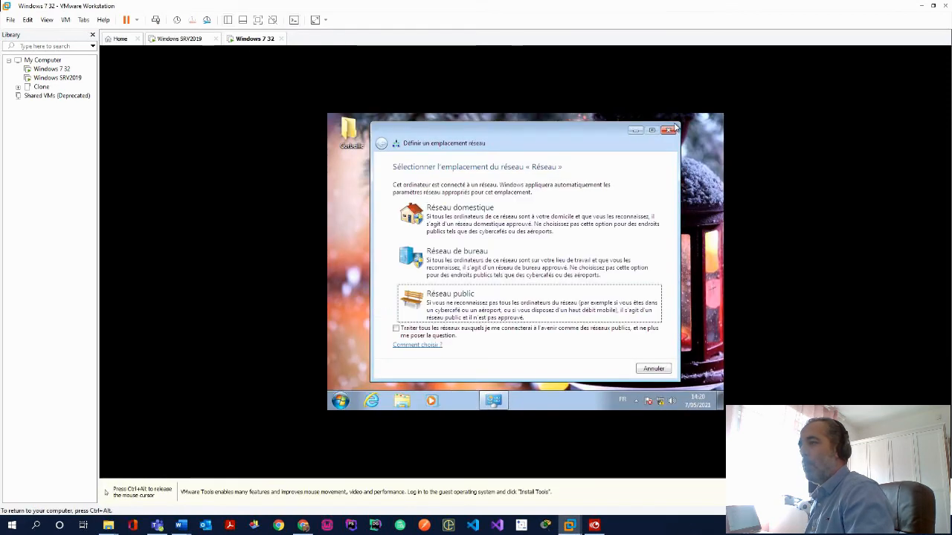
{"action": "left_click", "coordinate": [669, 133]}
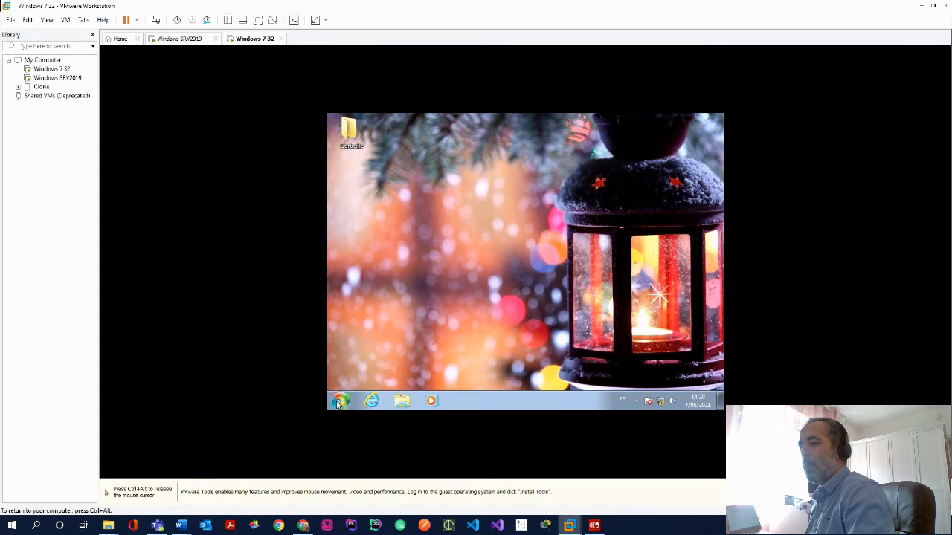
{"action": "left_click", "coordinate": [340, 402]}
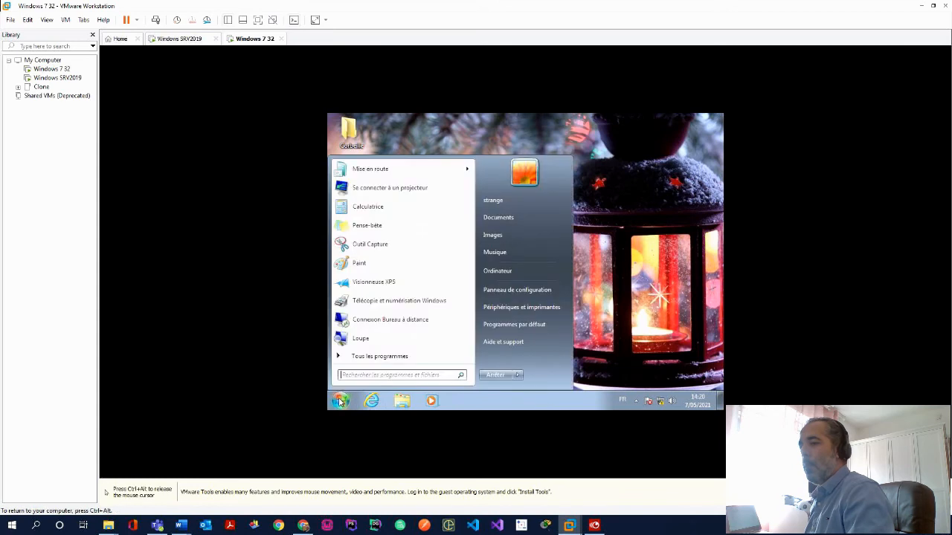
{"action": "right_click", "coordinate": [521, 270]}
{"action": "left_click", "coordinate": [550, 354]}
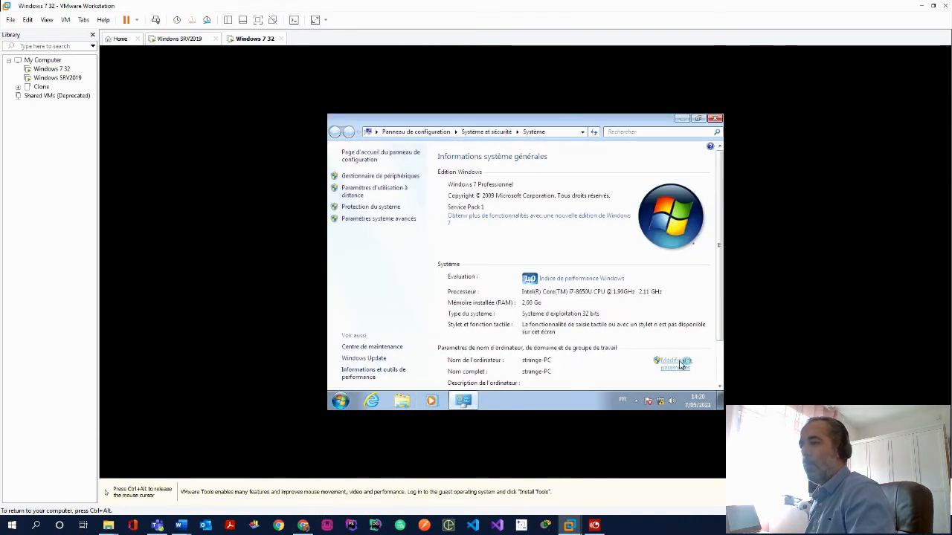
{"action": "left_click", "coordinate": [680, 364]}
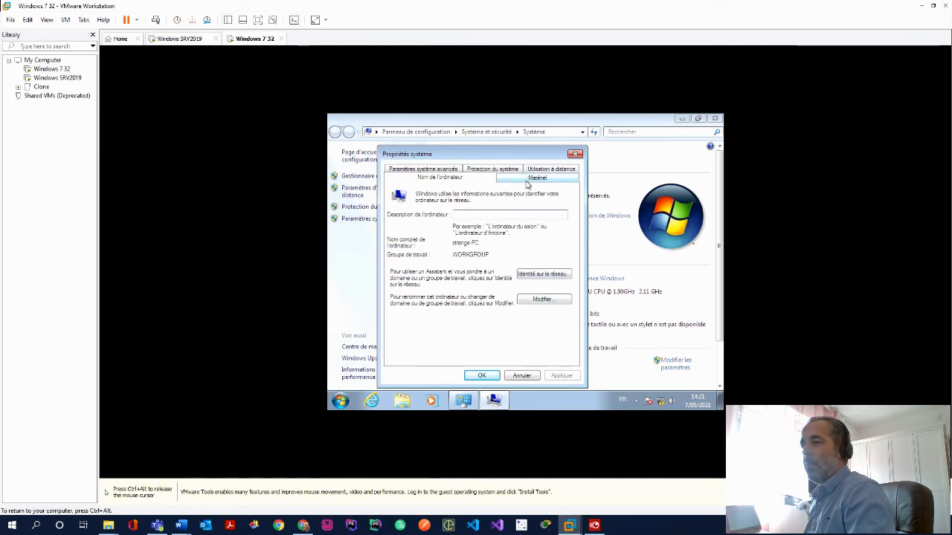
{"action": "key", "text": "ctrl+alt"}
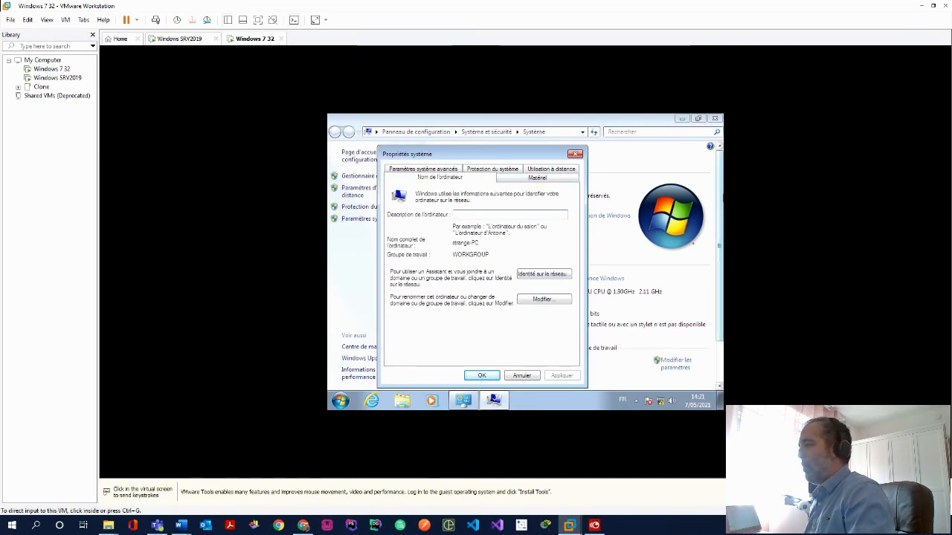
Set the computer to be a member of the avengers domain
{"action": "left_click", "coordinate": [542, 298]}
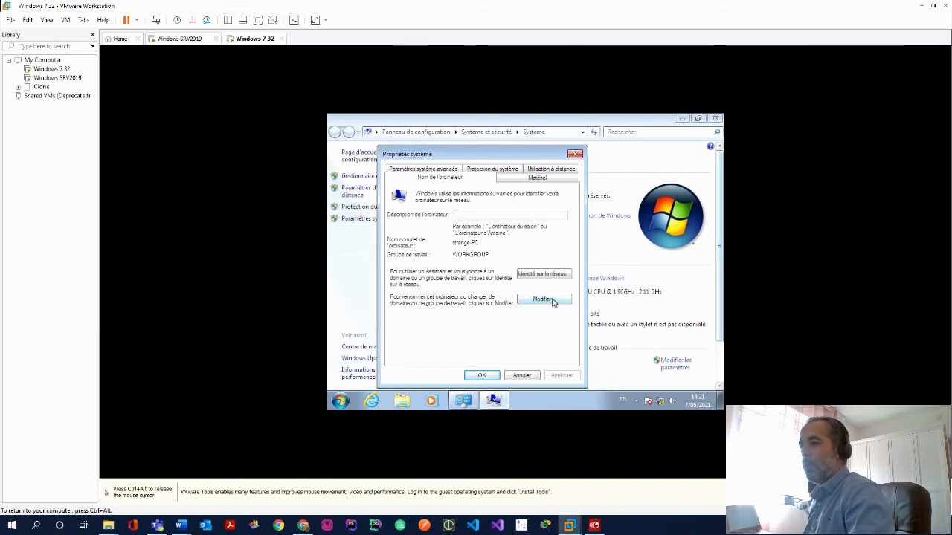
{"action": "left_click", "coordinate": [543, 299]}
{"action": "left_click", "coordinate": [401, 286]}
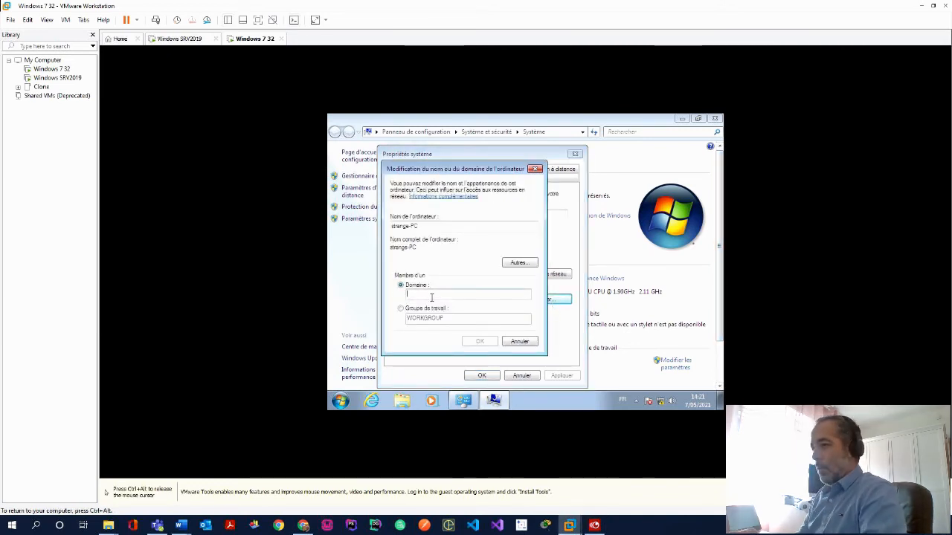
{"action": "type", "text": "avengers"}
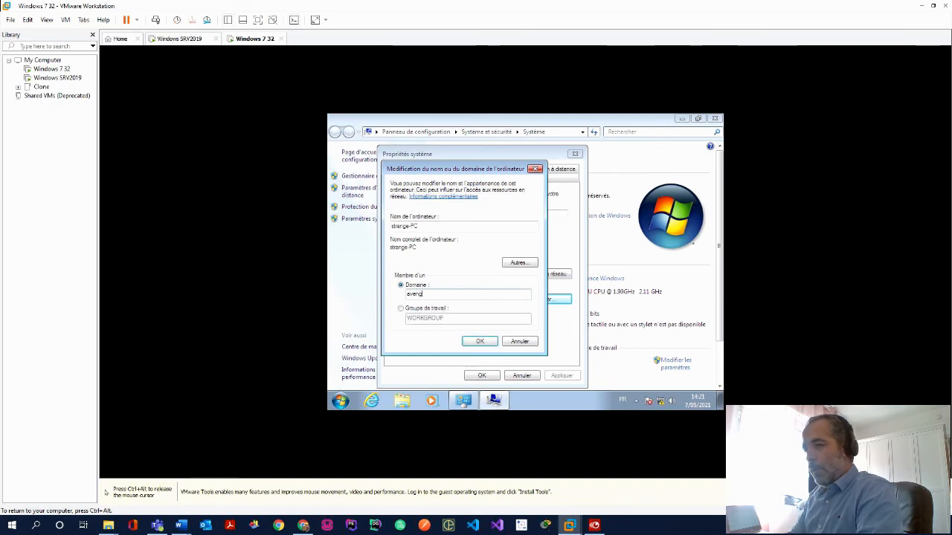
{"action": "left_click", "coordinate": [482, 343]}
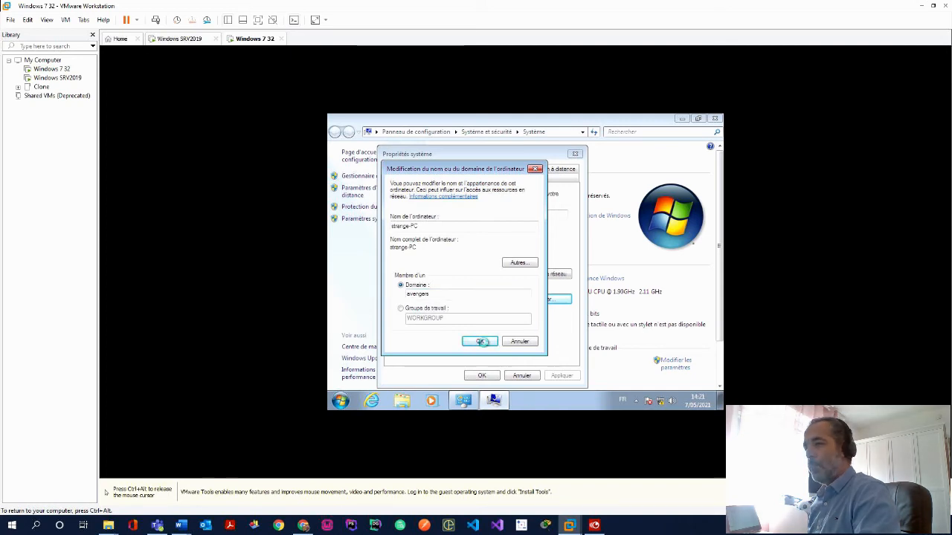
Authorize the domain join with the administrator account's credentials
{"action": "key", "text": "ctrl+alt"}
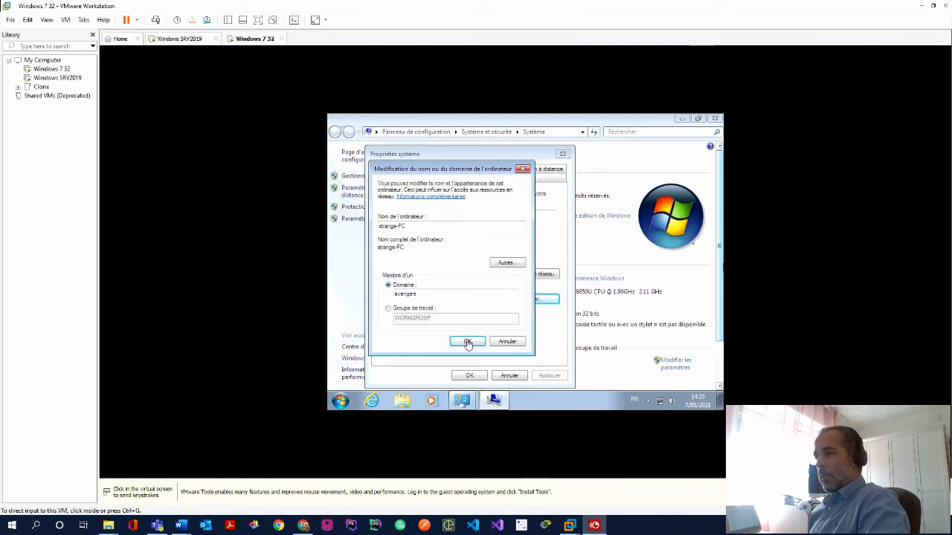
{"action": "left_click", "coordinate": [467, 343]}
{"action": "left_click", "coordinate": [467, 343]}
{"action": "key", "text": "ctrl+alt"}
{"action": "key", "text": "alt+Tab"}
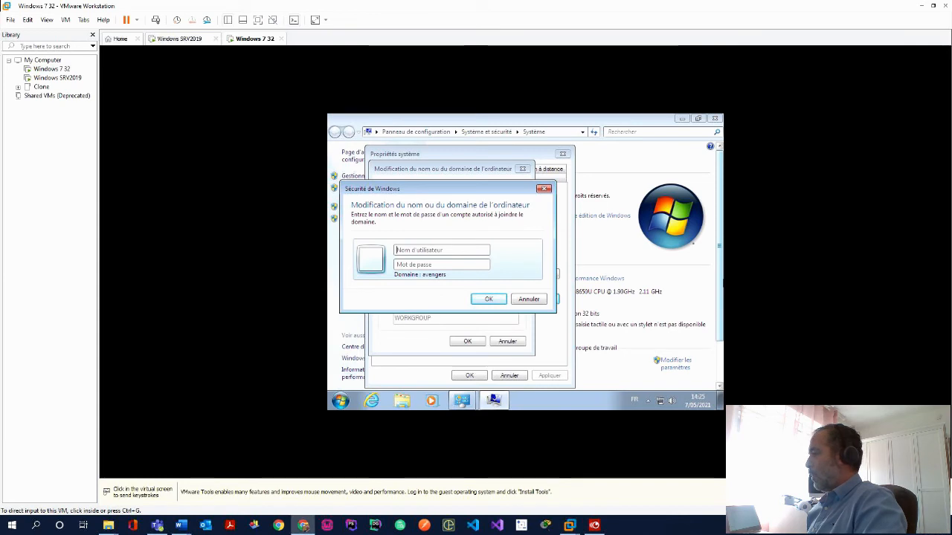
{"action": "left_click", "coordinate": [448, 250]}
{"action": "type", "text": "adminis"}
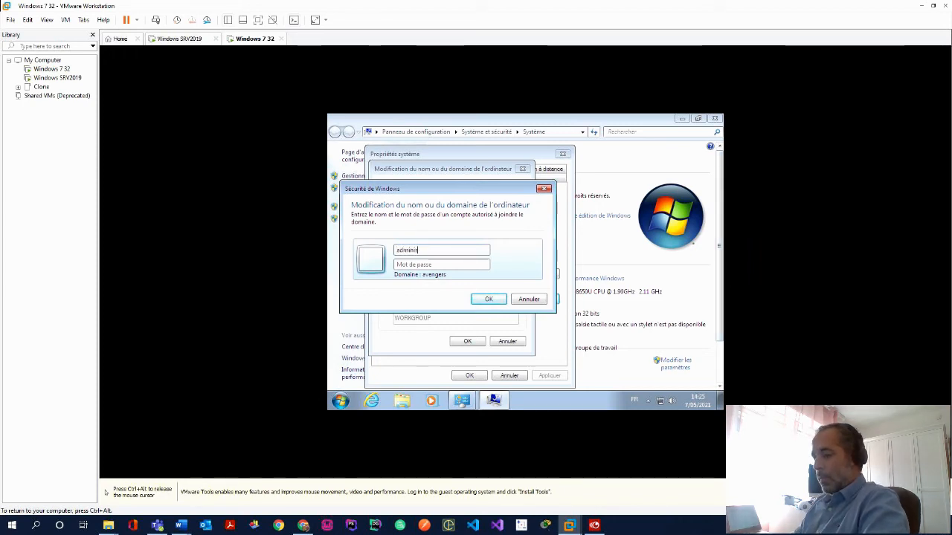
{"action": "type", "text": "trator"}
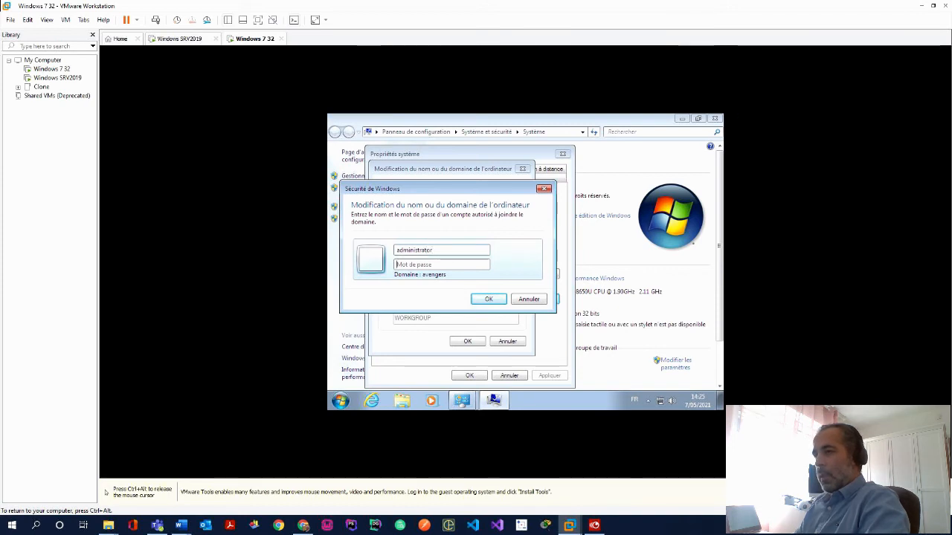
{"action": "type", "text": "•••••"}
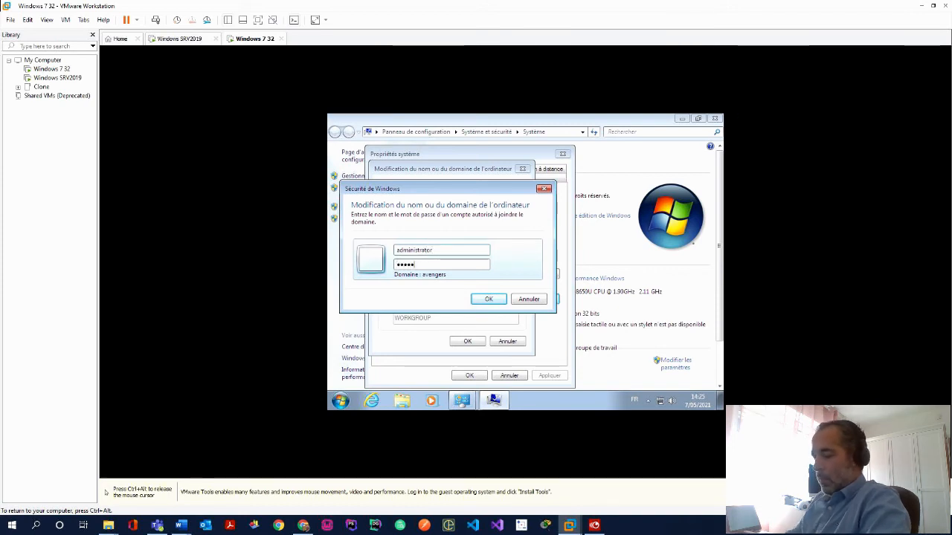
{"action": "type", "text": "•••••"}
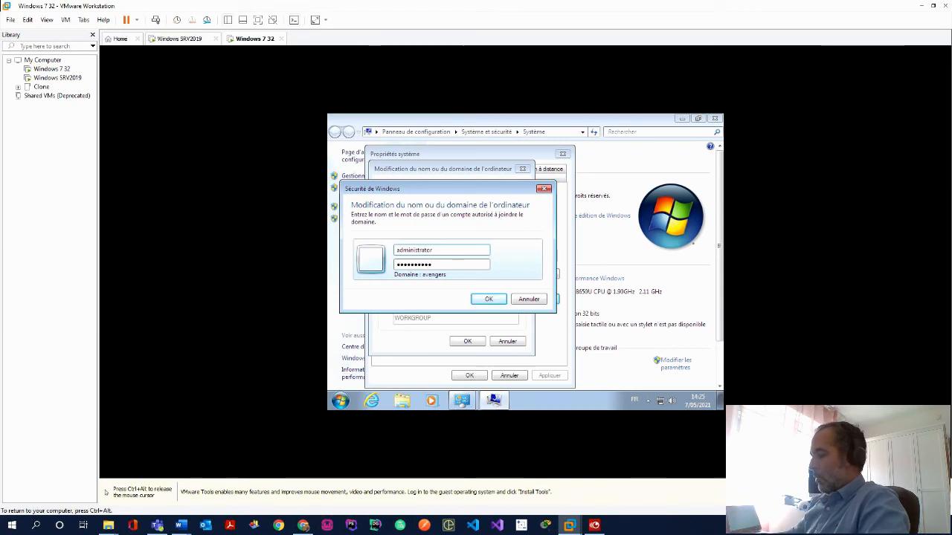
{"action": "key", "text": "Return"}
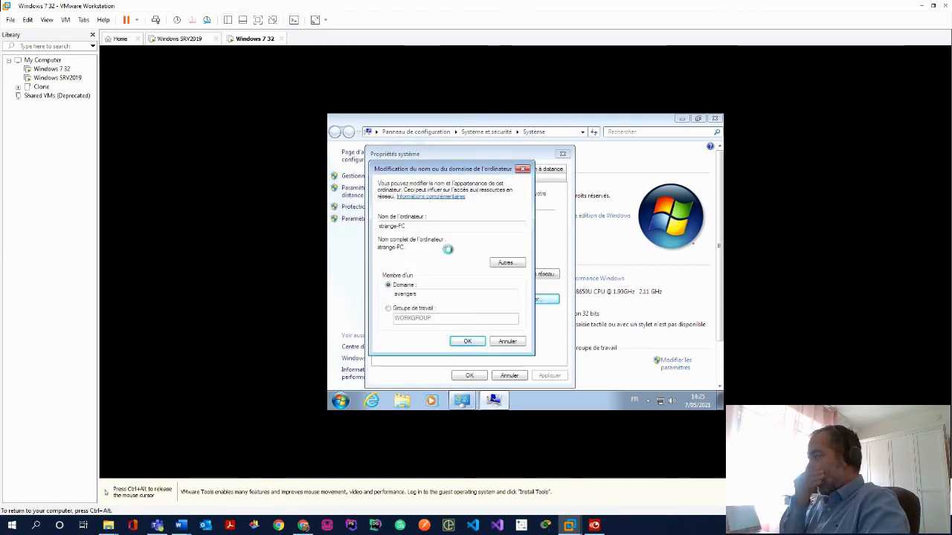
Acknowledge the welcome, DNS and restart messages, close System Properties, and restart now
{"action": "key", "text": "ctrl+alt"}
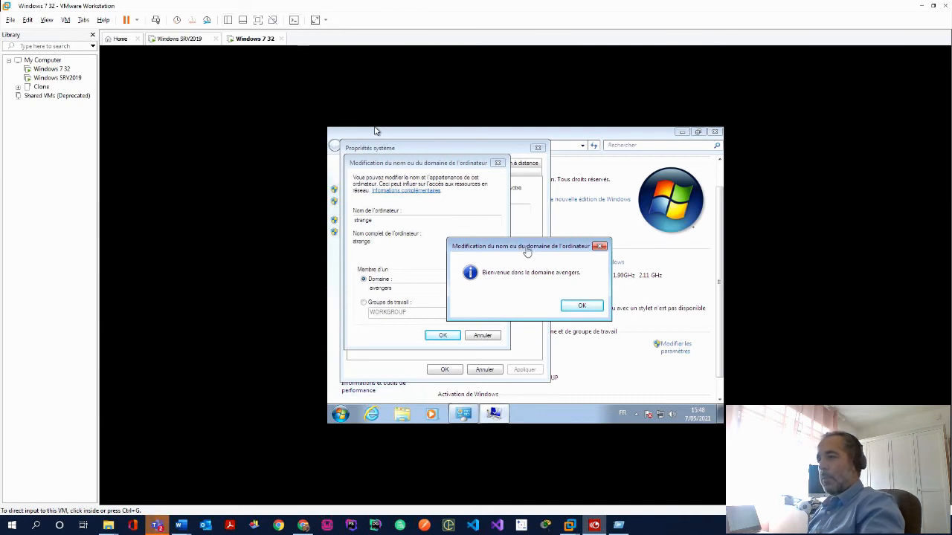
{"action": "left_click", "coordinate": [587, 308]}
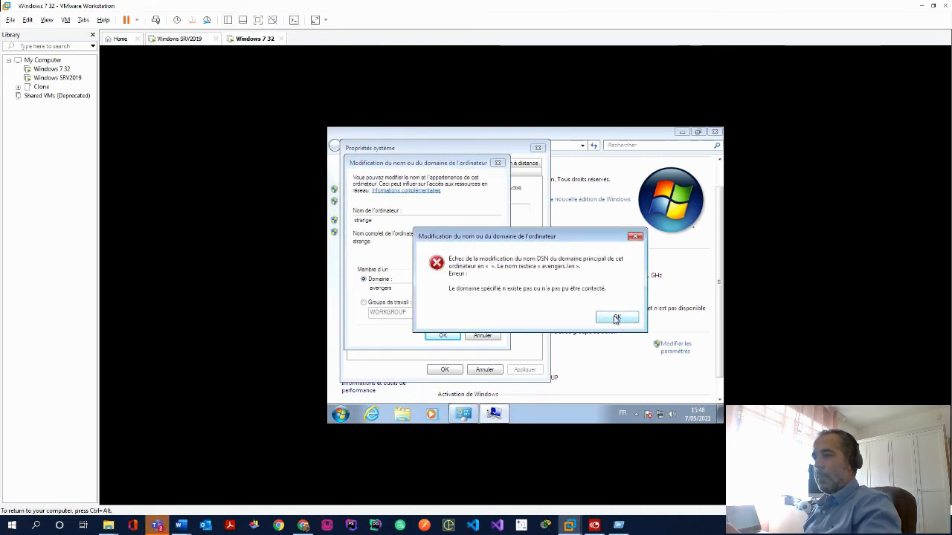
{"action": "left_click", "coordinate": [616, 318]}
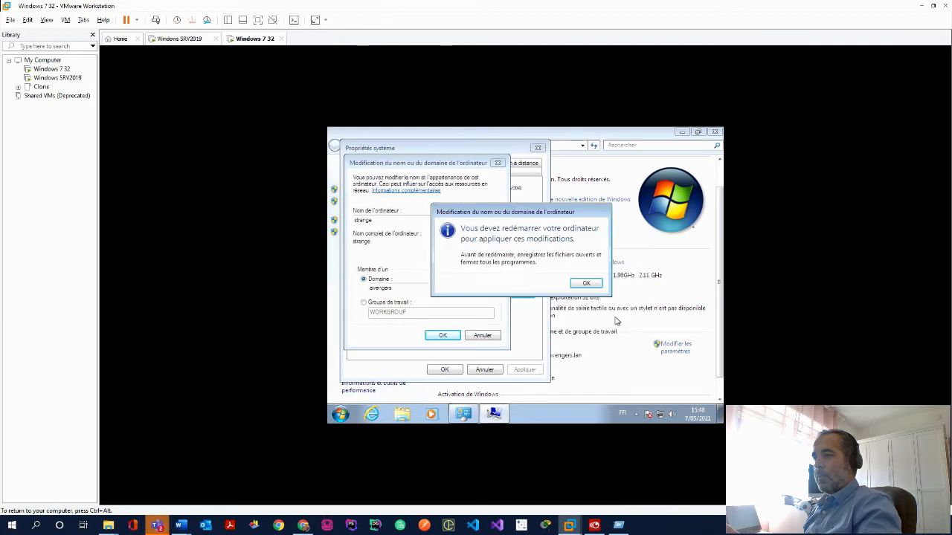
{"action": "left_click", "coordinate": [586, 285]}
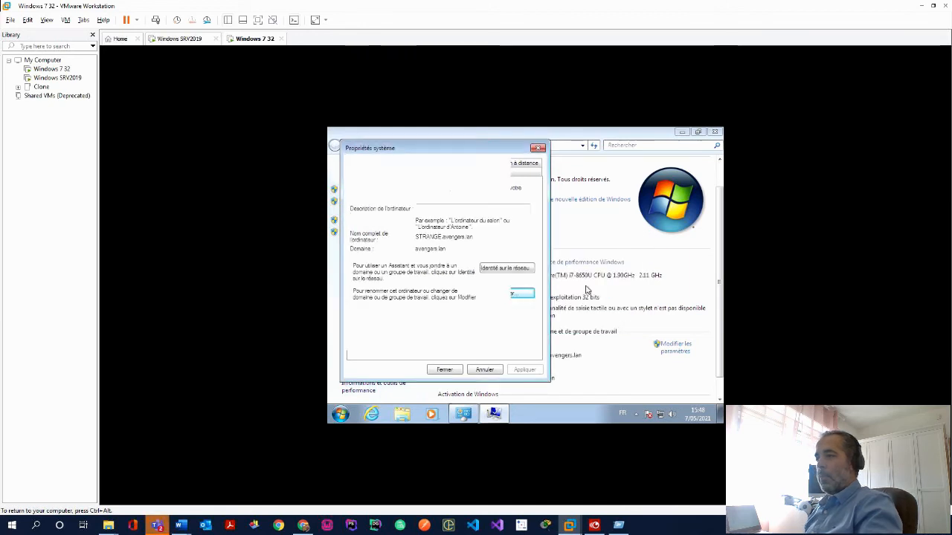
{"action": "left_click", "coordinate": [449, 373]}
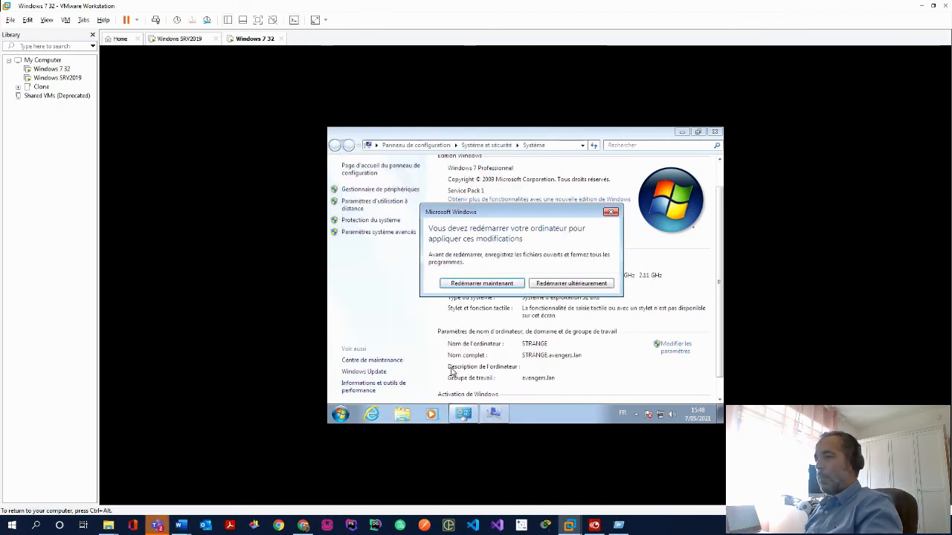
{"action": "left_click", "coordinate": [490, 287]}
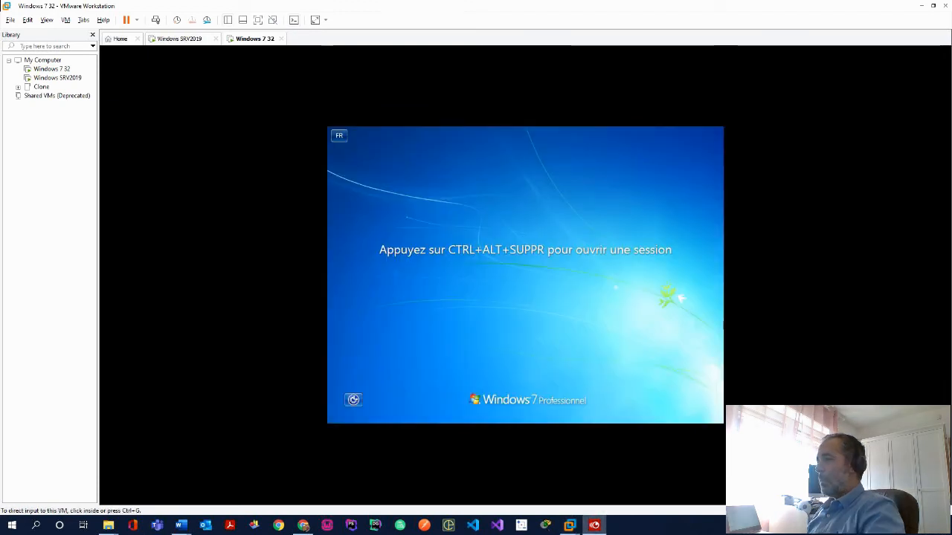
Send Ctrl+Alt+Del to the guest and choose to sign in as another user
{"action": "left_click", "coordinate": [65, 19]}
{"action": "left_click", "coordinate": [85, 72]}
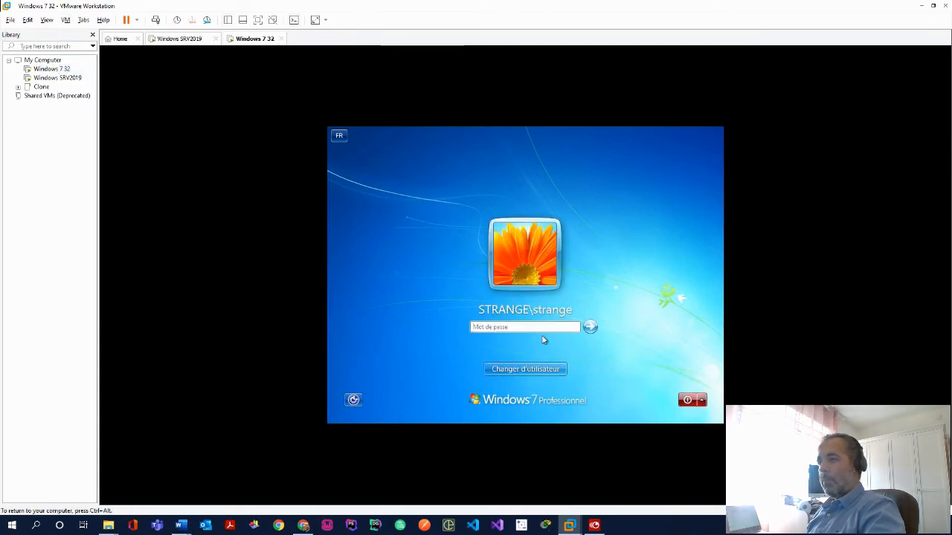
{"action": "left_click", "coordinate": [524, 369]}
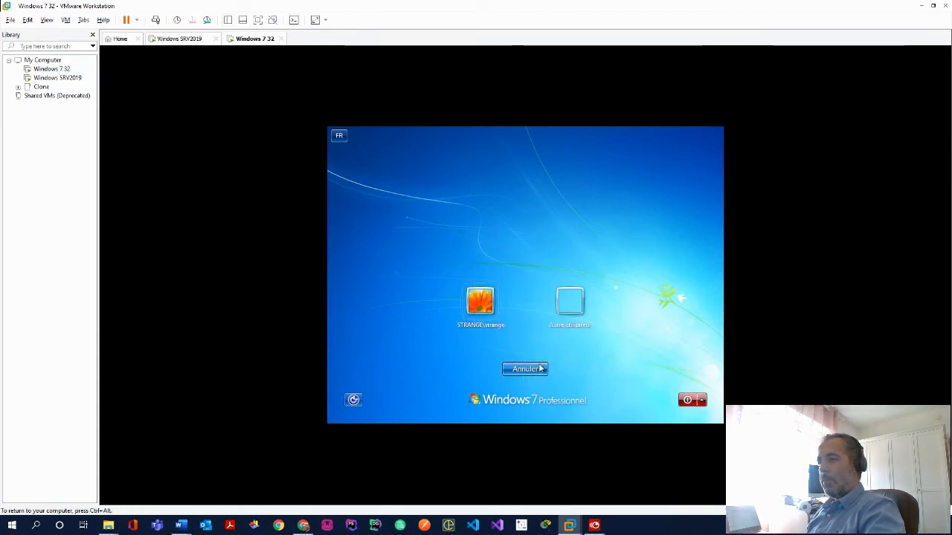
{"action": "left_click", "coordinate": [570, 298]}
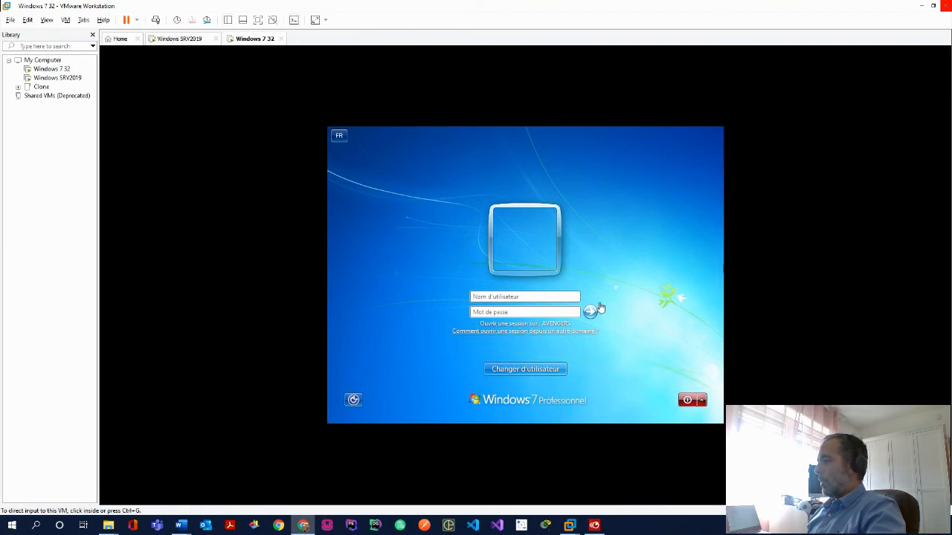
Sign in with the domain user's name and password, retyping the password after a failed attempt
{"action": "left_click", "coordinate": [544, 296]}
{"action": "type", "text": "thor"}
{"action": "key", "text": "Tab"}
{"action": "type", "text": "•••••••"}
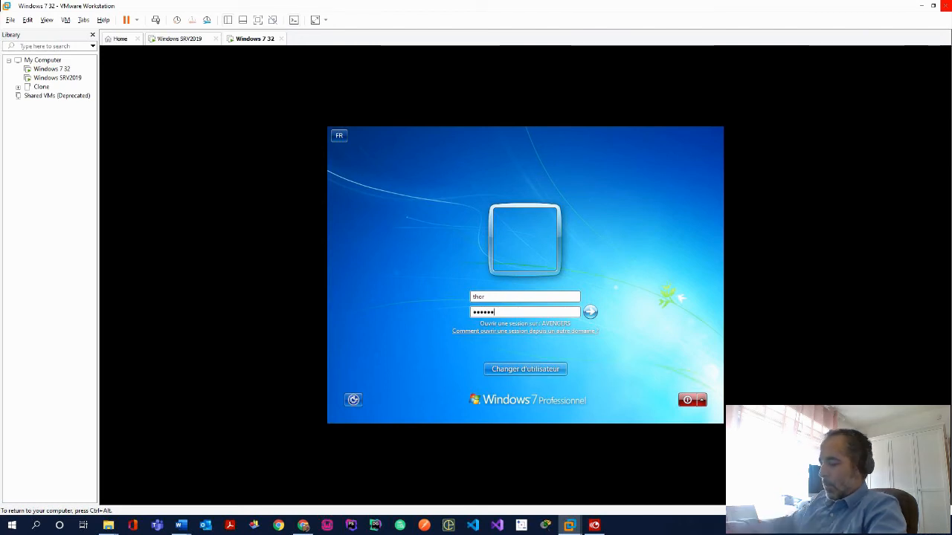
{"action": "type", "text": "••"}
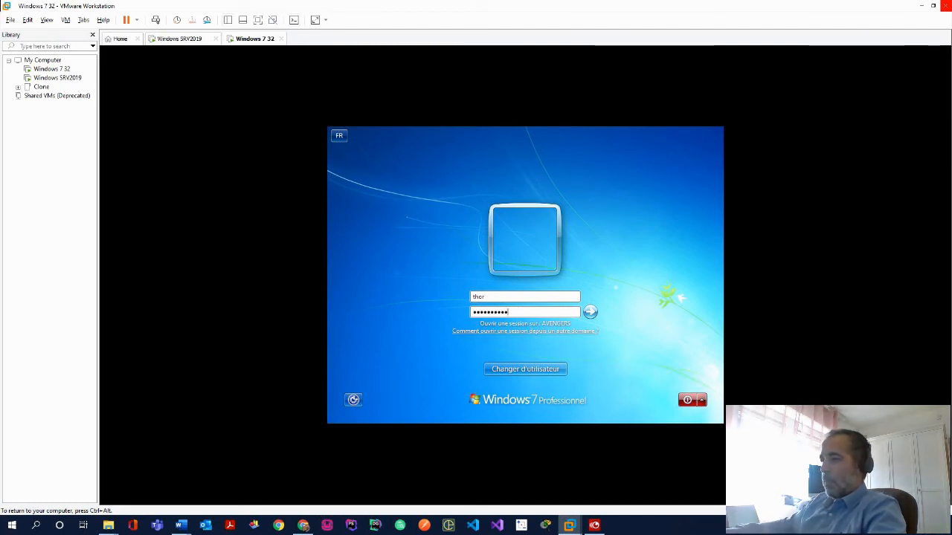
{"action": "key", "text": "Return"}
{"action": "key", "text": "Return"}
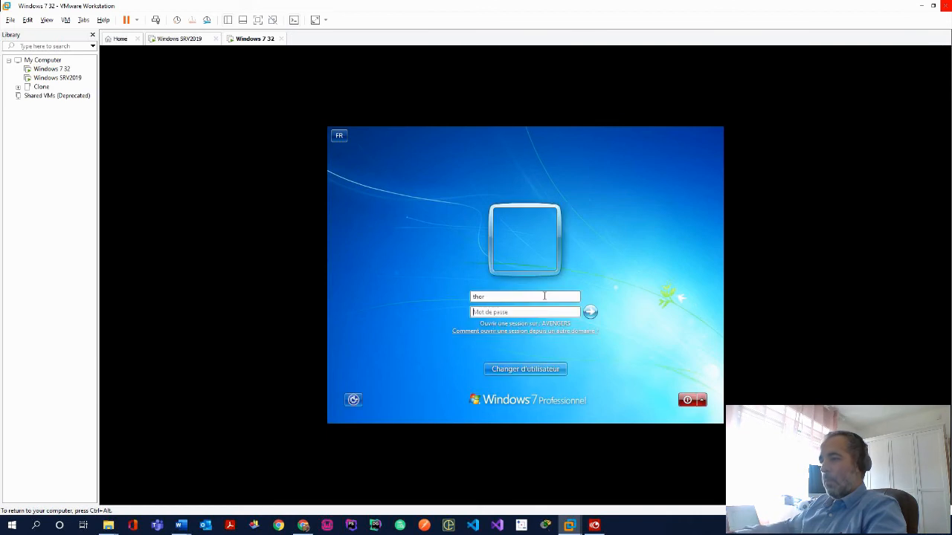
{"action": "type", "text": "•••••••"}
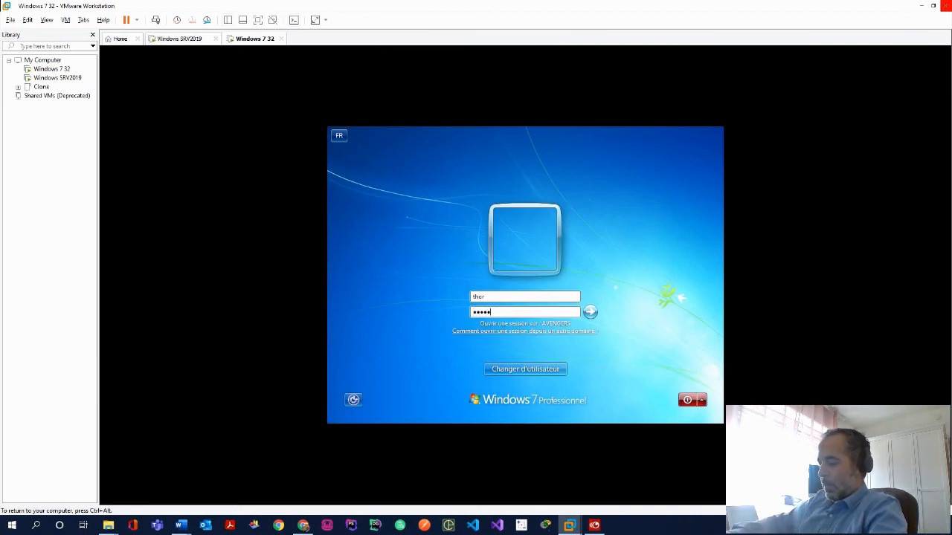
{"action": "type", "text": "•"}
{"action": "key", "text": "Return"}
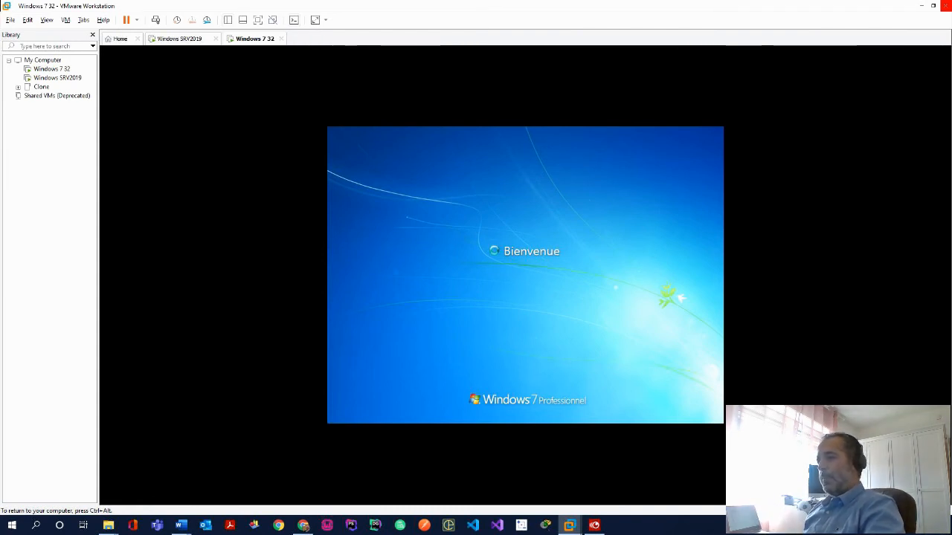
{"action": "key", "text": "ctrl+alt"}
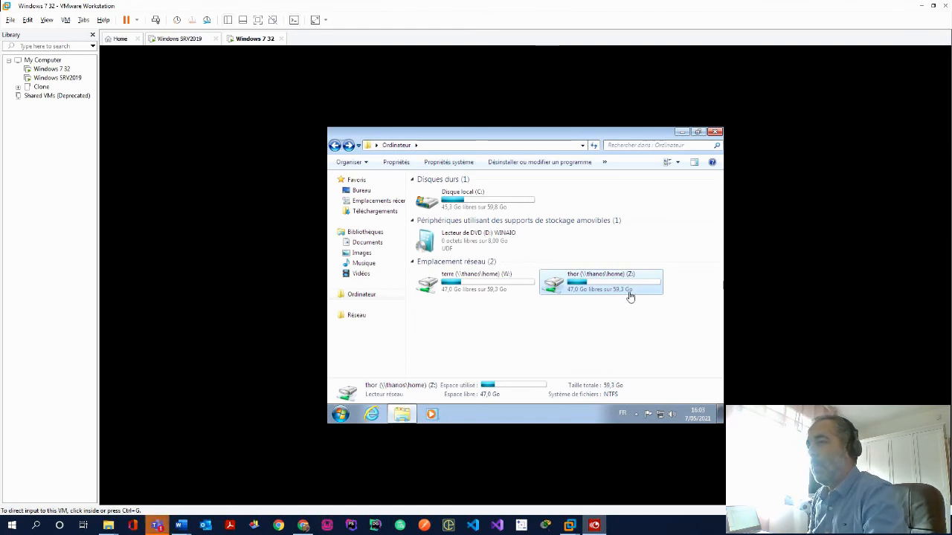
Switch to the Windows Server 2019 VM to view C:\profiles with loki.V2 and thor.V2
{"action": "left_click", "coordinate": [176, 41]}
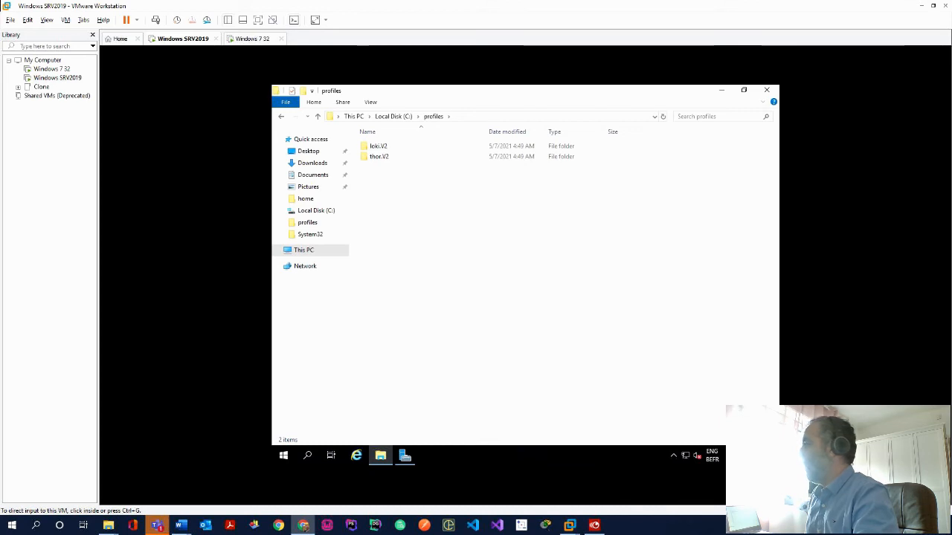
Check that the loki.V2 profile folder is still empty
{"action": "left_click", "coordinate": [388, 149]}
{"action": "double_click", "coordinate": [400, 148]}
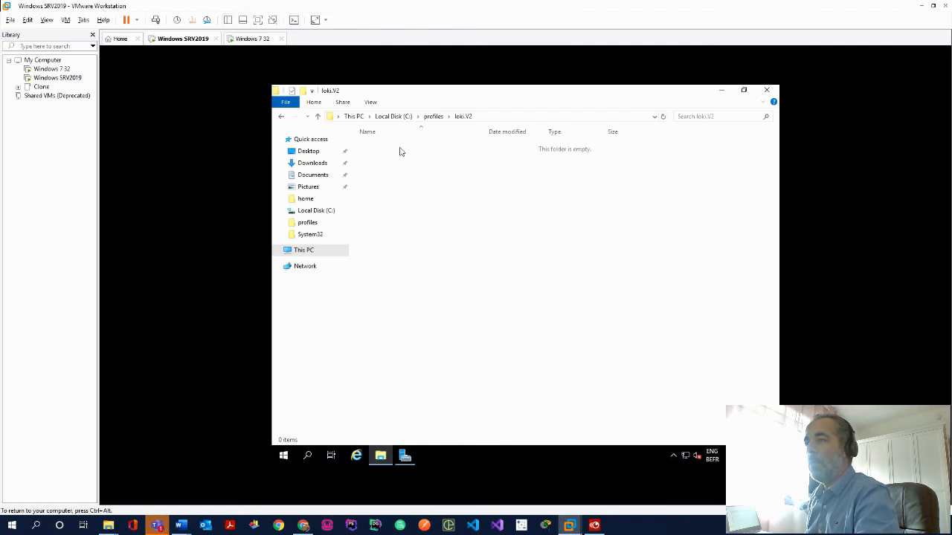
{"action": "left_click", "coordinate": [317, 116]}
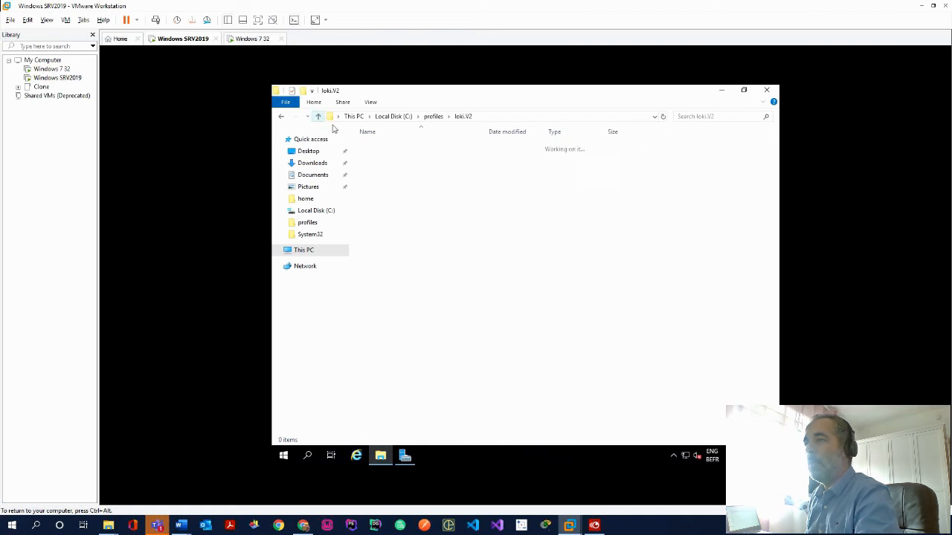
Log off the session on the Windows 7 client
{"action": "left_click", "coordinate": [244, 40]}
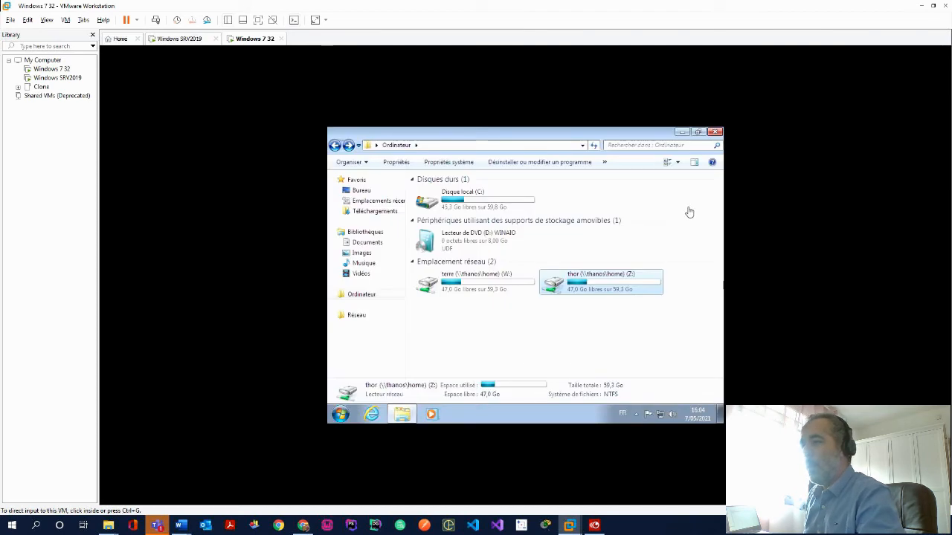
{"action": "left_click", "coordinate": [341, 415]}
{"action": "mouse_move", "coordinate": [519, 389]}
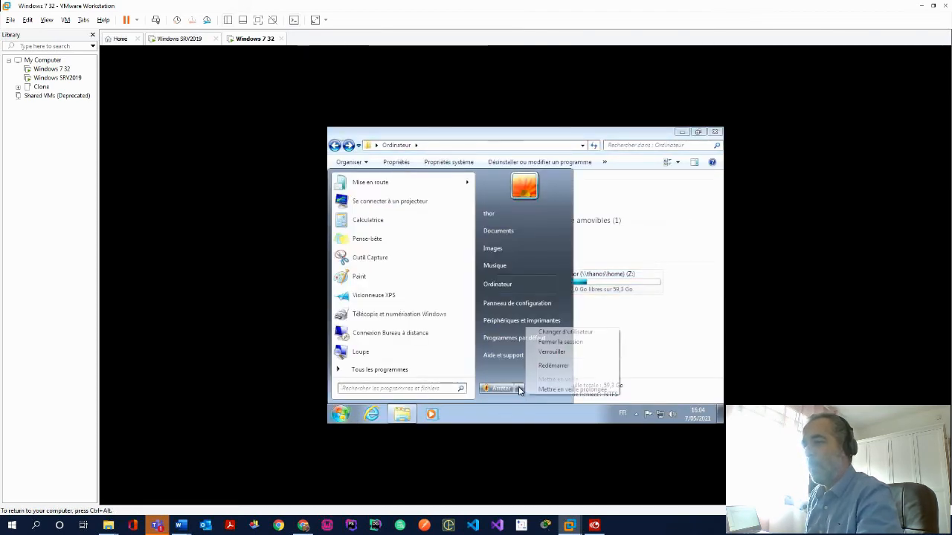
{"action": "left_click", "coordinate": [569, 344]}
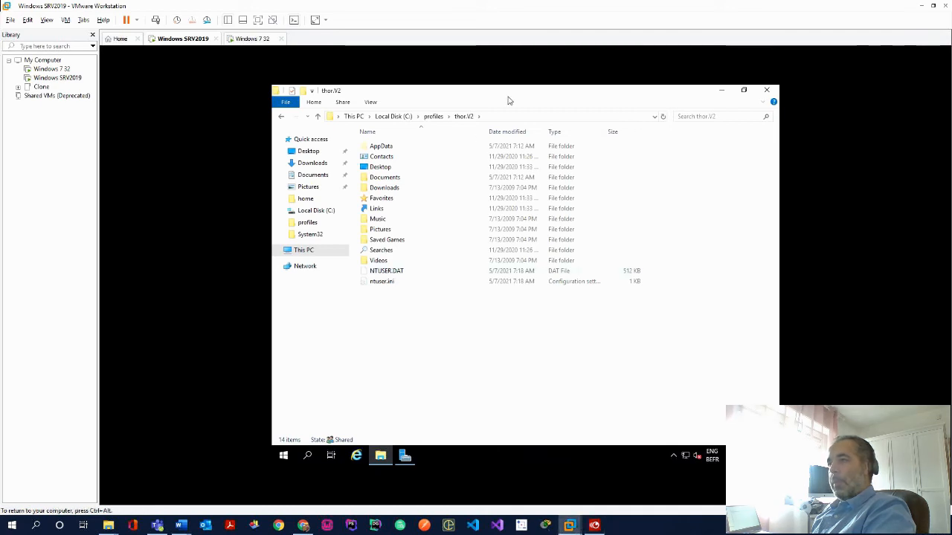
Rename thor's NTUSER.DAT to NTUSER.MAN, accepting the extension change
{"action": "left_click", "coordinate": [386, 274]}
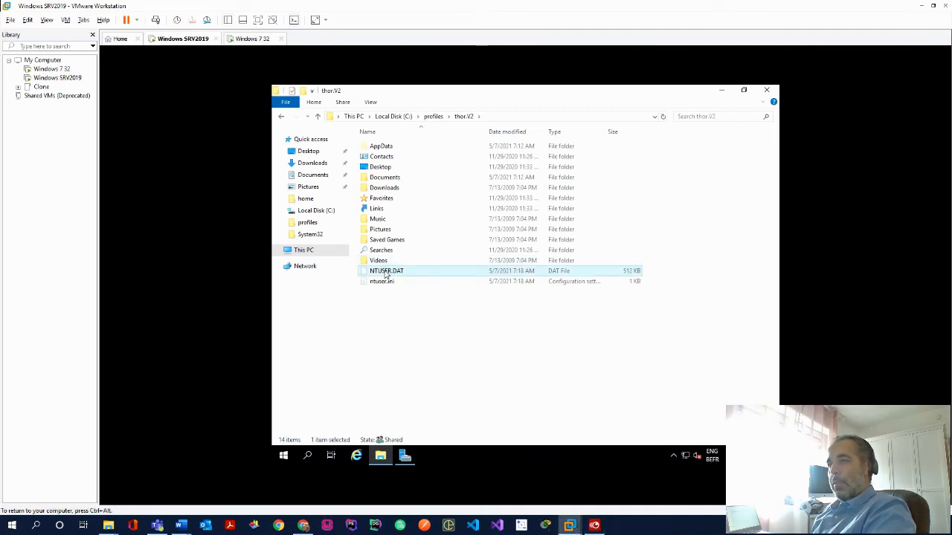
{"action": "right_click", "coordinate": [407, 274]}
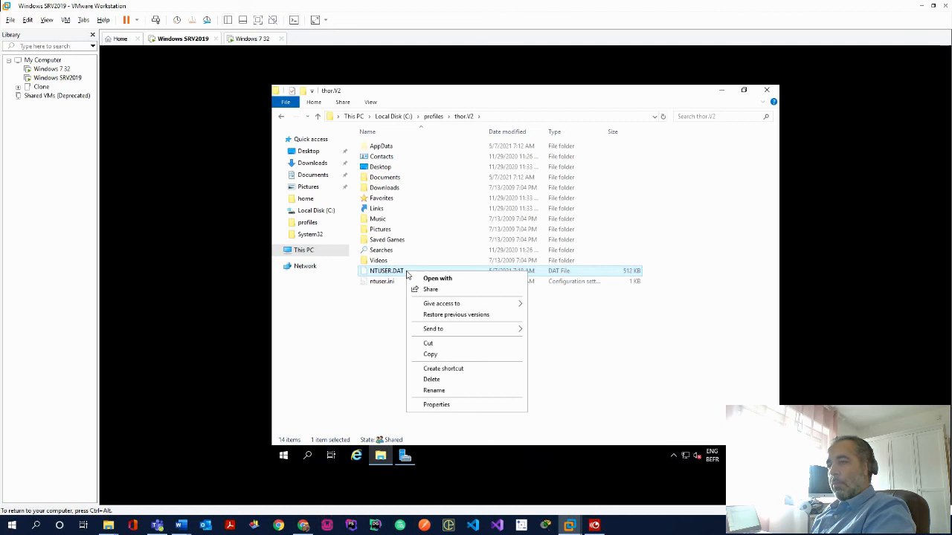
{"action": "left_click", "coordinate": [433, 390]}
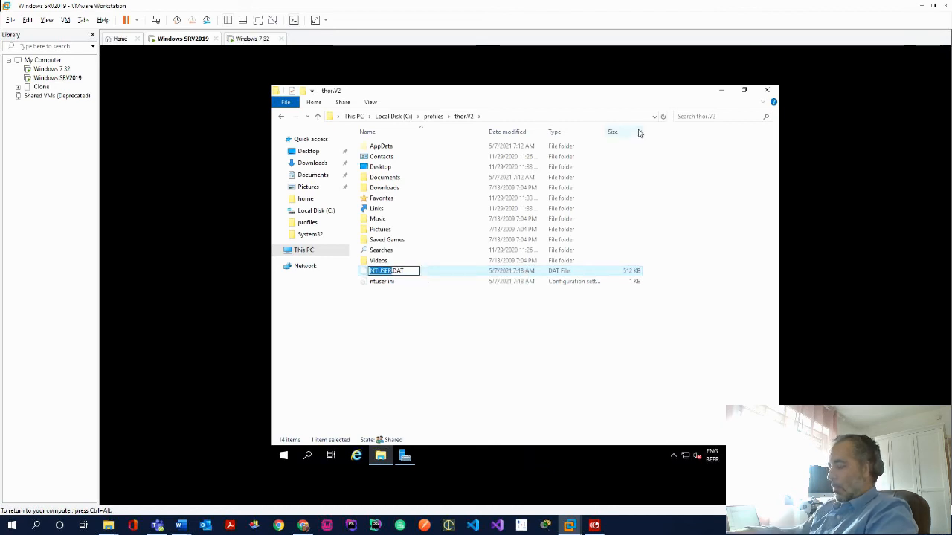
{"action": "key", "text": "End"}
{"action": "key", "text": "BackSpace"}
{"action": "key", "text": "BackSpace"}
{"action": "key", "text": "BackSpace"}
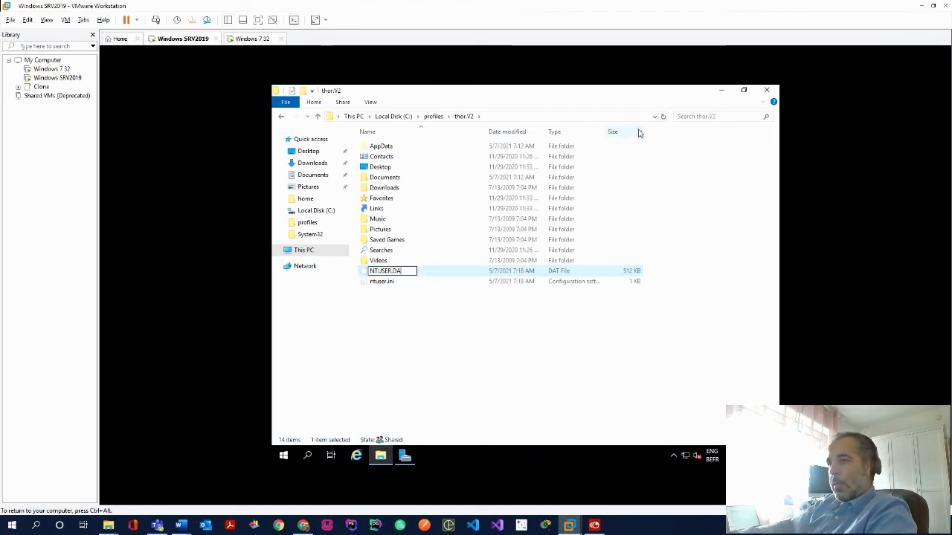
{"action": "type", "text": "MAN"}
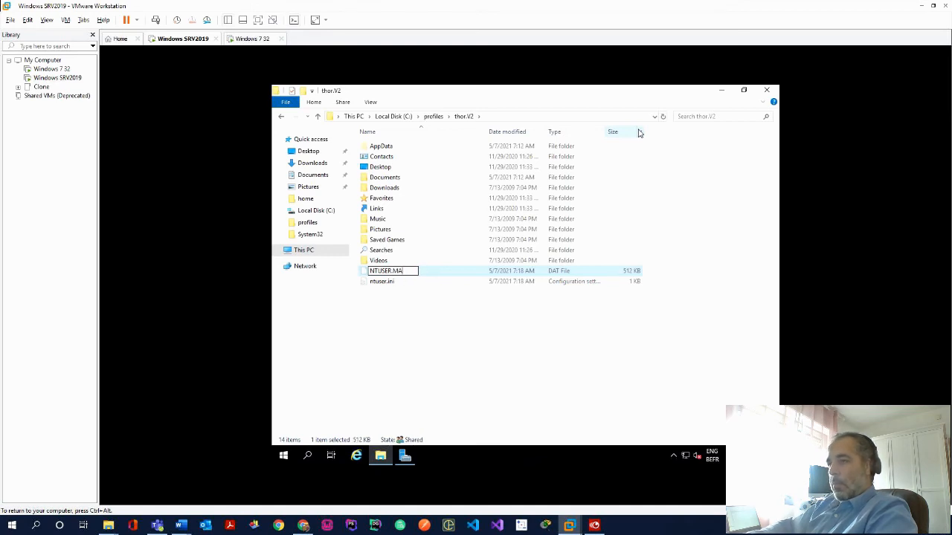
{"action": "left_click", "coordinate": [567, 272]}
{"action": "left_click", "coordinate": [573, 318]}
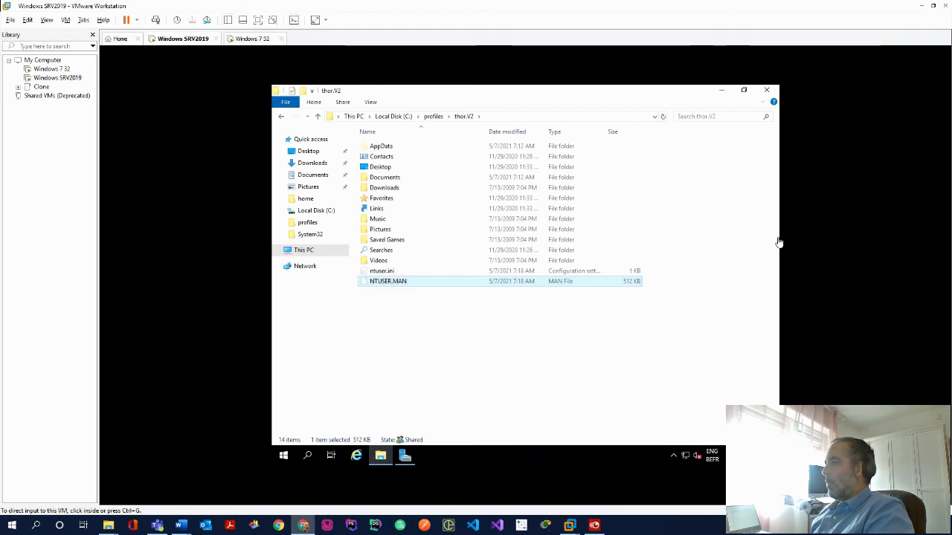
Open the loki.V2 profile folder, then return to the Windows 7 guest
{"action": "left_click", "coordinate": [435, 117]}
{"action": "double_click", "coordinate": [394, 146]}
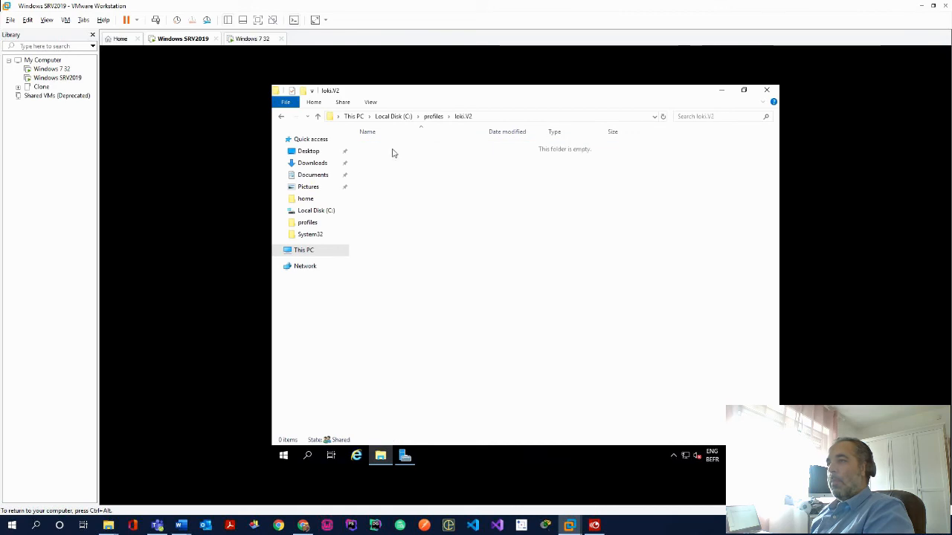
{"action": "left_click", "coordinate": [260, 39]}
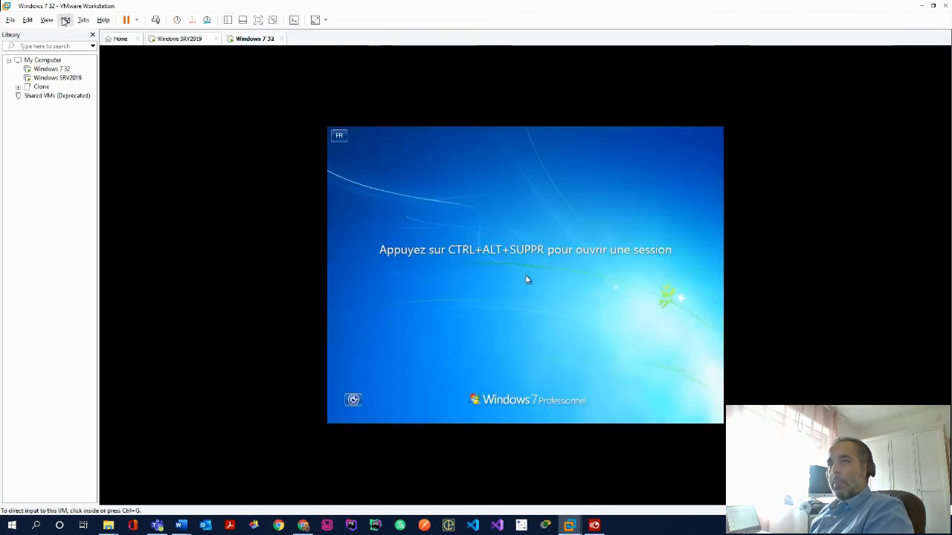
Send Ctrl+Alt+Del to the Windows 7 guest and choose to sign in as another user
{"action": "left_click", "coordinate": [65, 20]}
{"action": "left_click", "coordinate": [112, 70]}
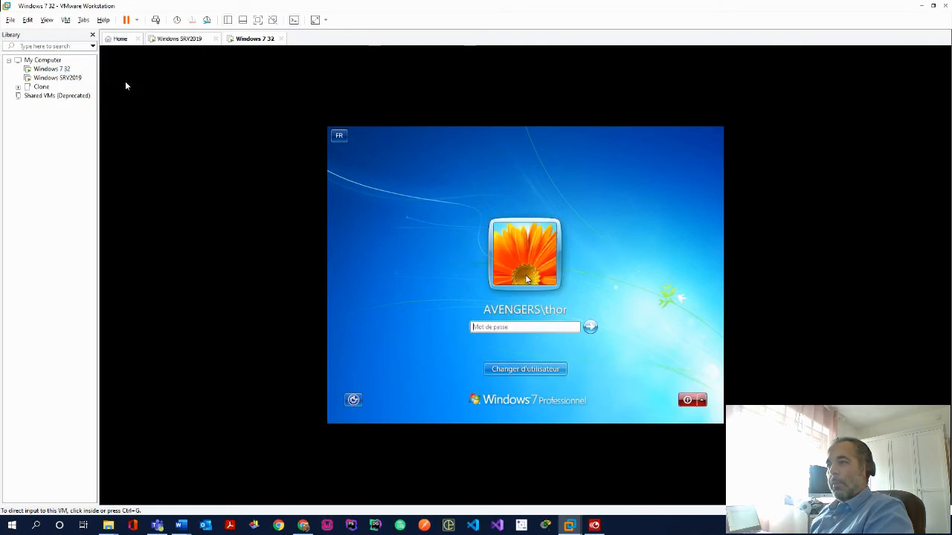
{"action": "left_click", "coordinate": [522, 369]}
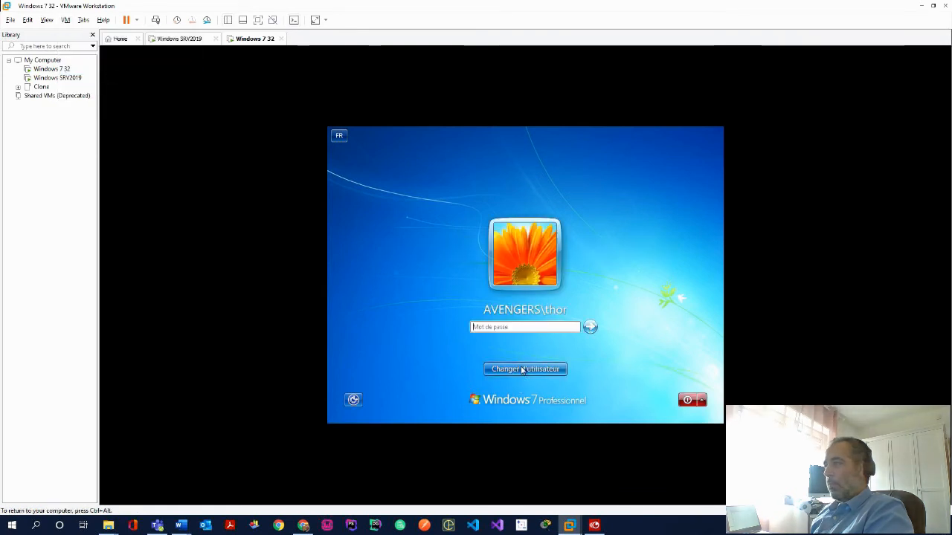
{"action": "left_click", "coordinate": [522, 374]}
{"action": "left_click", "coordinate": [565, 302]}
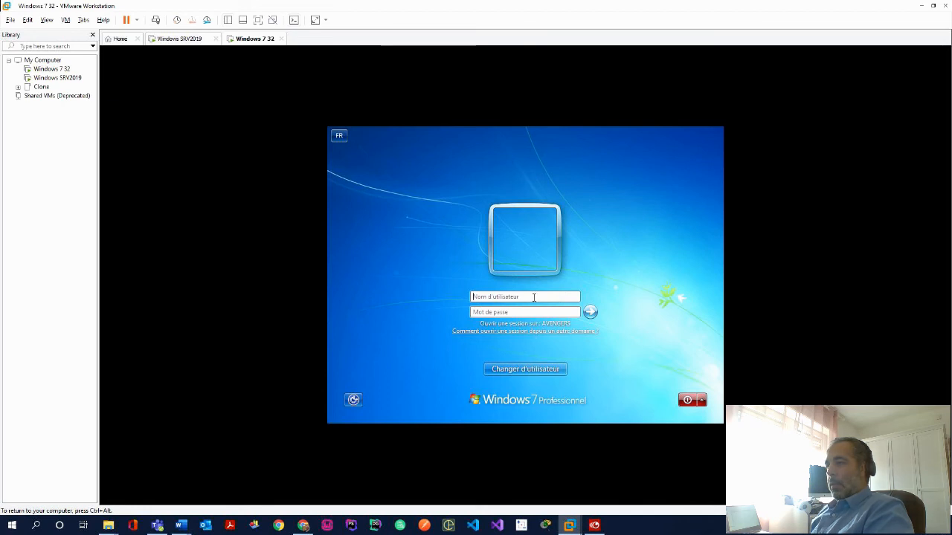
Enter the other domain user's name and password, correcting typos, and sign in
{"action": "type", "text": "lmekui"}
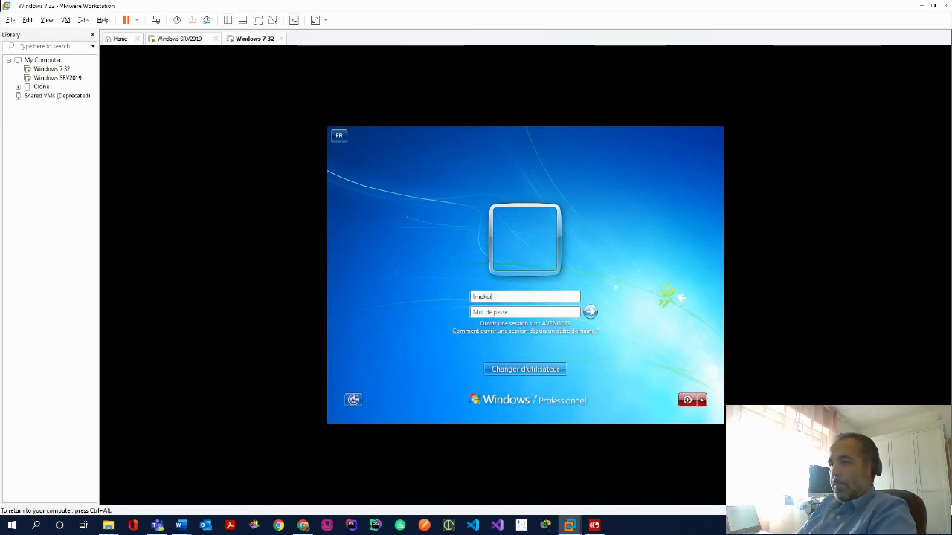
{"action": "key", "text": "BackSpace"}
{"action": "key", "text": "BackSpace"}
{"action": "type", "text": "o"}
{"action": "type", "text": "•••"}
{"action": "key", "text": "BackSpace"}
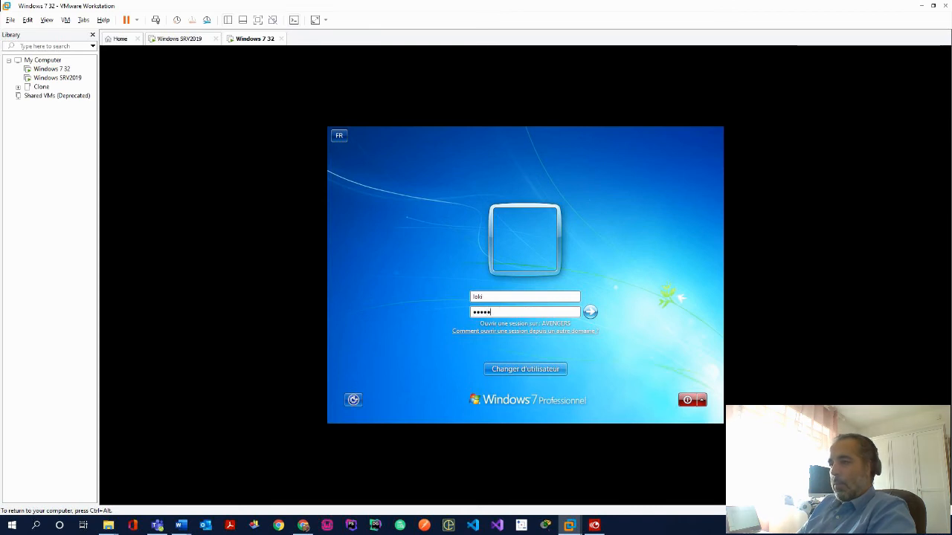
{"action": "type", "text": "••"}
{"action": "key", "text": "BackSpace"}
{"action": "key", "text": "BackSpace"}
{"action": "type", "text": "••••••••"}
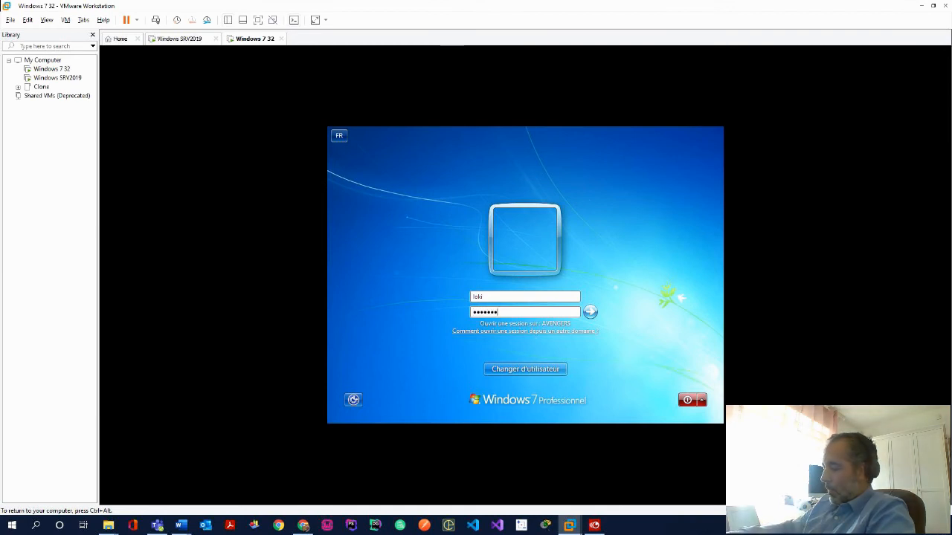
{"action": "key", "text": "Return"}
{"action": "key", "text": "ctrl+alt"}
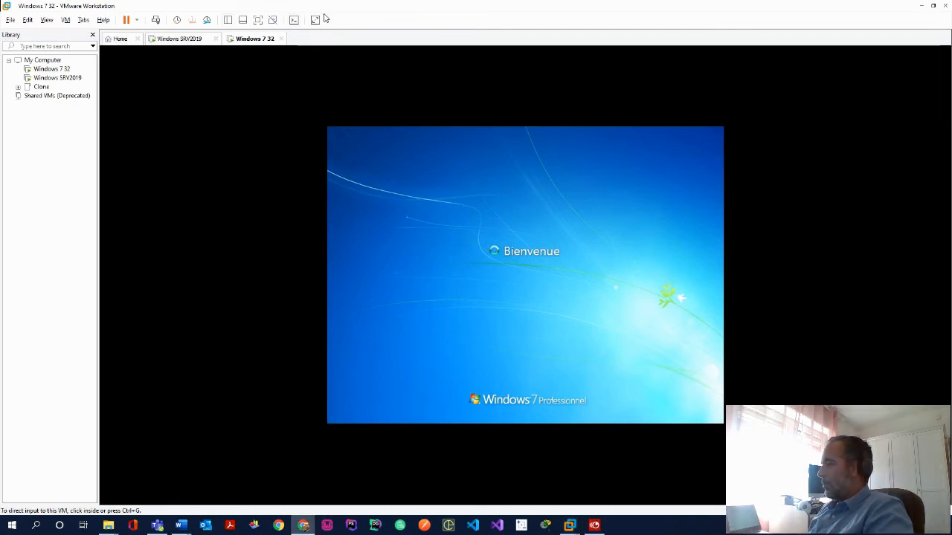
Check the server's C:\profiles folder, then return to the Windows 7 guest
{"action": "left_click", "coordinate": [178, 40]}
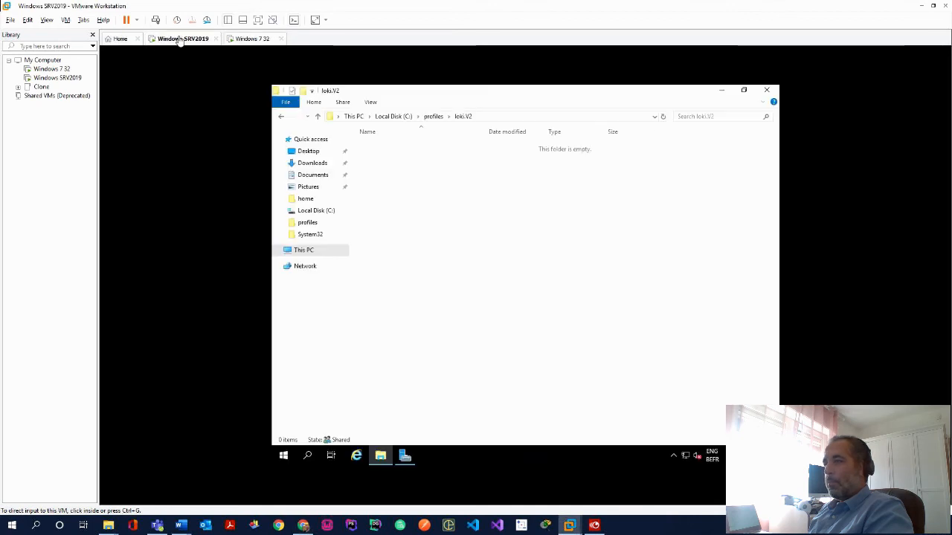
{"action": "left_click", "coordinate": [434, 118]}
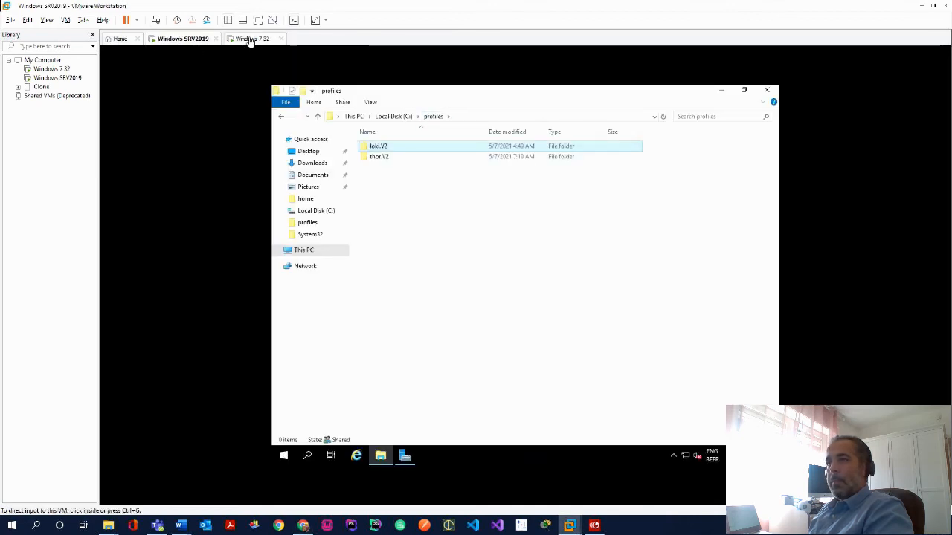
{"action": "left_click", "coordinate": [251, 39]}
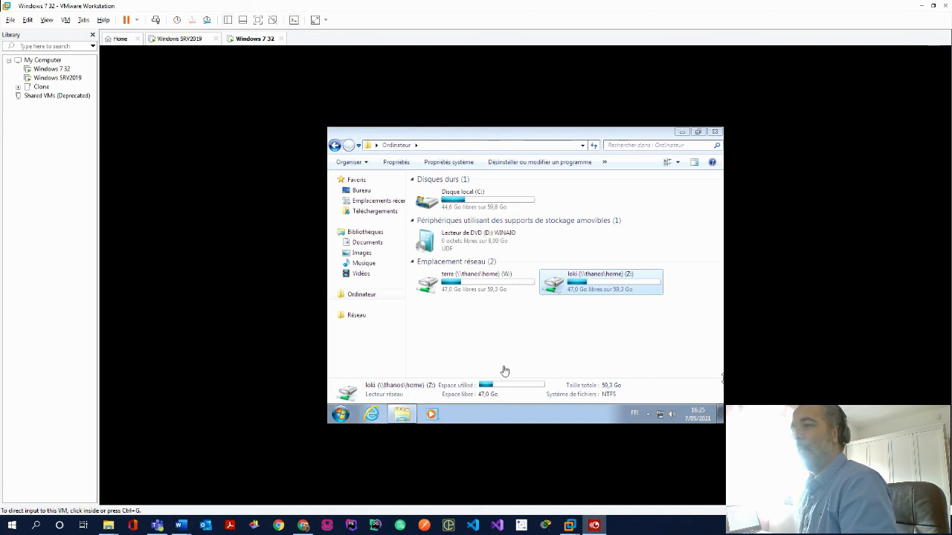
Browse the Z: home drive and the W: terre drive's two text documents, then open C:
{"action": "double_click", "coordinate": [578, 291]}
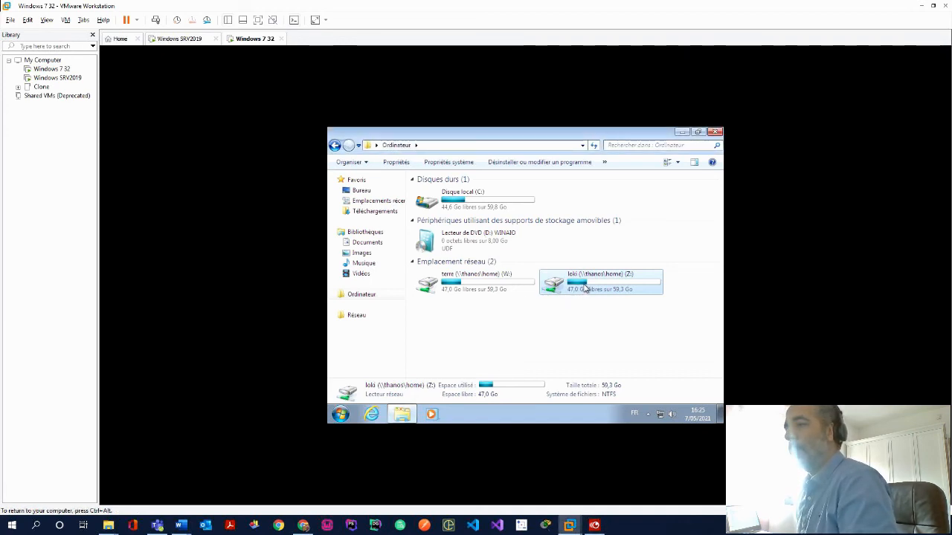
{"action": "left_click", "coordinate": [397, 145]}
{"action": "double_click", "coordinate": [469, 287]}
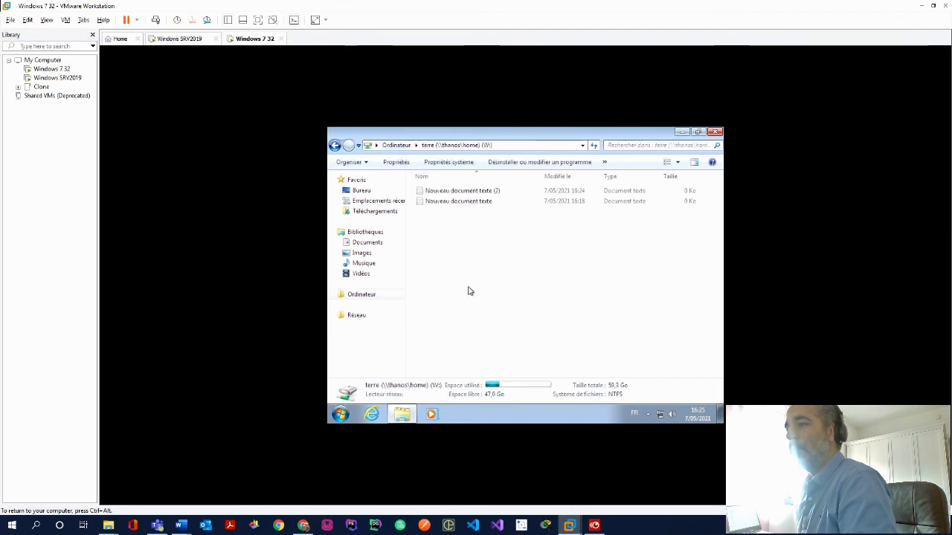
{"action": "left_click", "coordinate": [455, 205]}
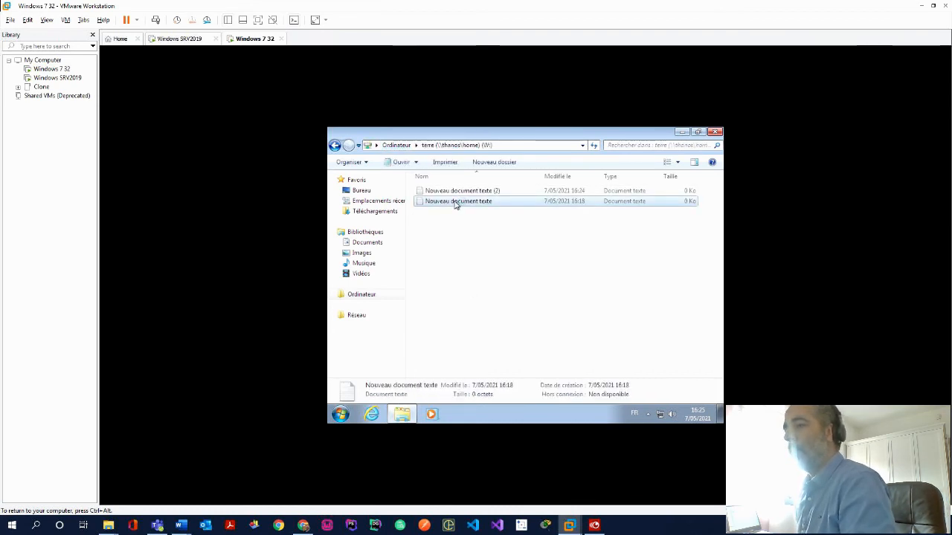
{"action": "left_click", "coordinate": [469, 193]}
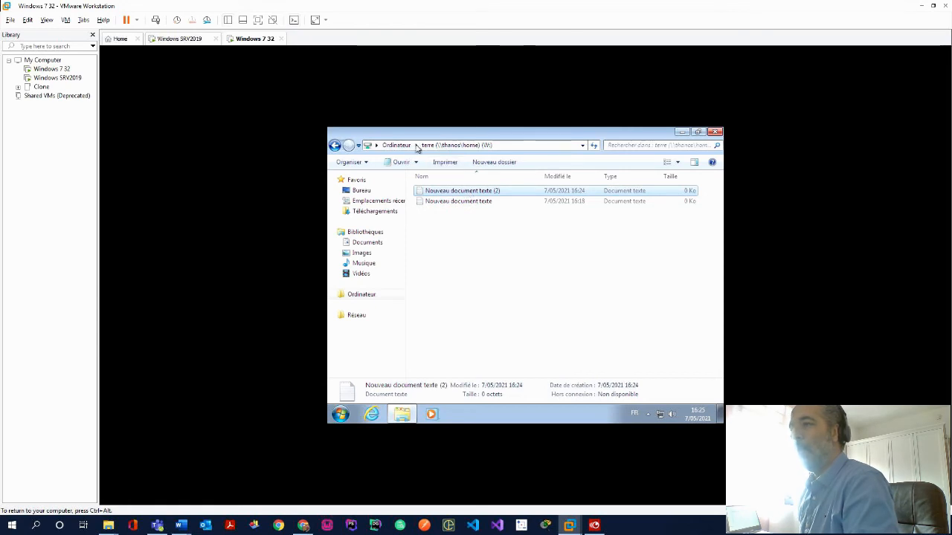
{"action": "left_click", "coordinate": [370, 300]}
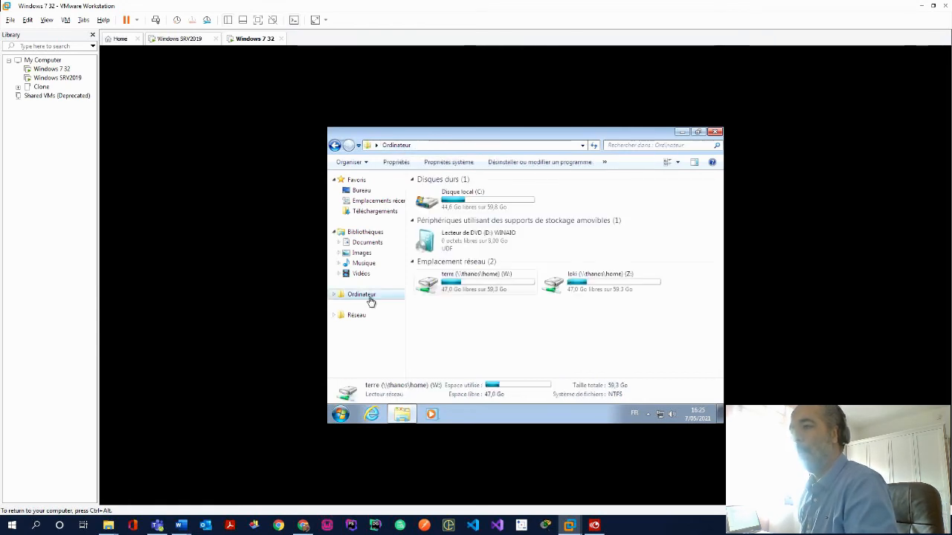
{"action": "double_click", "coordinate": [468, 202]}
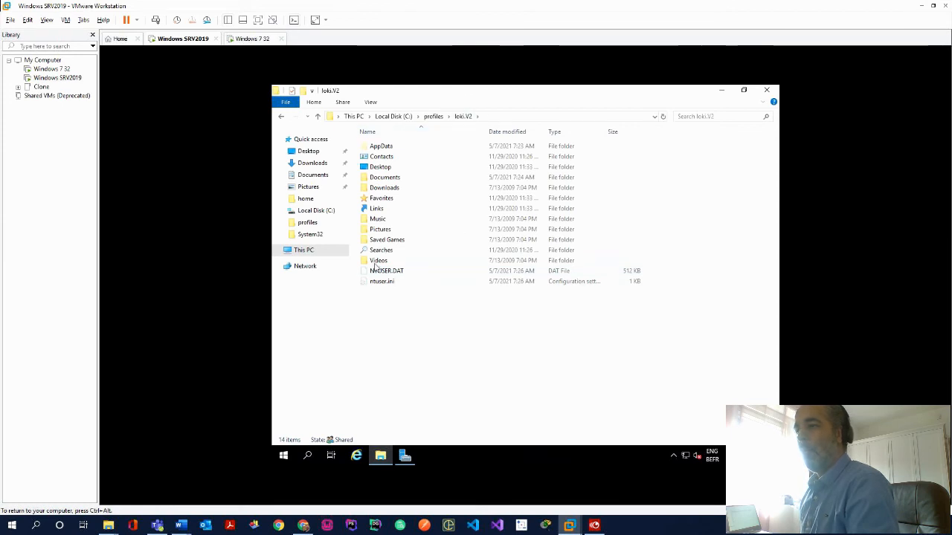
Go back up to the profiles folder and open the thor.V2 profile folder
{"action": "left_click", "coordinate": [436, 118]}
{"action": "double_click", "coordinate": [394, 155]}
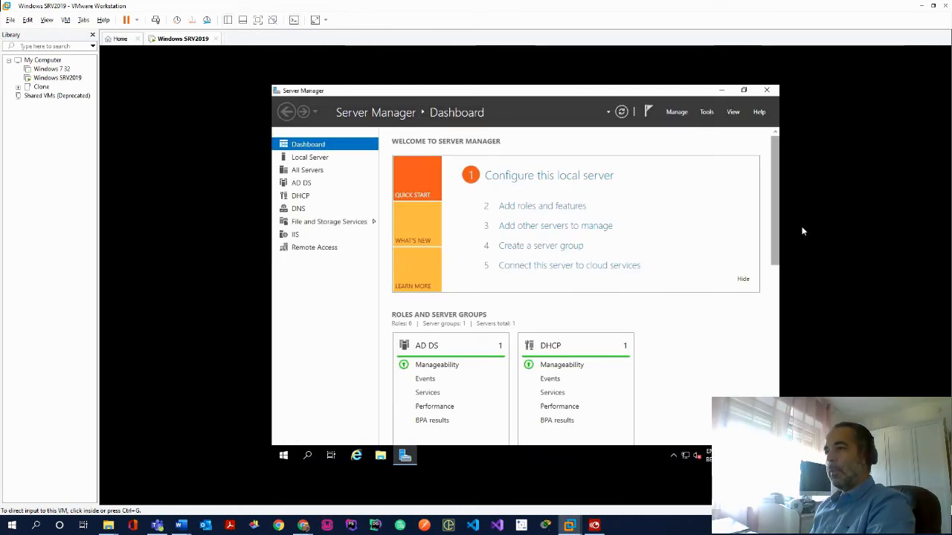
Launch IIS Manager from Server Manager's Tools menu, minimize it, and open File Explorer
{"action": "left_click", "coordinate": [711, 113]}
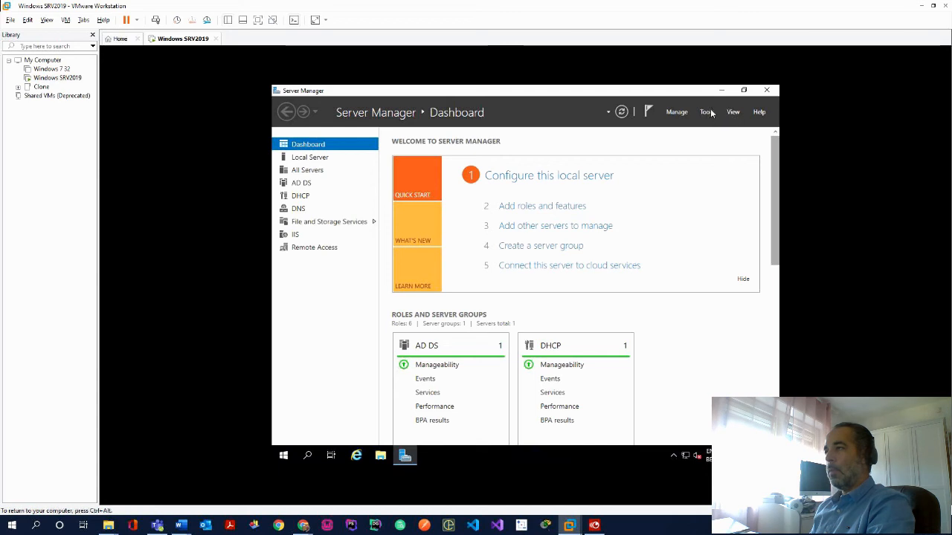
{"action": "left_click", "coordinate": [707, 113]}
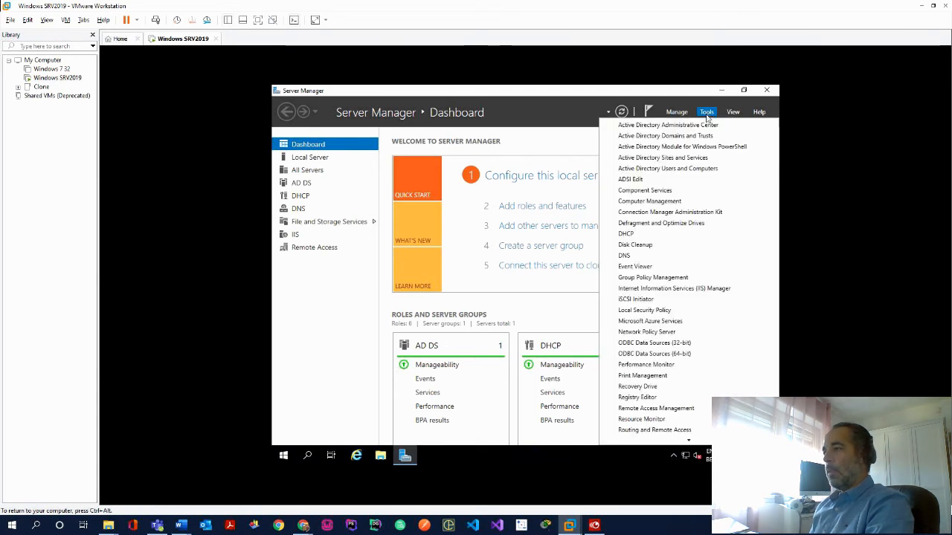
{"action": "left_click", "coordinate": [716, 289]}
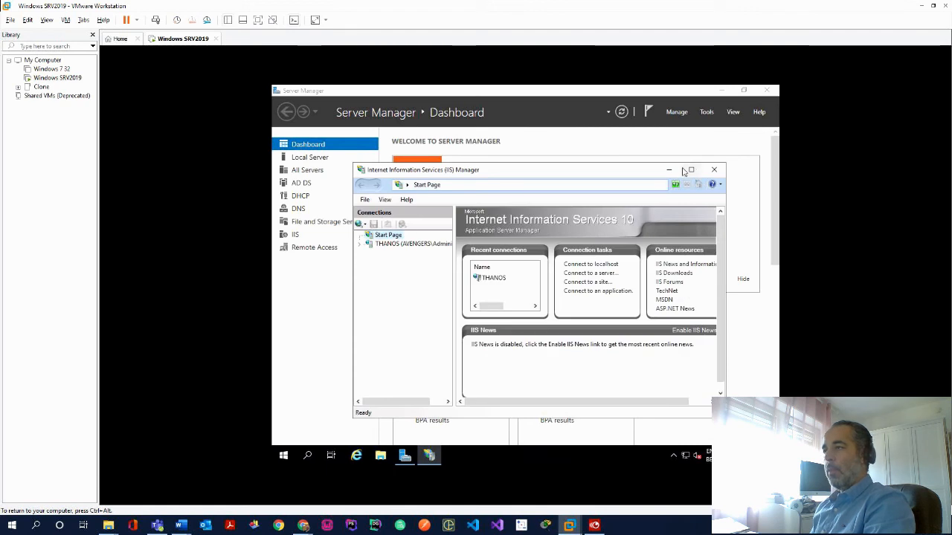
{"action": "left_click", "coordinate": [671, 170]}
{"action": "left_click", "coordinate": [381, 456]}
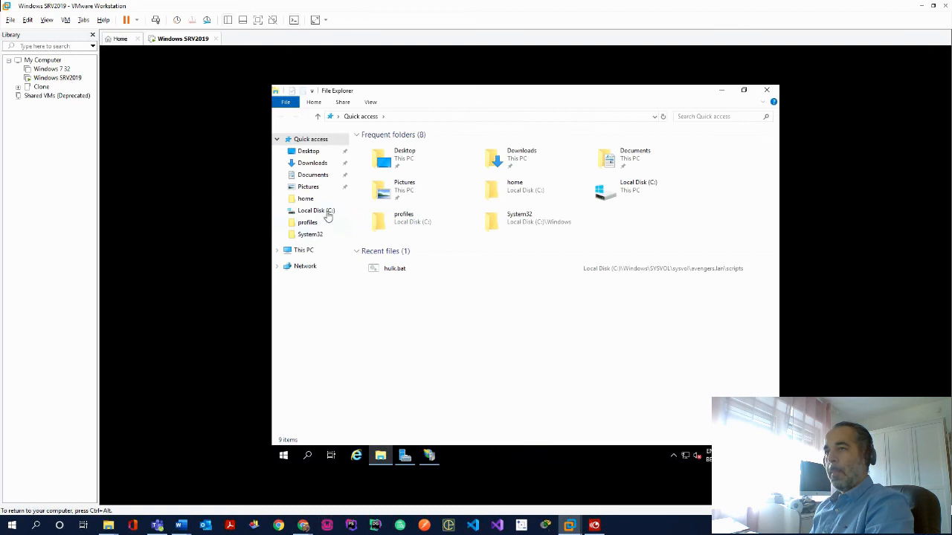
In C:\inetpub\wwwroot, create a new folder named xandar.lan
{"action": "left_click", "coordinate": [326, 213]}
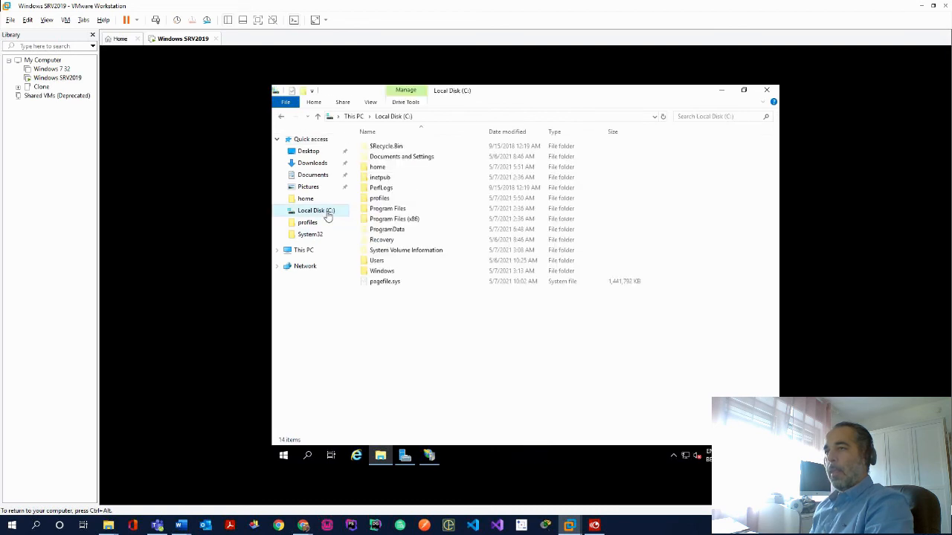
{"action": "double_click", "coordinate": [402, 179]}
{"action": "double_click", "coordinate": [400, 187]}
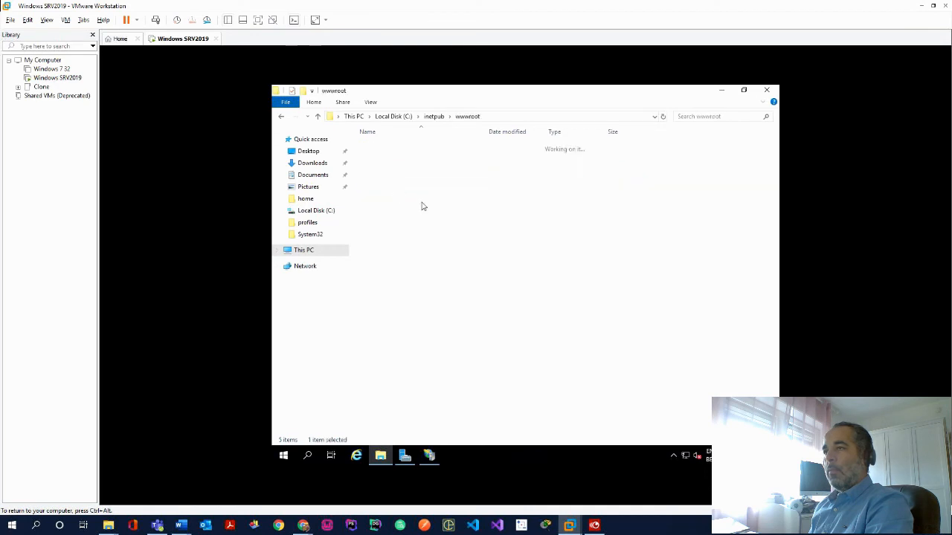
{"action": "right_click", "coordinate": [429, 209]}
{"action": "mouse_move", "coordinate": [490, 324]}
{"action": "left_click", "coordinate": [588, 316]}
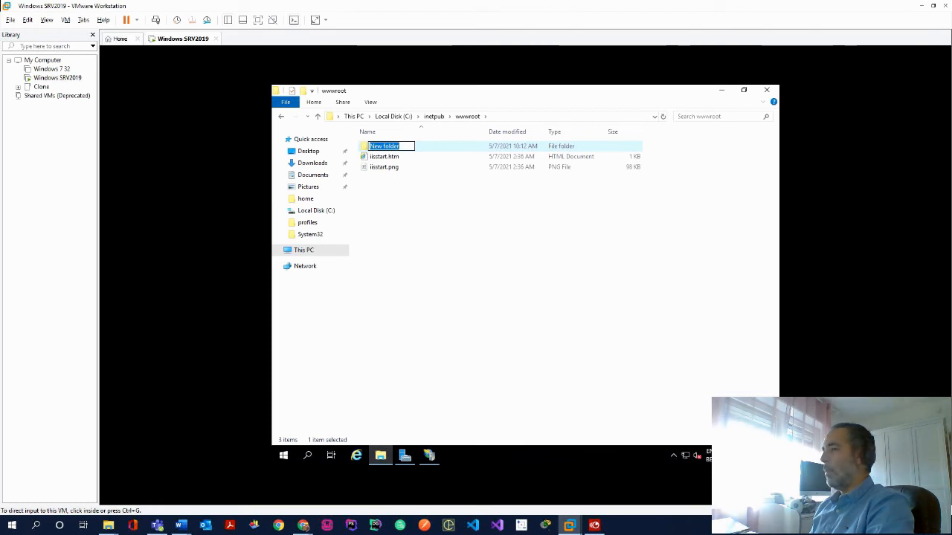
{"action": "key", "text": "alt+Tab"}
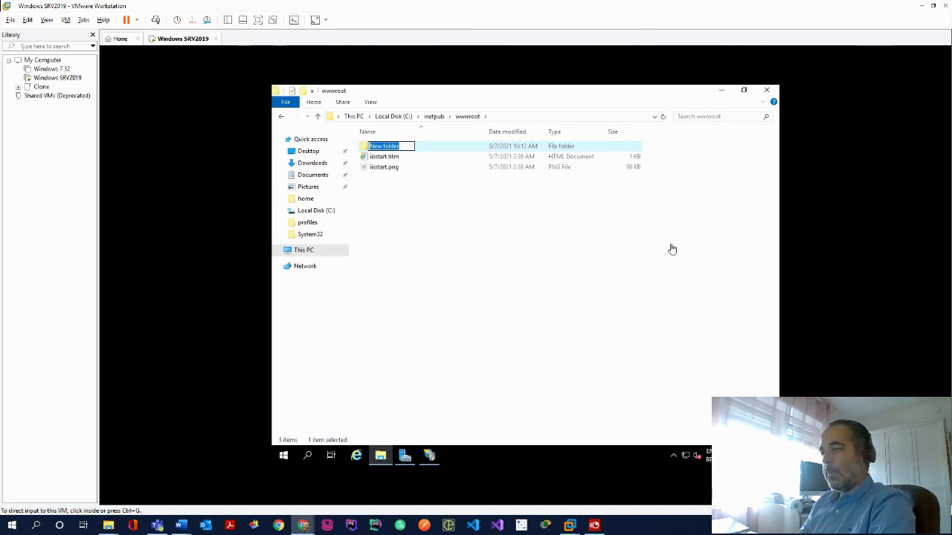
{"action": "left_click", "coordinate": [406, 145]}
{"action": "left_click", "coordinate": [408, 146]}
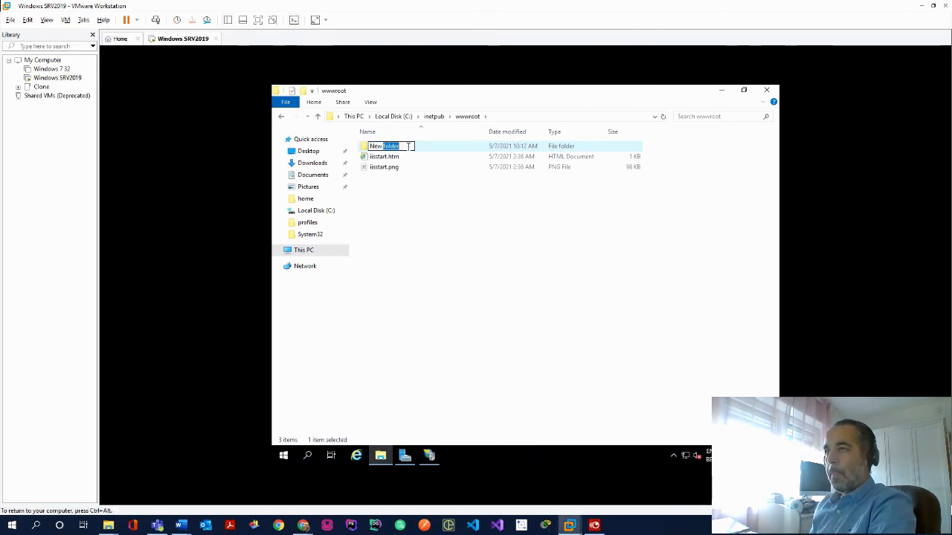
{"action": "double_click", "coordinate": [408, 147]}
{"action": "key", "text": "BackSpace"}
{"action": "key", "text": "BackSpace"}
{"action": "key", "text": "BackSpace"}
{"action": "key", "text": "BackSpace"}
{"action": "key", "text": "BackSpace"}
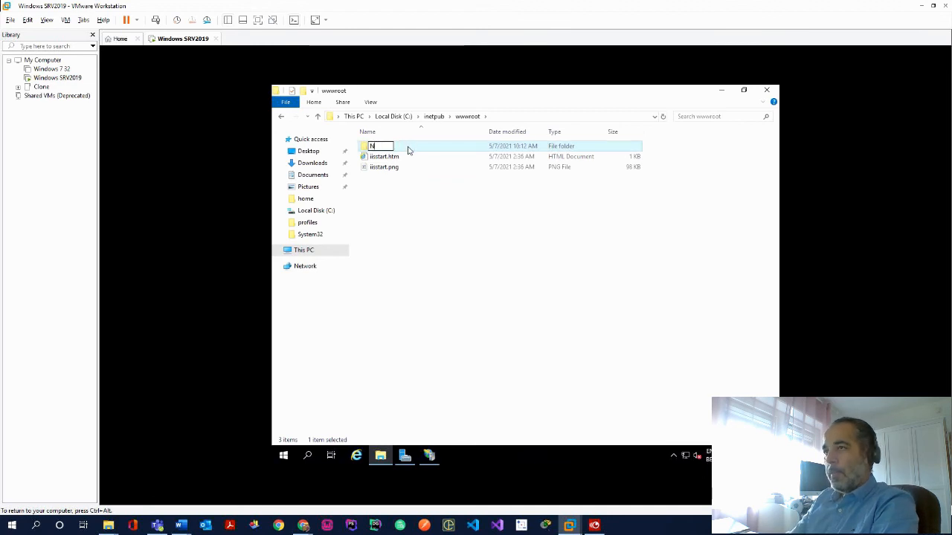
{"action": "type", "text": "xandar"}
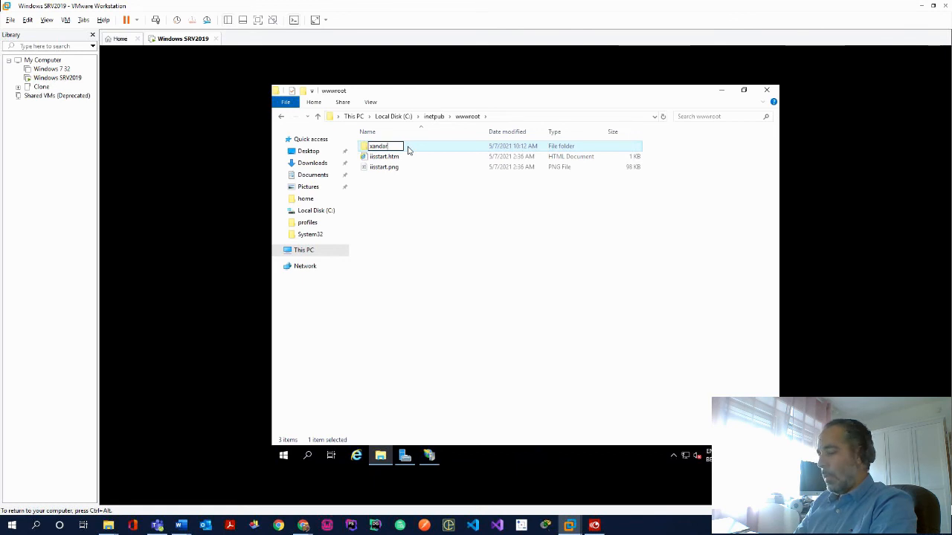
{"action": "type", "text": ".lan"}
{"action": "key", "text": "Return"}
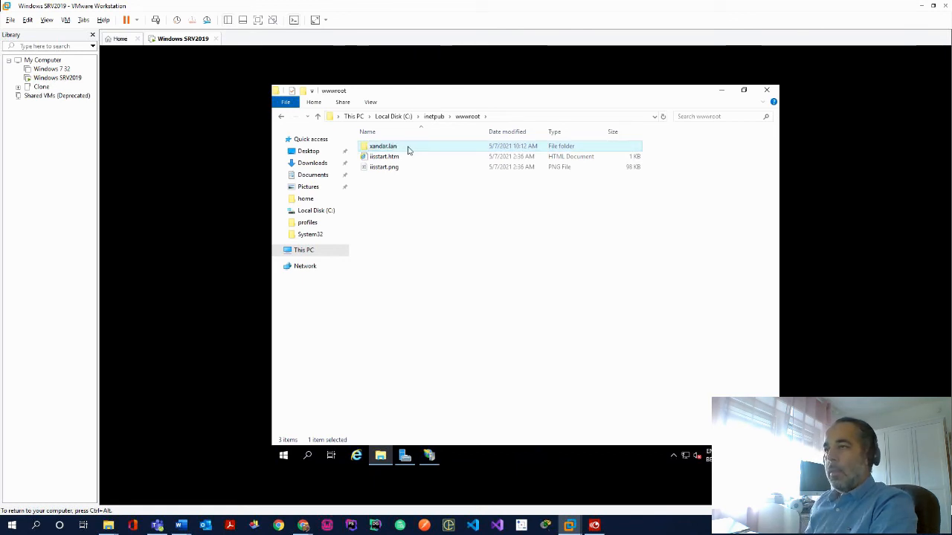
Create a second folder named asgard.lan, then close File Explorer
{"action": "right_click", "coordinate": [402, 212]}
{"action": "mouse_move", "coordinate": [469, 333]}
{"action": "left_click", "coordinate": [549, 332]}
{"action": "type", "text": "asga"}
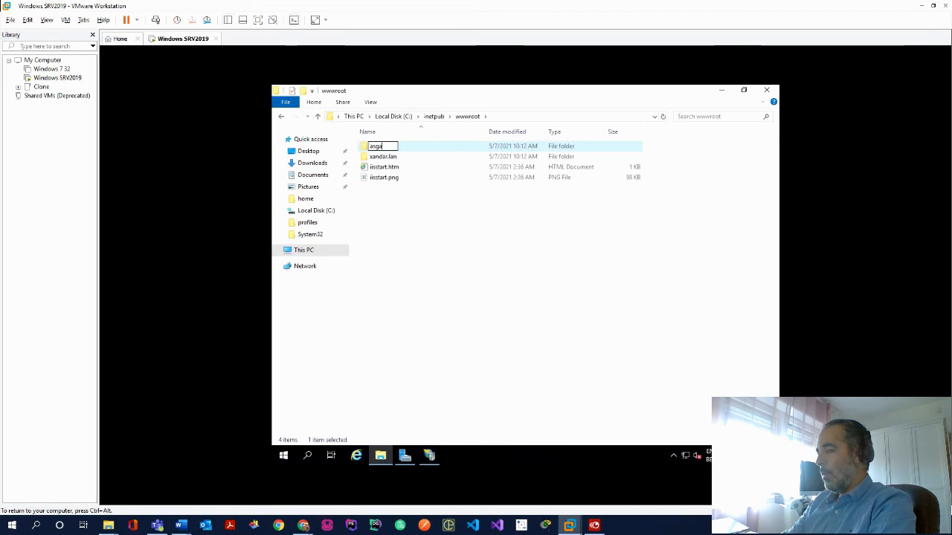
{"action": "type", "text": "rd.lan"}
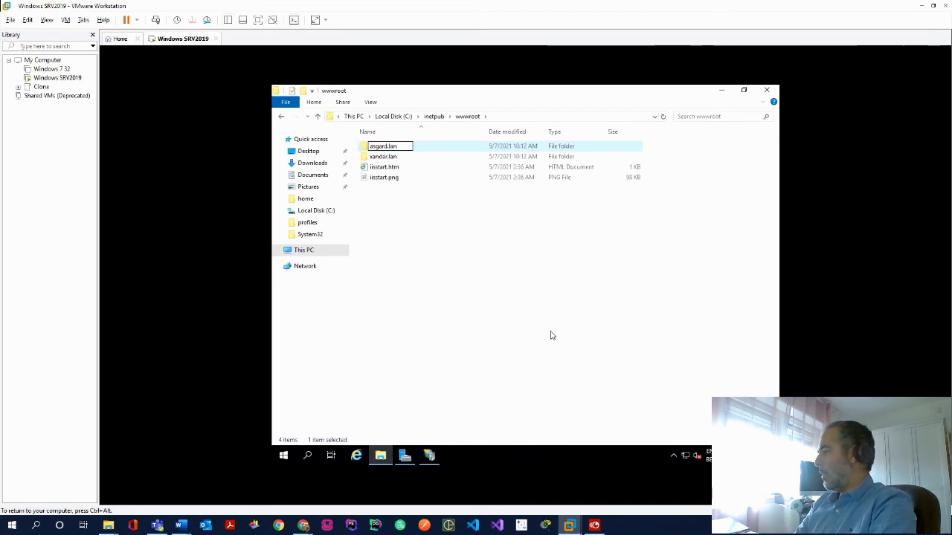
{"action": "key", "text": "Return"}
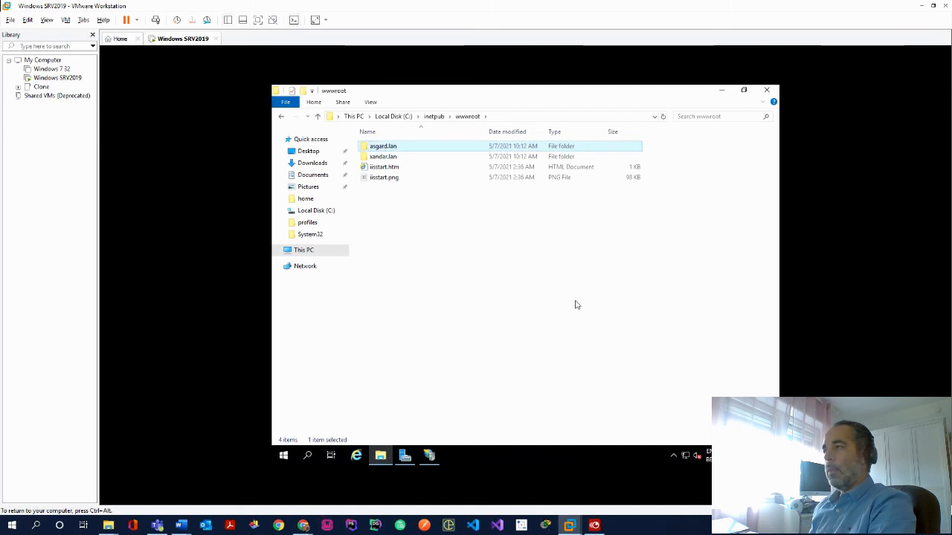
{"action": "left_click", "coordinate": [766, 90]}
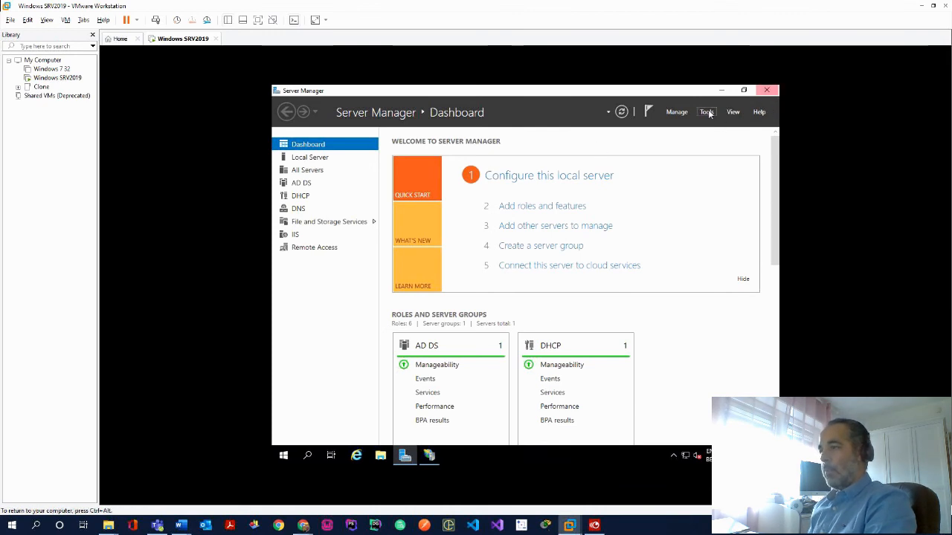
Bring back IIS Manager, expand the THANOS server and start adding a website under Sites
{"action": "left_click", "coordinate": [429, 455]}
{"action": "left_click", "coordinate": [370, 245]}
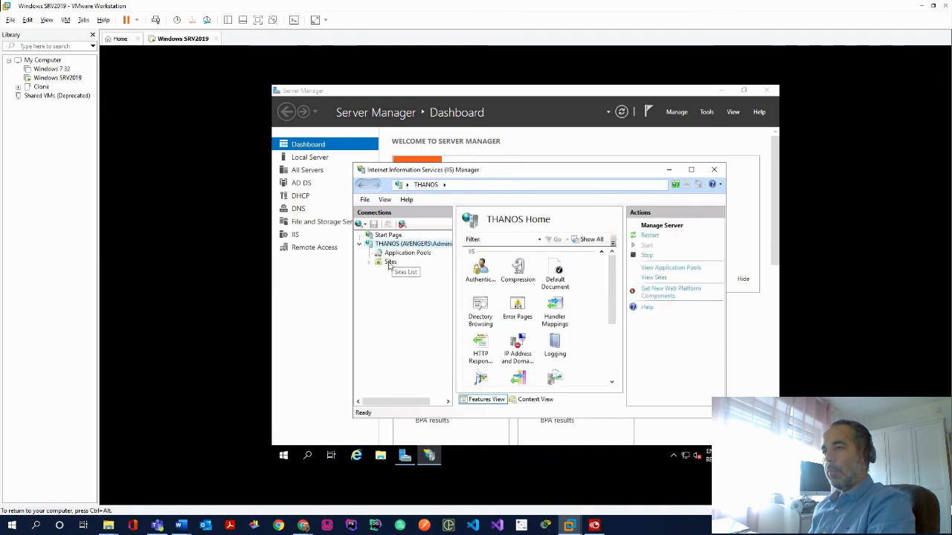
{"action": "left_click", "coordinate": [390, 263]}
{"action": "right_click", "coordinate": [499, 298]}
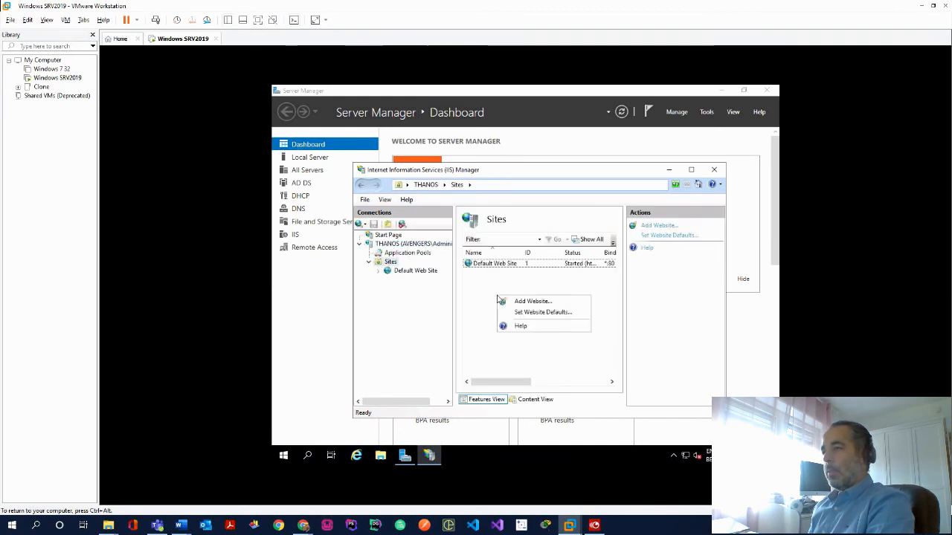
{"action": "left_click", "coordinate": [531, 302]}
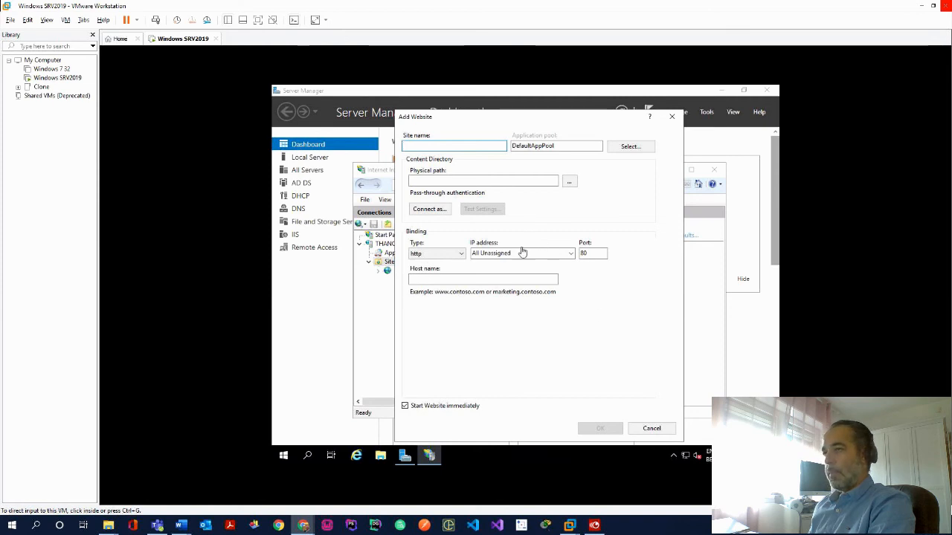
Enter xandar.lan as the site name and host name
{"action": "left_click", "coordinate": [515, 143]}
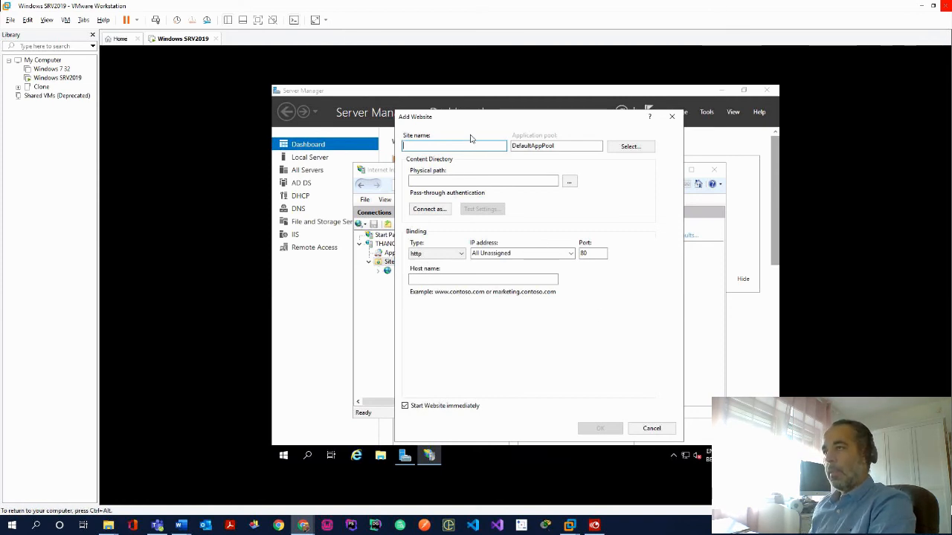
{"action": "type", "text": "xandar.lan"}
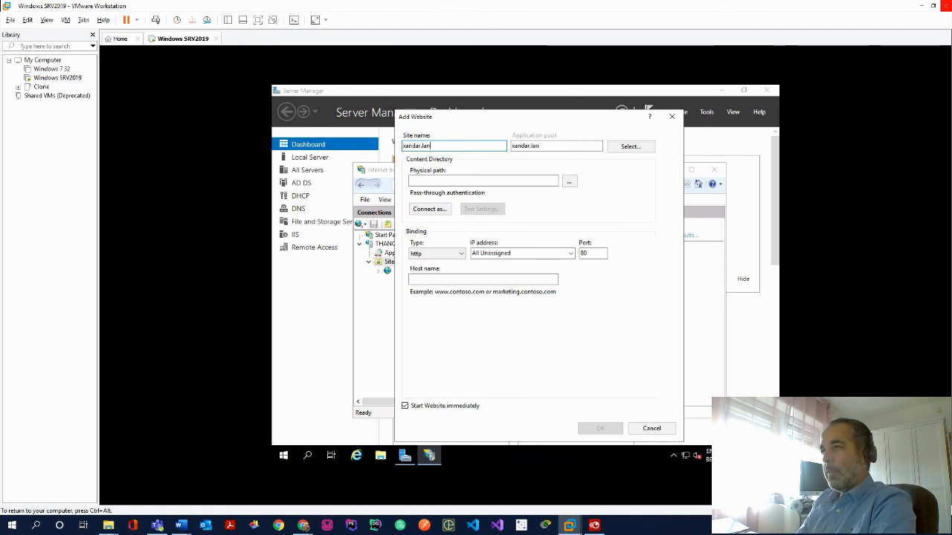
{"action": "key", "text": "shift+Left"}
{"action": "key", "text": "shift+Left"}
{"action": "key", "text": "Tab"}
{"action": "key", "text": "Tab"}
{"action": "key", "text": "Tab"}
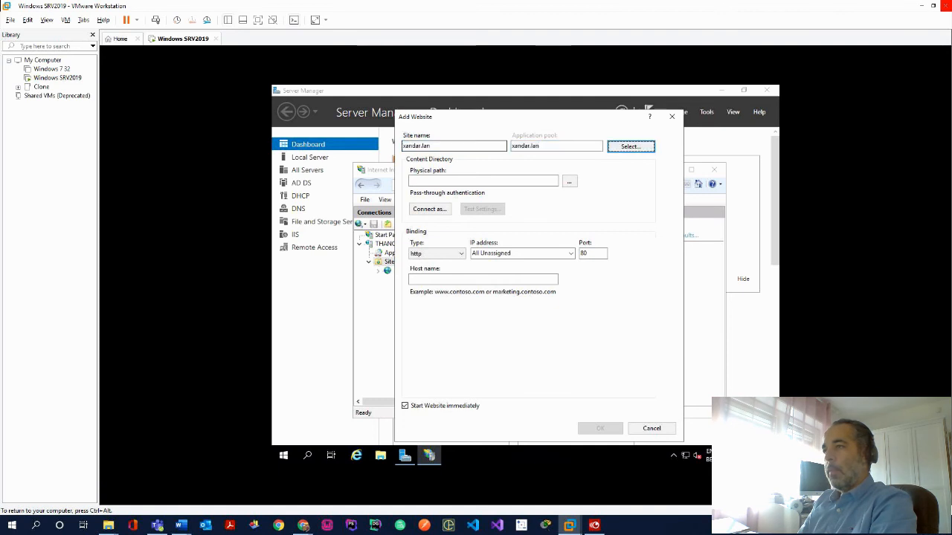
{"action": "left_click", "coordinate": [509, 279]}
Set the physical path to C:\inetpub\wwwroot\xandar.lan and create the site
{"action": "left_click", "coordinate": [569, 182]}
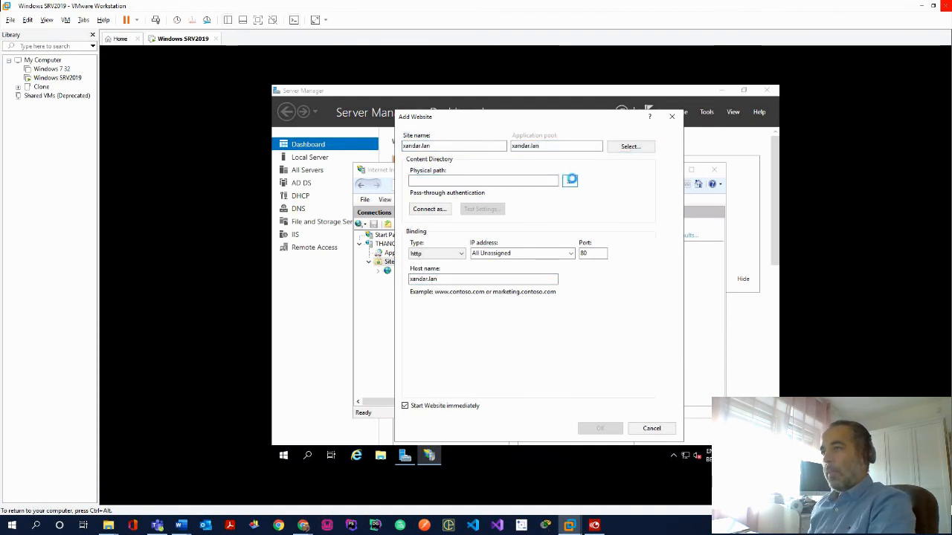
{"action": "double_click", "coordinate": [479, 304]}
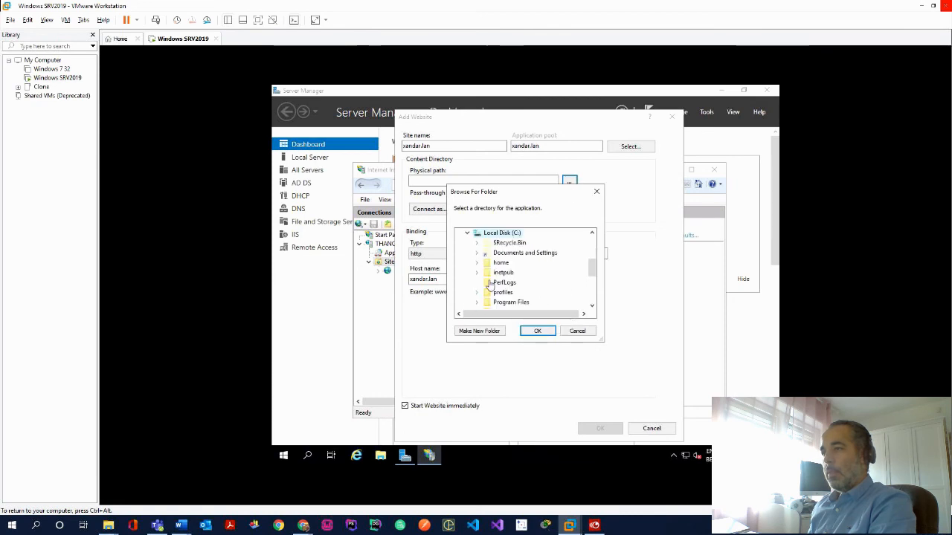
{"action": "left_click", "coordinate": [479, 273]}
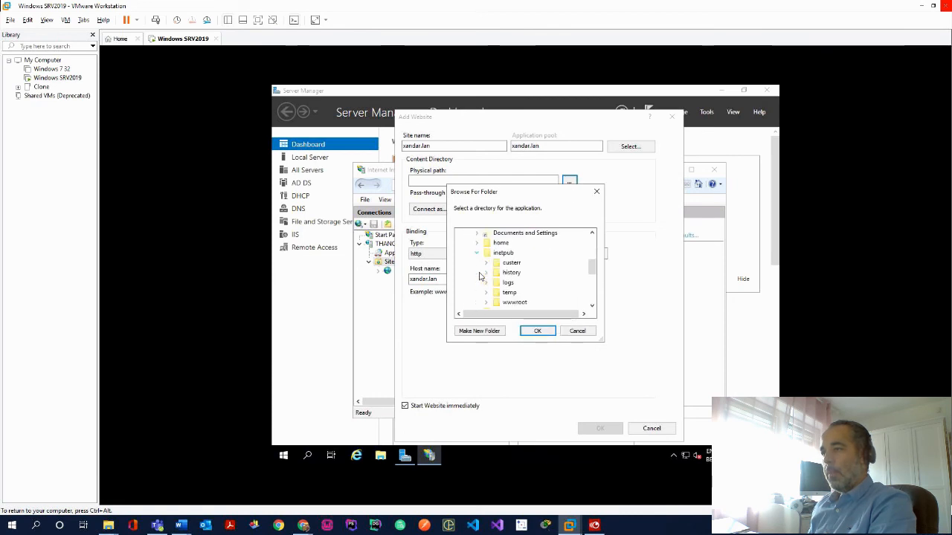
{"action": "left_click", "coordinate": [487, 303]}
{"action": "left_click", "coordinate": [524, 302]}
{"action": "left_click", "coordinate": [541, 331]}
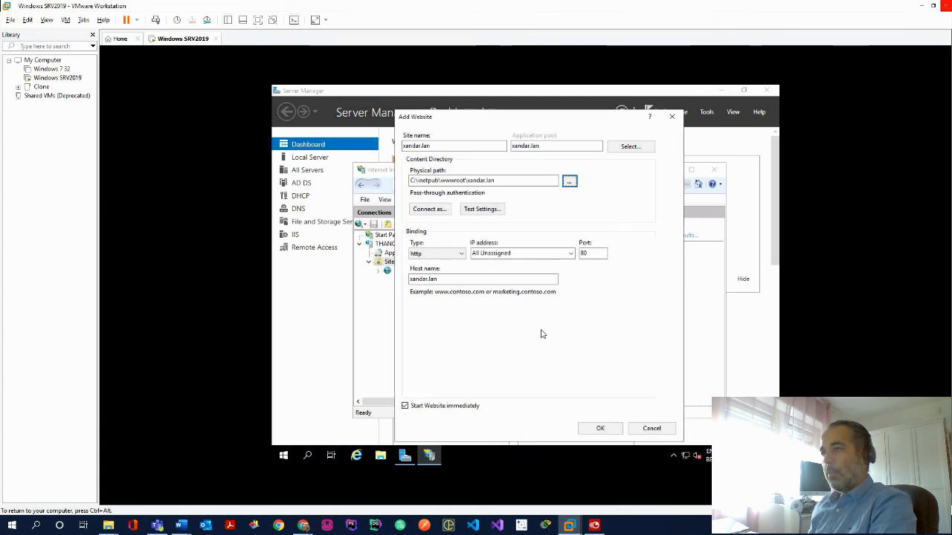
{"action": "left_click", "coordinate": [601, 430]}
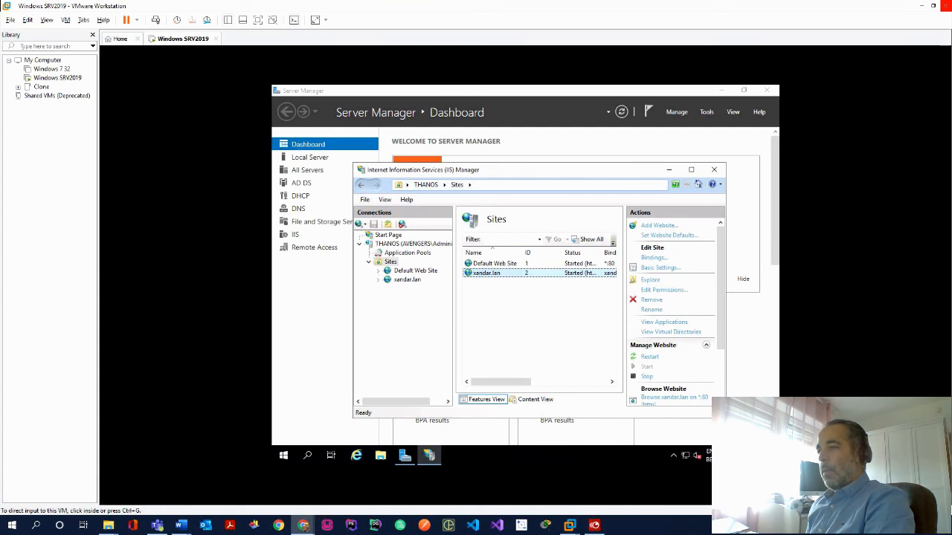
{"action": "left_click", "coordinate": [612, 164]}
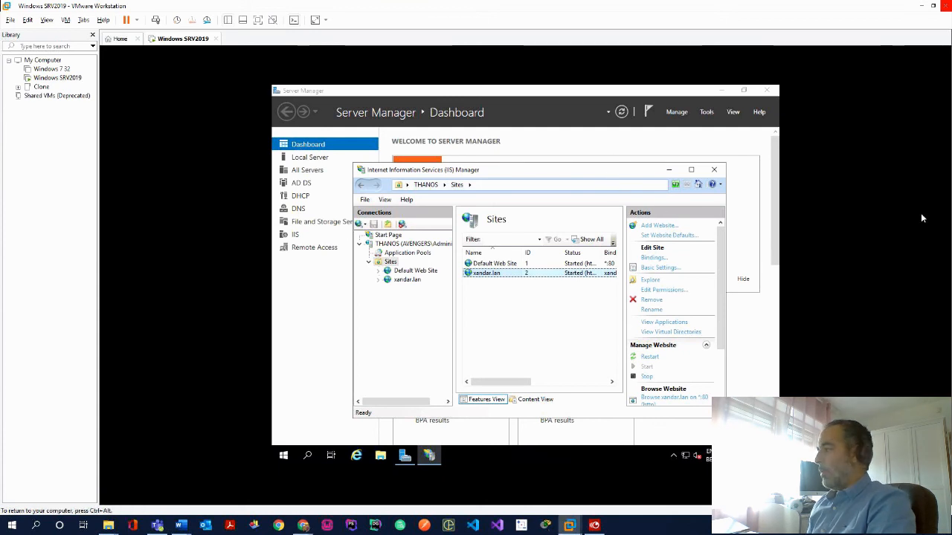
{"action": "key", "text": "alt+Tab"}
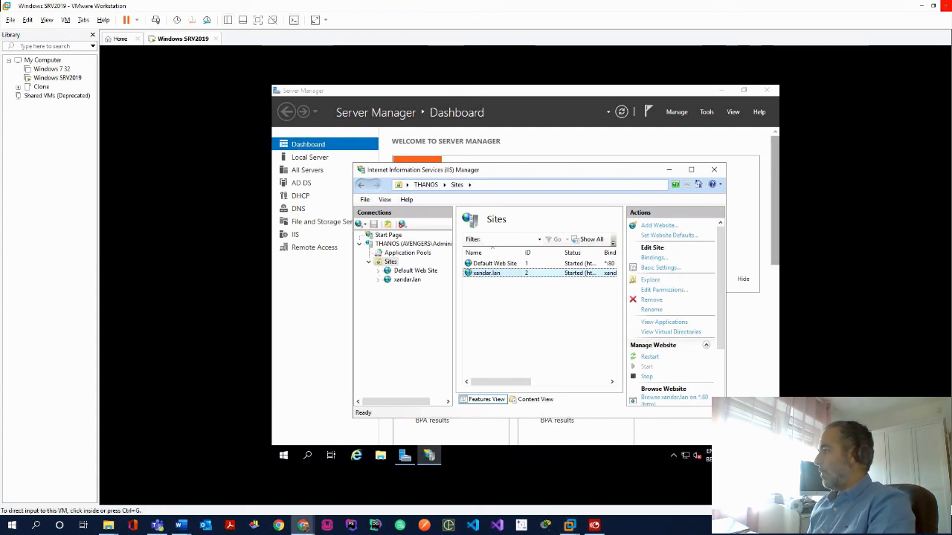
{"action": "key", "text": "alt+Tab"}
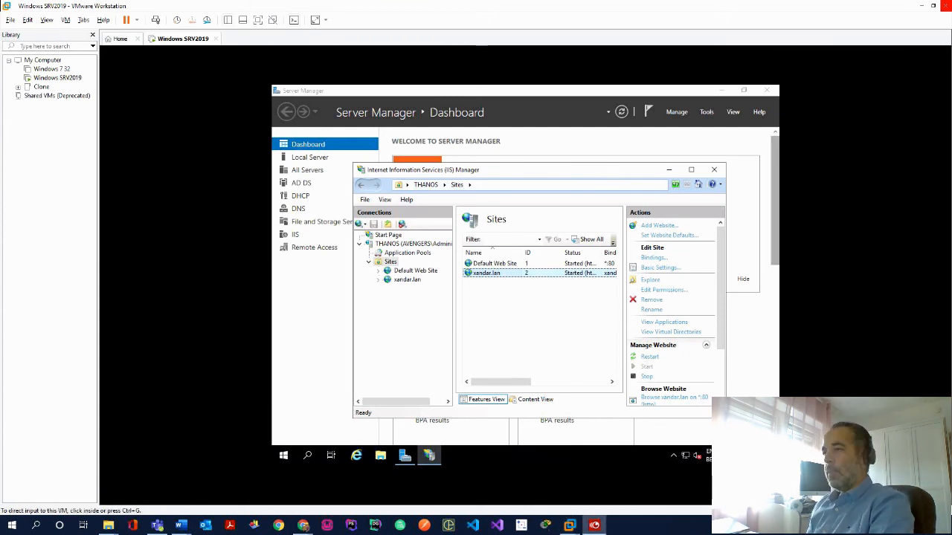
Open the C:\inetpub\wwwroot\xandar.lan folder in File Explorer
{"action": "left_click", "coordinate": [382, 458]}
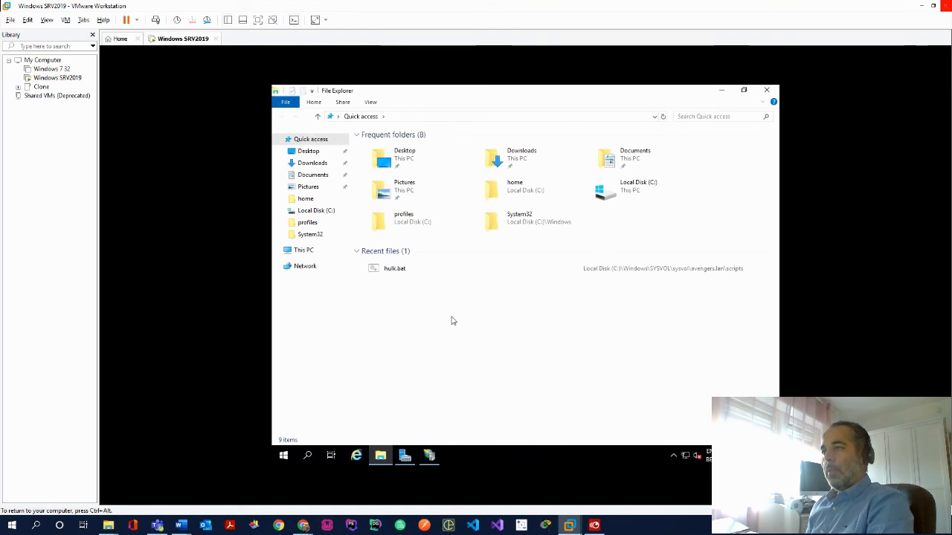
{"action": "left_click", "coordinate": [302, 253]}
{"action": "double_click", "coordinate": [413, 253]}
{"action": "double_click", "coordinate": [403, 178]}
{"action": "double_click", "coordinate": [402, 188]}
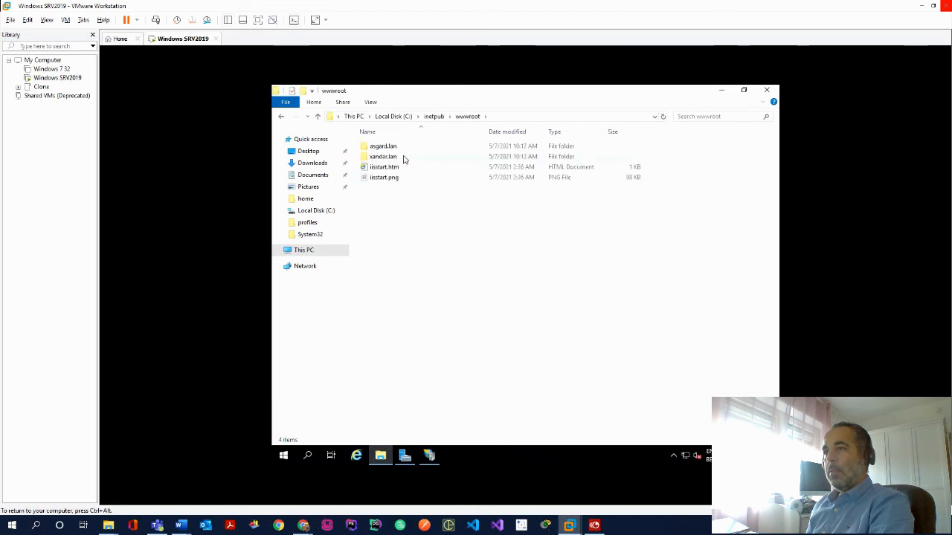
{"action": "double_click", "coordinate": [402, 157]}
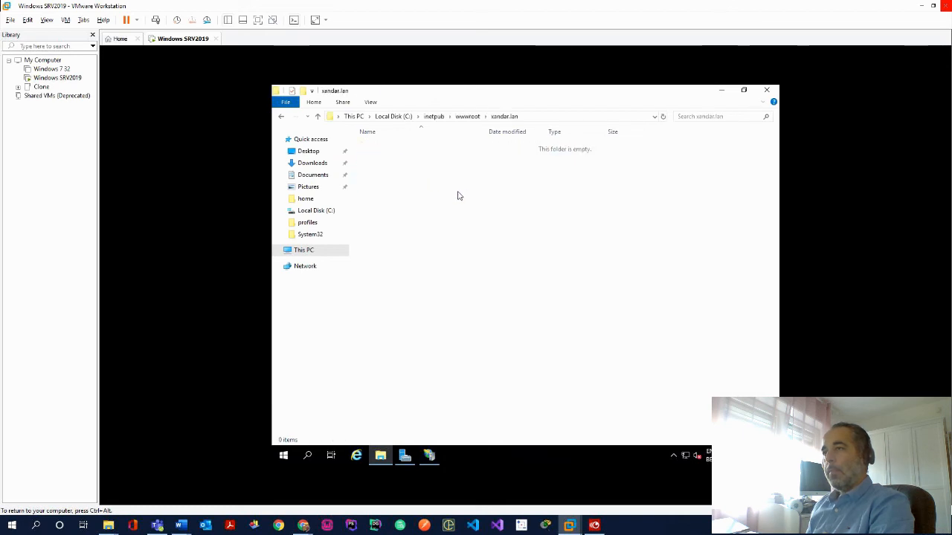
Create a new text document and rename it default.htm, accepting the extension change
{"action": "right_click", "coordinate": [515, 202]}
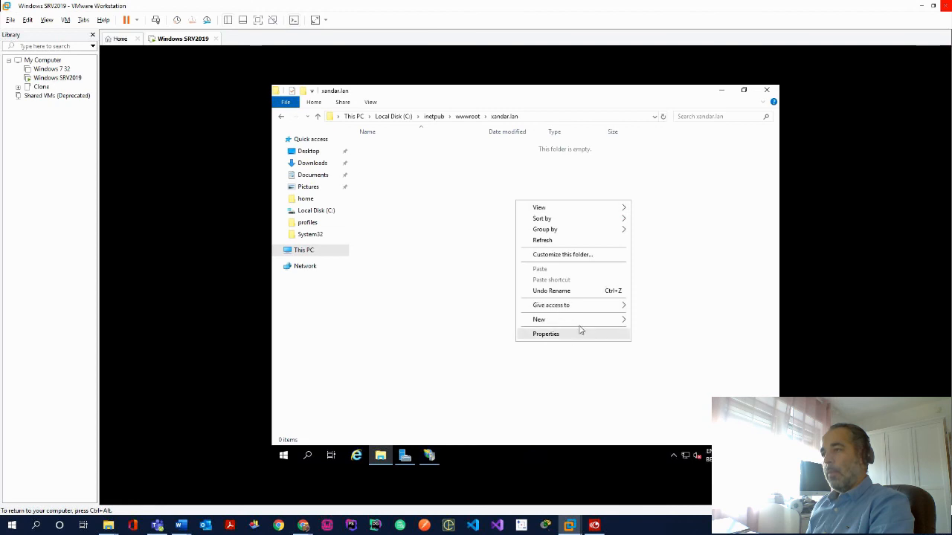
{"action": "mouse_move", "coordinate": [596, 326]}
{"action": "left_click", "coordinate": [681, 376]}
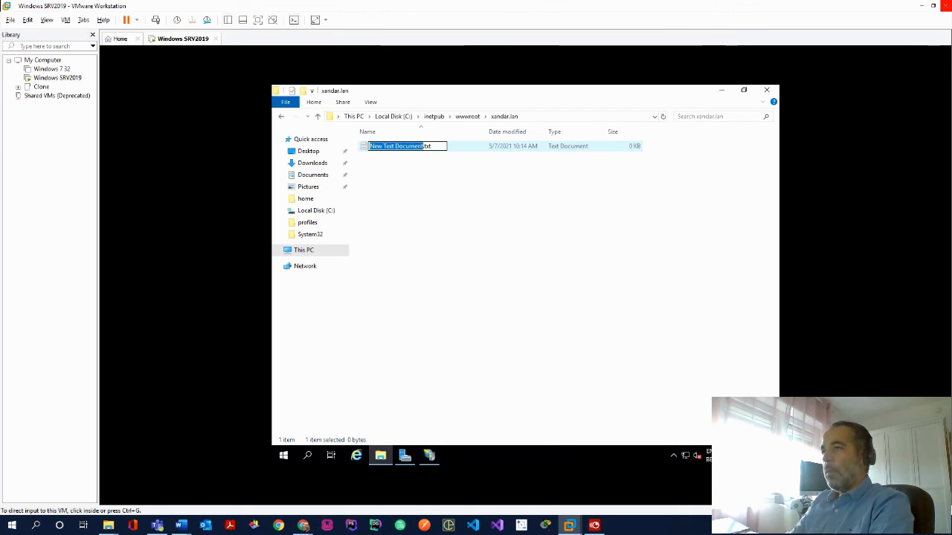
{"action": "double_click", "coordinate": [425, 146]}
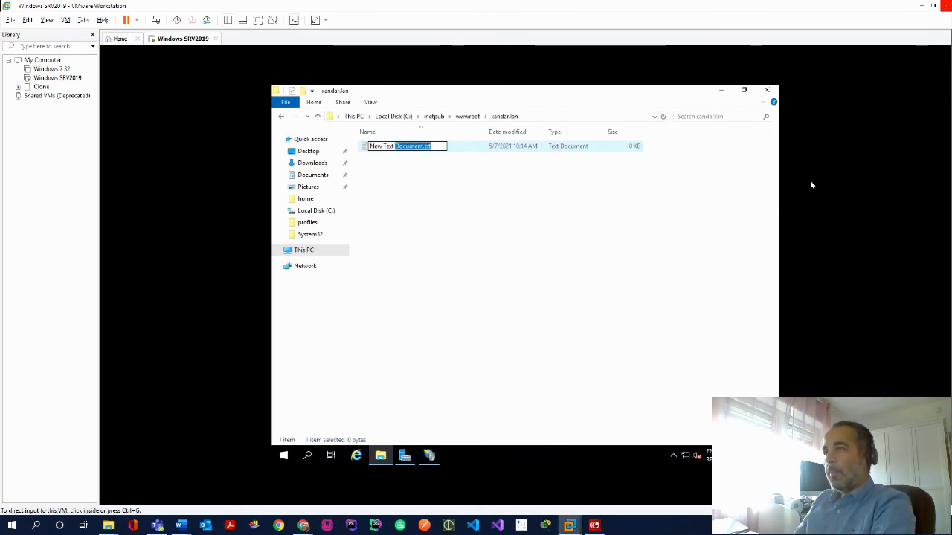
{"action": "left_click", "coordinate": [437, 146]}
{"action": "double_click", "coordinate": [437, 146]}
{"action": "left_click_drag", "start_coordinate": [440, 147], "coordinate": [350, 147]}
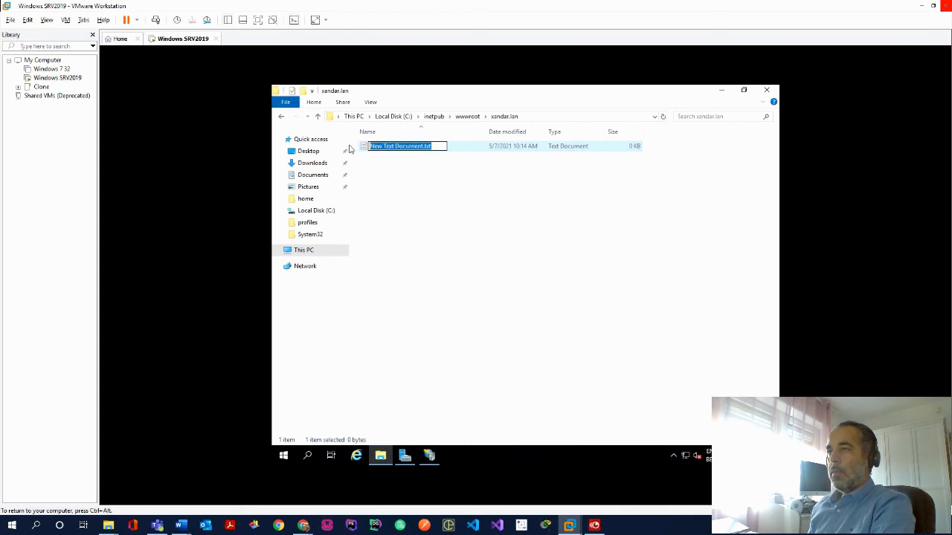
{"action": "type", "text": "d"}
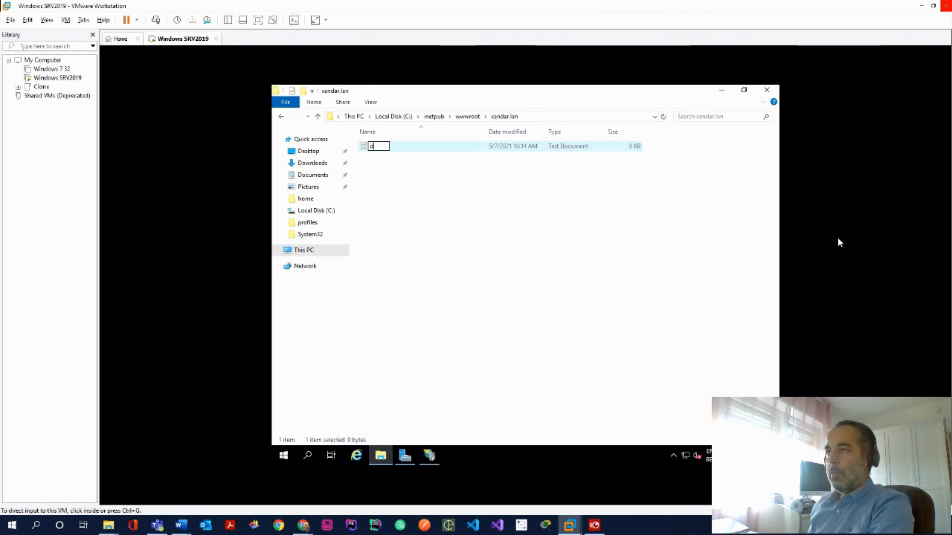
{"action": "type", "text": "efault"}
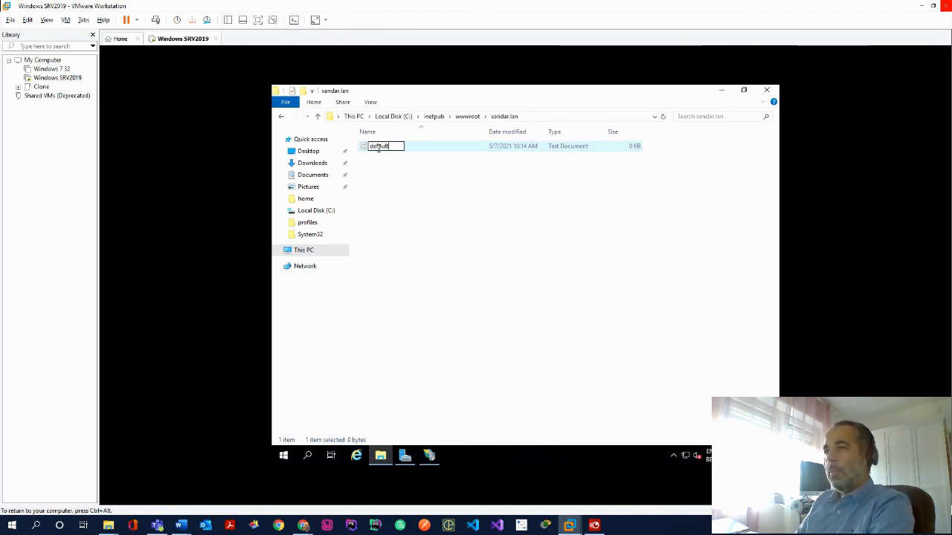
{"action": "type", "text": ".htm"}
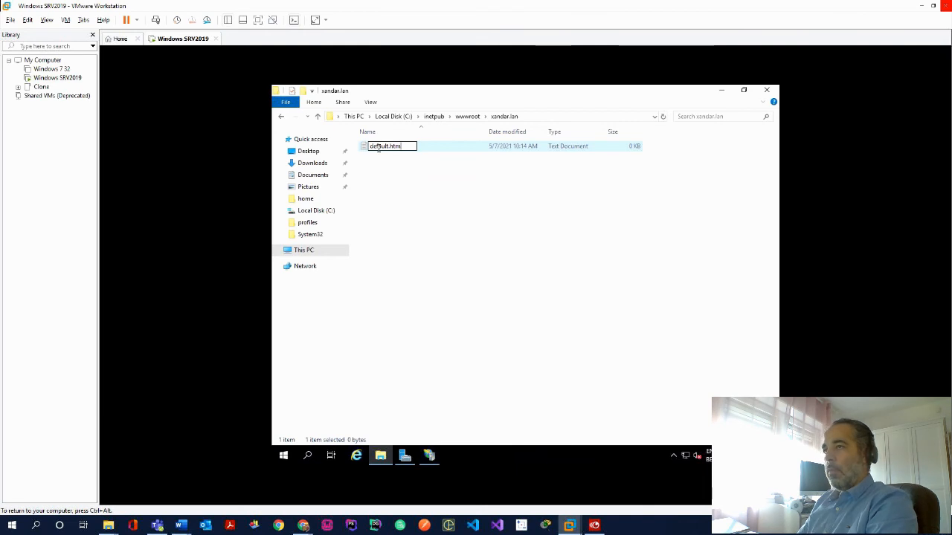
{"action": "key", "text": "Return"}
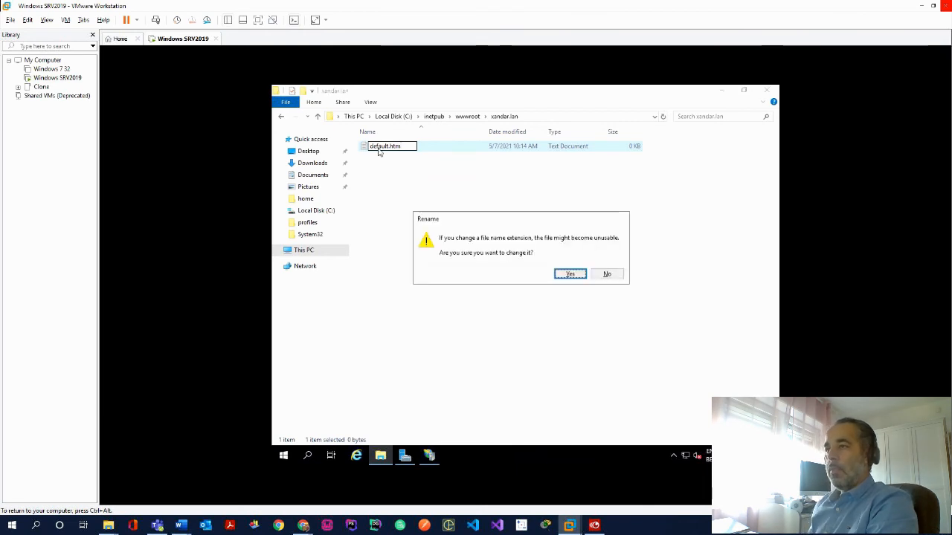
{"action": "left_click", "coordinate": [572, 274]}
Create another new text document and open it in Notepad
{"action": "right_click", "coordinate": [378, 148]}
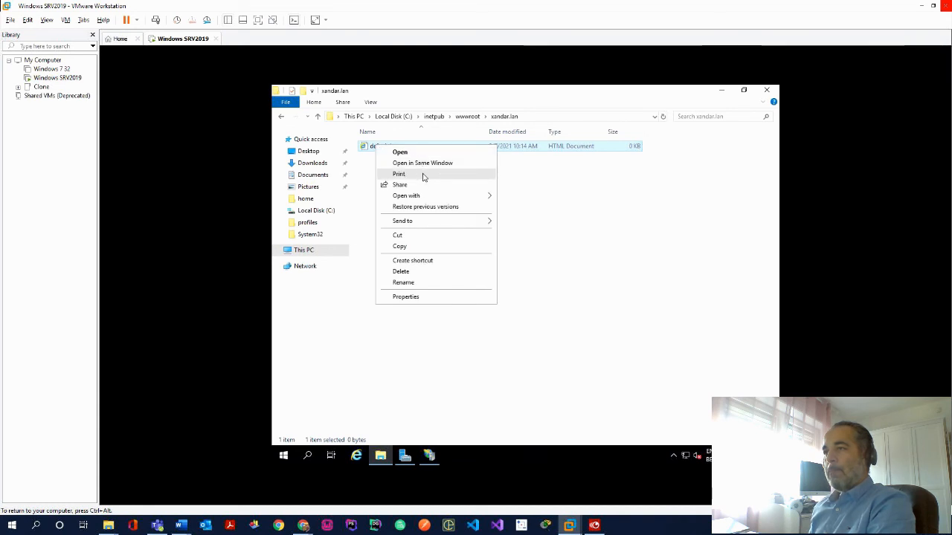
{"action": "right_click", "coordinate": [555, 231]}
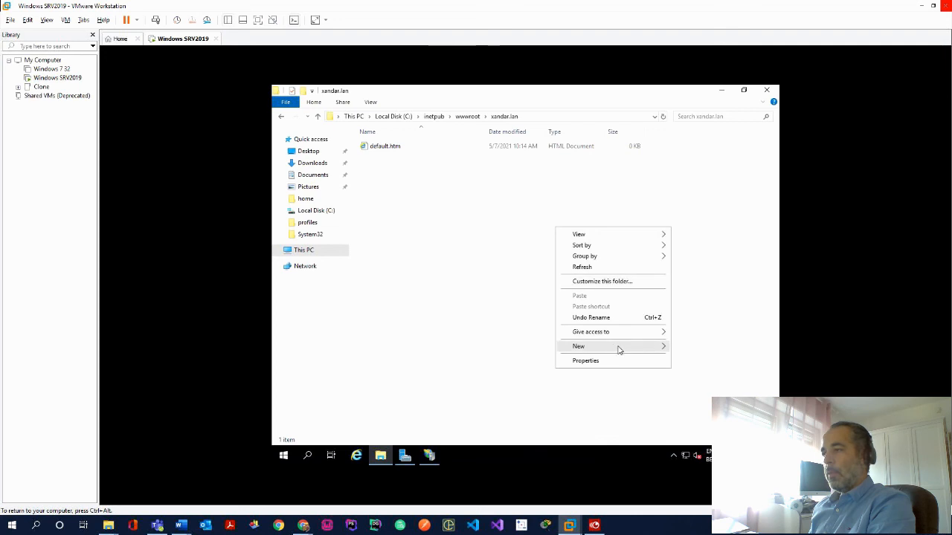
{"action": "mouse_move", "coordinate": [618, 346]}
{"action": "left_click", "coordinate": [501, 405]}
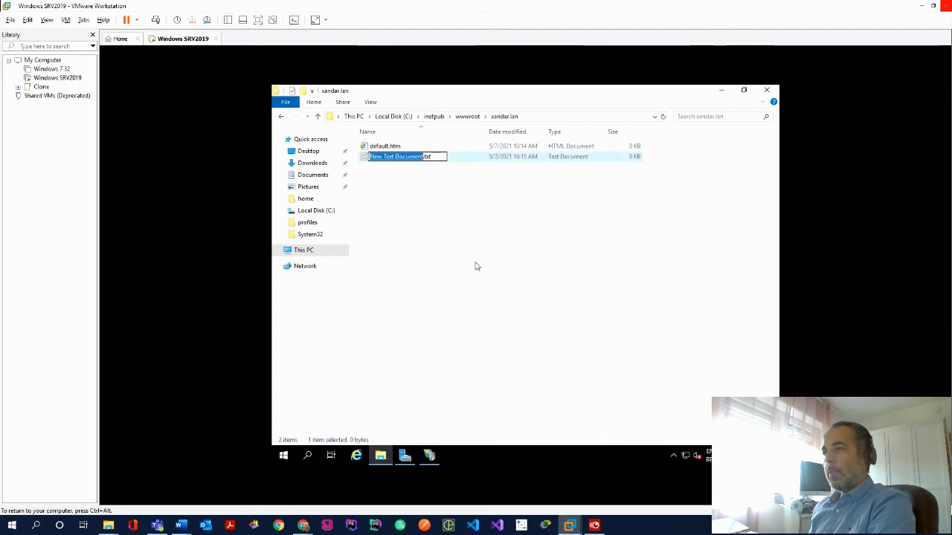
{"action": "left_click", "coordinate": [442, 181]}
{"action": "double_click", "coordinate": [402, 157]}
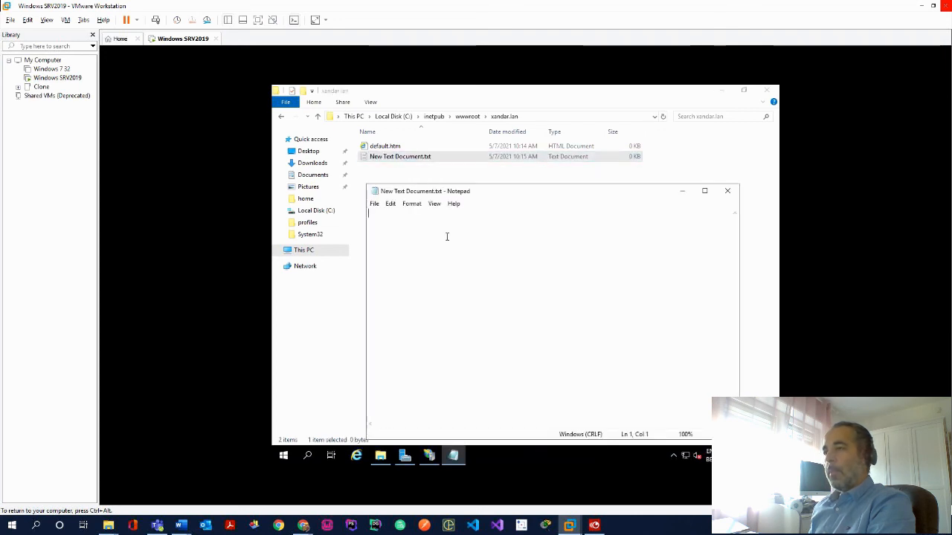
Start typing the page's <html> markup tags in Notepad
{"action": "type", "text": "html"}
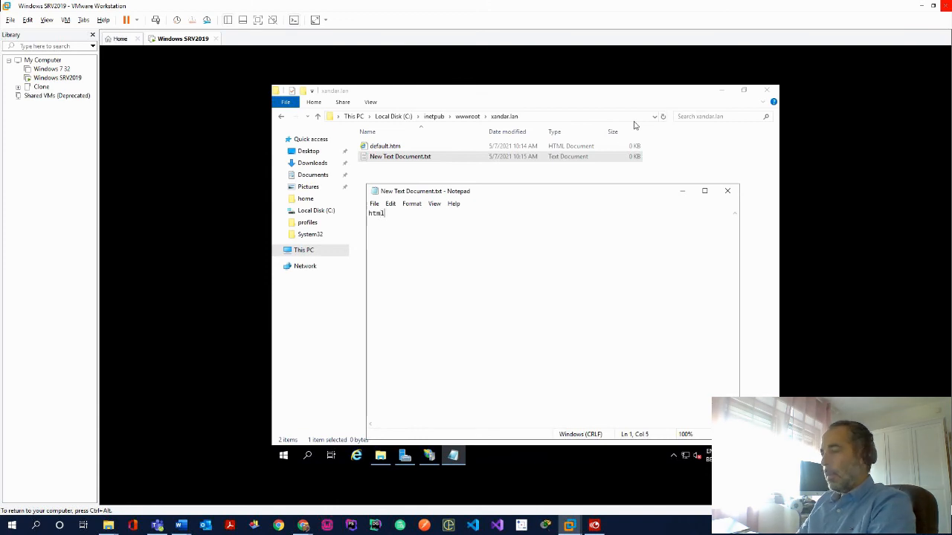
{"action": "key", "text": "BackSpace"}
{"action": "key", "text": "BackSpace"}
{"action": "key", "text": "BackSpace"}
{"action": "key", "text": "BackSpace"}
{"action": "type", "text": "<html><"}
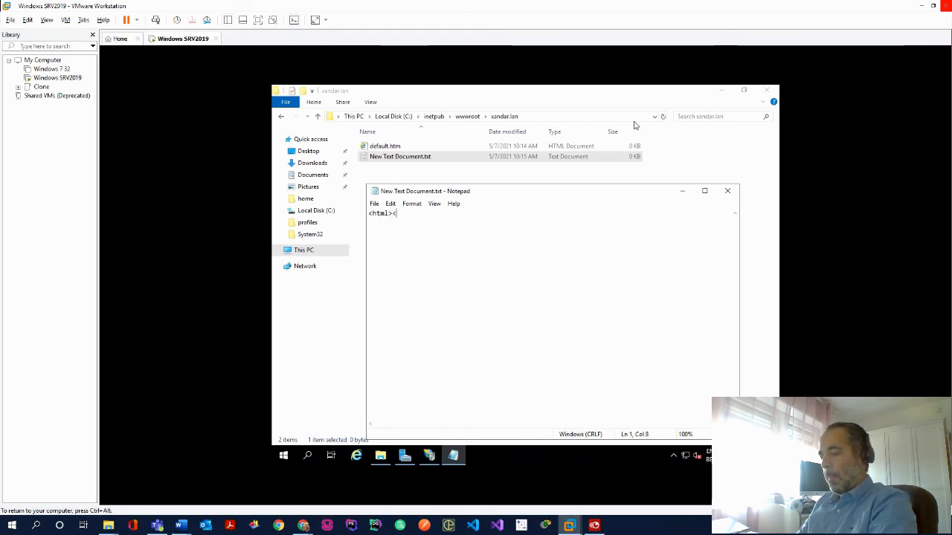
{"action": "type", "text": "html"}
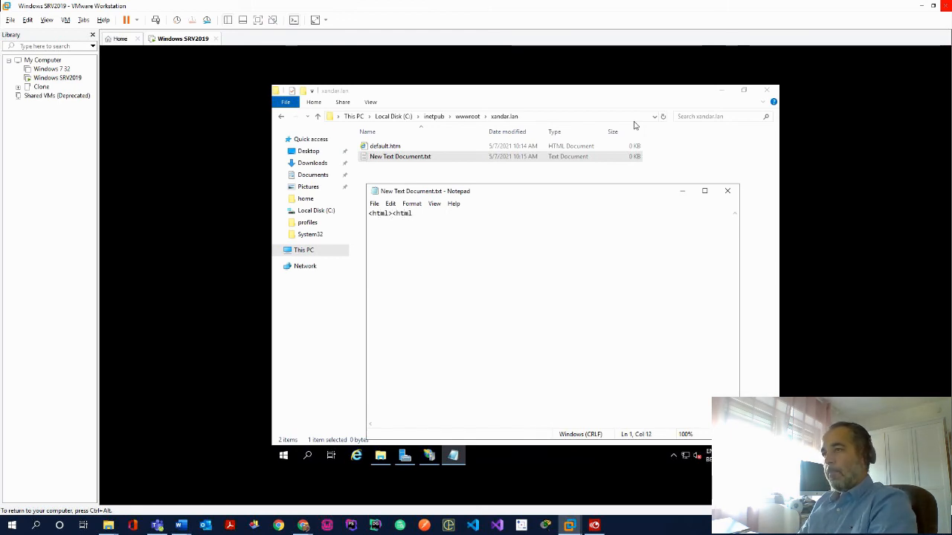
{"action": "type", "text": ">"}
{"action": "key", "text": "Left"}
{"action": "key", "text": "Left"}
{"action": "key", "text": "Left"}
{"action": "key", "text": "Left"}
{"action": "key", "text": "Left"}
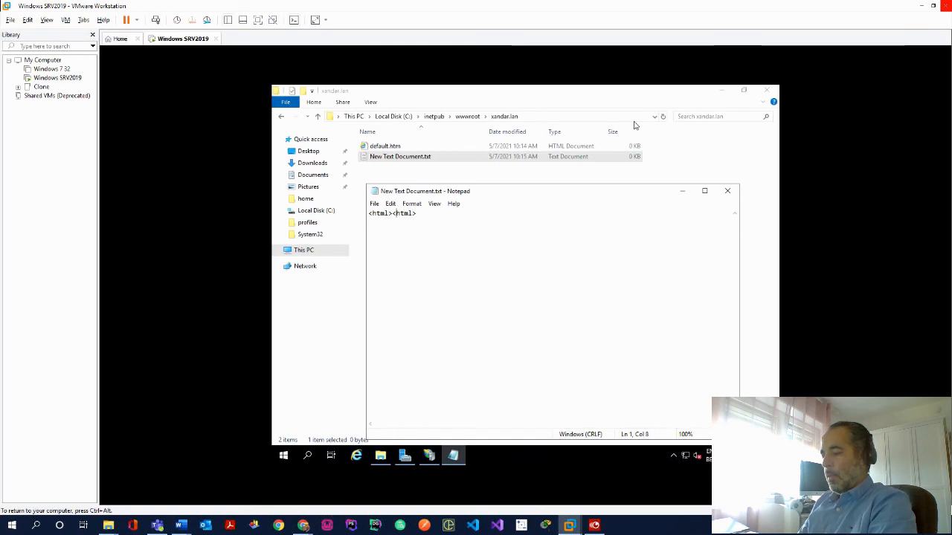
{"action": "type", "text": "\\"}
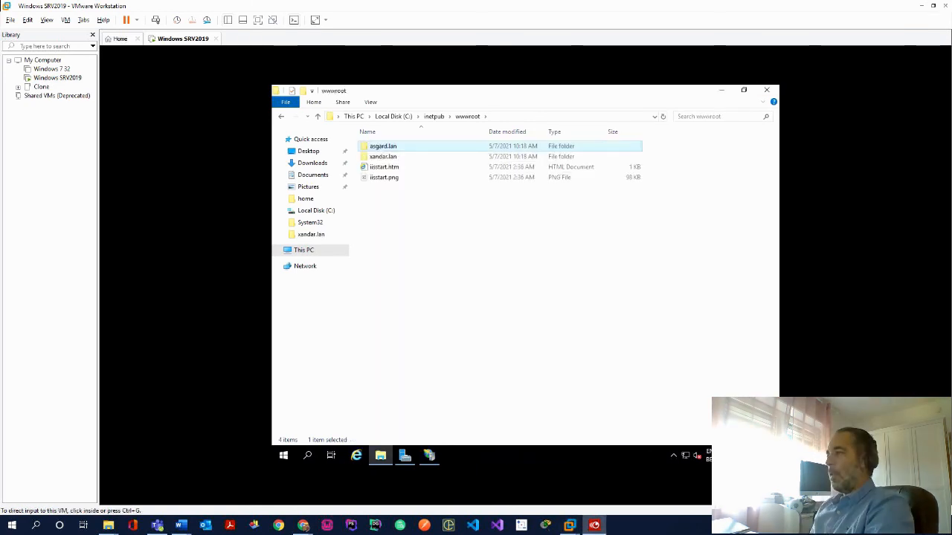
Open the asgard.lan folder's default.htm in Notepad
{"action": "left_click", "coordinate": [388, 149]}
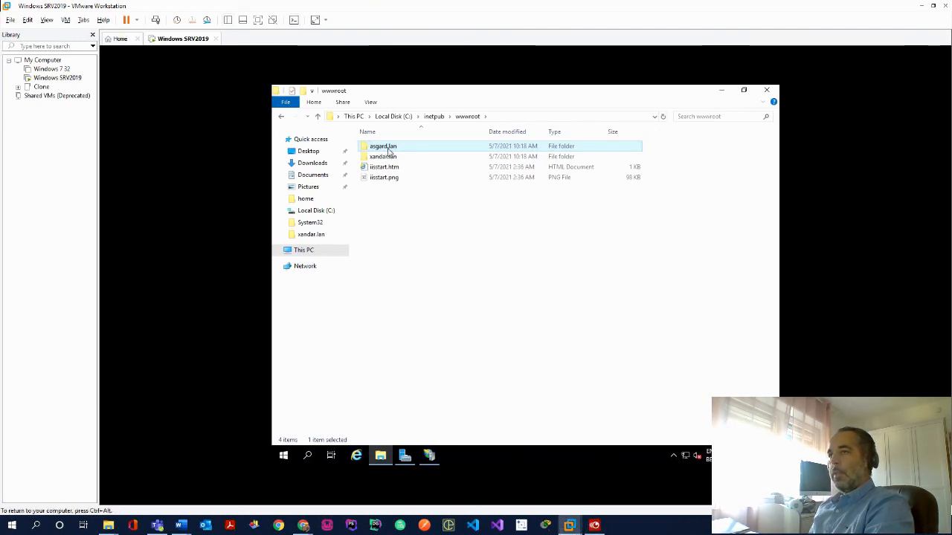
{"action": "left_click", "coordinate": [389, 147]}
{"action": "left_click", "coordinate": [423, 148]}
{"action": "double_click", "coordinate": [422, 148]}
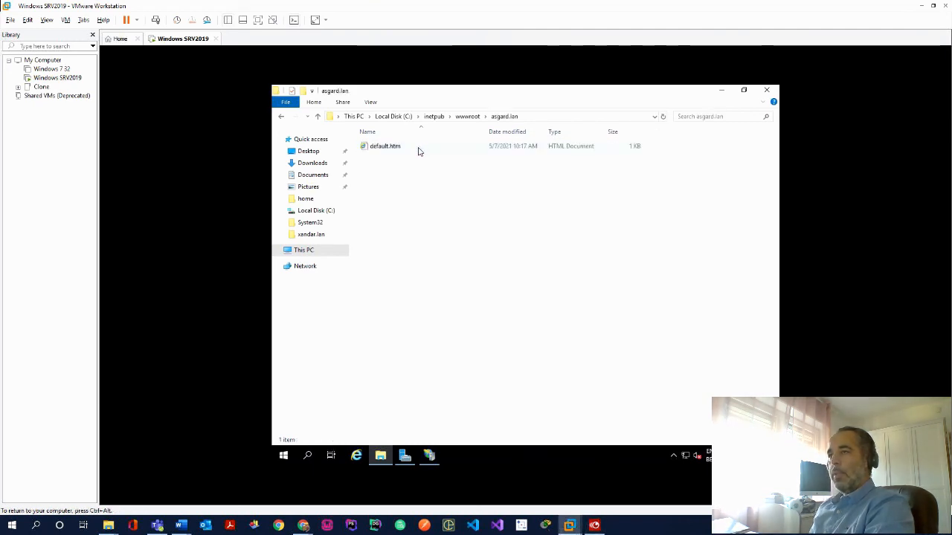
{"action": "right_click", "coordinate": [406, 151]}
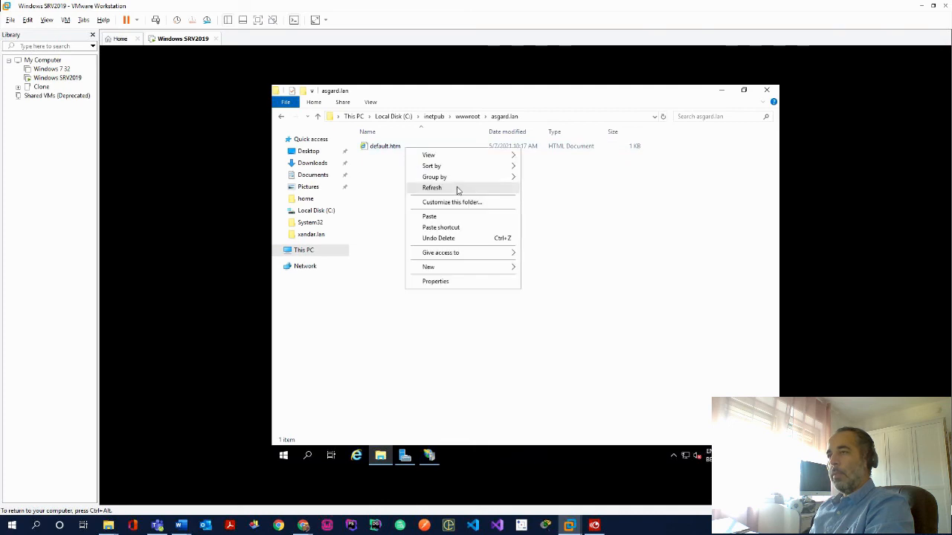
{"action": "left_click", "coordinate": [392, 148]}
{"action": "right_click", "coordinate": [392, 148]}
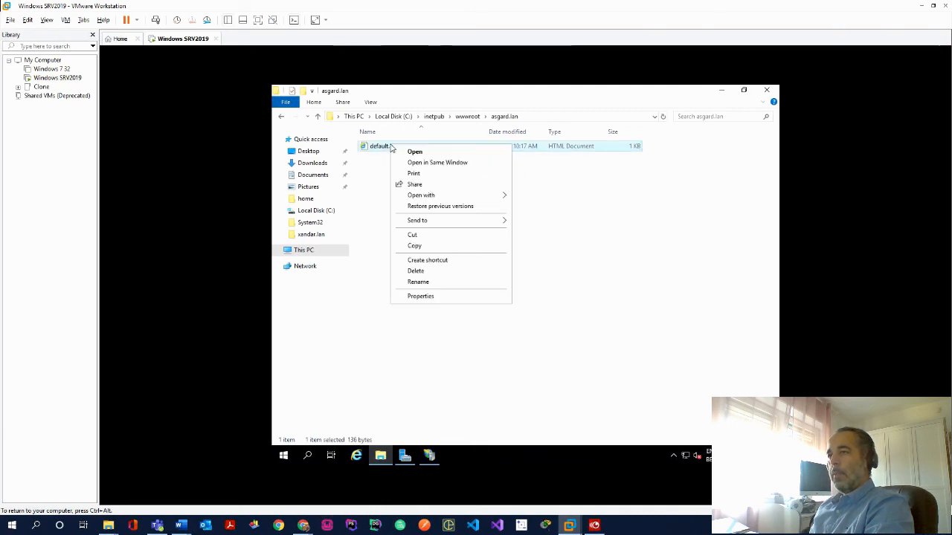
{"action": "mouse_move", "coordinate": [490, 197]}
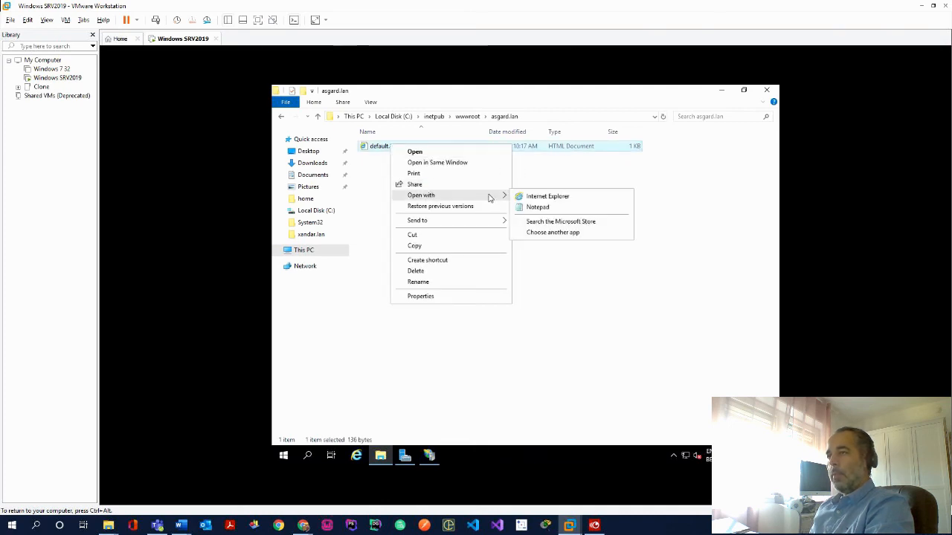
{"action": "left_click", "coordinate": [556, 208]}
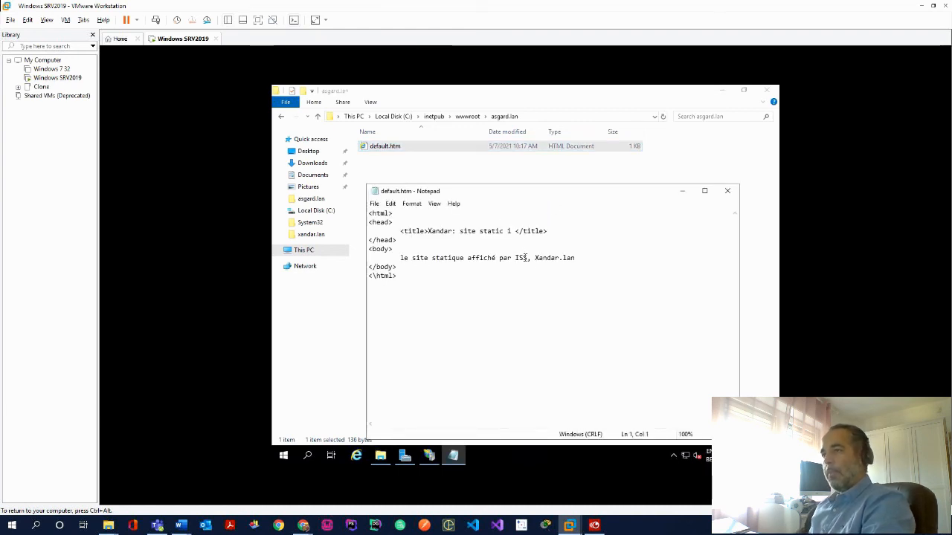
Change the page title number to 2 and the body's site name to asgard, then save
{"action": "double_click", "coordinate": [510, 231]}
{"action": "key", "text": "BackSpace"}
{"action": "type", "text": "2"}
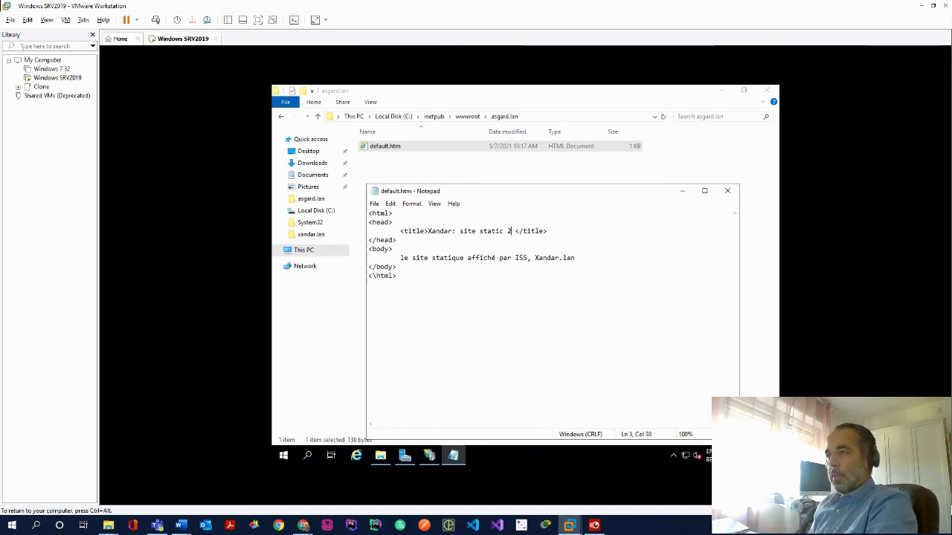
{"action": "double_click", "coordinate": [550, 259]}
{"action": "left_click", "coordinate": [555, 258]}
{"action": "key", "text": "Delete"}
{"action": "key", "text": "BackSpace"}
{"action": "key", "text": "BackSpace"}
{"action": "key", "text": "BackSpace"}
{"action": "key", "text": "BackSpace"}
{"action": "key", "text": "BackSpace"}
{"action": "type", "text": "asgard"}
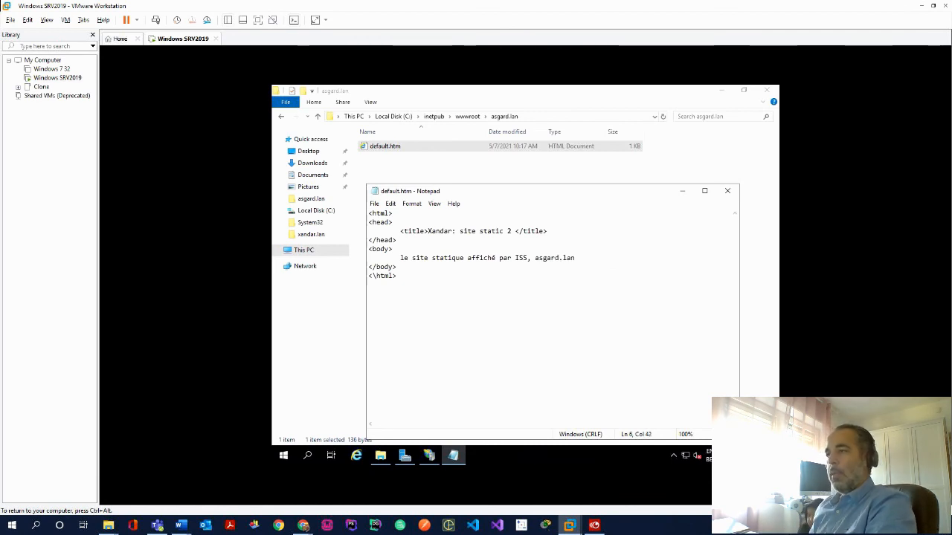
{"action": "left_click", "coordinate": [727, 190]}
{"action": "left_click", "coordinate": [497, 278]}
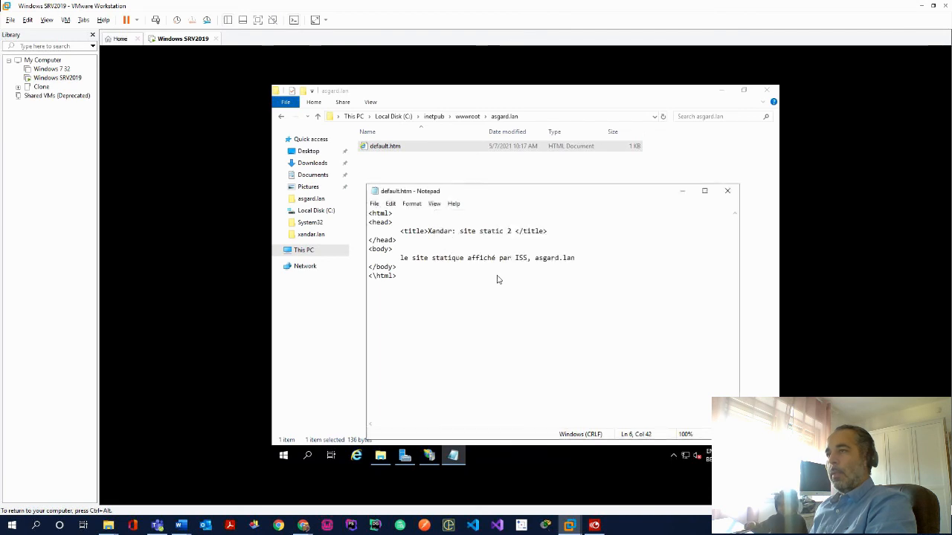
Open the xandar.lan folder's default.htm in Notepad
{"action": "left_click", "coordinate": [467, 116]}
{"action": "double_click", "coordinate": [394, 157]}
{"action": "right_click", "coordinate": [386, 148]}
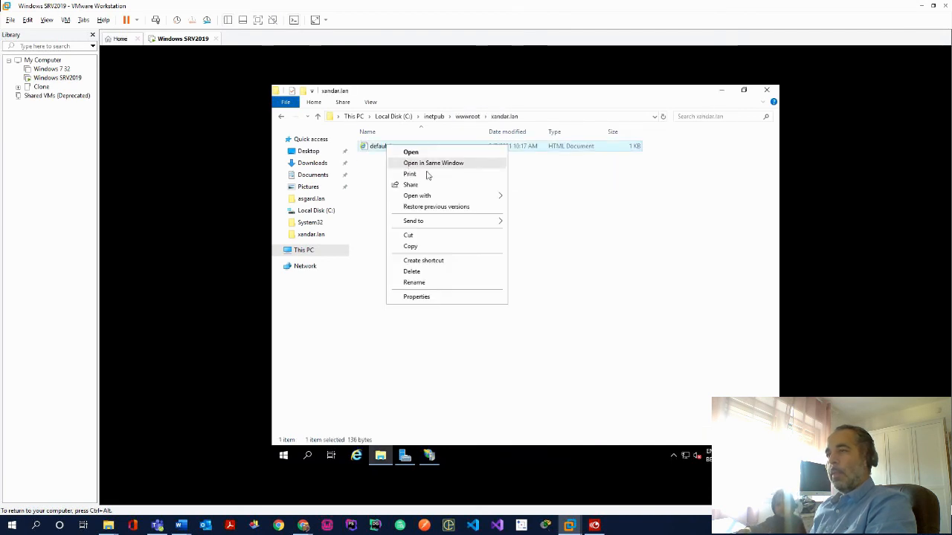
{"action": "mouse_move", "coordinate": [458, 200]}
{"action": "left_click", "coordinate": [525, 208]}
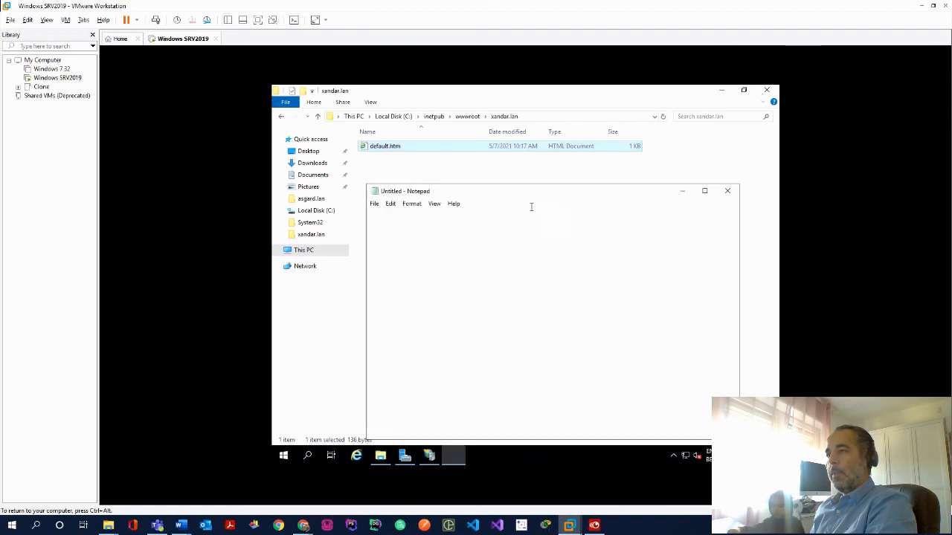
Close Notepad and the xandar.lan folder window
{"action": "left_click", "coordinate": [727, 190]}
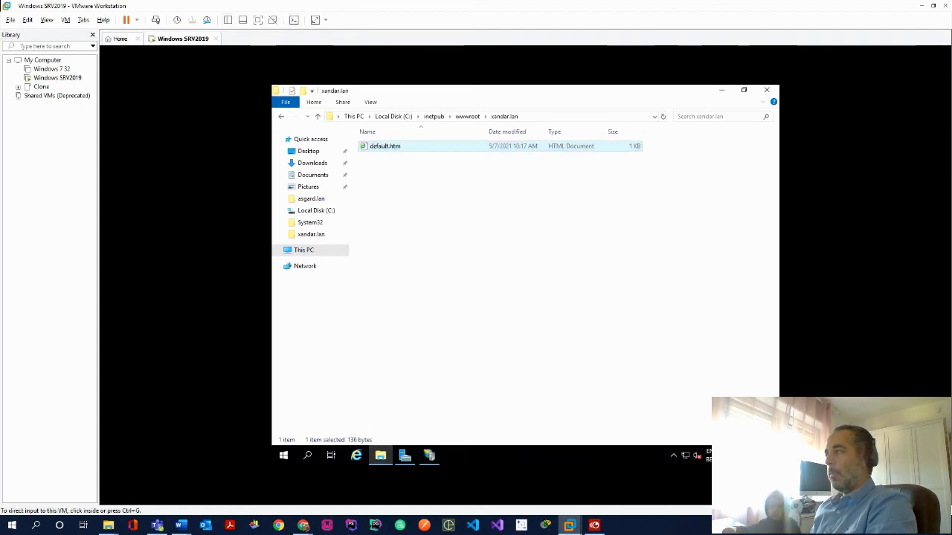
{"action": "left_click", "coordinate": [774, 99]}
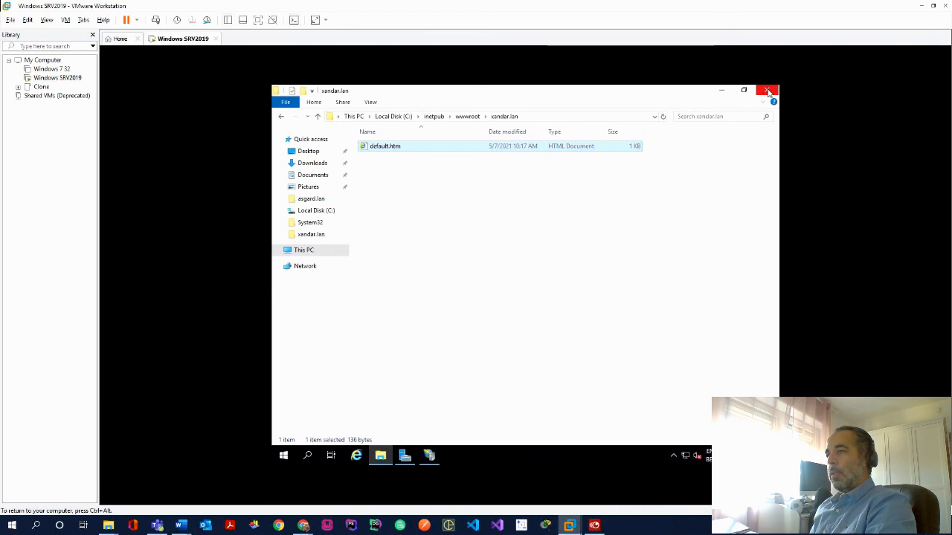
{"action": "left_click", "coordinate": [767, 91]}
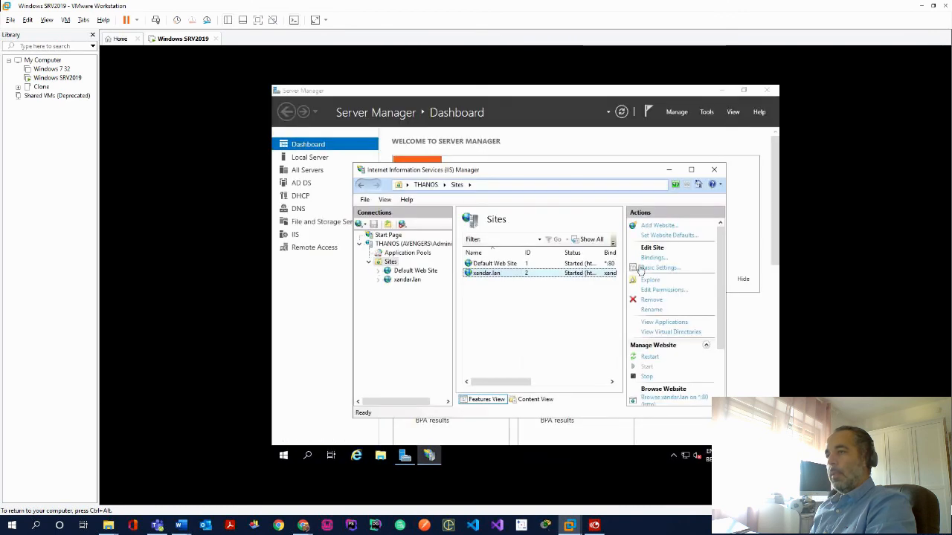
Add a new website with site name and host name asgard.lan
{"action": "right_click", "coordinate": [511, 299]}
{"action": "left_click", "coordinate": [531, 305]}
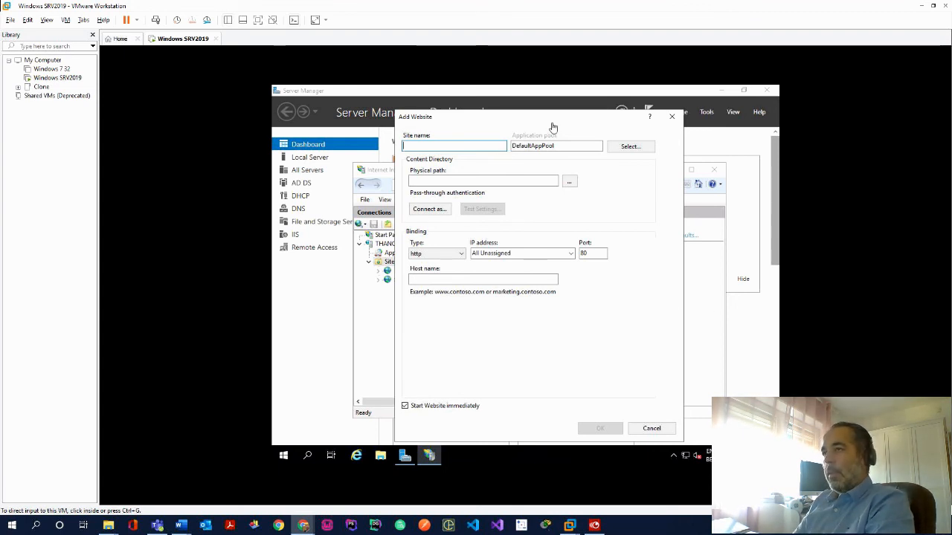
{"action": "left_click", "coordinate": [490, 146]}
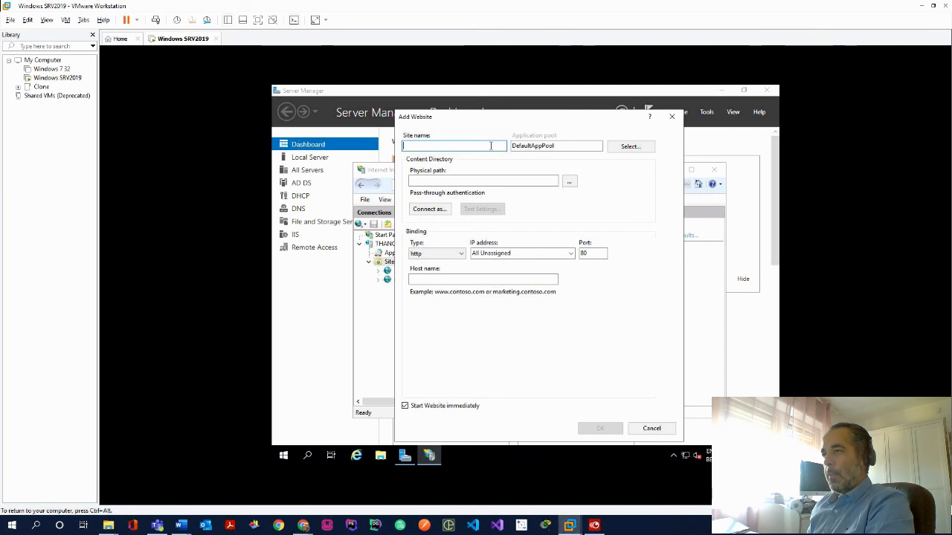
{"action": "type", "text": "as"}
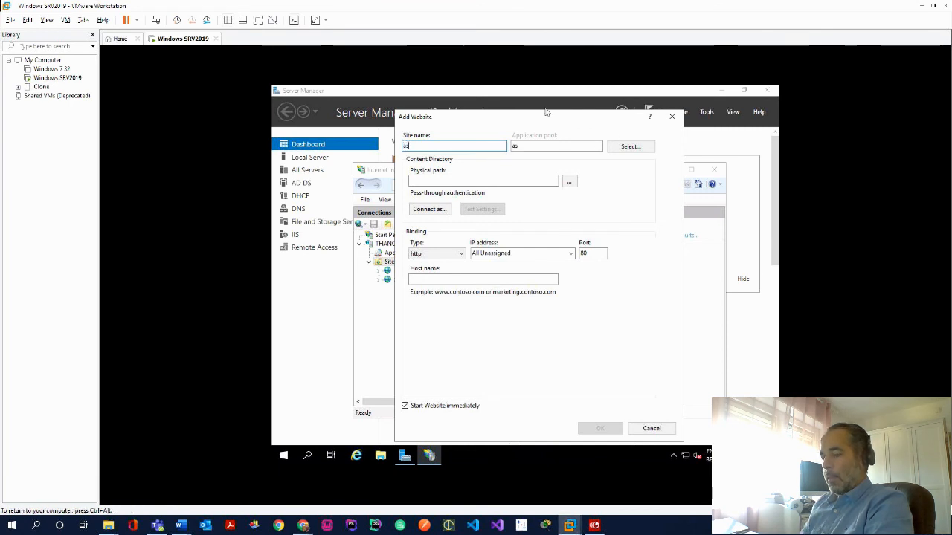
{"action": "type", "text": "gard.lan"}
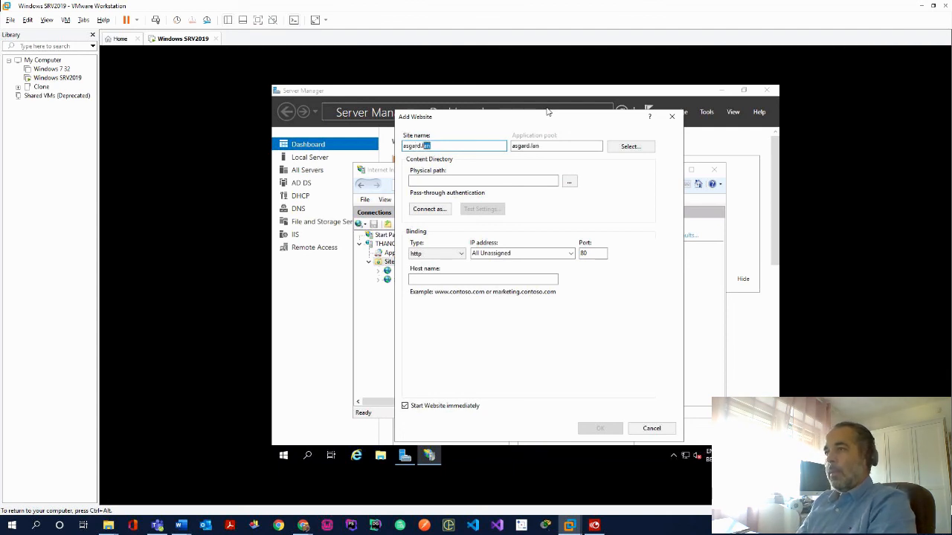
{"action": "key", "text": "Home"}
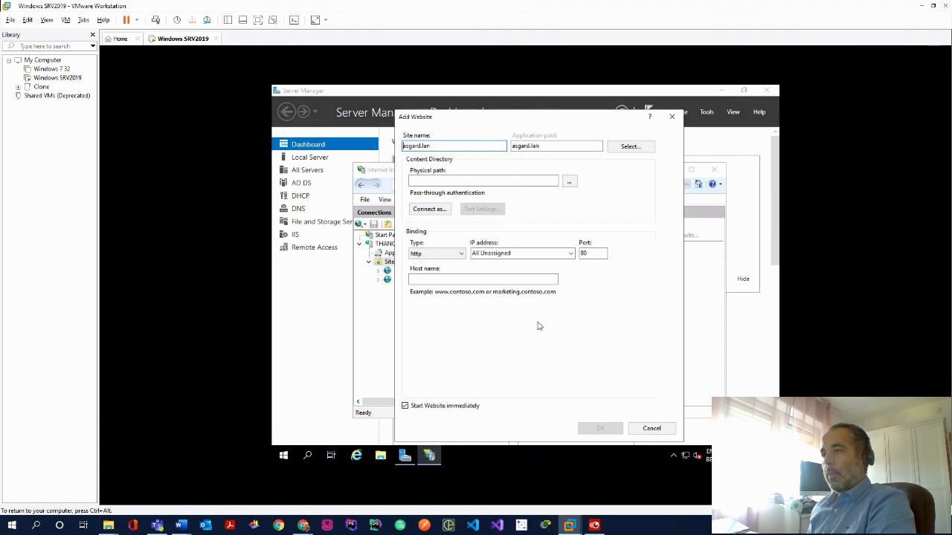
{"action": "left_click", "coordinate": [490, 280]}
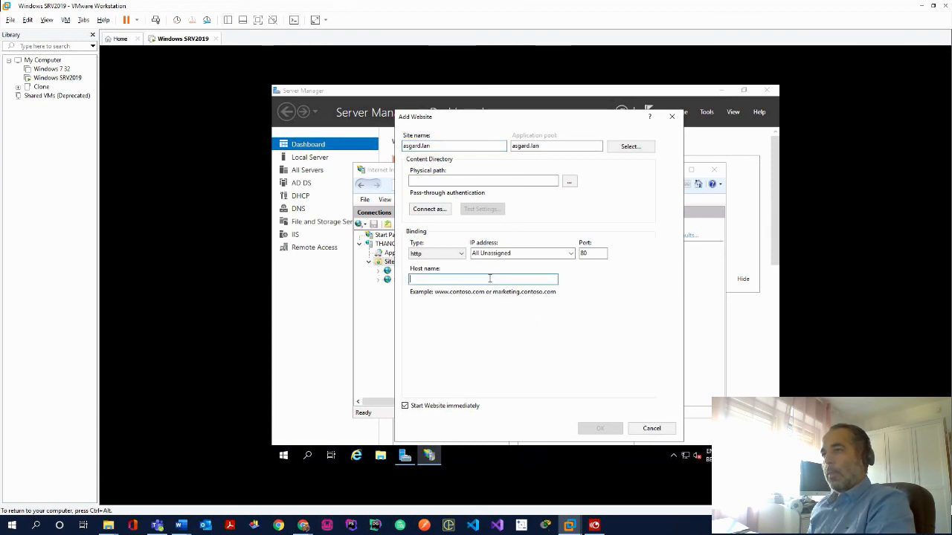
{"action": "left_click", "coordinate": [428, 146]}
{"action": "double_click", "coordinate": [428, 147]}
{"action": "left_click", "coordinate": [435, 280]}
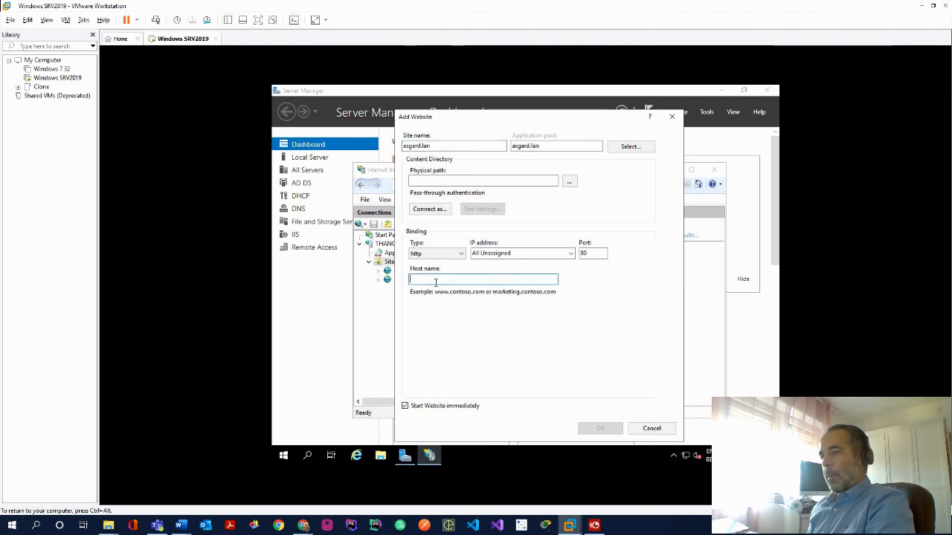
Point the physical path to C:\inetpub\wwwroot\asgard.lan and create the site
{"action": "left_click", "coordinate": [569, 182]}
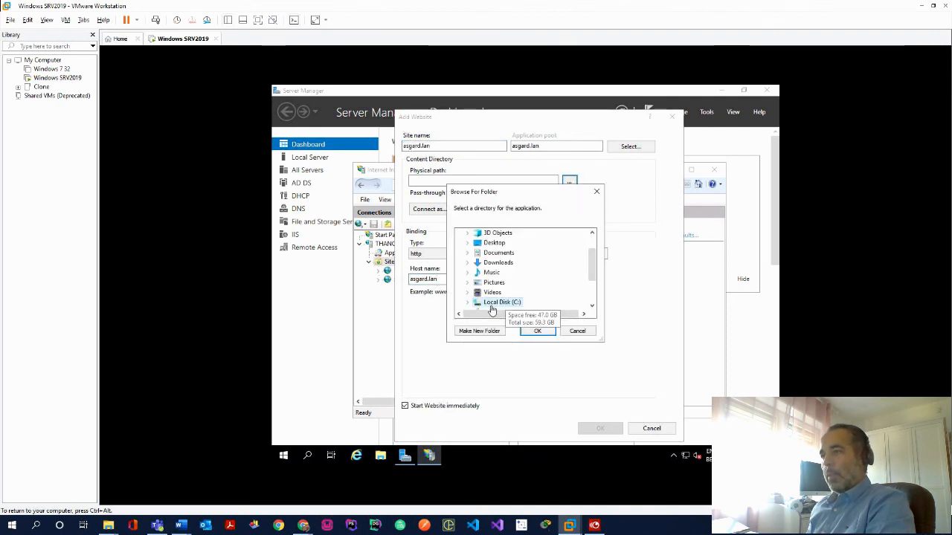
{"action": "left_click", "coordinate": [468, 304]}
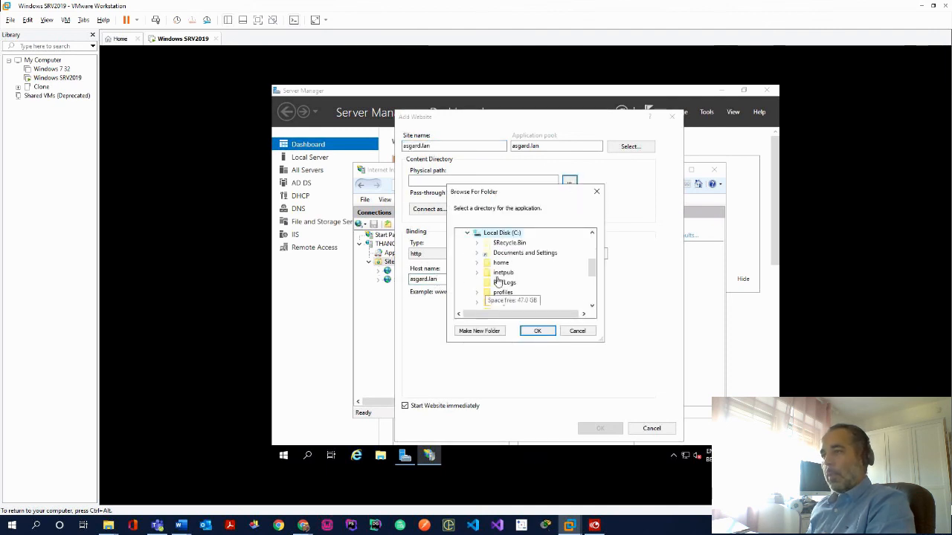
{"action": "left_click", "coordinate": [477, 274]}
{"action": "left_click", "coordinate": [485, 302]}
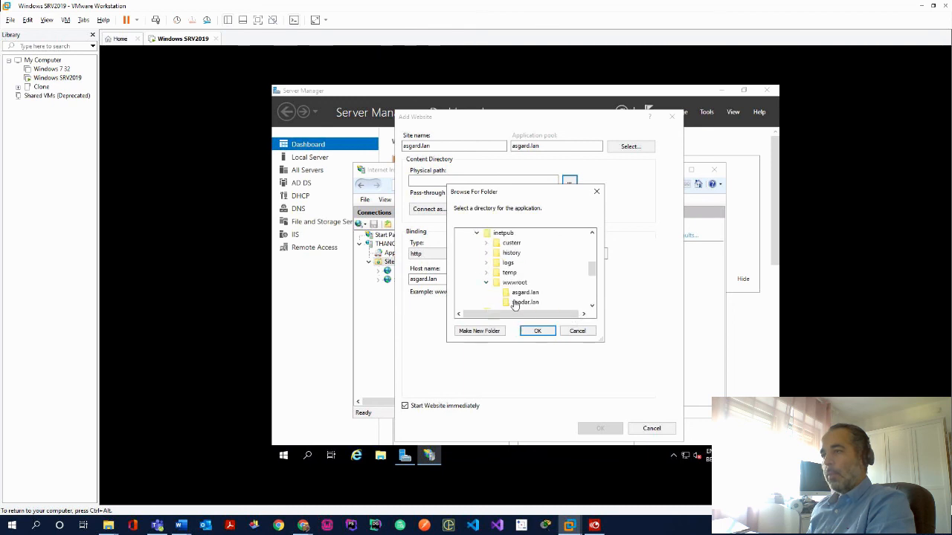
{"action": "left_click", "coordinate": [522, 292]}
{"action": "left_click", "coordinate": [538, 330]}
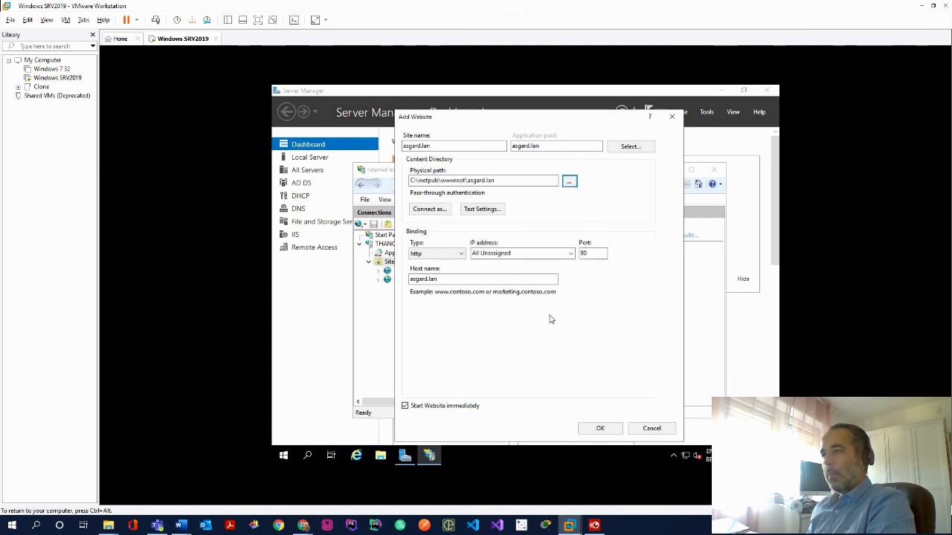
{"action": "left_click", "coordinate": [599, 429]}
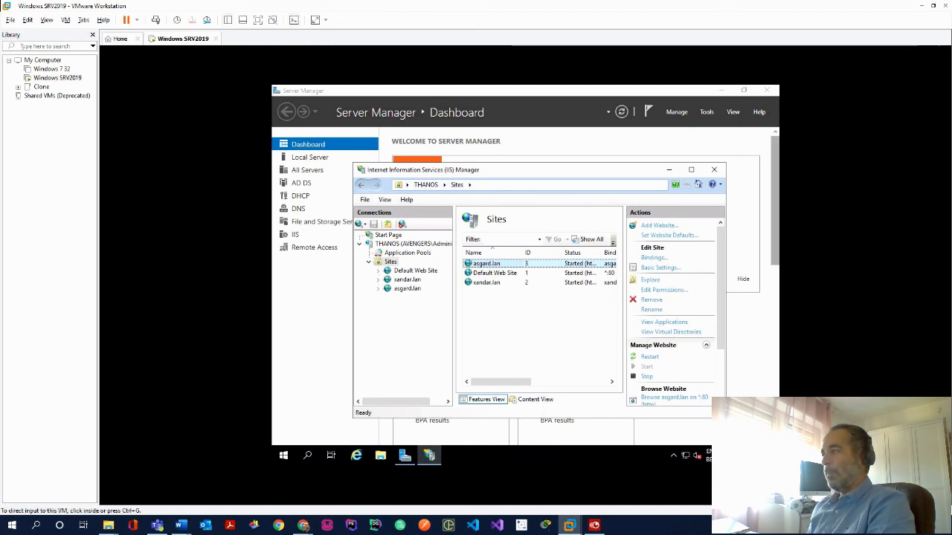
Open the asgard.lan site's bindings and start adding a new binding
{"action": "right_click", "coordinate": [489, 264]}
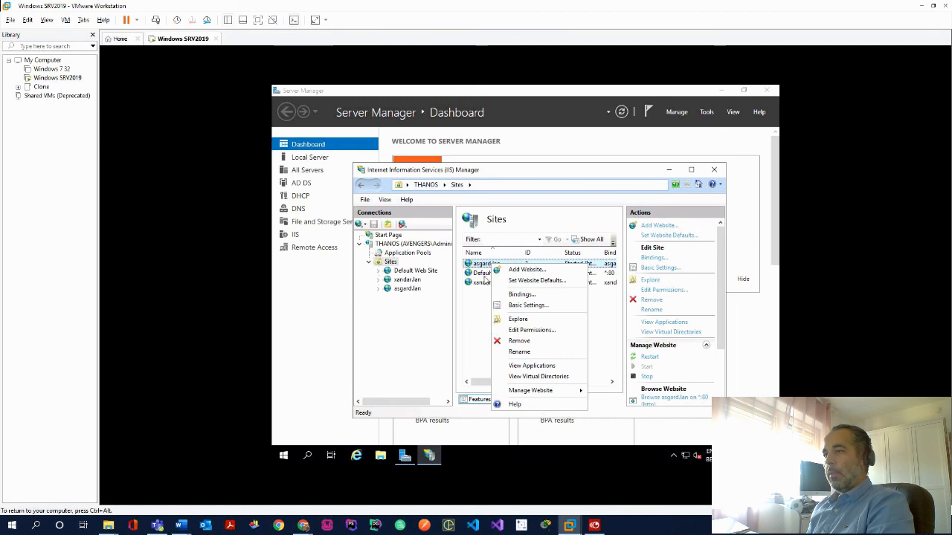
{"action": "left_click", "coordinate": [481, 265]}
{"action": "right_click", "coordinate": [482, 266]}
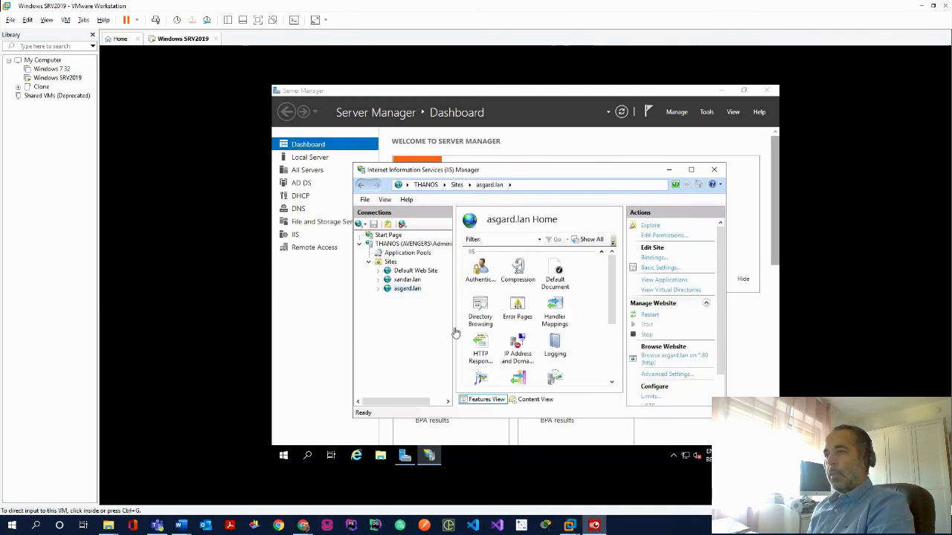
{"action": "right_click", "coordinate": [406, 290]}
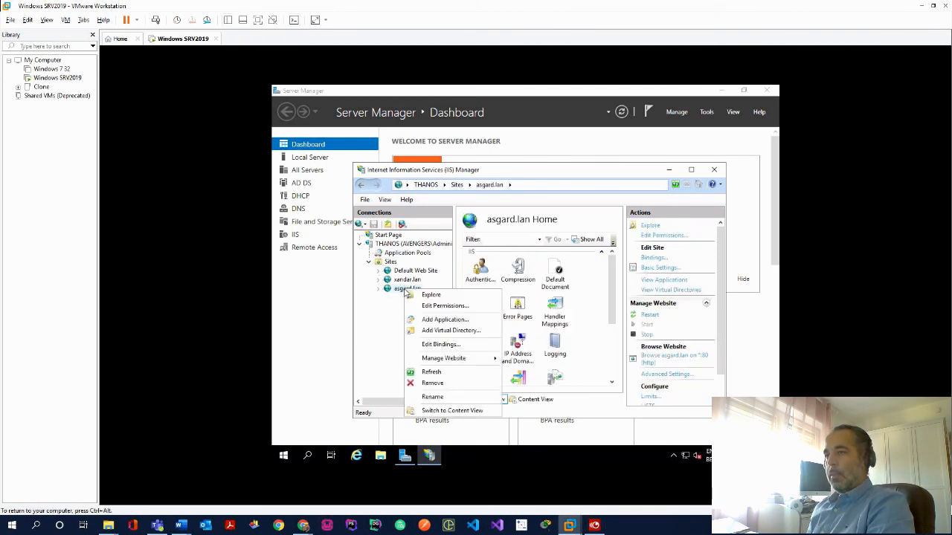
{"action": "left_click", "coordinate": [454, 346]}
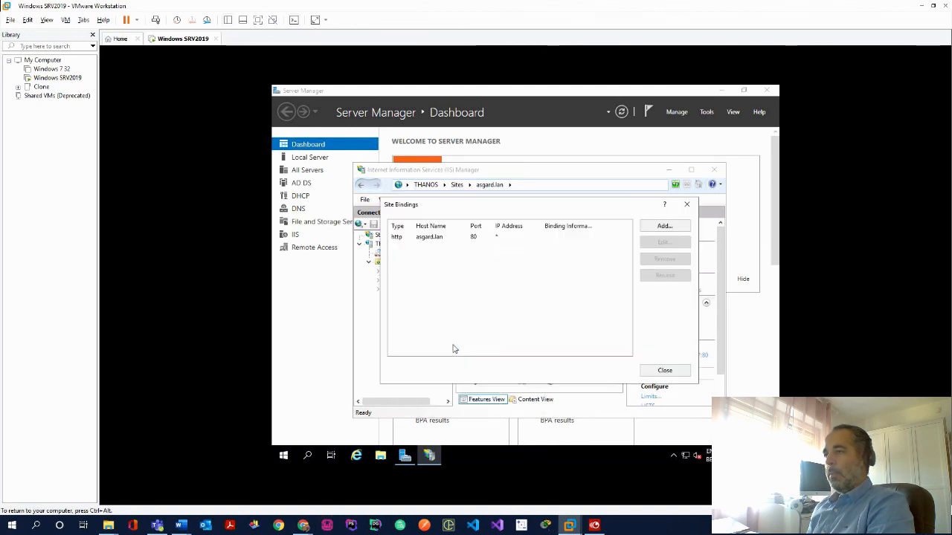
{"action": "left_click", "coordinate": [664, 226]}
{"action": "left_click", "coordinate": [303, 525]}
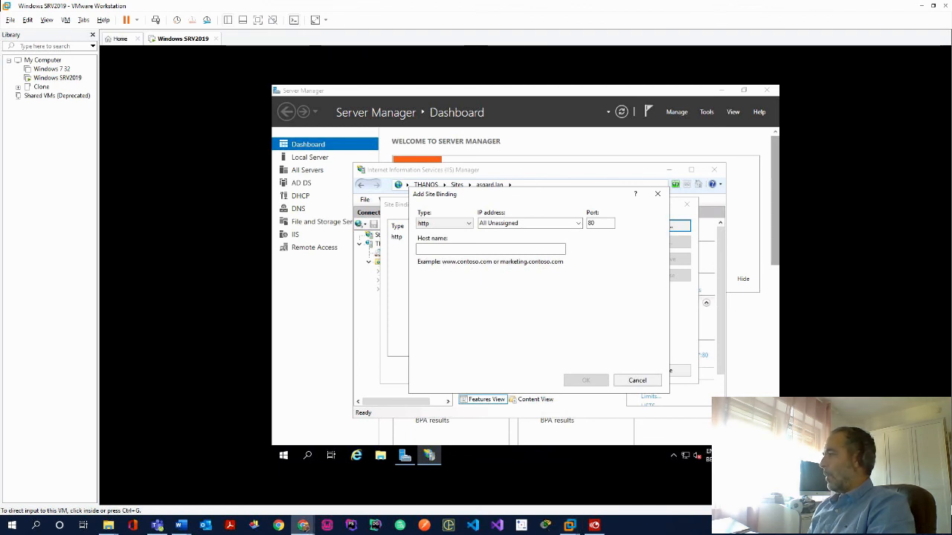
{"action": "left_click", "coordinate": [528, 248]}
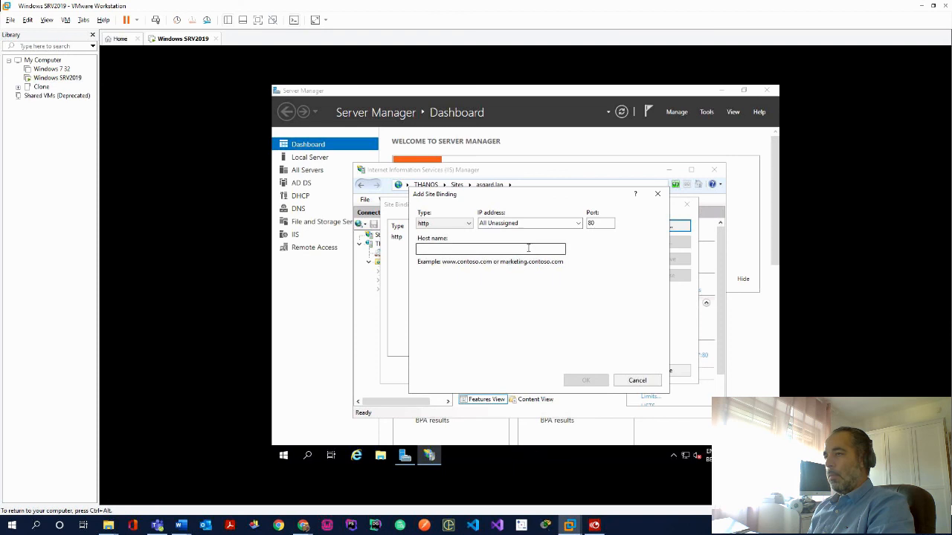
{"action": "left_click", "coordinate": [529, 249]}
{"action": "left_click_drag", "start_coordinate": [510, 199], "coordinate": [666, 215]}
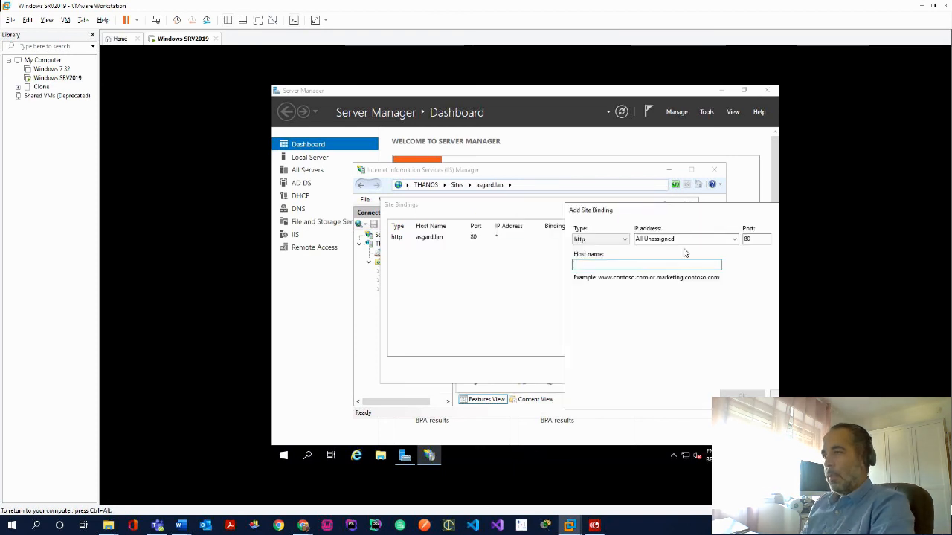
{"action": "type", "text": "www.asgard.lan"}
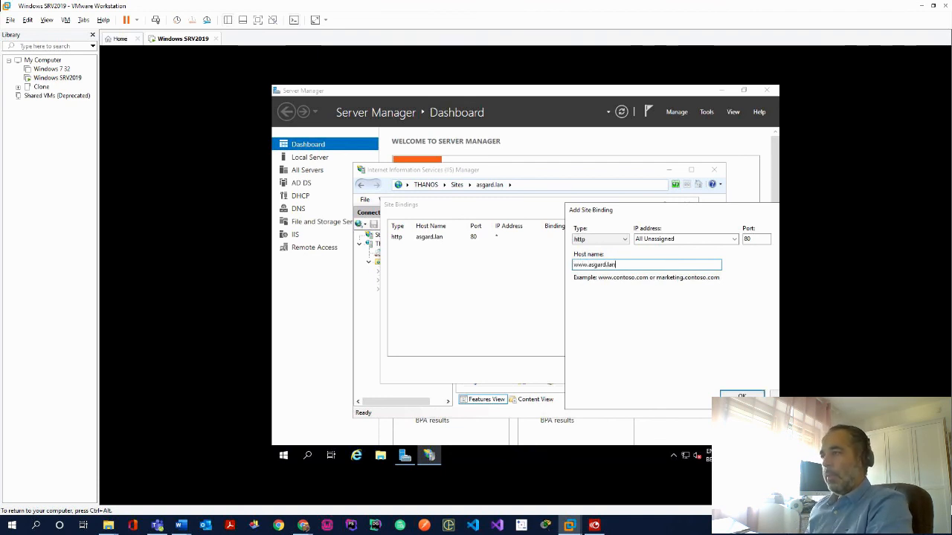
{"action": "left_click_drag", "start_coordinate": [697, 220], "coordinate": [570, 201]}
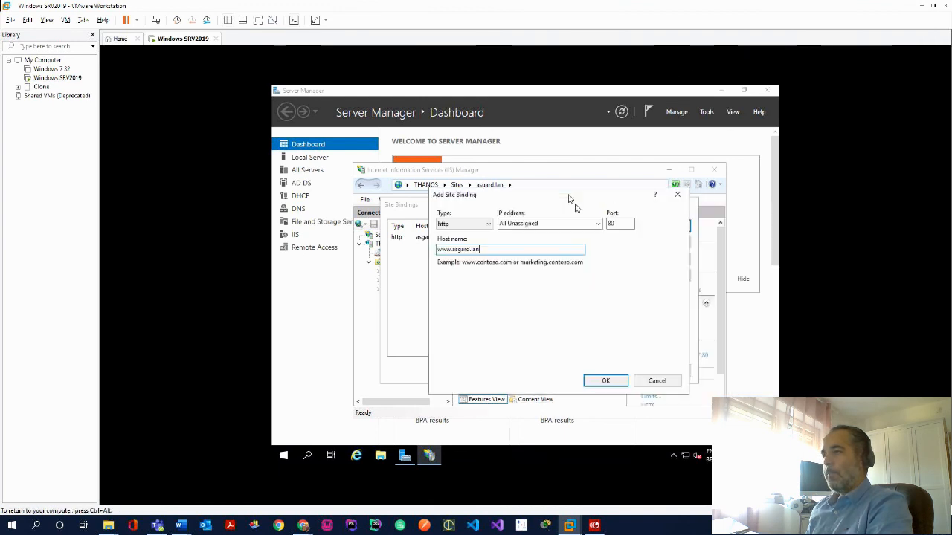
{"action": "left_click", "coordinate": [606, 381]}
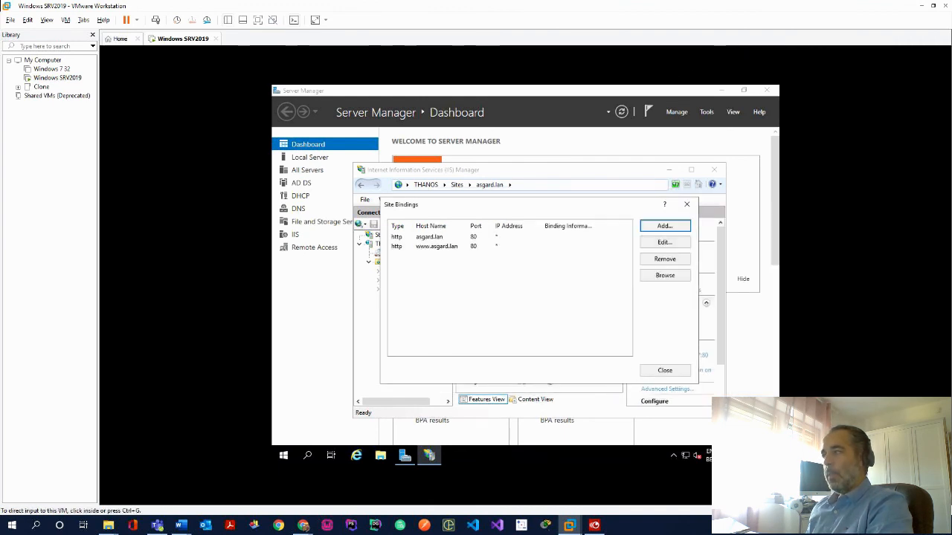
{"action": "left_click", "coordinate": [659, 373]}
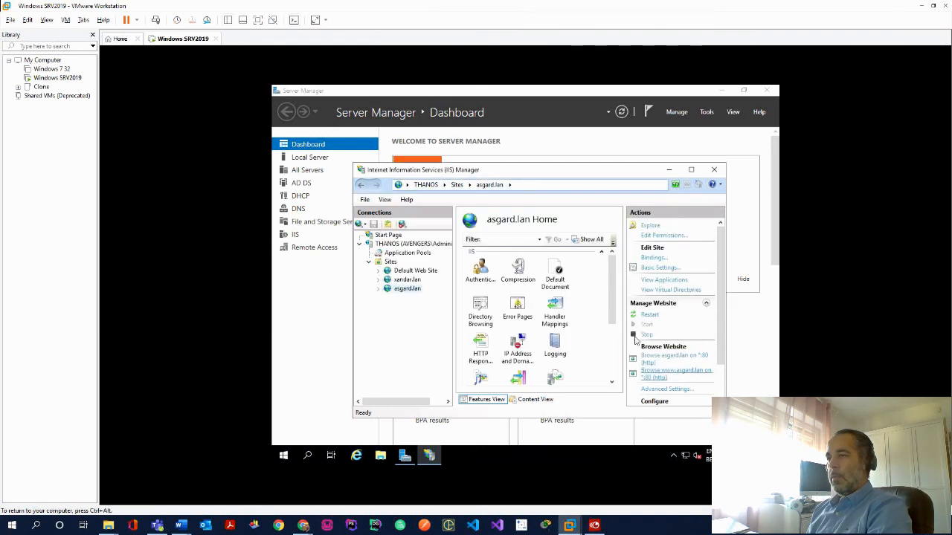
{"action": "left_click", "coordinate": [408, 280]}
{"action": "right_click", "coordinate": [410, 283]}
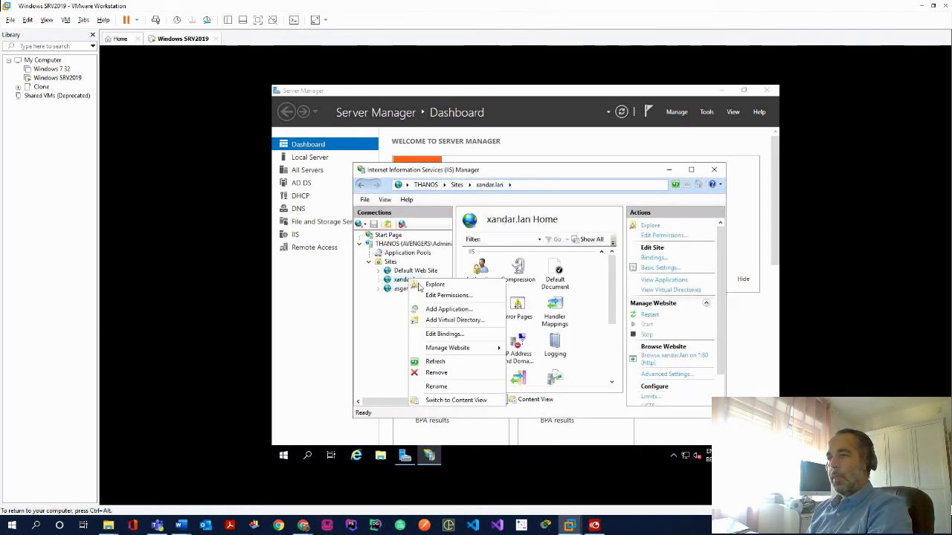
{"action": "left_click", "coordinate": [443, 335]}
{"action": "left_click", "coordinate": [664, 227]}
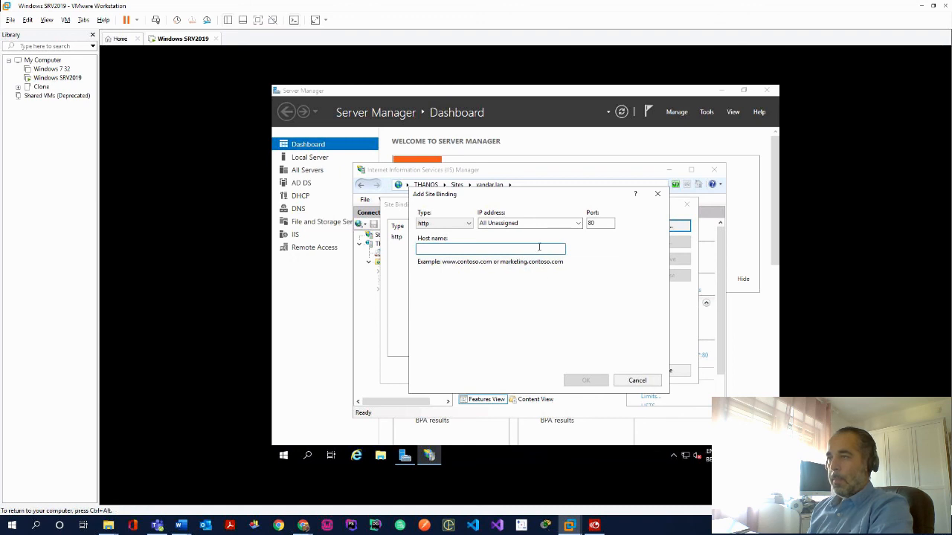
{"action": "type", "text": "www.asgard.lan"}
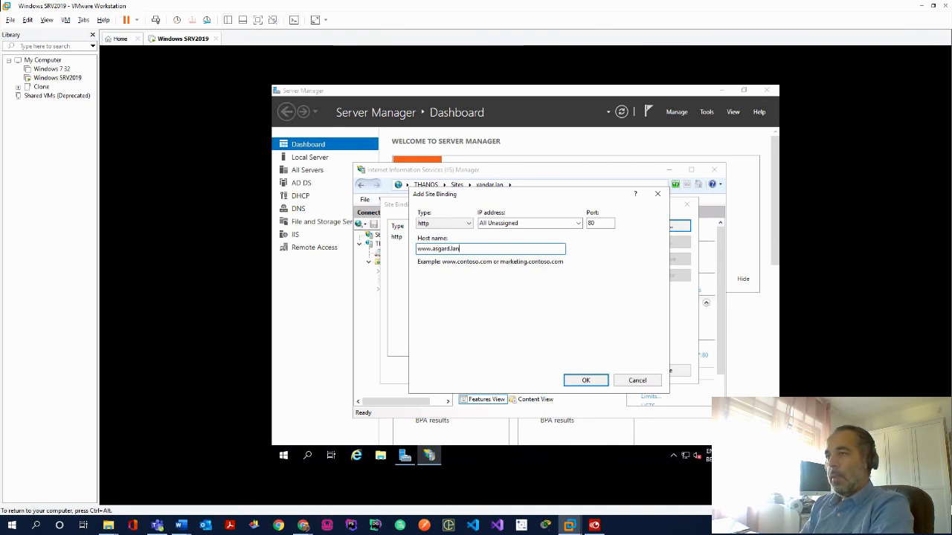
{"action": "left_click", "coordinate": [589, 381]}
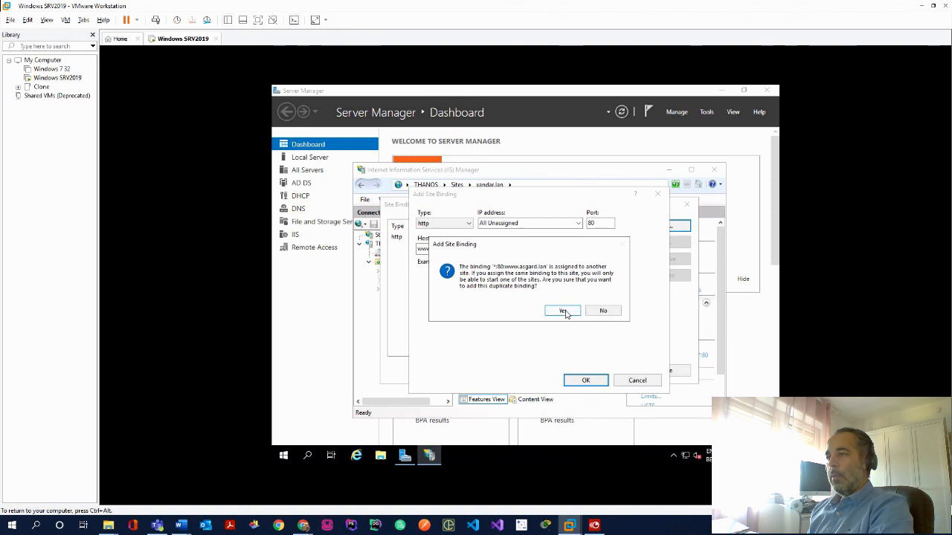
{"action": "left_click", "coordinate": [563, 311]}
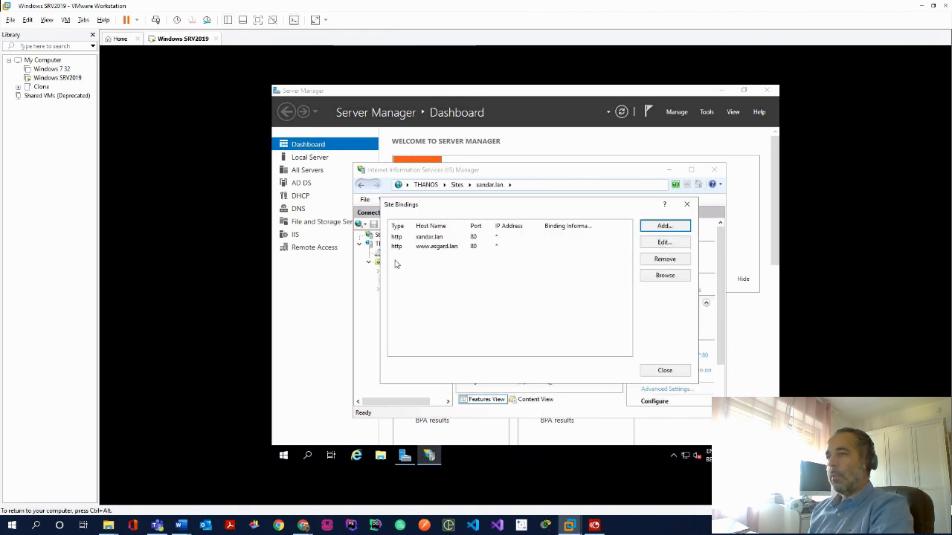
{"action": "left_click", "coordinate": [664, 243]}
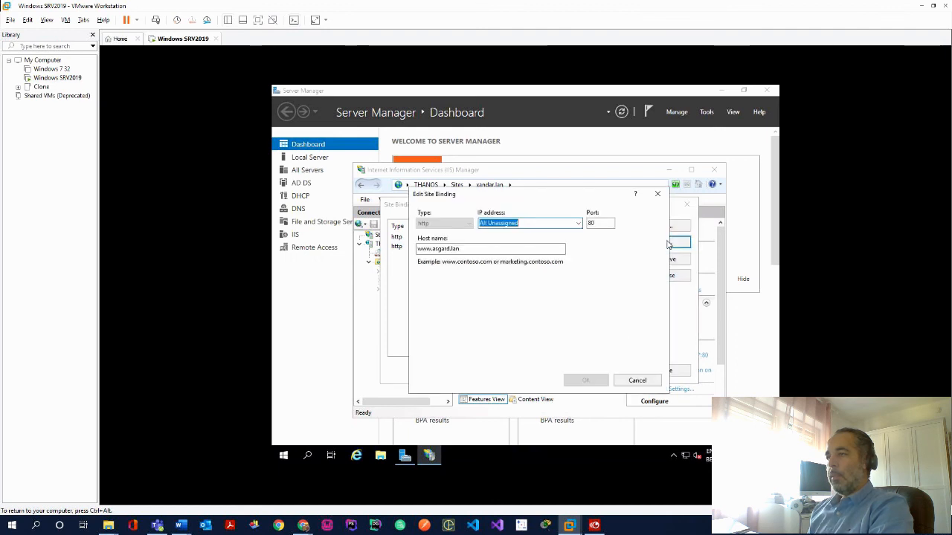
{"action": "left_click", "coordinate": [437, 249]}
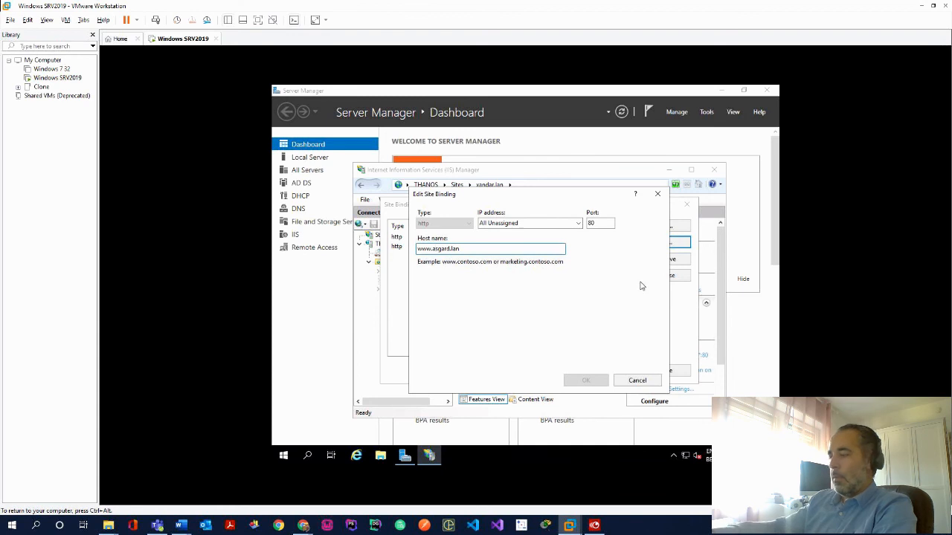
{"action": "key", "text": "Delete"}
{"action": "key", "text": "Delete"}
{"action": "key", "text": "Delete"}
{"action": "key", "text": "BackSpace"}
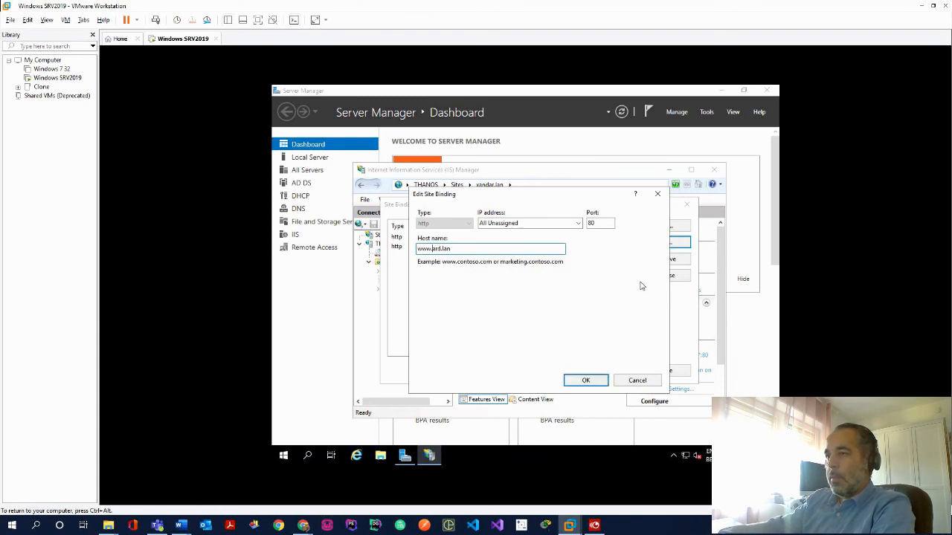
{"action": "key", "text": "Delete"}
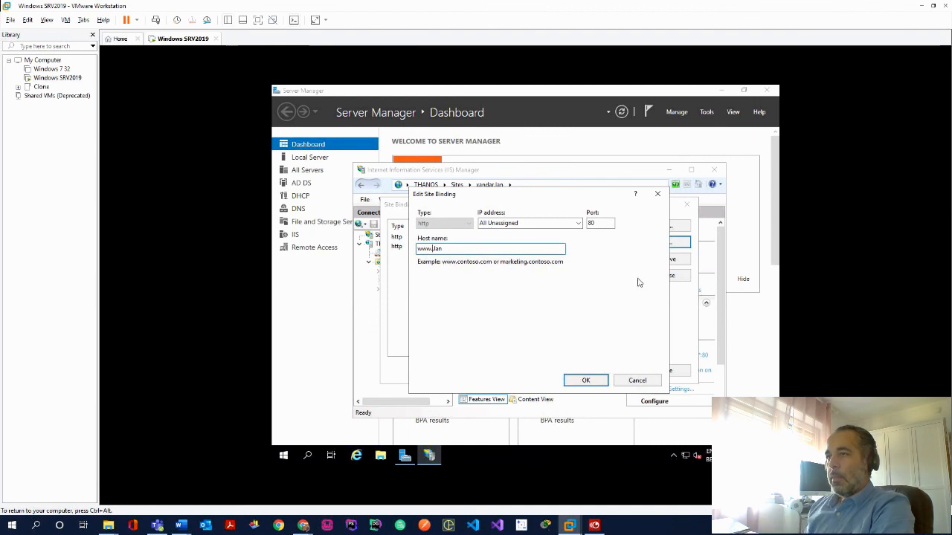
{"action": "left_click_drag", "start_coordinate": [542, 197], "coordinate": [637, 207]}
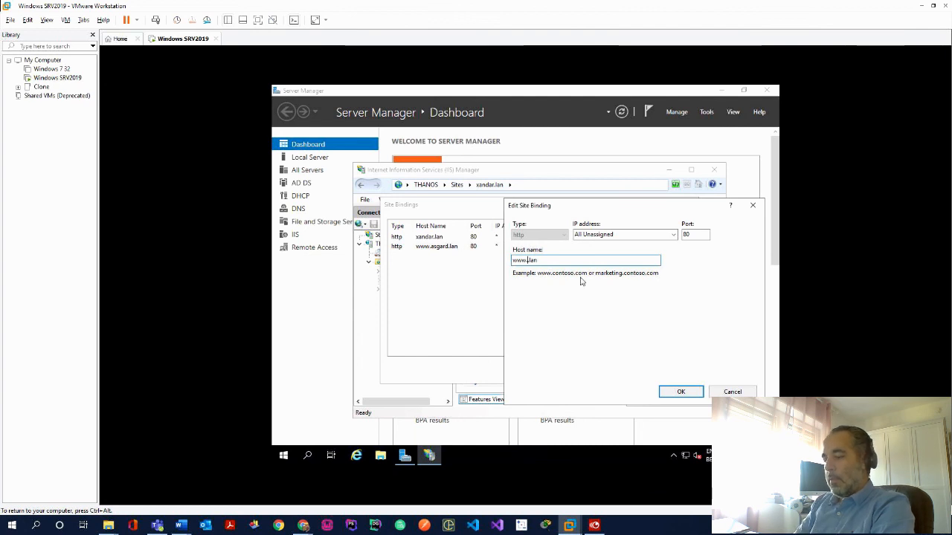
{"action": "type", "text": "ndar"}
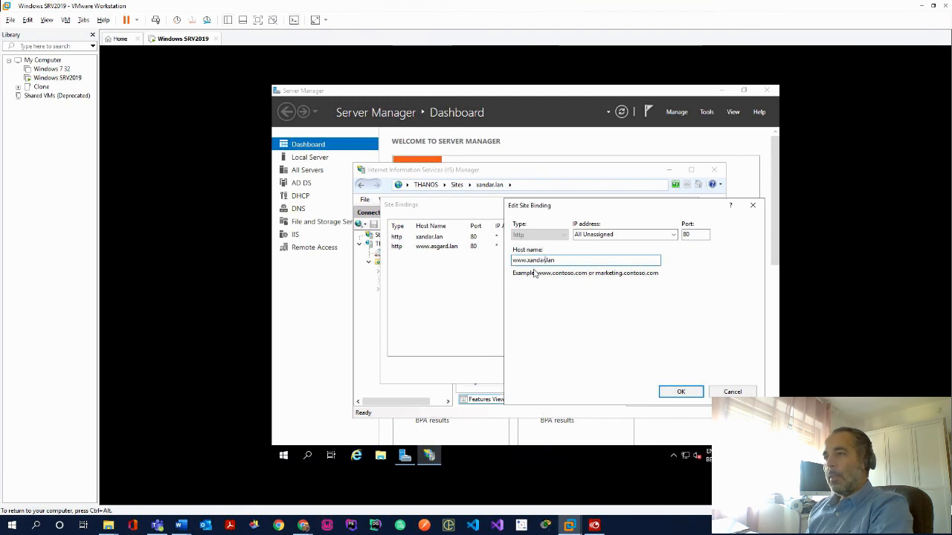
{"action": "left_click", "coordinate": [681, 392]}
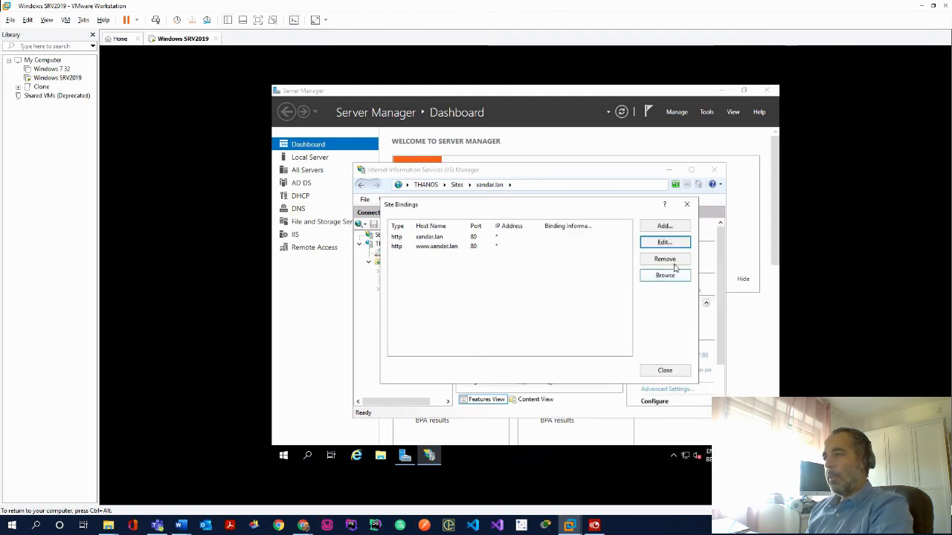
{"action": "left_click", "coordinate": [665, 371]}
Review the xandar.lan and asgard.lan site bindings, then close IIS Manager
{"action": "right_click", "coordinate": [402, 280]}
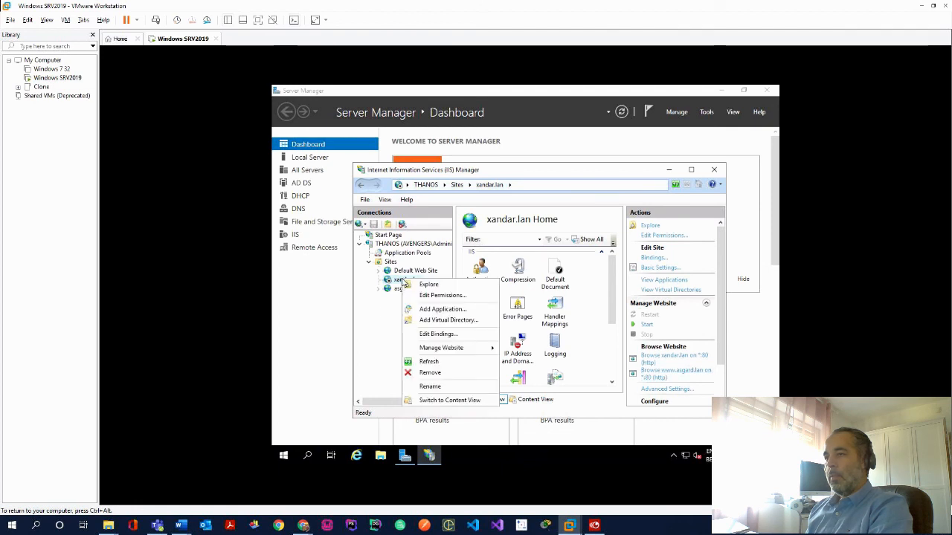
{"action": "left_click", "coordinate": [438, 335]}
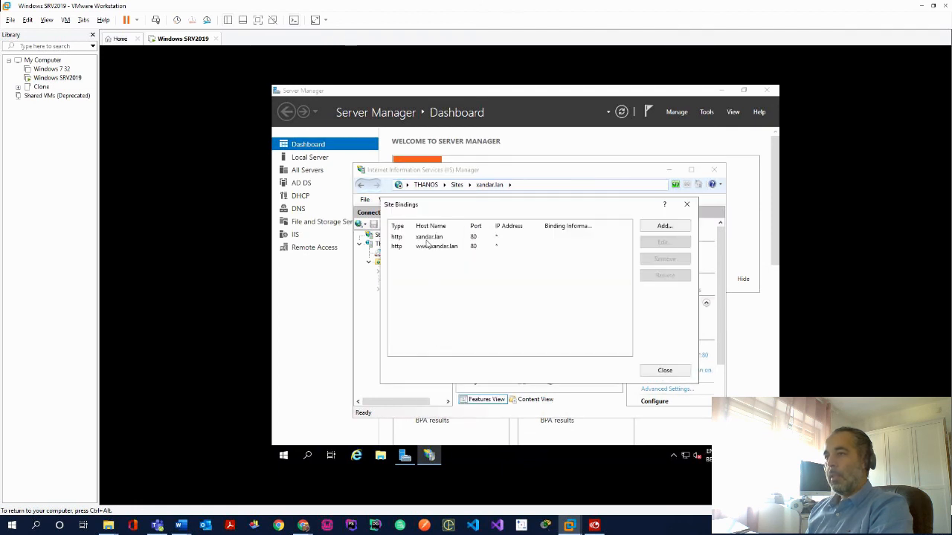
{"action": "left_click", "coordinate": [687, 204]}
{"action": "left_click", "coordinate": [406, 289]}
{"action": "right_click", "coordinate": [407, 292]}
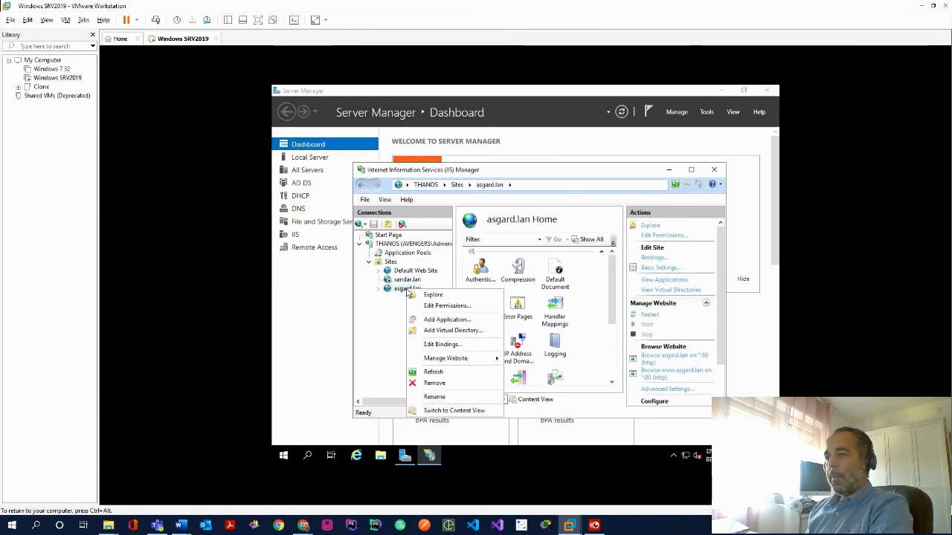
{"action": "left_click", "coordinate": [438, 343]}
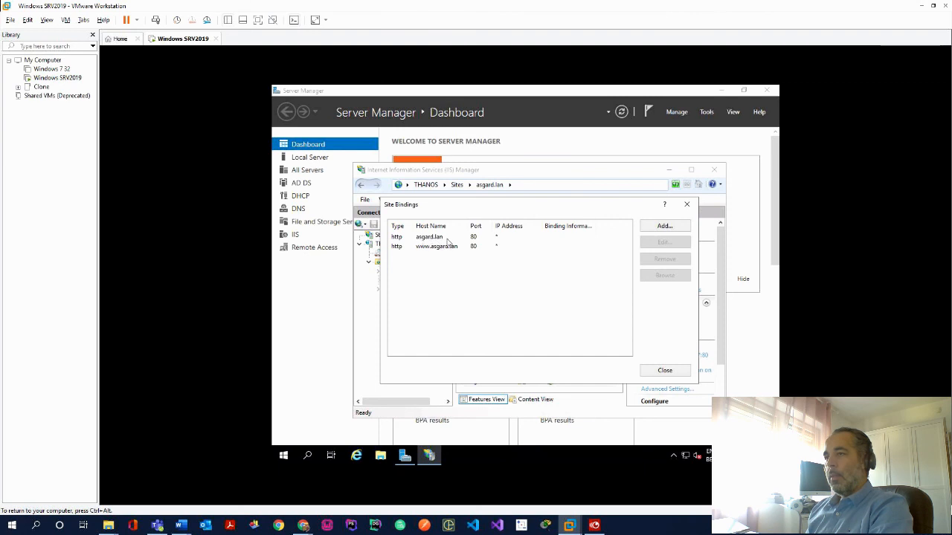
{"action": "left_click", "coordinate": [665, 370]}
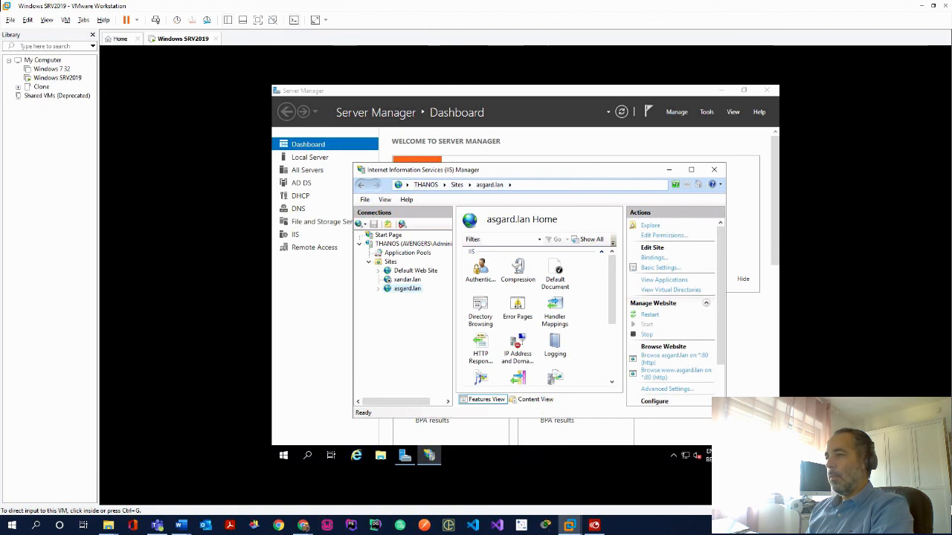
{"action": "left_click", "coordinate": [715, 171]}
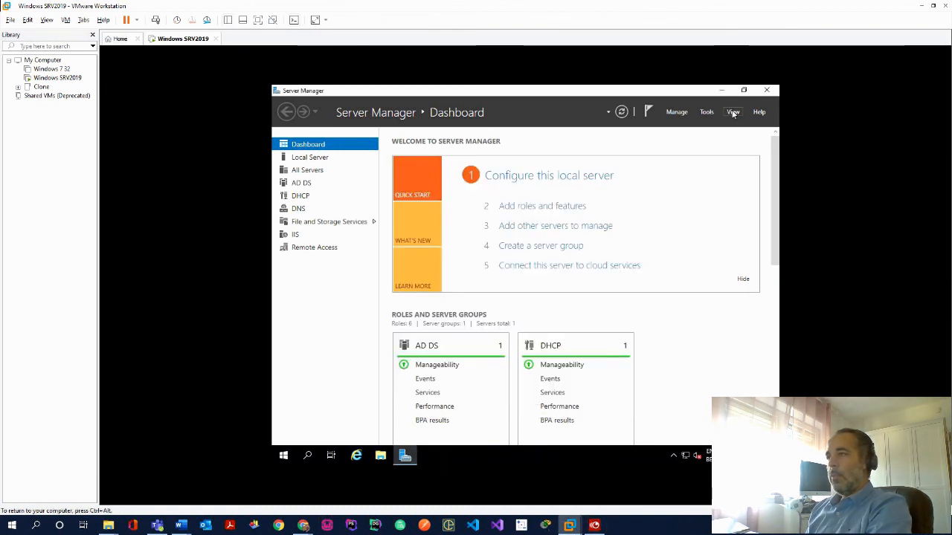
Launch DNS Manager and start a new zone under THANOS's Forward Lookup Zones
{"action": "left_click", "coordinate": [733, 113]}
{"action": "left_click", "coordinate": [706, 113]}
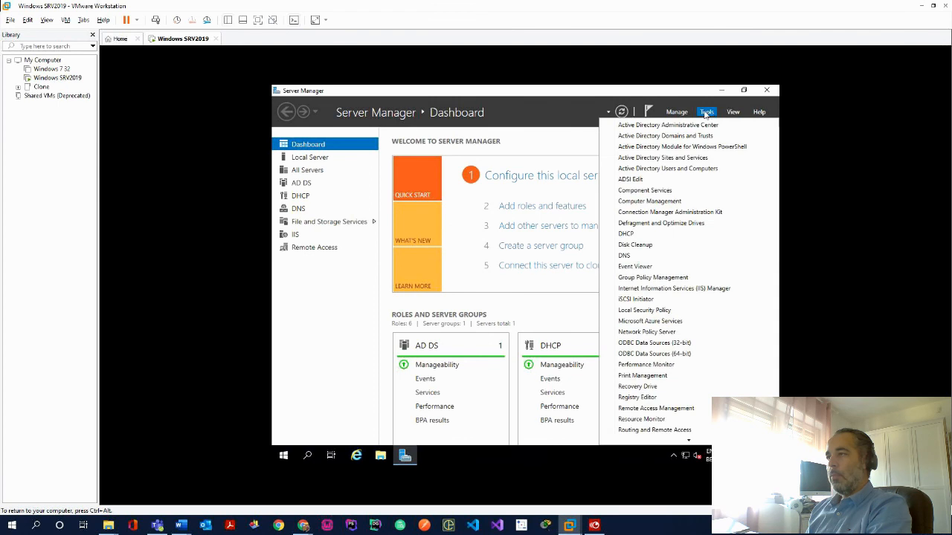
{"action": "left_click", "coordinate": [639, 256]}
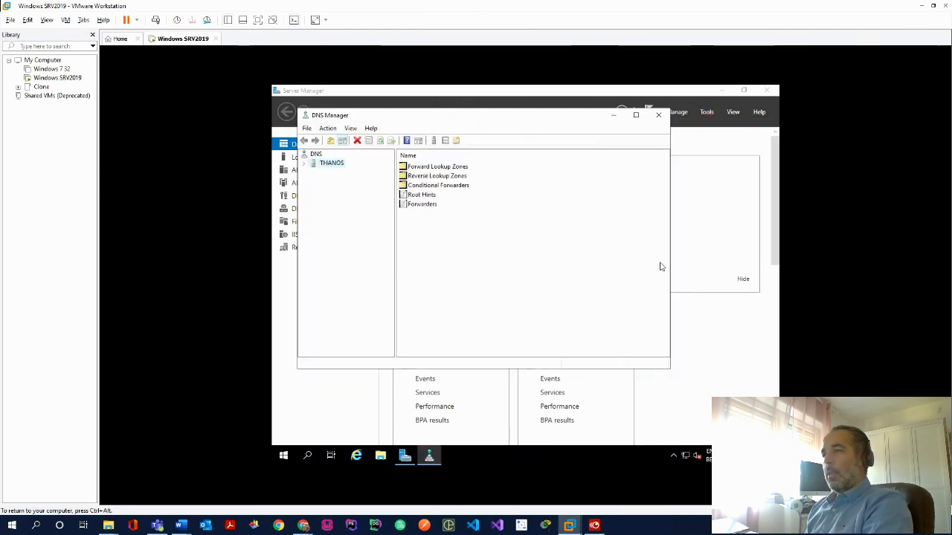
{"action": "left_click", "coordinate": [310, 163]}
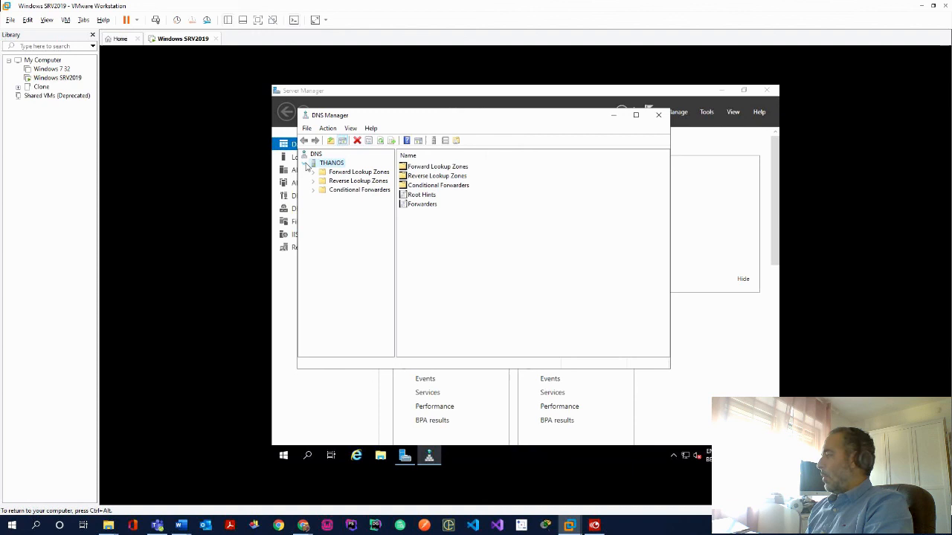
{"action": "left_click", "coordinate": [354, 172]}
{"action": "right_click", "coordinate": [356, 173]}
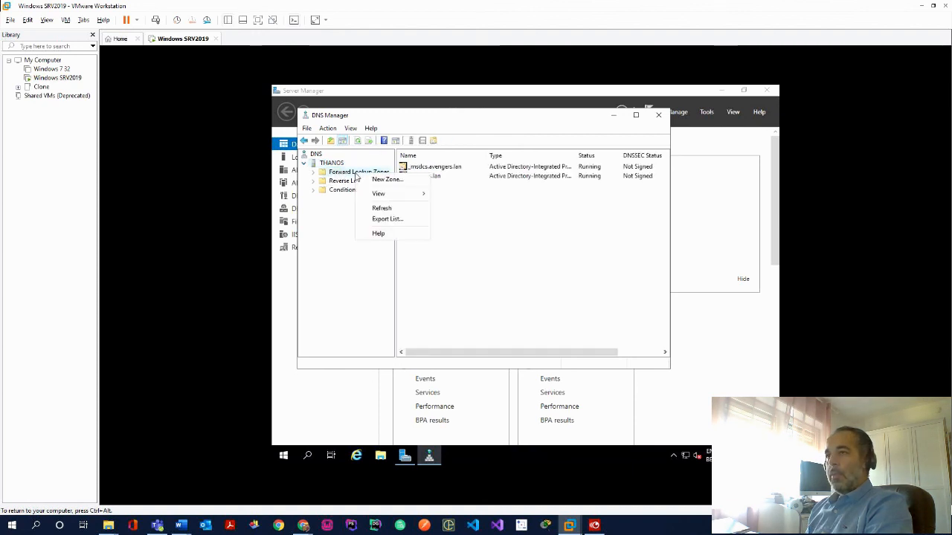
{"action": "left_click", "coordinate": [386, 180]}
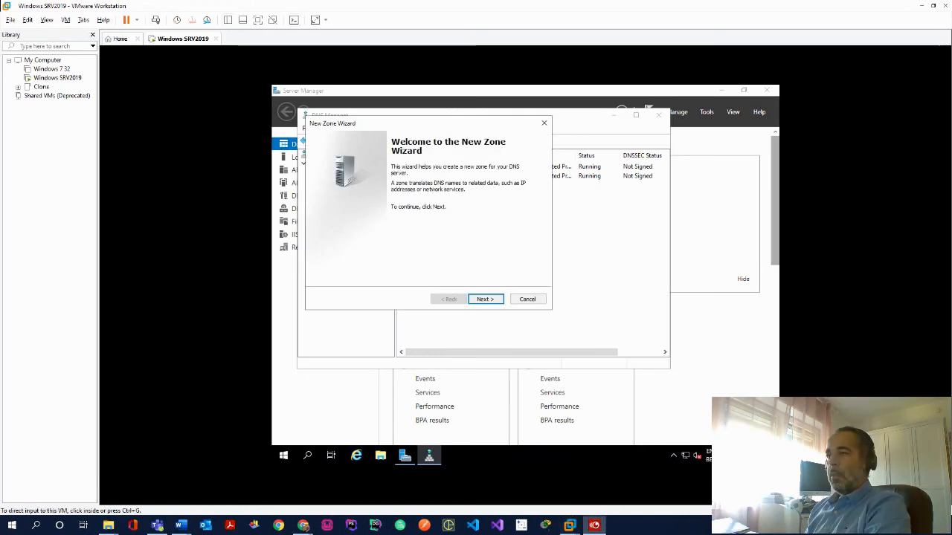
Create primary zone xandar.lan with domain-wide replication and secure-only dynamic updates
{"action": "left_click", "coordinate": [485, 300]}
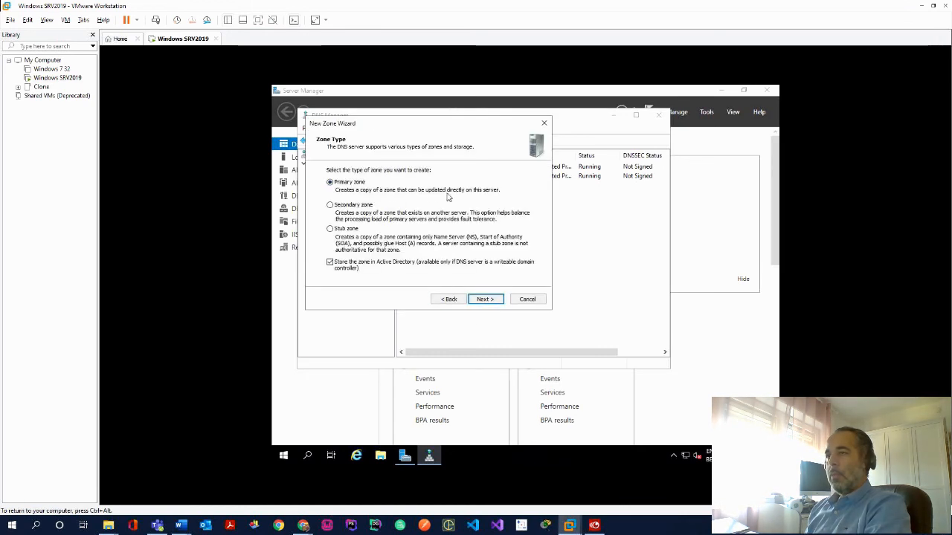
{"action": "left_click", "coordinate": [486, 299]}
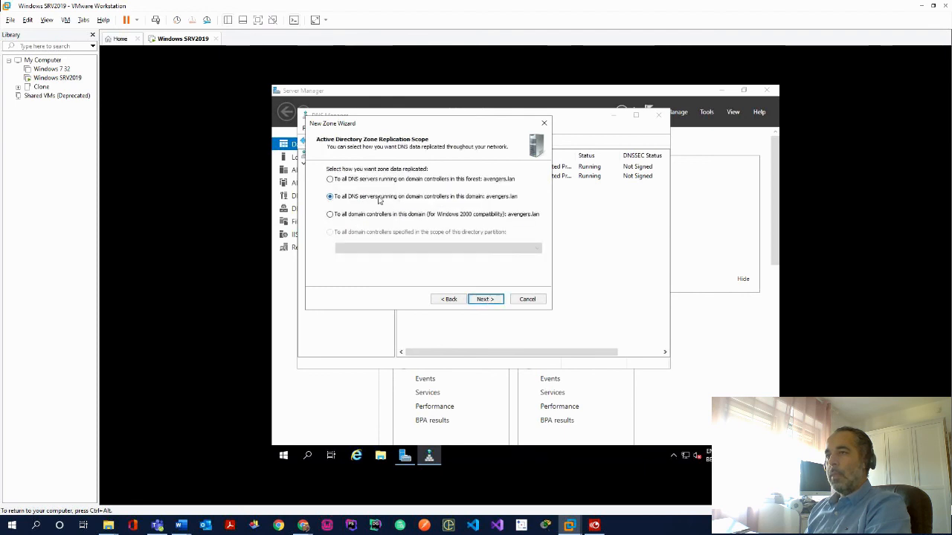
{"action": "left_click", "coordinate": [485, 299]}
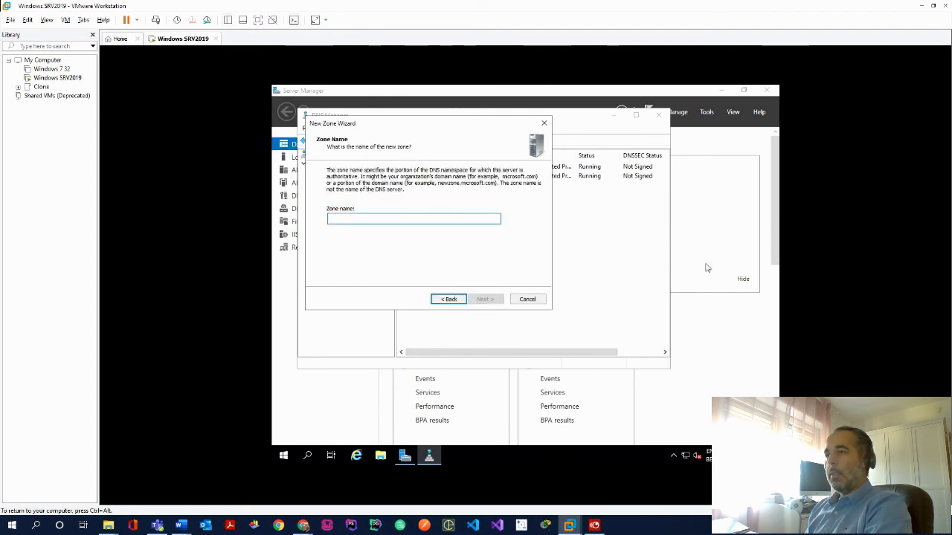
{"action": "left_click", "coordinate": [429, 218]}
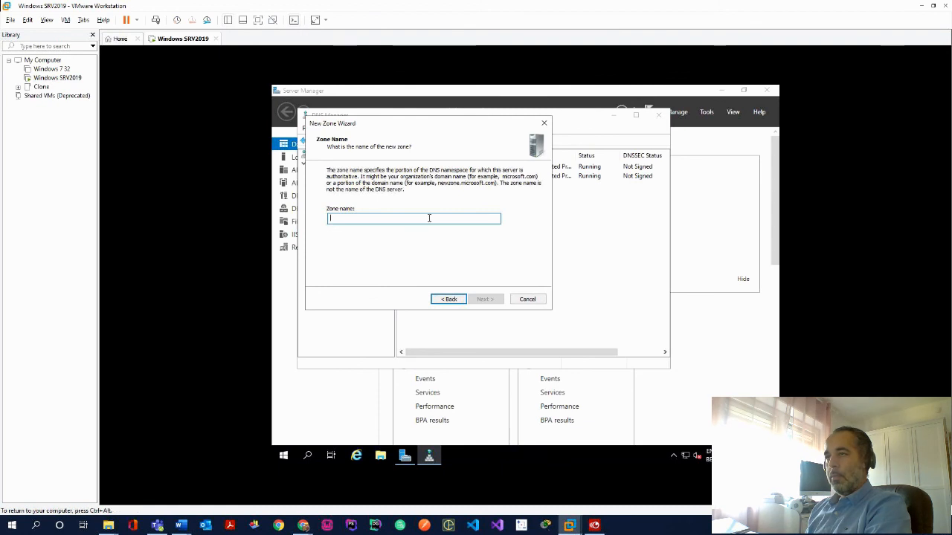
{"action": "type", "text": "xander.lan"}
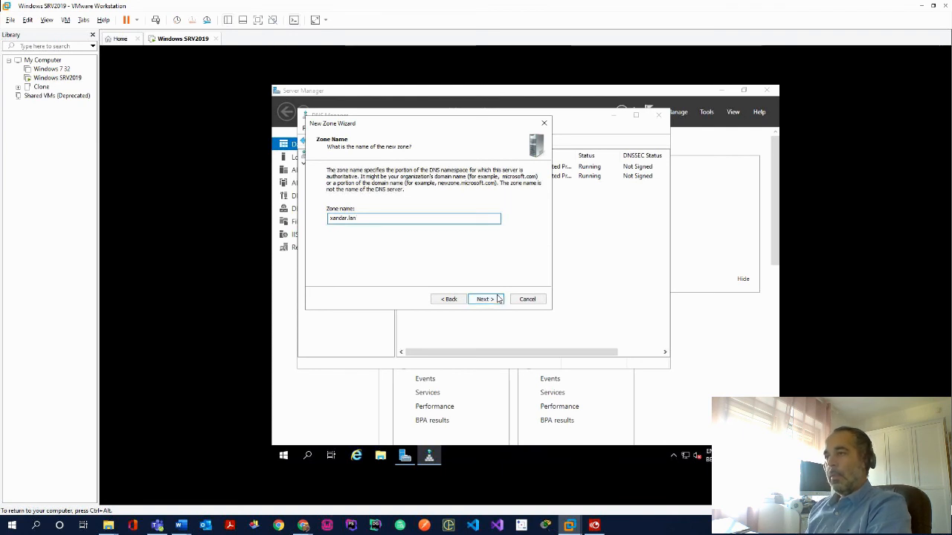
{"action": "left_click", "coordinate": [498, 299]}
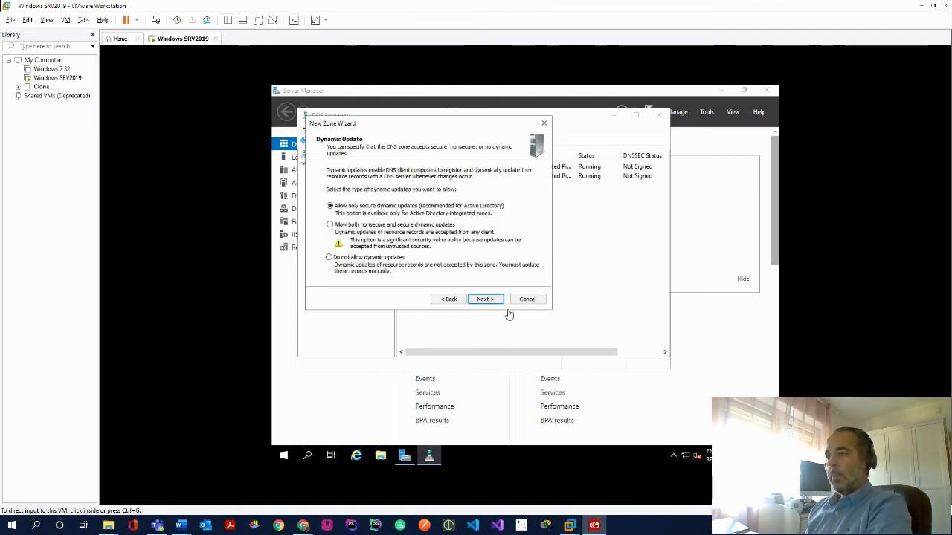
{"action": "left_click", "coordinate": [484, 299]}
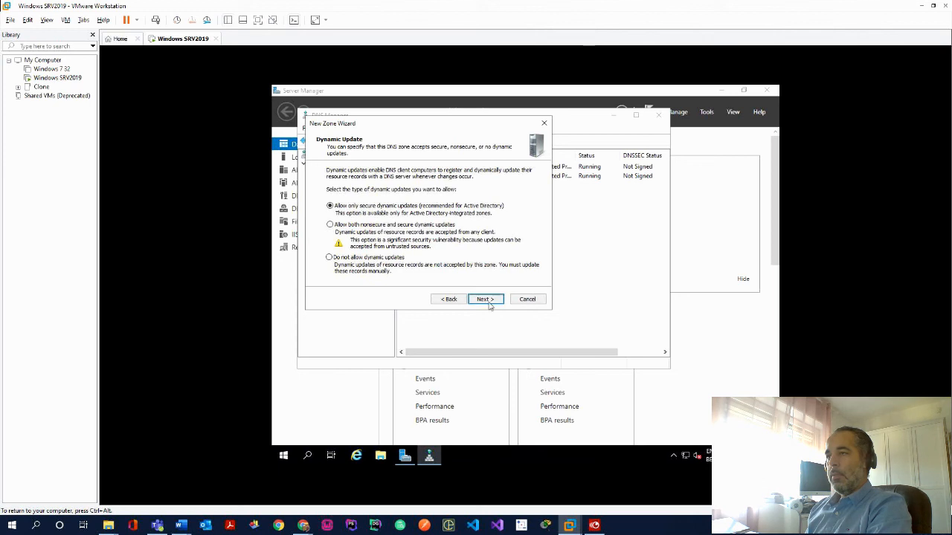
{"action": "left_click", "coordinate": [487, 300]}
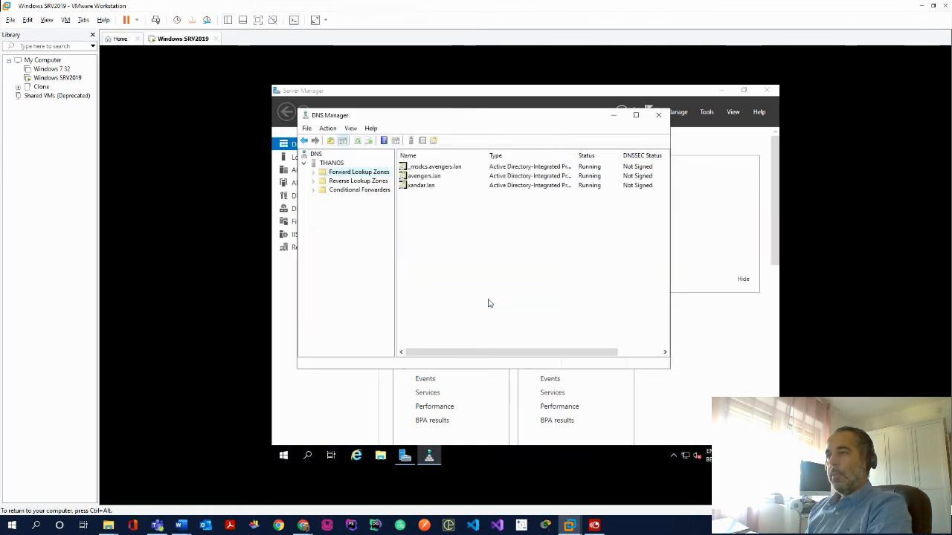
Create AD-integrated primary zone asgard.lan with default replication and secure-only dynamic updates
{"action": "right_click", "coordinate": [370, 172]}
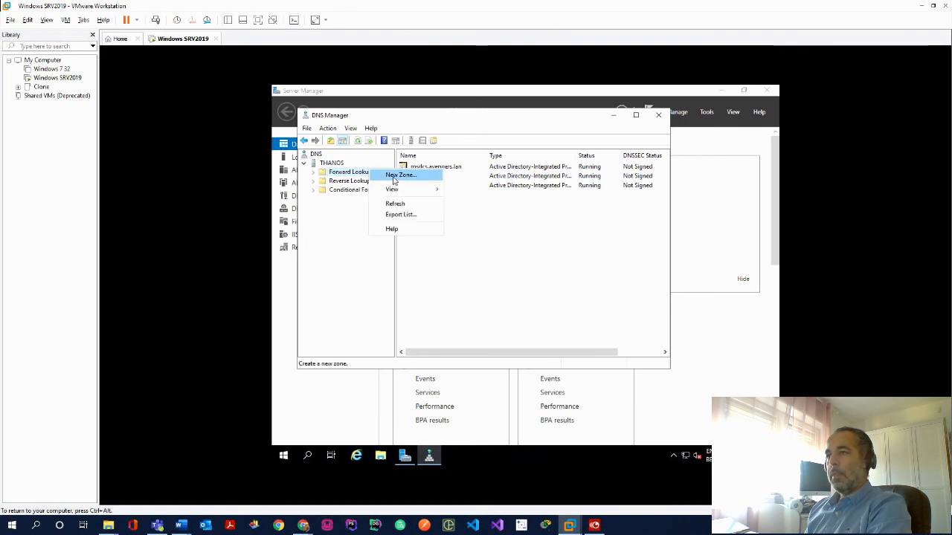
{"action": "left_click", "coordinate": [394, 180]}
{"action": "left_click_drag", "start_coordinate": [386, 125], "coordinate": [545, 184]}
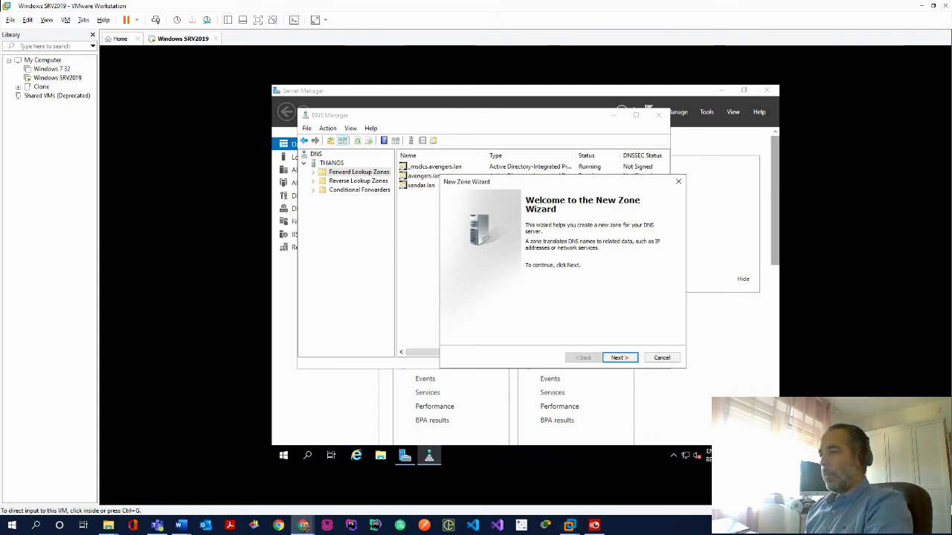
{"action": "left_click", "coordinate": [618, 357]}
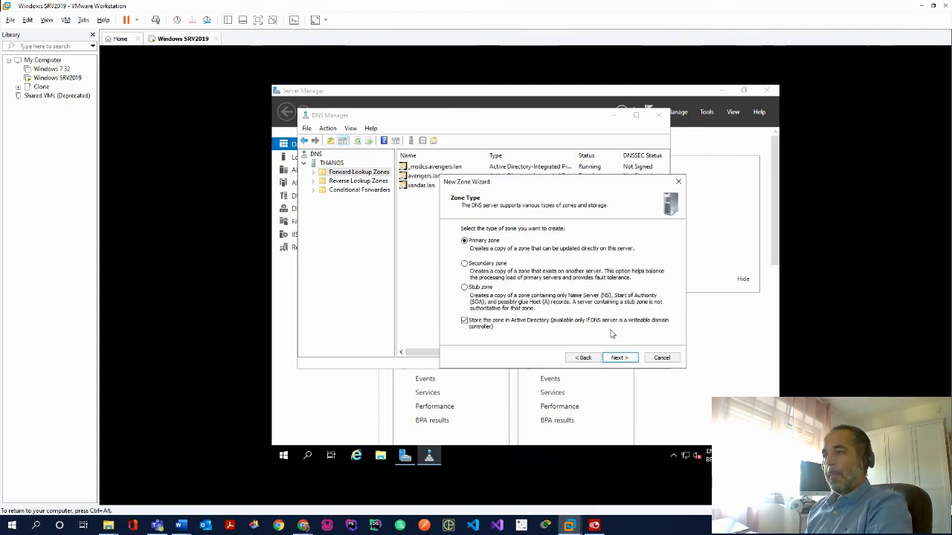
{"action": "left_click", "coordinate": [617, 360]}
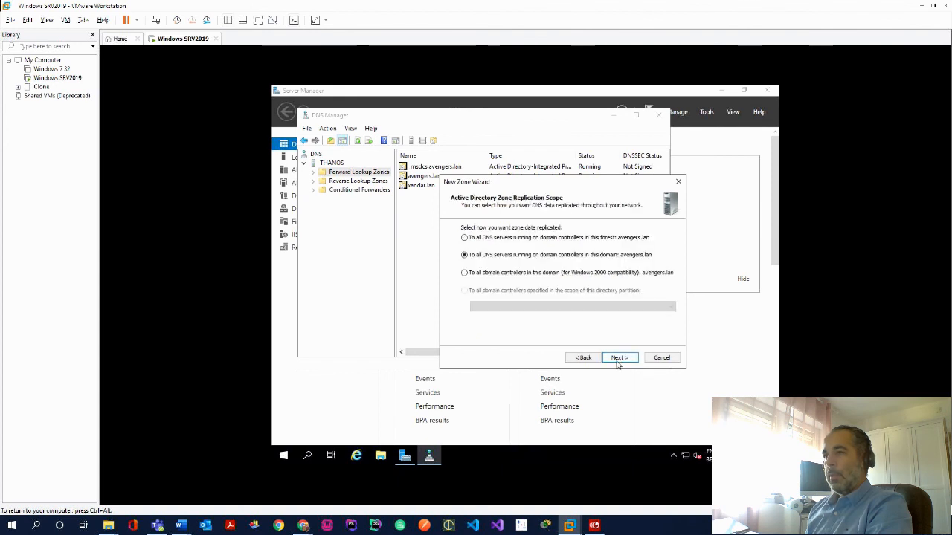
{"action": "left_click", "coordinate": [618, 357]}
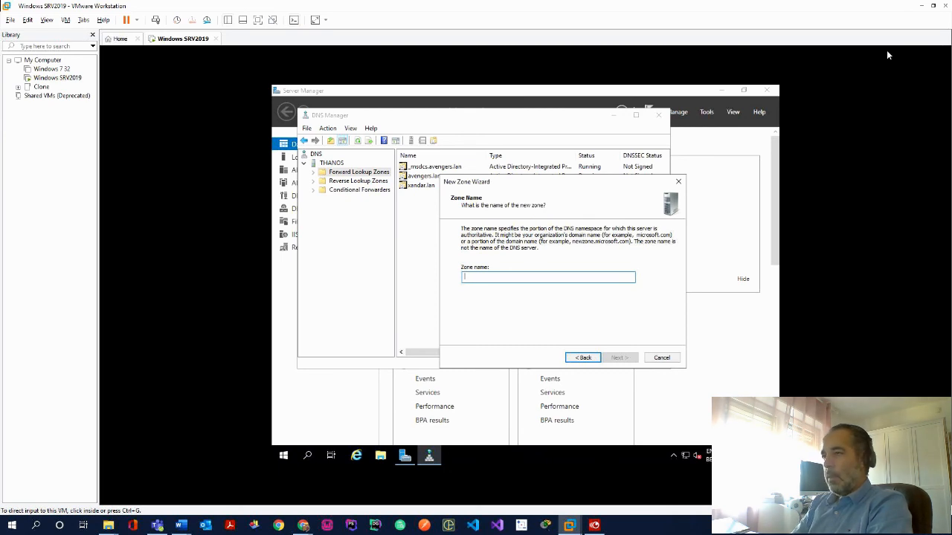
{"action": "type", "text": "asgard"}
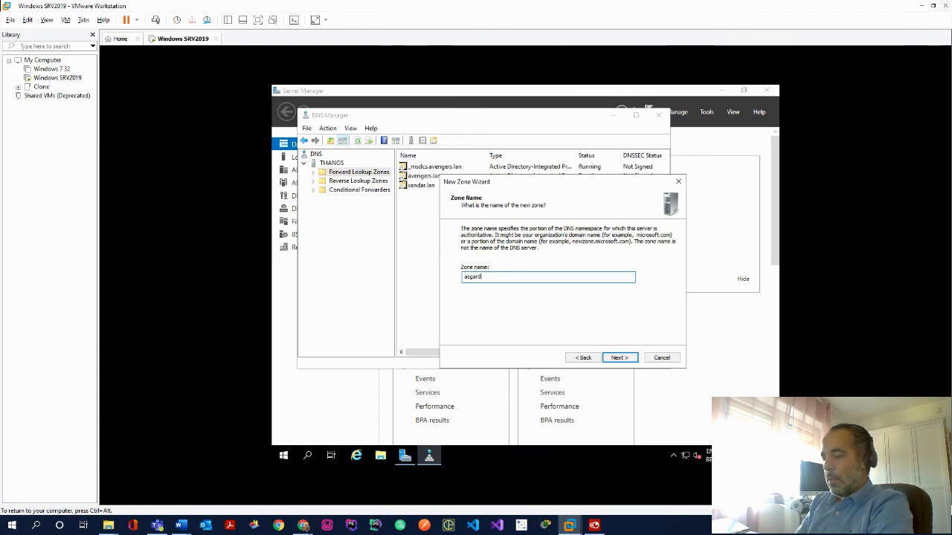
{"action": "type", "text": ".lan"}
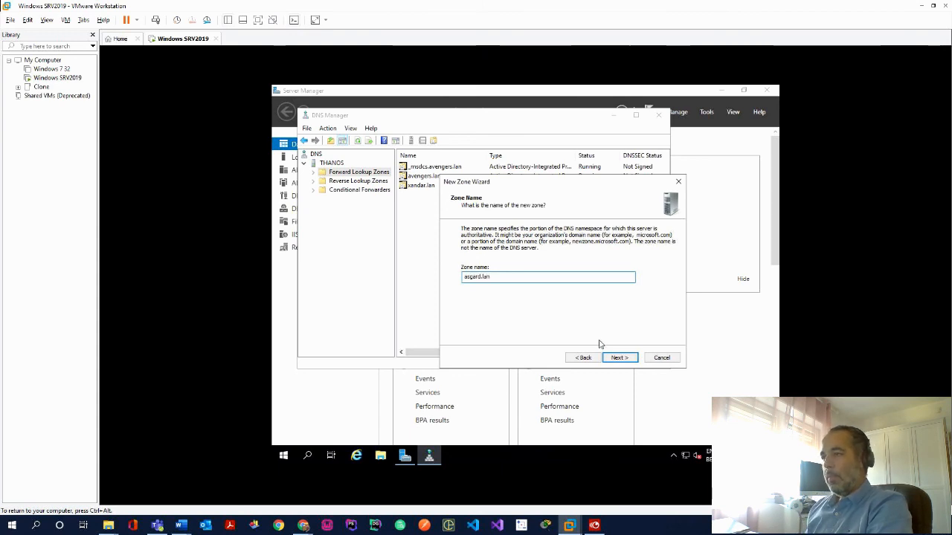
{"action": "left_click", "coordinate": [616, 357]}
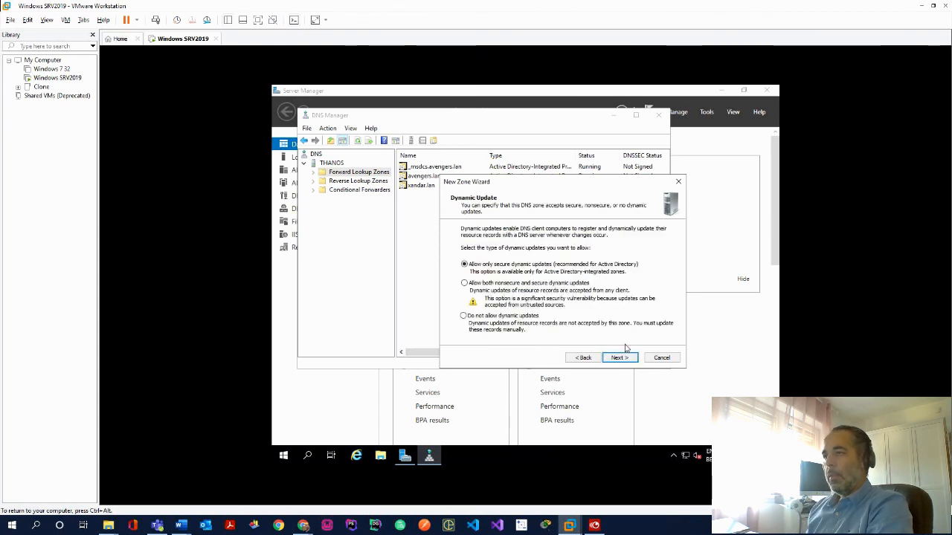
{"action": "left_click", "coordinate": [622, 358]}
{"action": "left_click", "coordinate": [621, 359]}
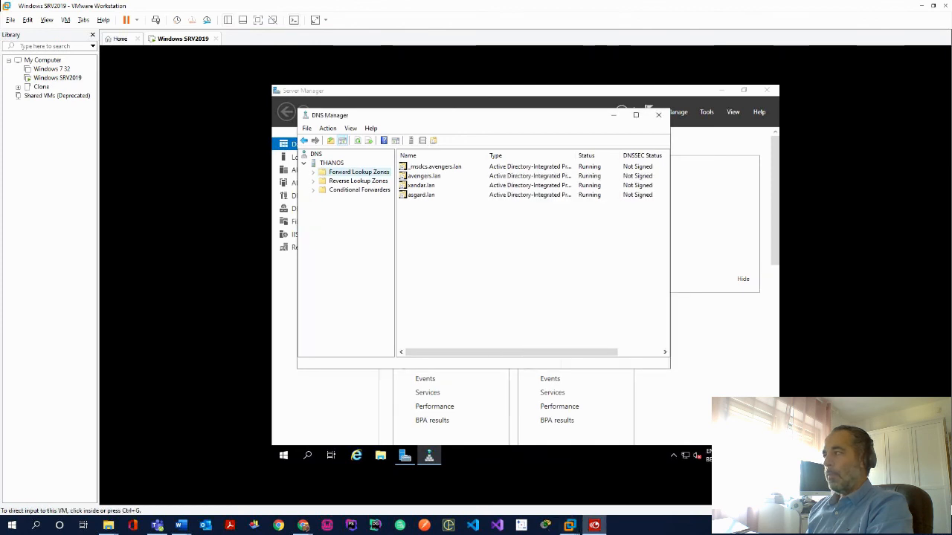
Add a blank-name Host (A) record to xandar.lan pointing to 192.168.160.177
{"action": "left_click", "coordinate": [423, 186]}
{"action": "right_click", "coordinate": [420, 186]}
{"action": "left_click", "coordinate": [415, 188]}
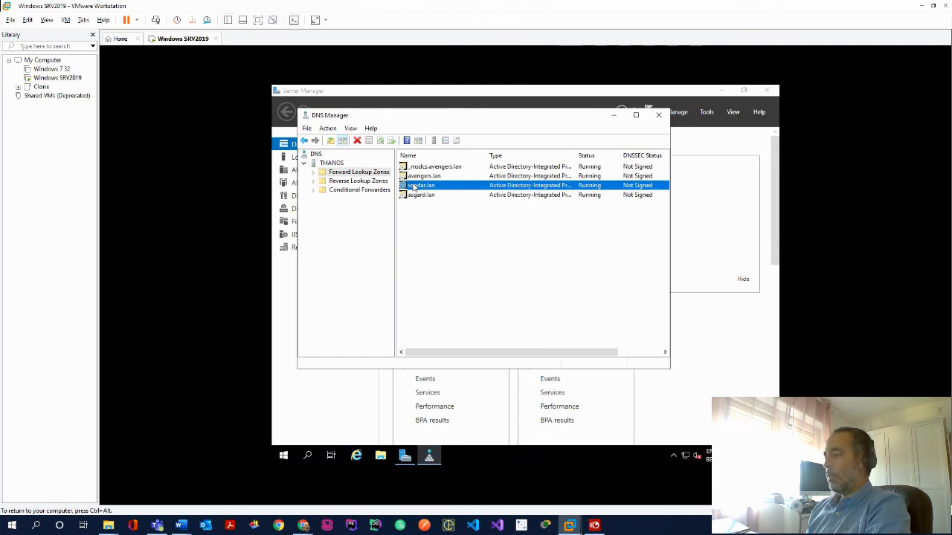
{"action": "left_click", "coordinate": [313, 172]}
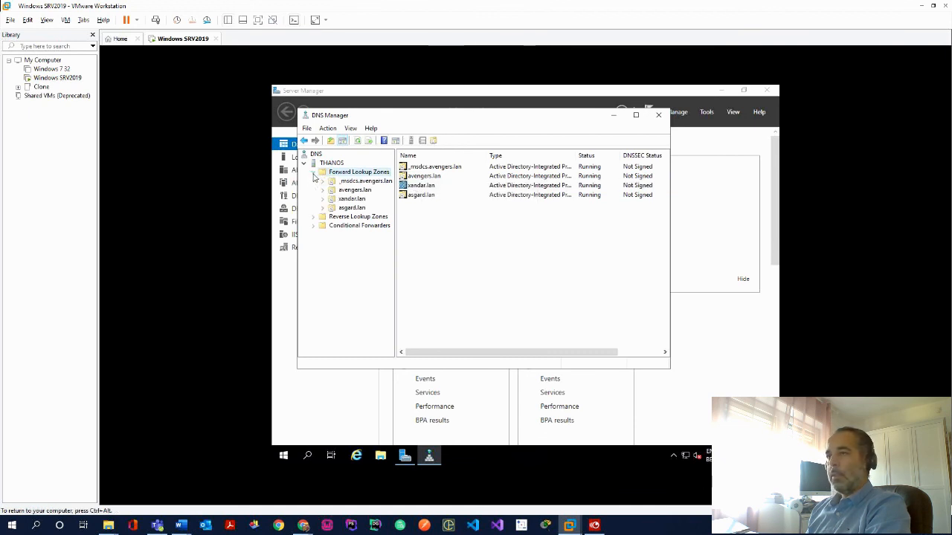
{"action": "left_click", "coordinate": [353, 200]}
{"action": "right_click", "coordinate": [354, 201]}
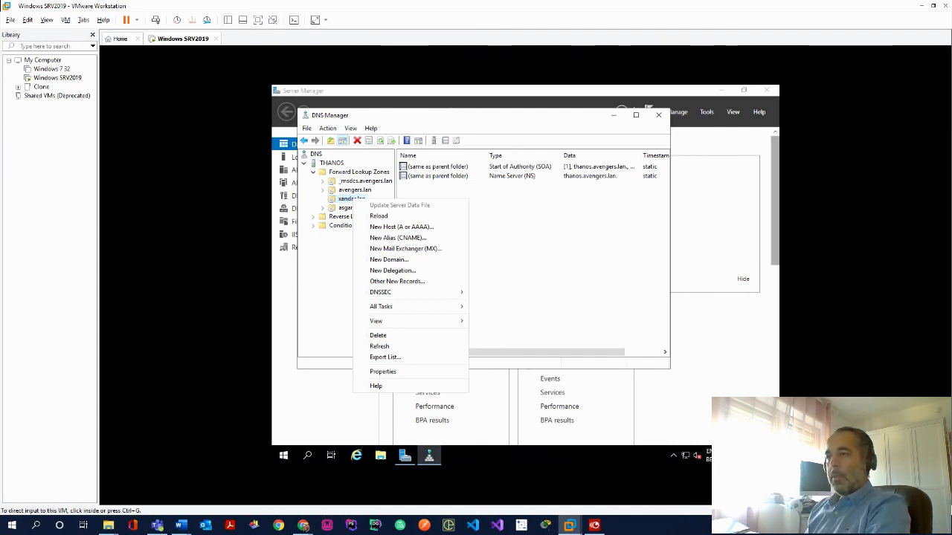
{"action": "left_click", "coordinate": [411, 226]}
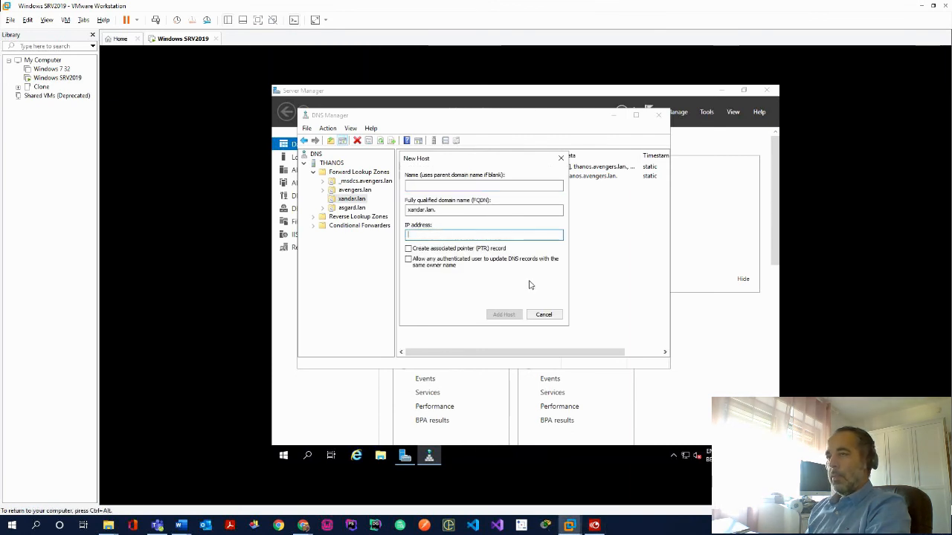
{"action": "type", "text": "192."}
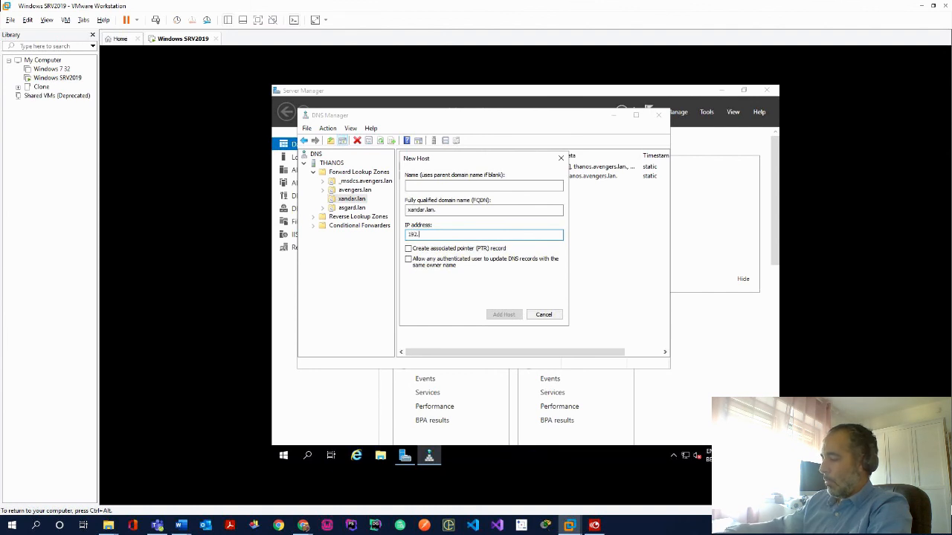
{"action": "type", "text": "168"}
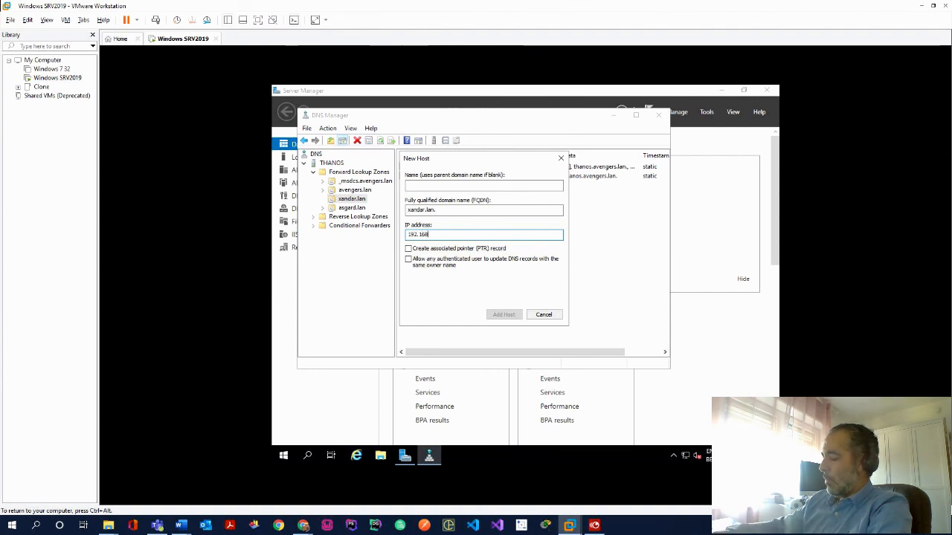
{"action": "type", "text": ".160.177"}
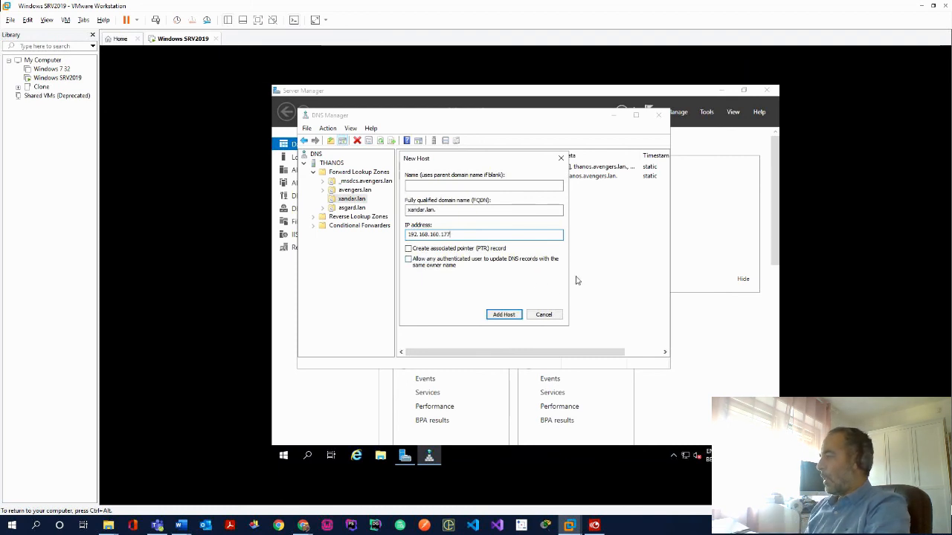
{"action": "left_click", "coordinate": [504, 314]}
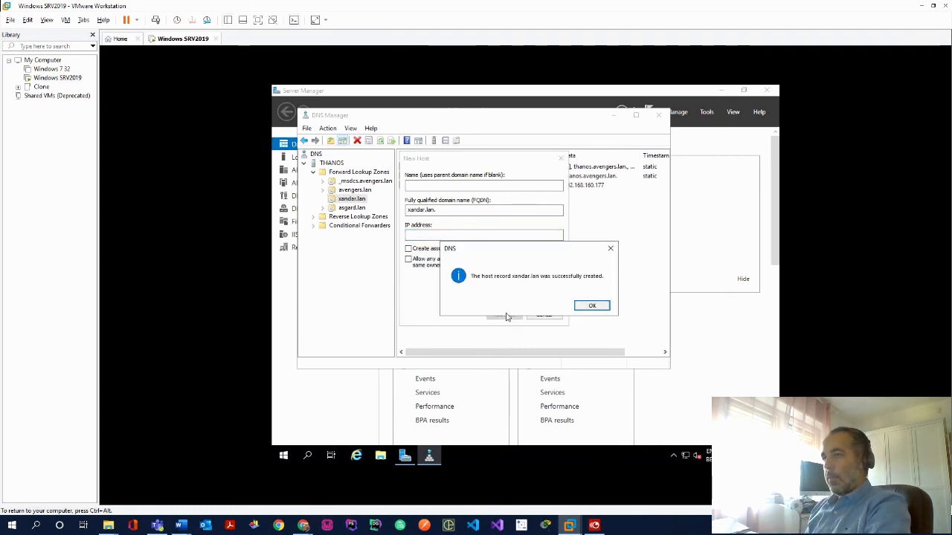
{"action": "left_click", "coordinate": [593, 307]}
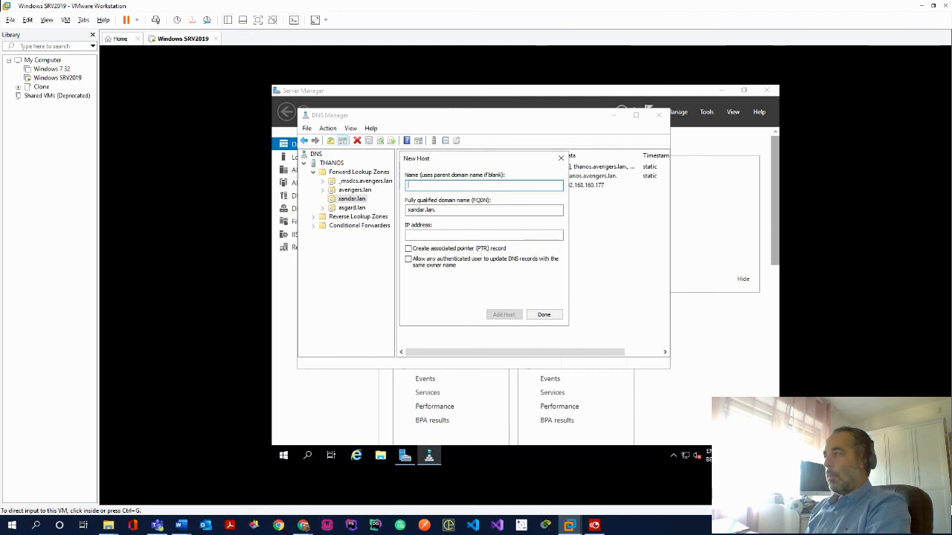
Add a www Host (A) record to xandar.lan, also pointing to 192.168.160.177
{"action": "left_click", "coordinate": [504, 188]}
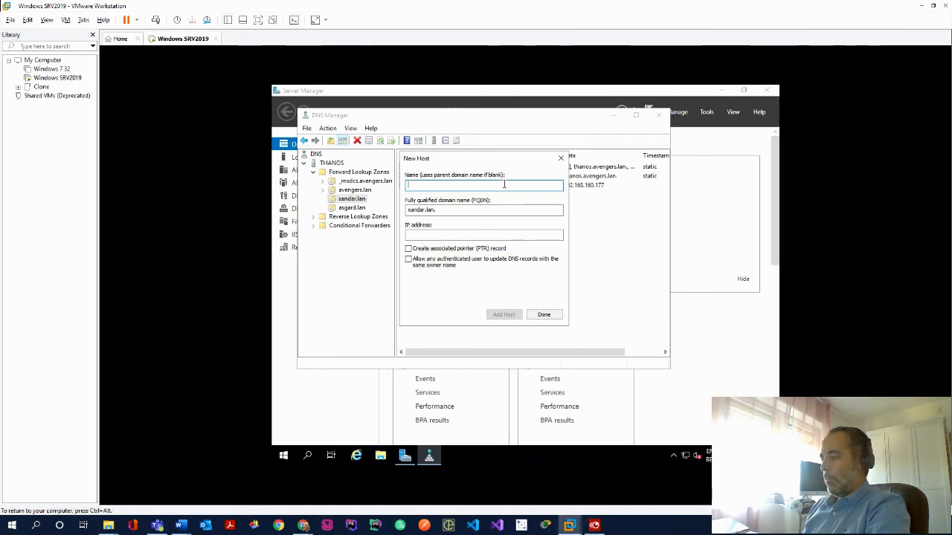
{"action": "type", "text": "www"}
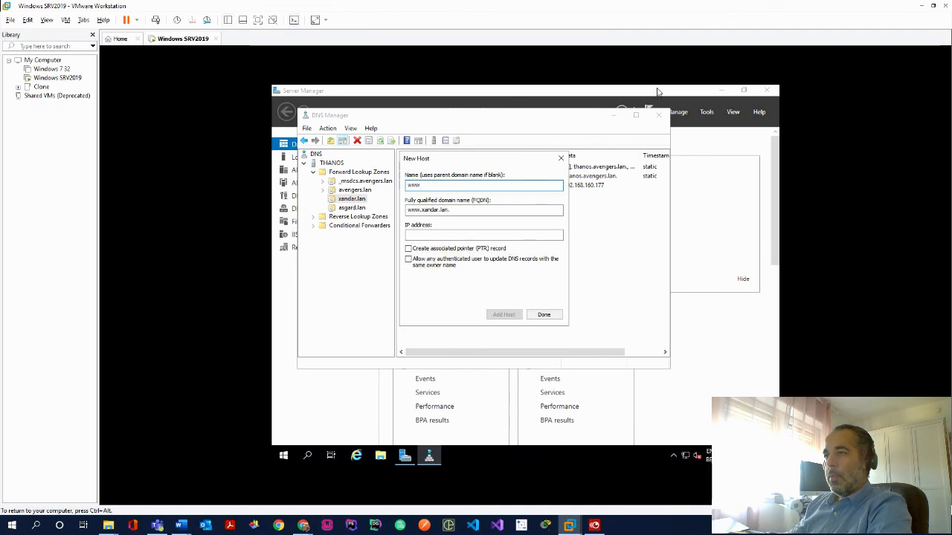
{"action": "key", "text": "Tab"}
{"action": "key", "text": "Tab"}
{"action": "type", "text": "192.168."}
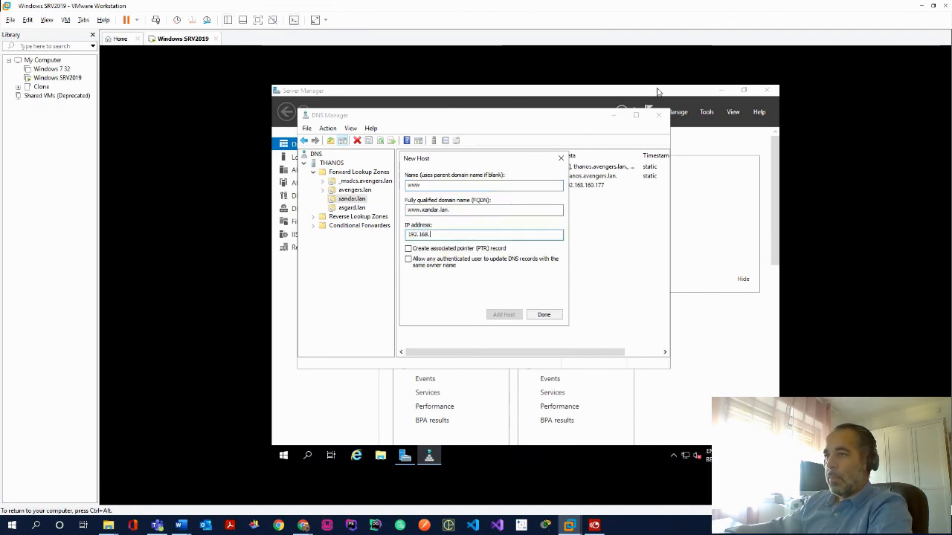
{"action": "type", "text": "160.177"}
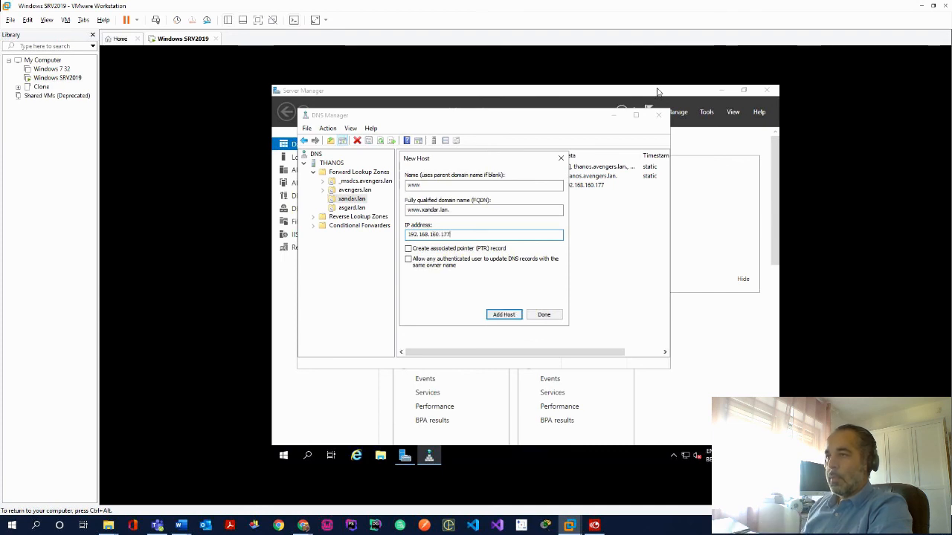
{"action": "left_click", "coordinate": [505, 315]}
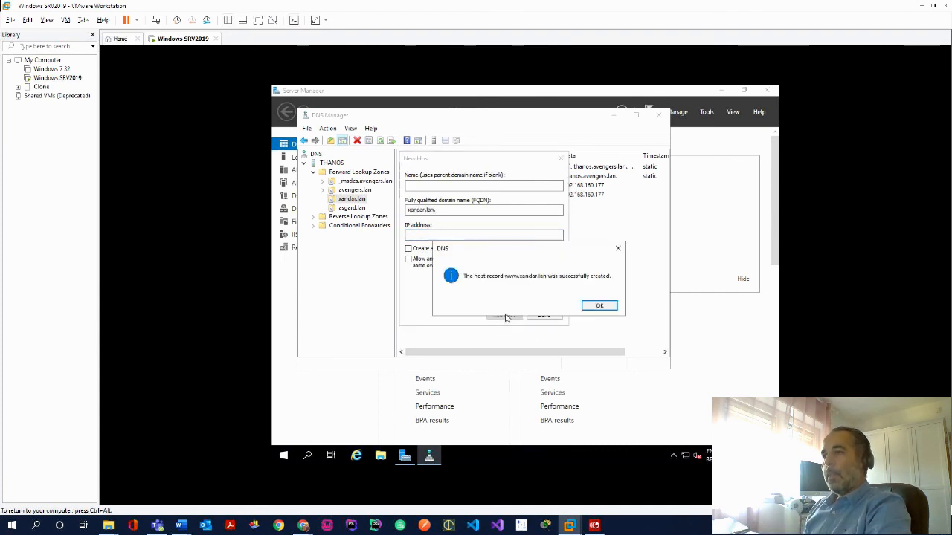
{"action": "left_click", "coordinate": [599, 306]}
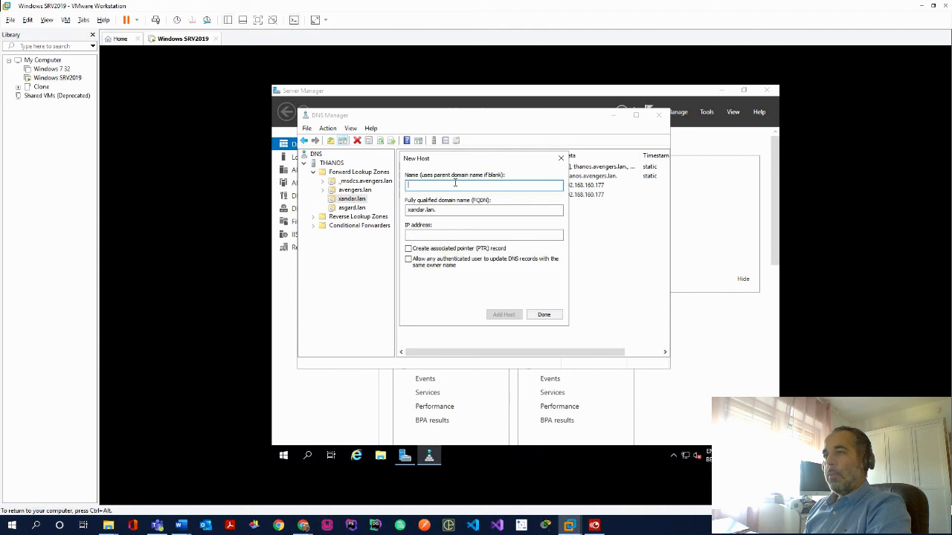
{"action": "left_click", "coordinate": [561, 160]}
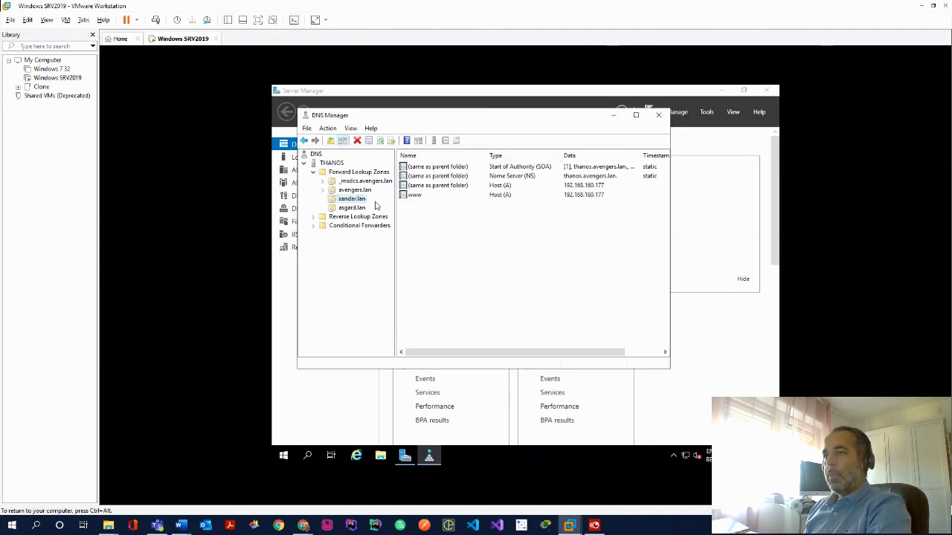
{"action": "left_click", "coordinate": [353, 209]}
Add a blank-name Host (A) record to asgard.lan pointing to 192.168.160.177
{"action": "right_click", "coordinate": [357, 211]}
{"action": "left_click", "coordinate": [402, 236]}
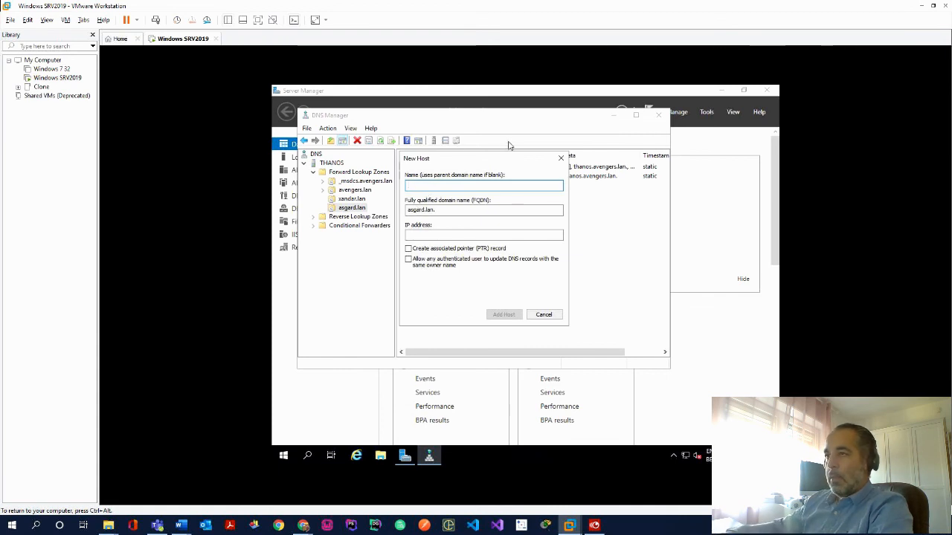
{"action": "key", "text": "Tab"}
{"action": "key", "text": "Tab"}
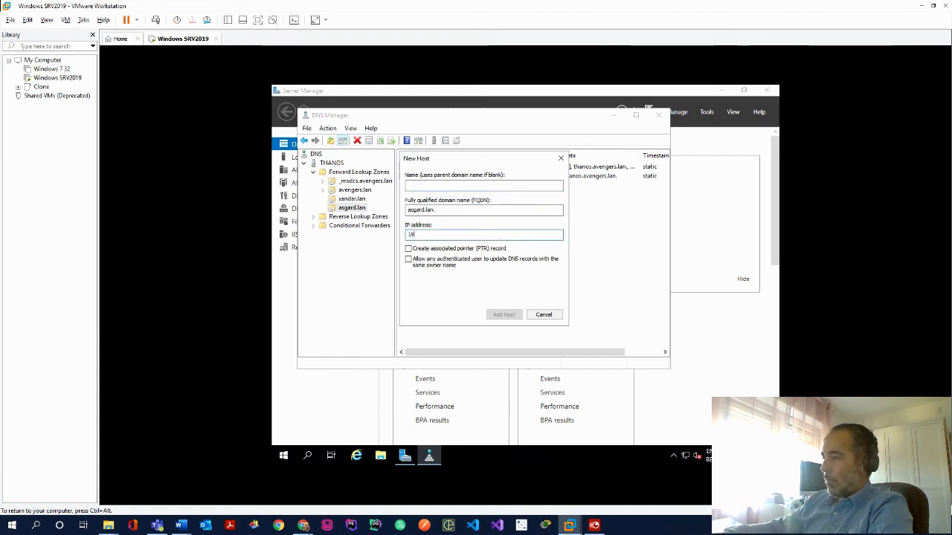
{"action": "type", "text": "192.168."}
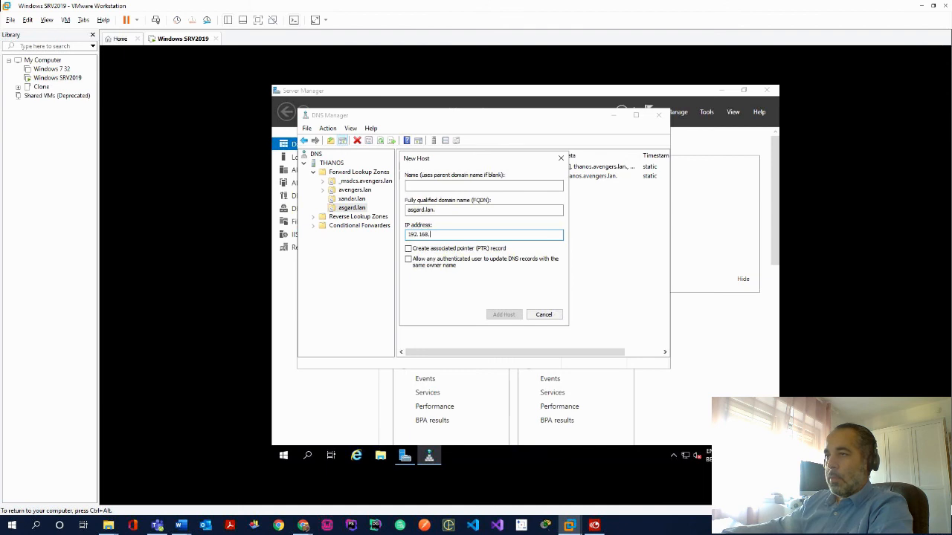
{"action": "type", "text": "160.177"}
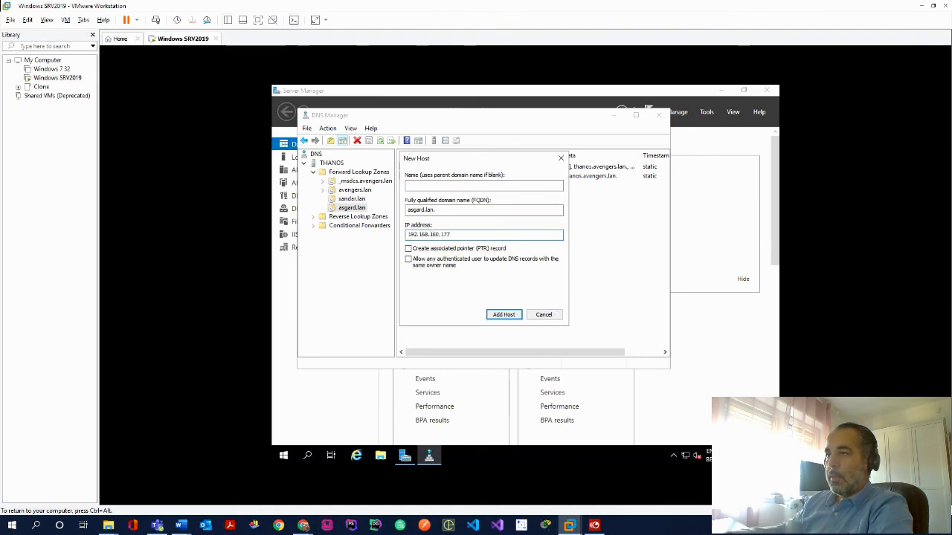
{"action": "left_click", "coordinate": [495, 318]}
{"action": "key", "text": "Return"}
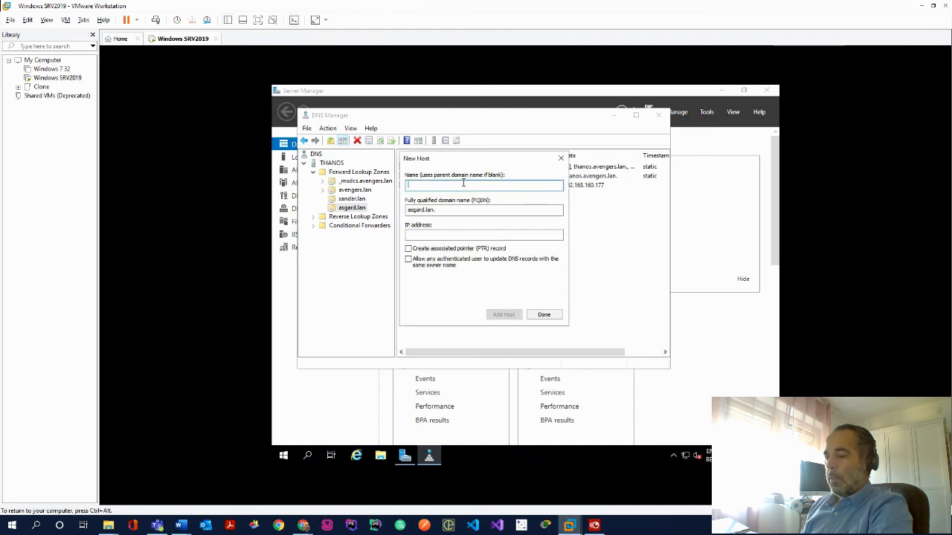
Add a www Host (A) record to asgard.lan at 192.168.160.177, correcting a mistyped IP
{"action": "type", "text": "ww"}
{"action": "key", "text": "Tab"}
{"action": "key", "text": "Tab"}
{"action": "key", "text": "Tab"}
{"action": "key", "text": "shift+Tab"}
{"action": "type", "text": "192.168.160.199"}
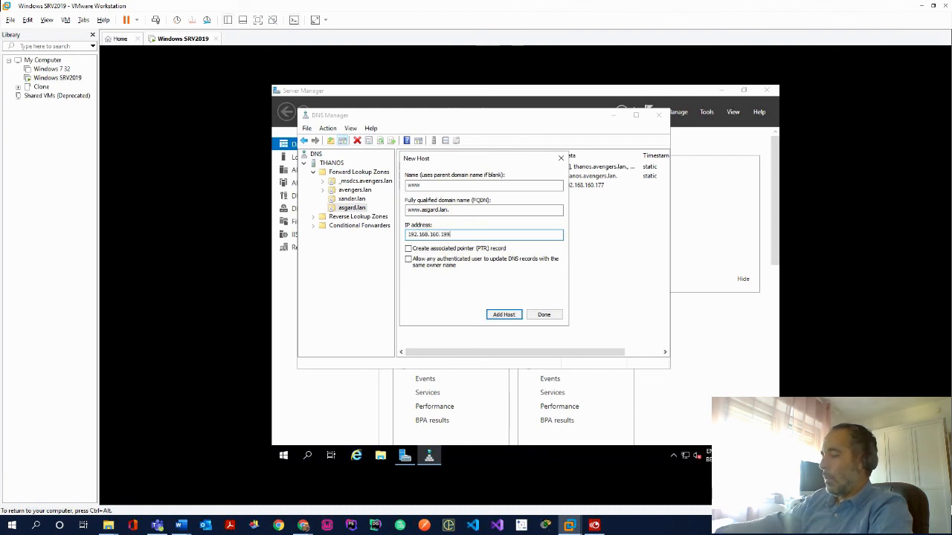
{"action": "key", "text": "BackSpace"}
{"action": "key", "text": "BackSpace"}
{"action": "type", "text": "77"}
{"action": "key", "text": "ctrl+alt"}
{"action": "left_click", "coordinate": [504, 318]}
{"action": "left_click", "coordinate": [504, 315]}
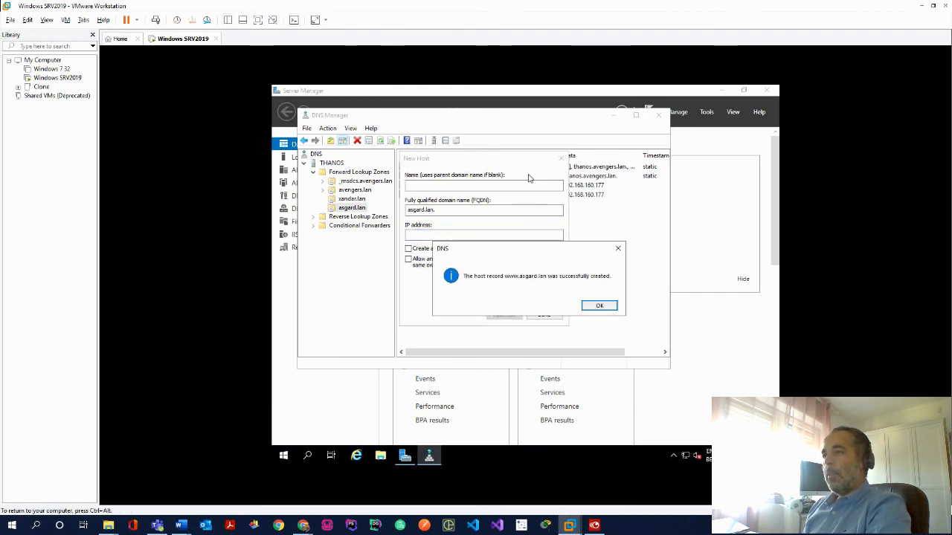
{"action": "left_click", "coordinate": [601, 307]}
{"action": "left_click", "coordinate": [562, 159]}
{"action": "key", "text": "ctrl+alt"}
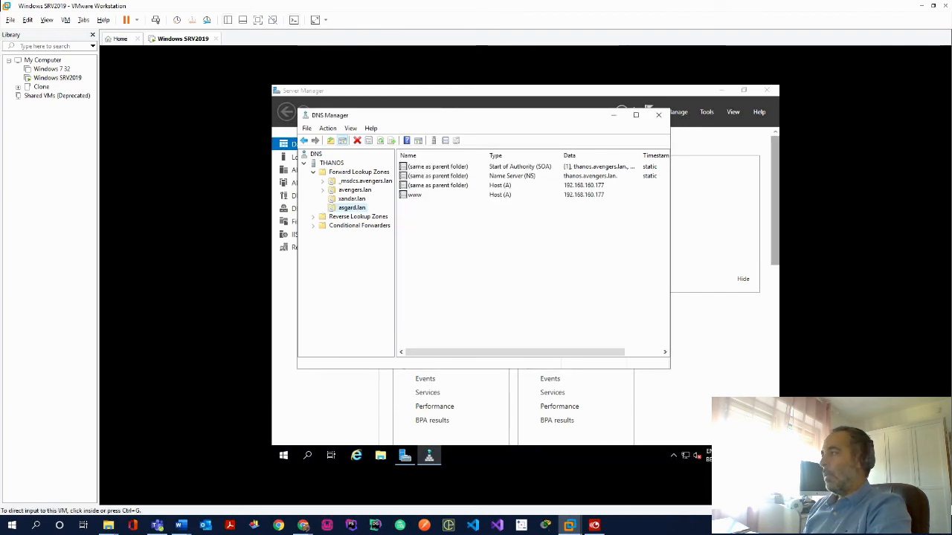
Refresh the asgard.lan records and the THANOS DNS server, then close DNS Manager
{"action": "left_click", "coordinate": [661, 118]}
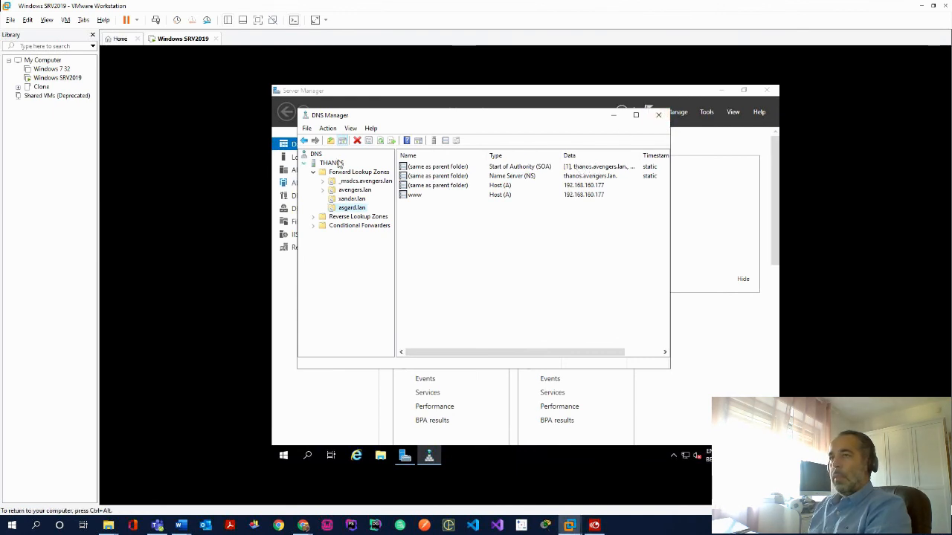
{"action": "left_click", "coordinate": [380, 142]}
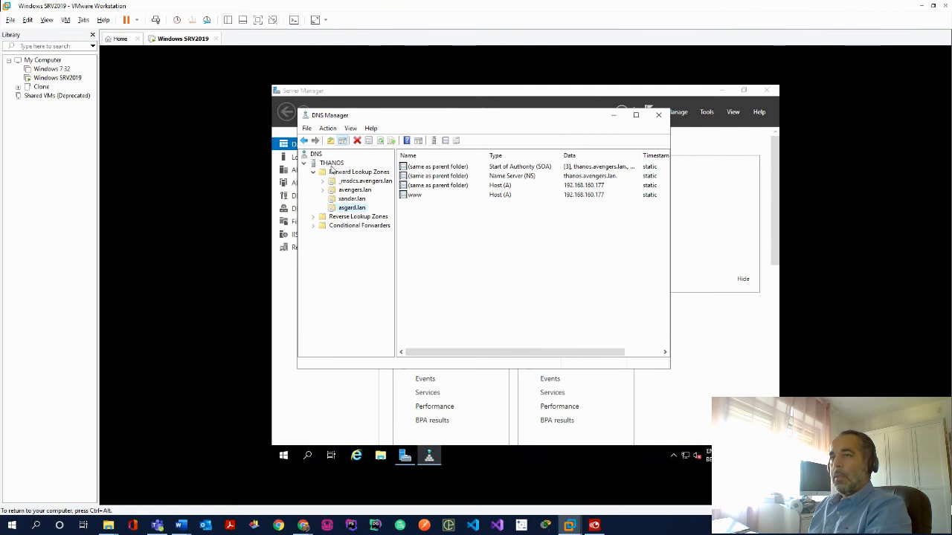
{"action": "left_click", "coordinate": [332, 164]}
{"action": "left_click", "coordinate": [380, 142]}
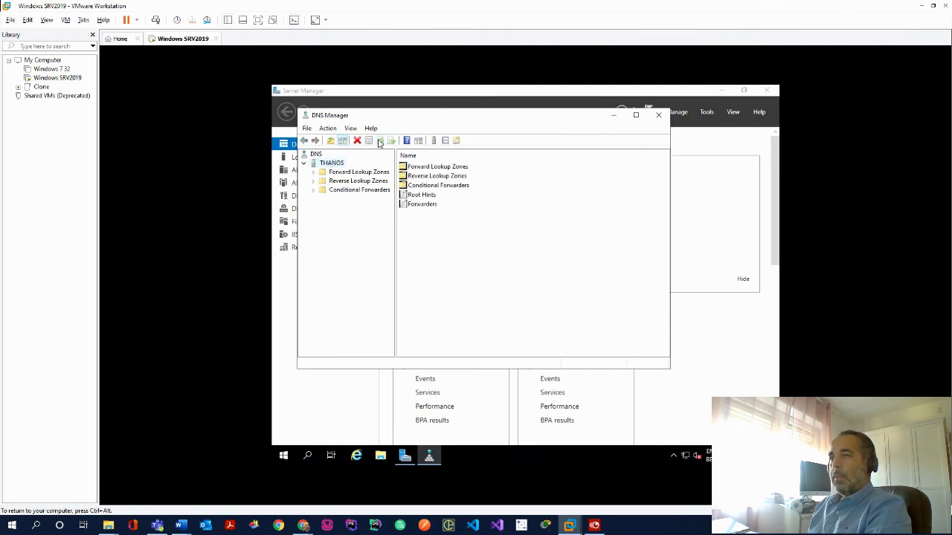
{"action": "left_click", "coordinate": [658, 115]}
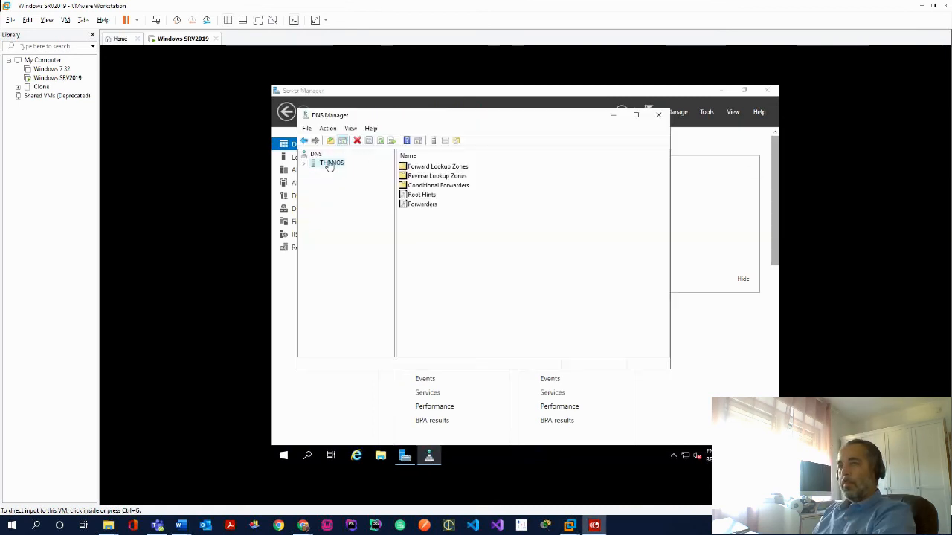
{"action": "left_click", "coordinate": [317, 155]}
{"action": "right_click", "coordinate": [317, 156]}
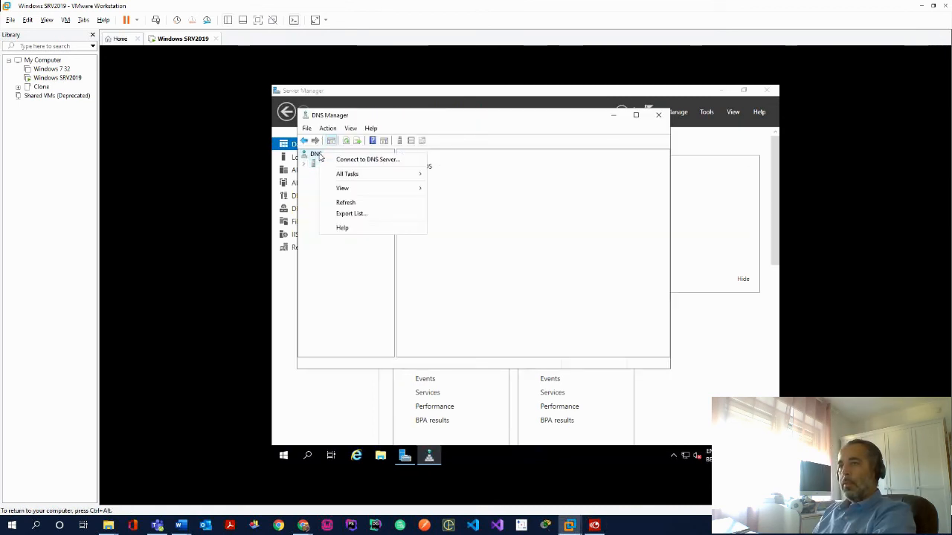
{"action": "left_click", "coordinate": [346, 203]}
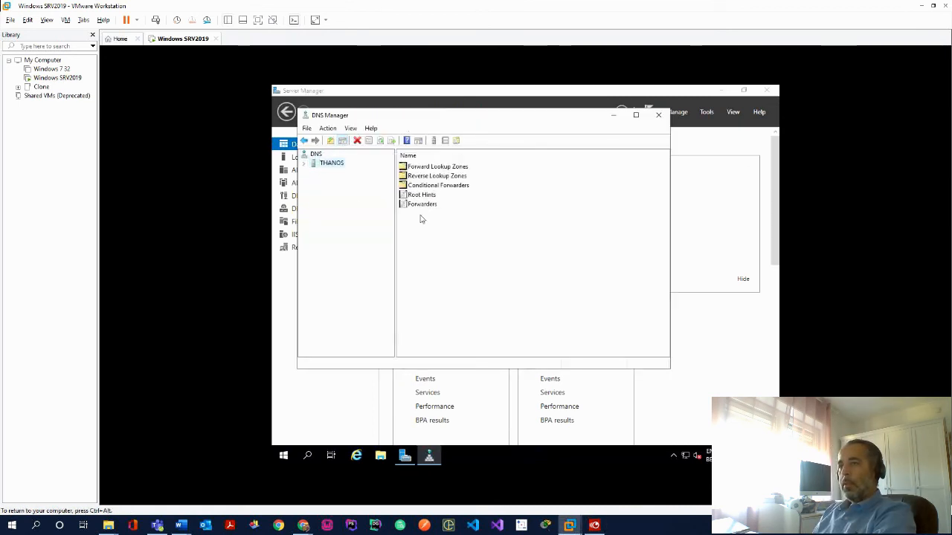
{"action": "left_click", "coordinate": [658, 114]}
Launch IIS Manager and refresh the THANOS server connection
{"action": "left_click", "coordinate": [707, 112]}
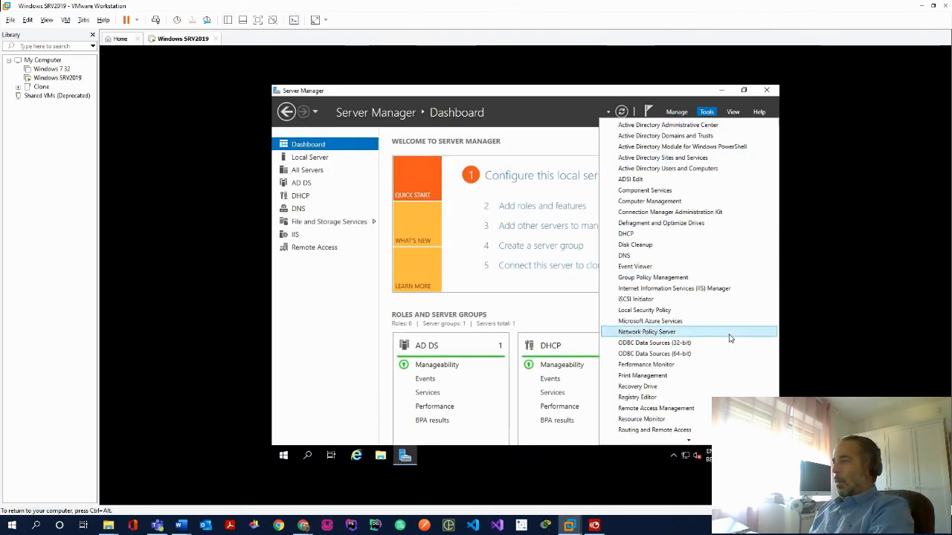
{"action": "left_click", "coordinate": [673, 288]}
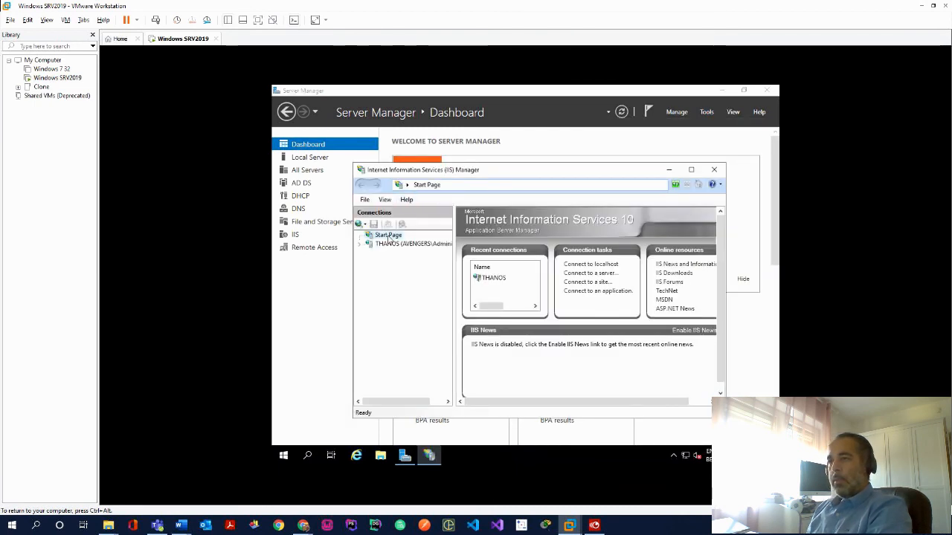
{"action": "right_click", "coordinate": [389, 237]}
{"action": "key", "text": "Escape"}
{"action": "right_click", "coordinate": [393, 245]}
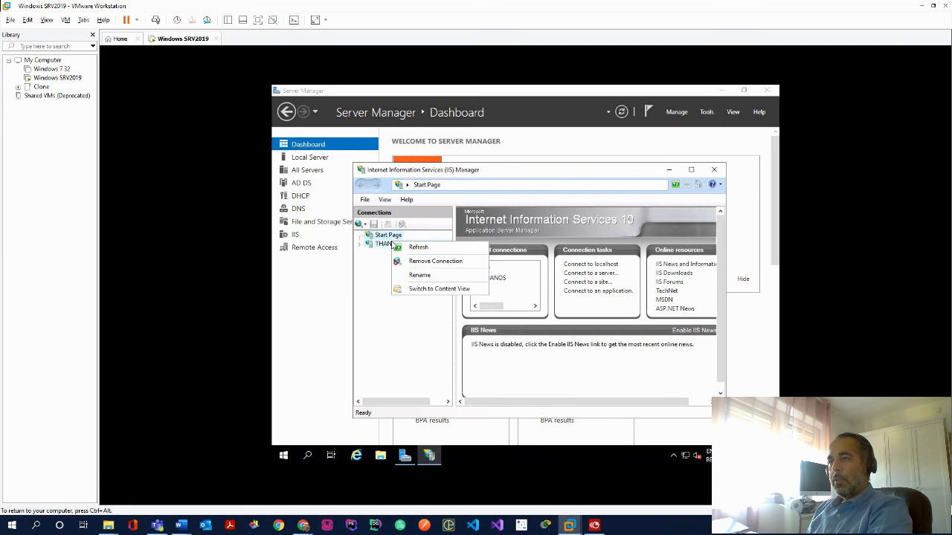
{"action": "left_click", "coordinate": [418, 247]}
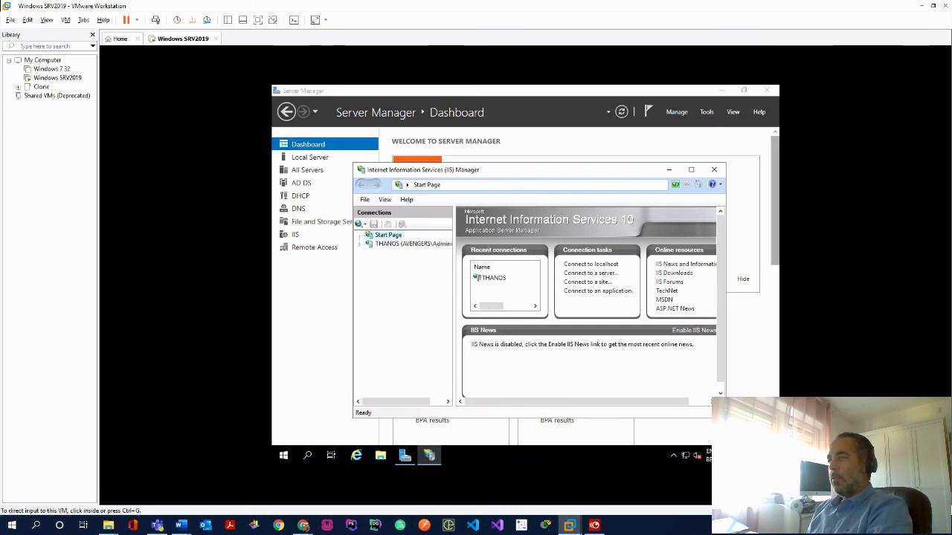
Power on the Windows 7 32 VM and launch Internet Explorer
{"action": "left_click", "coordinate": [57, 69]}
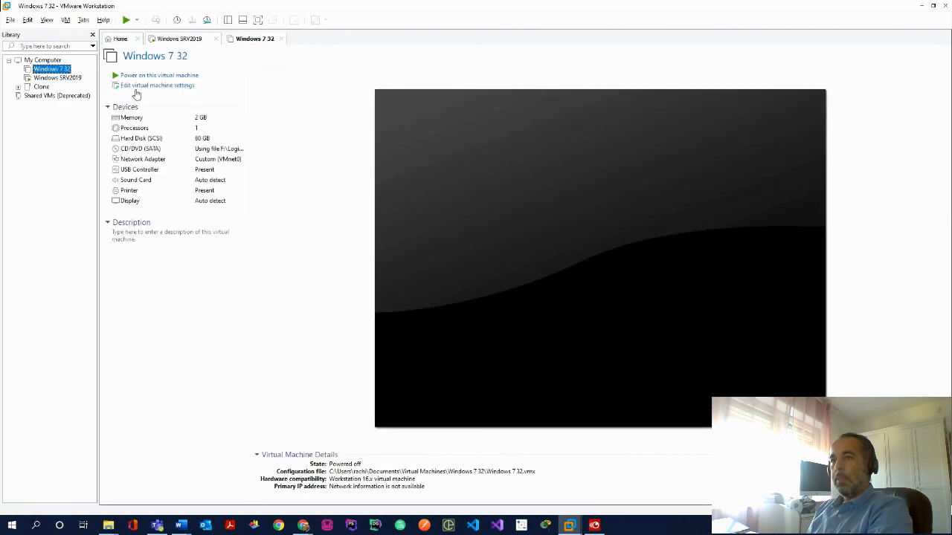
{"action": "left_click", "coordinate": [144, 77]}
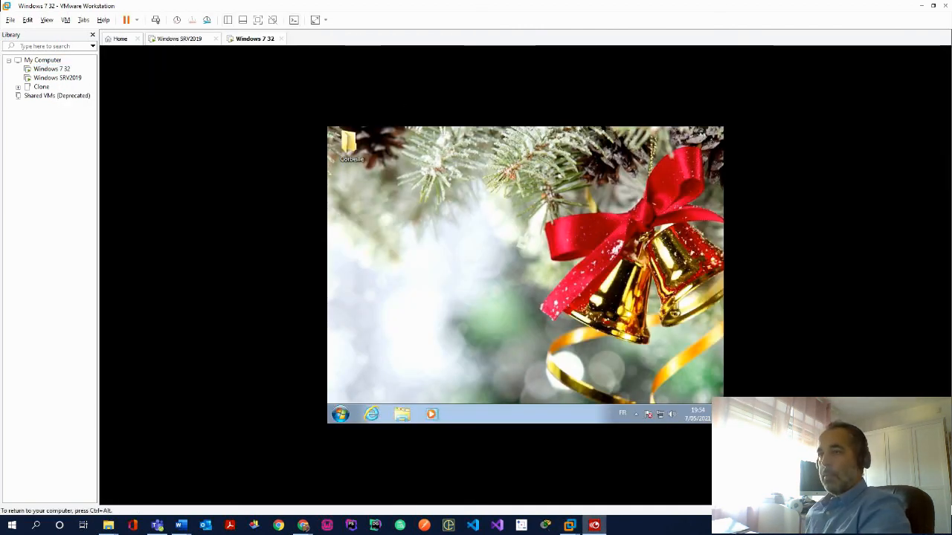
{"action": "left_click", "coordinate": [372, 416]}
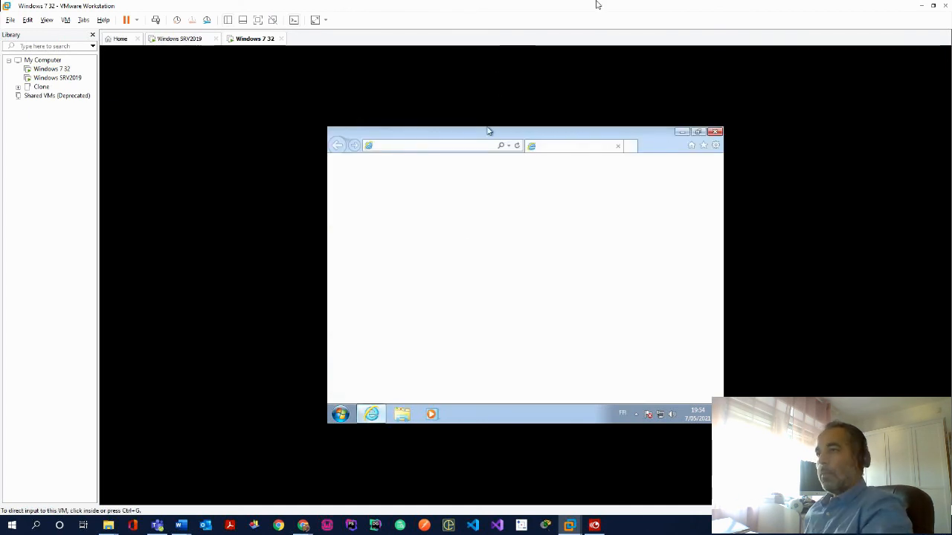
{"action": "left_click", "coordinate": [435, 147]}
{"action": "type", "text": "x"}
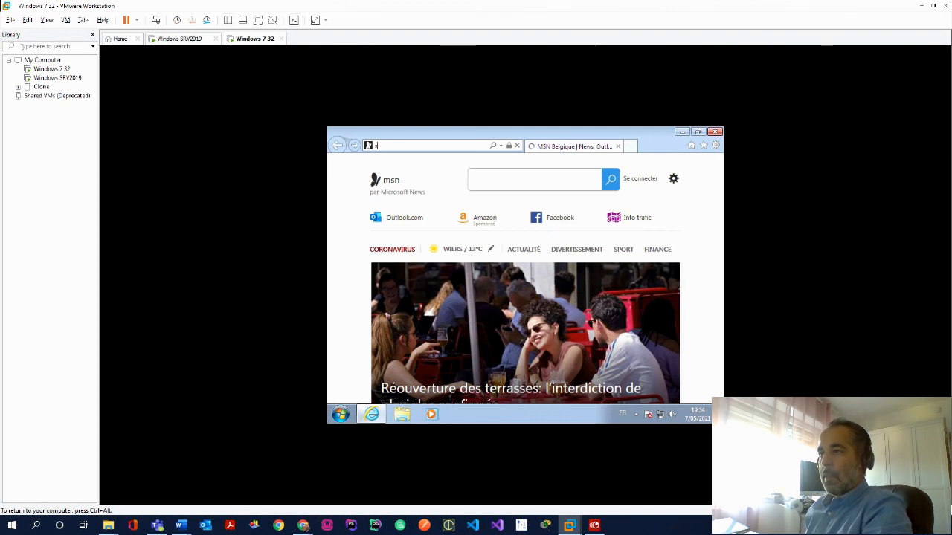
{"action": "type", "text": "andar.lan/"}
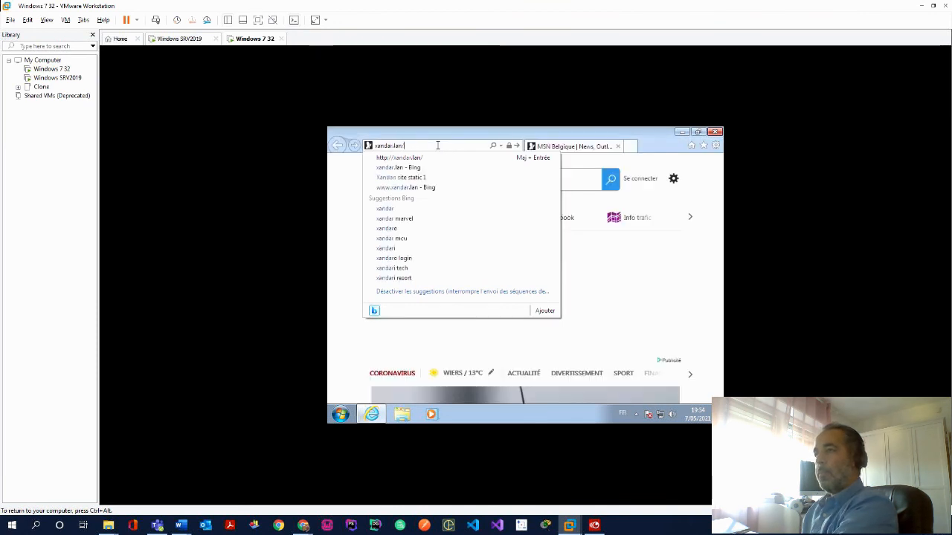
{"action": "key", "text": "Return"}
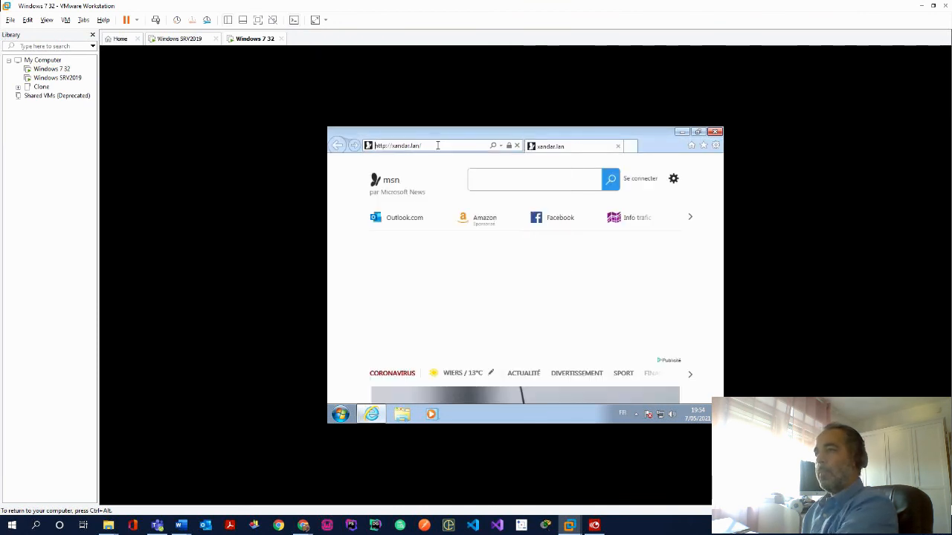
{"action": "left_click", "coordinate": [437, 146]}
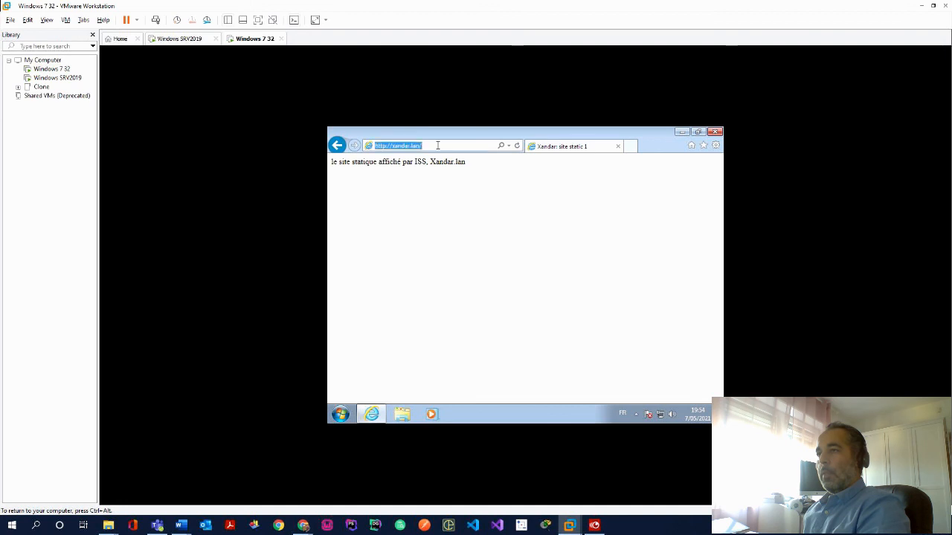
{"action": "left_click", "coordinate": [437, 146]}
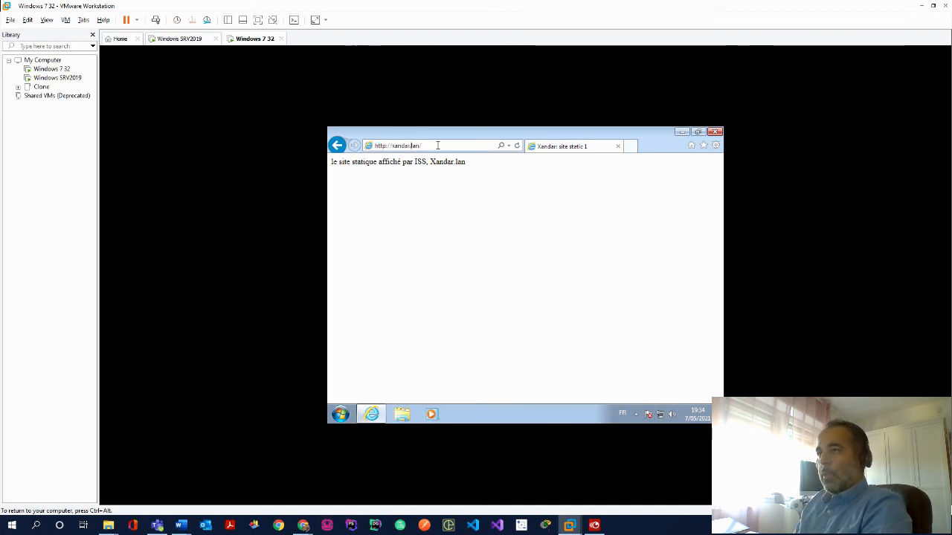
{"action": "type", "text": "www."}
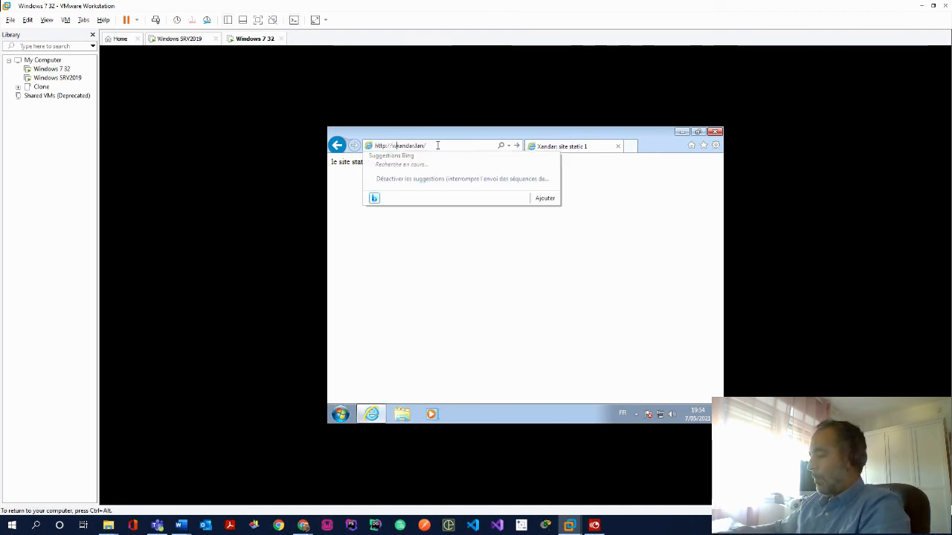
{"action": "key", "text": "Return"}
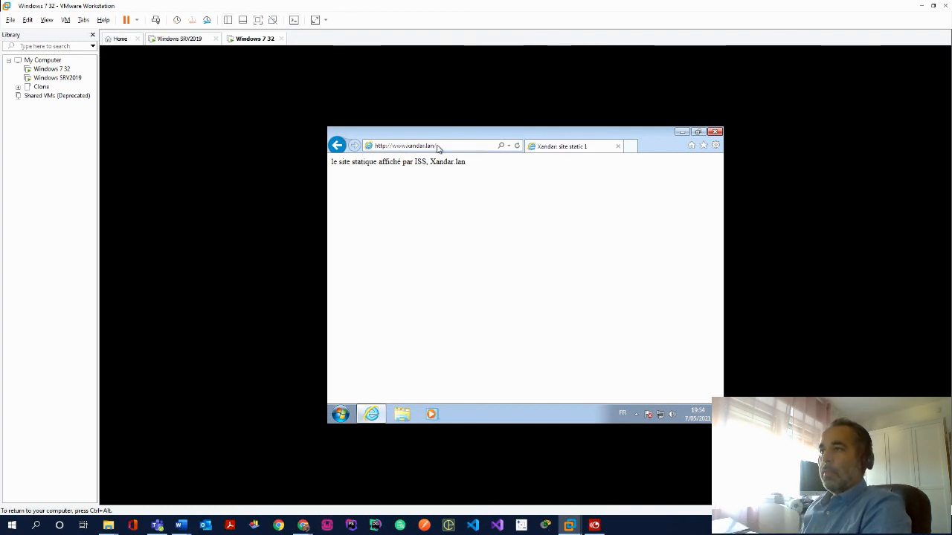
{"action": "left_click", "coordinate": [438, 145]}
{"action": "key", "text": "Left"}
{"action": "key", "text": "Left"}
{"action": "key", "text": "Left"}
{"action": "key", "text": "Left"}
{"action": "key", "text": "Left"}
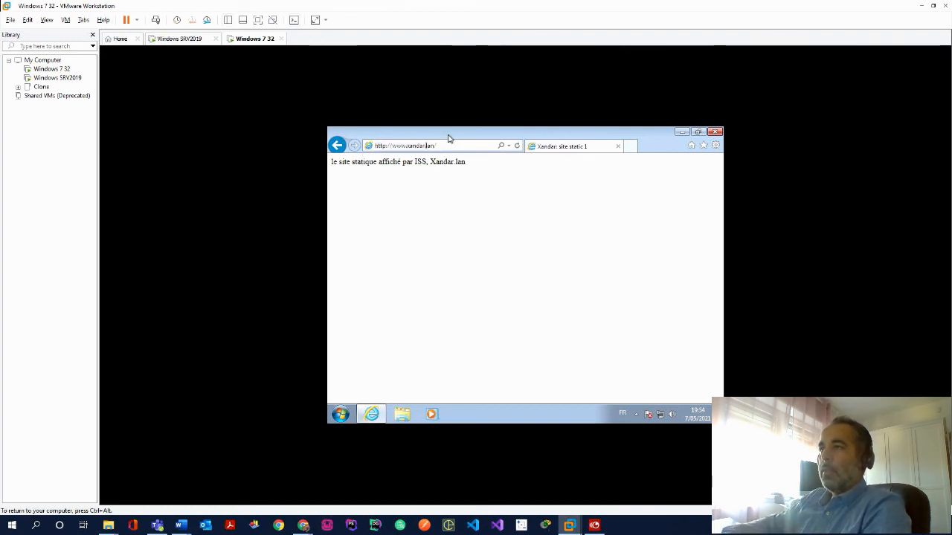
{"action": "key", "text": "BackSpace"}
{"action": "key", "text": "BackSpace"}
{"action": "key", "text": "BackSpace"}
{"action": "key", "text": "BackSpace"}
{"action": "key", "text": "BackSpace"}
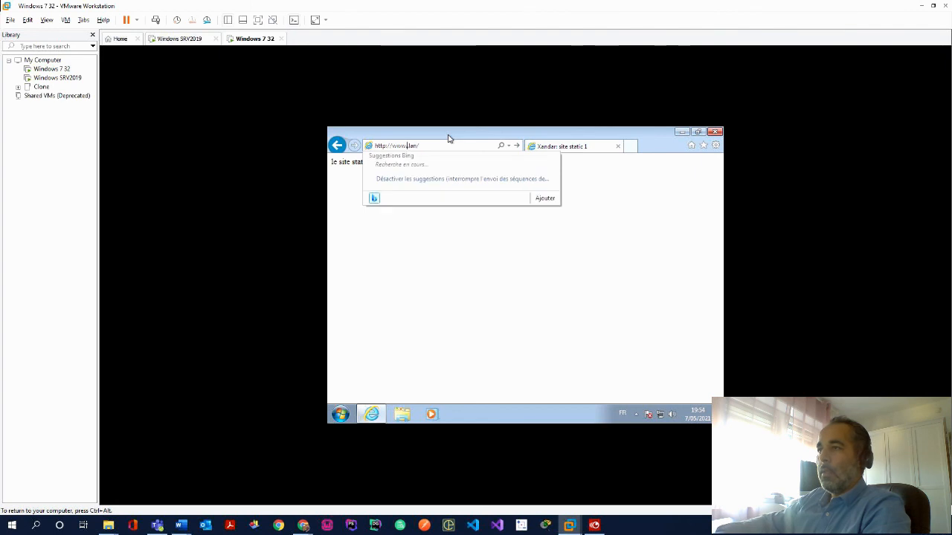
{"action": "type", "text": "asgard"}
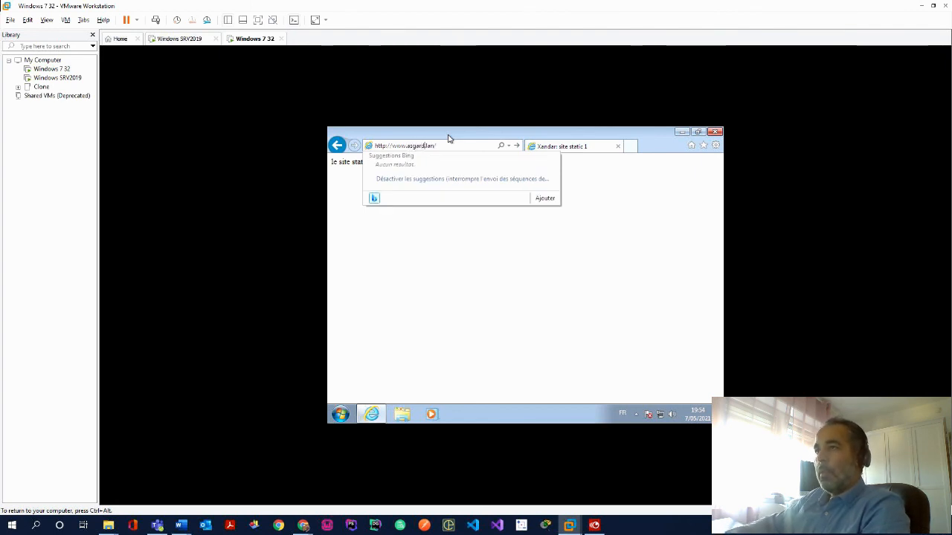
{"action": "key", "text": "Return"}
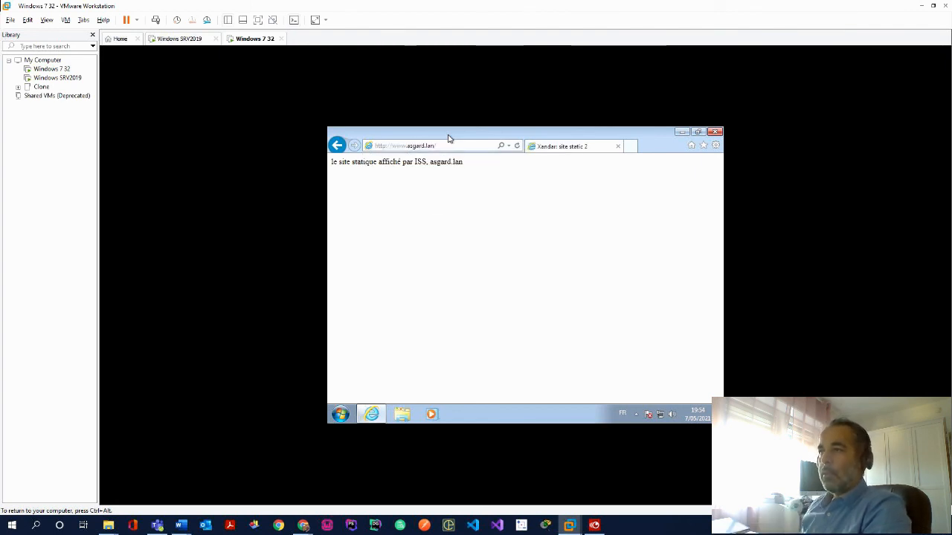
{"action": "left_click", "coordinate": [407, 146]}
{"action": "left_click", "coordinate": [405, 146]}
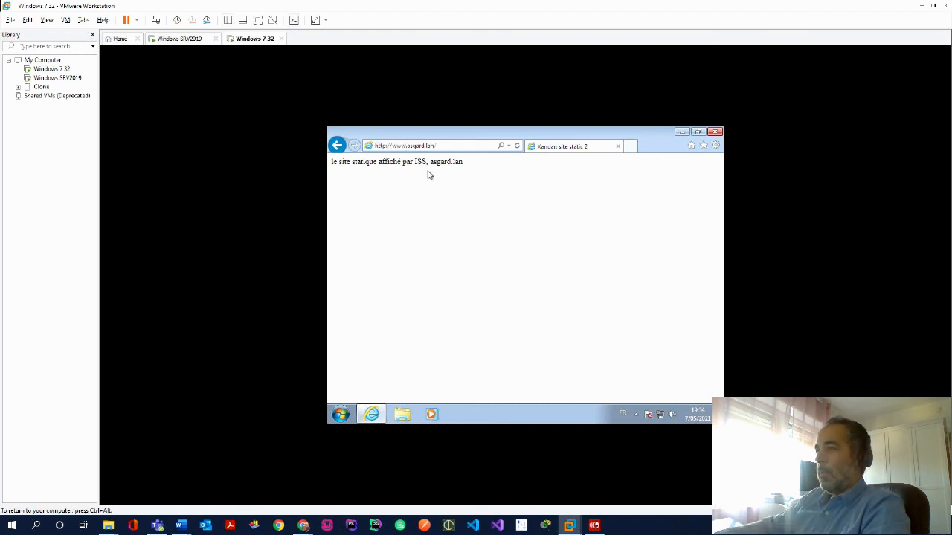
{"action": "key", "text": "BackSpace"}
{"action": "key", "text": "BackSpace"}
{"action": "key", "text": "BackSpace"}
{"action": "key", "text": "BackSpace"}
{"action": "key", "text": "Return"}
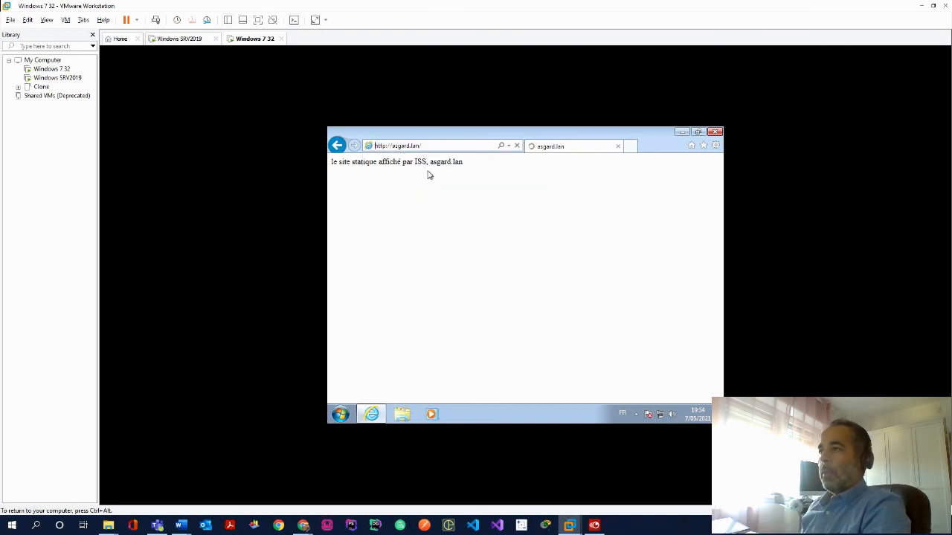